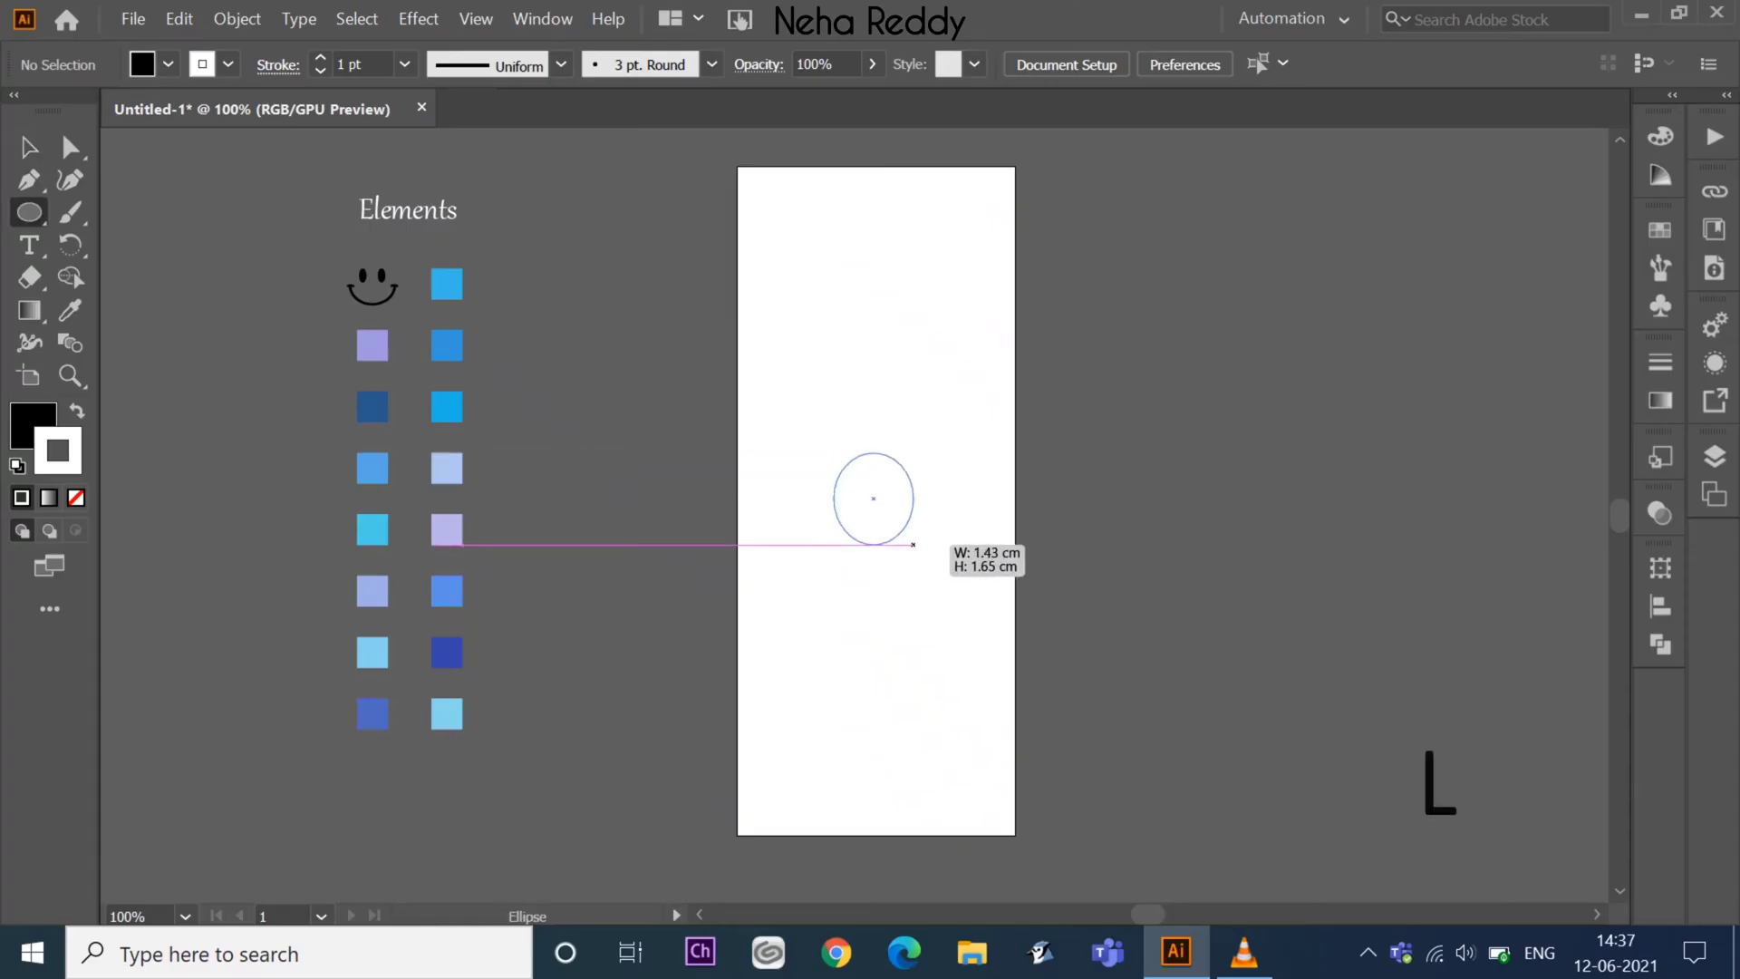
- Draw a small circle and swap it to a white fill with a black outline
{"action": "left_click_drag", "start_coordinate": [913, 544], "coordinate": [923, 549]}
{"action": "key", "text": "ctrl+plus"}
{"action": "key", "text": "ctrl+plus"}
{"action": "key", "text": "ctrl+plus"}
{"action": "key", "text": "ctrl+plus"}
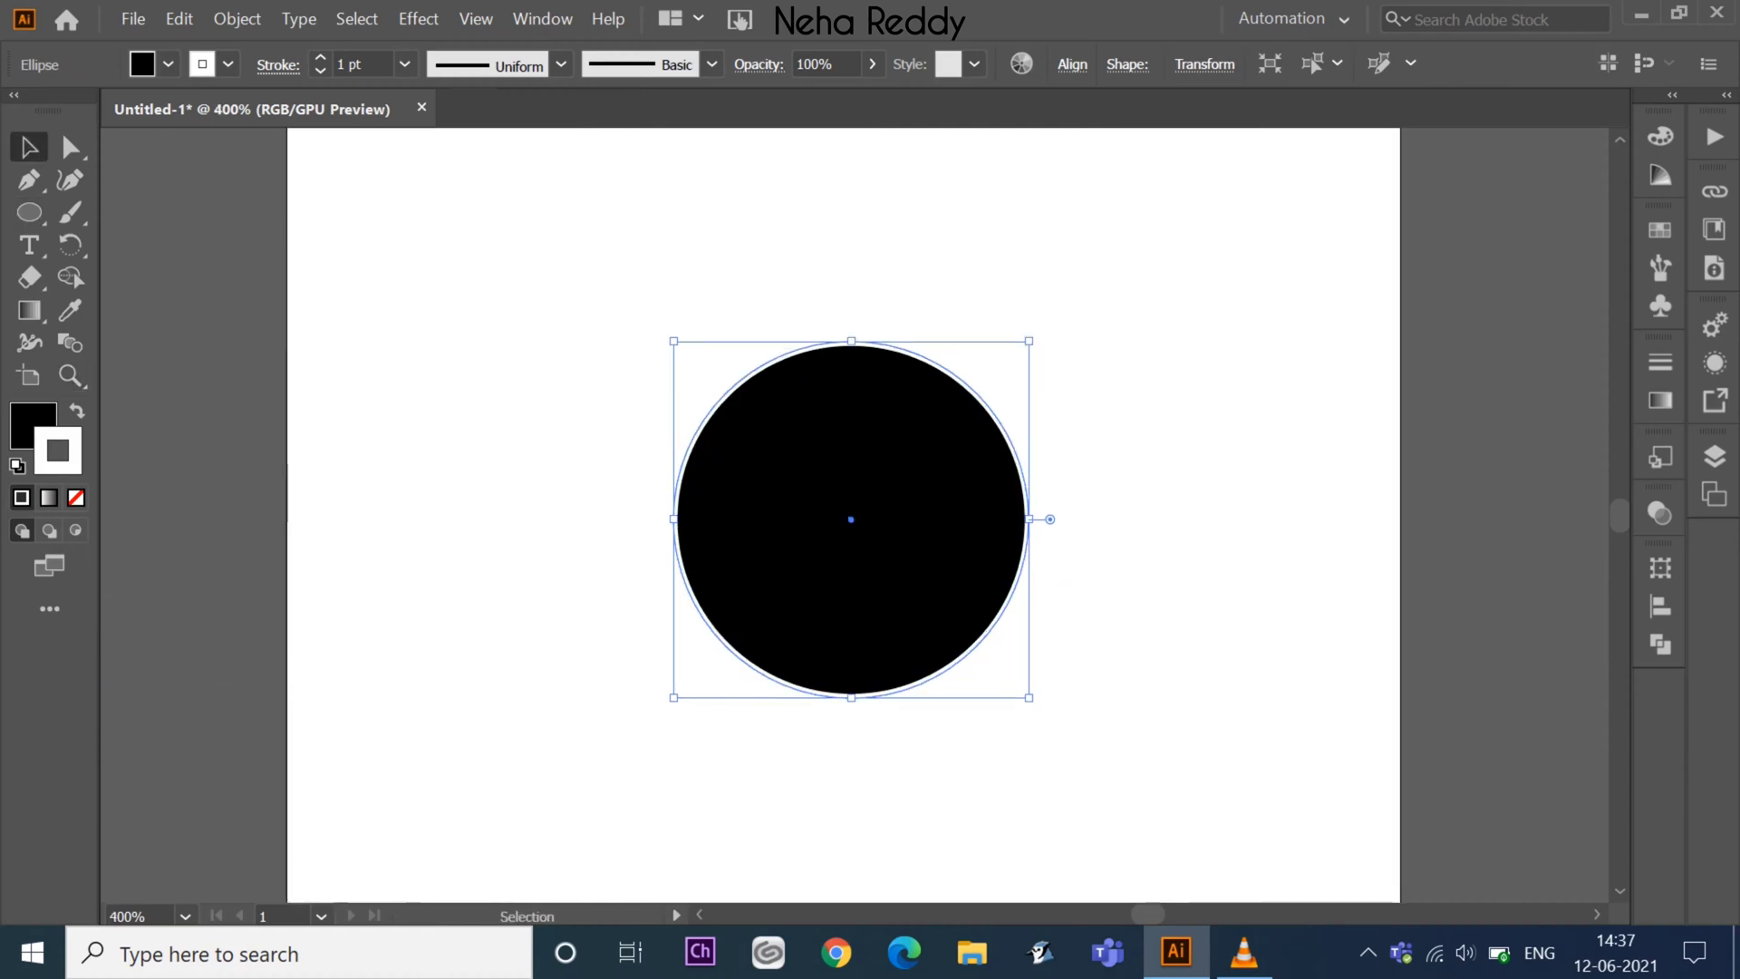
{"action": "key", "text": "shift+x"}
- Make rotated copies of the circle at 60° until six circles form a ring
{"action": "key", "text": "r"}
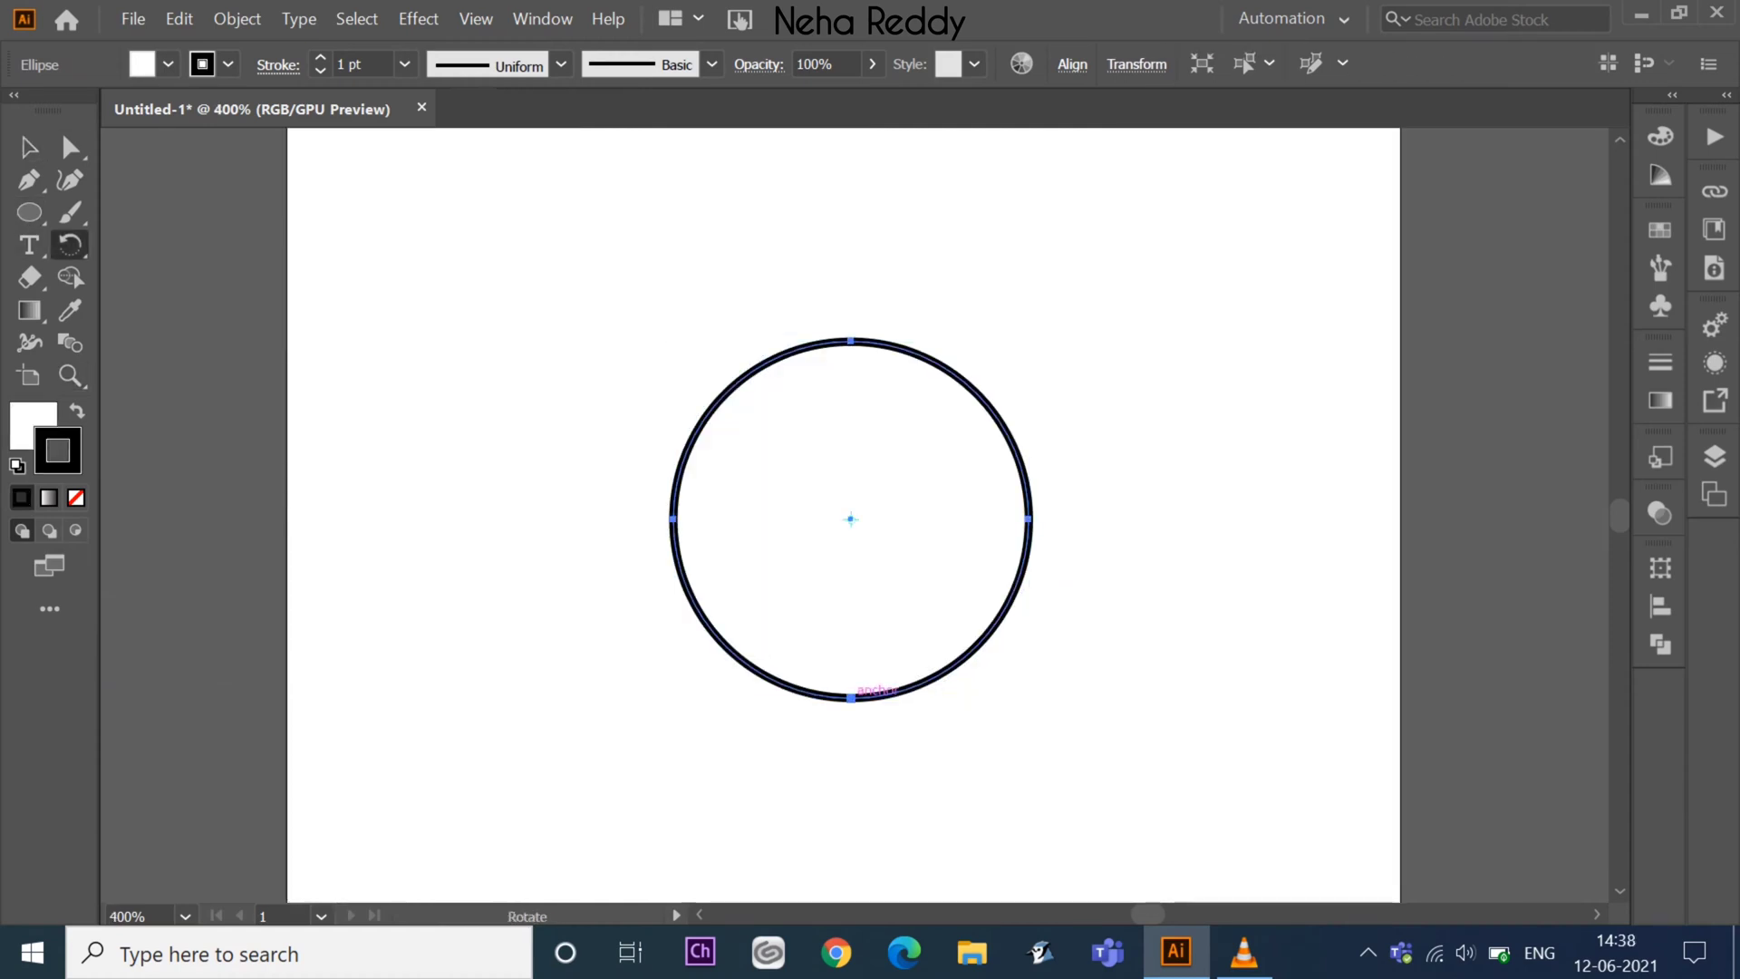
{"action": "key", "text": "Return"}
{"action": "type", "text": "60"}
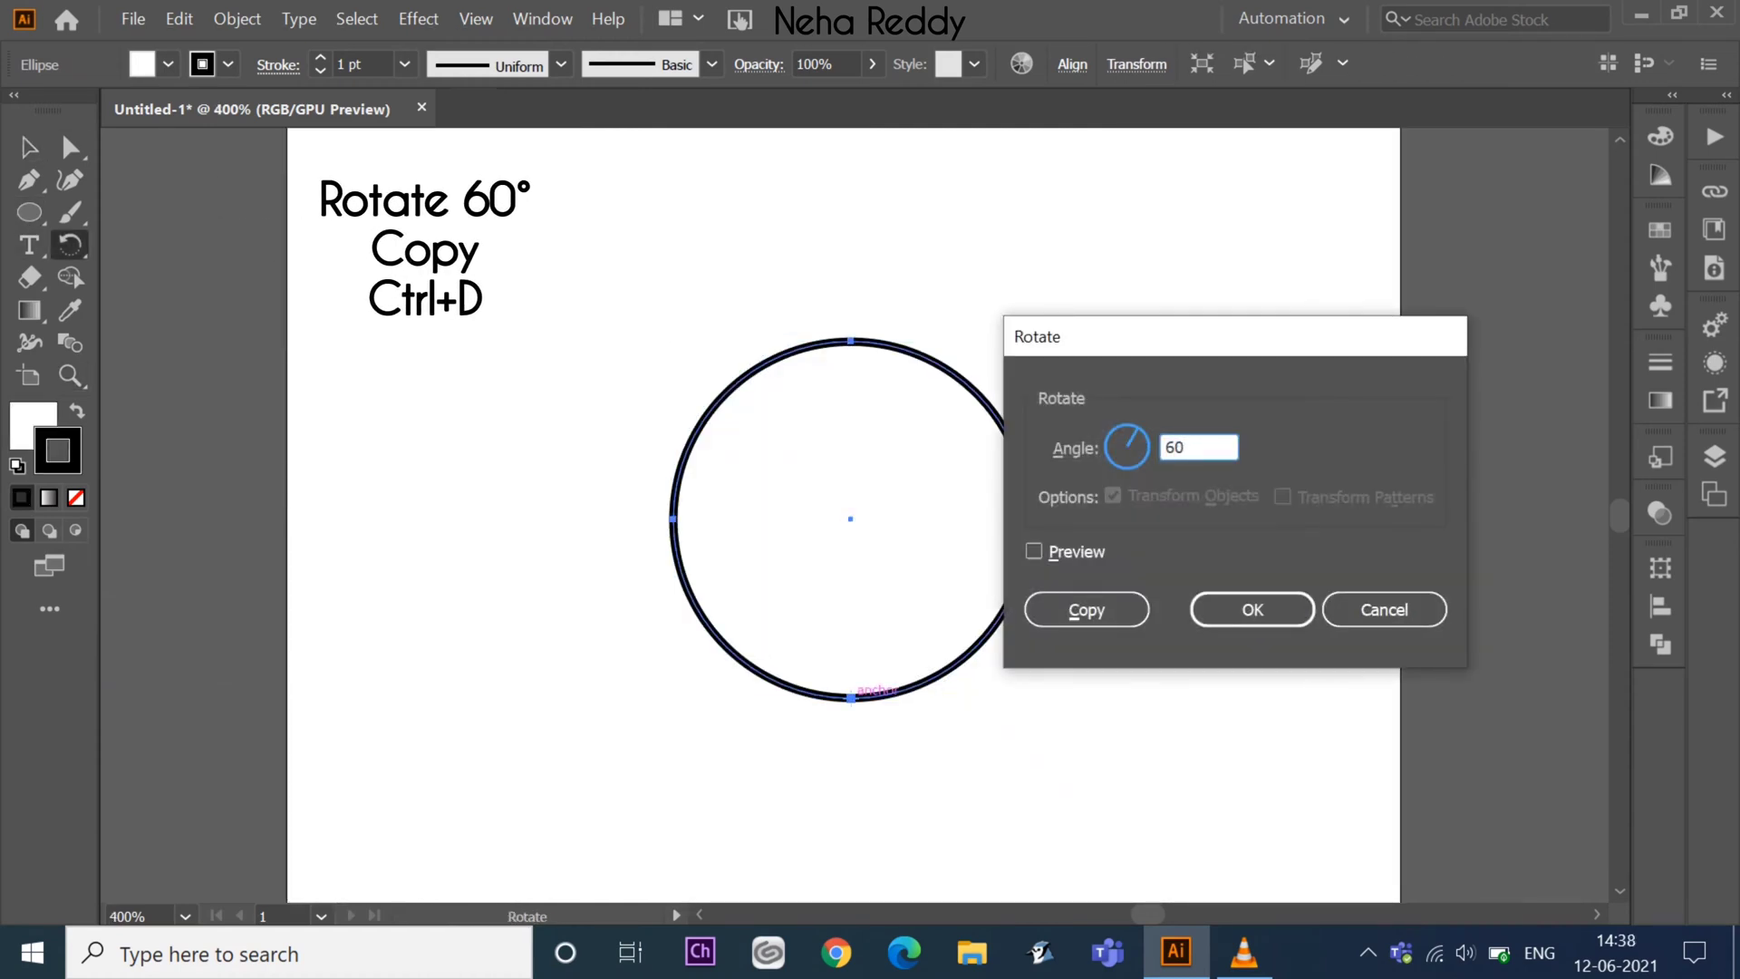
{"action": "key", "text": "alt+p"}
{"action": "key", "text": "alt+c"}
{"action": "key", "text": "ctrl+d"}
{"action": "key", "text": "ctrl+d"}
{"action": "key", "text": "ctrl+d"}
{"action": "key", "text": "ctrl+minus"}
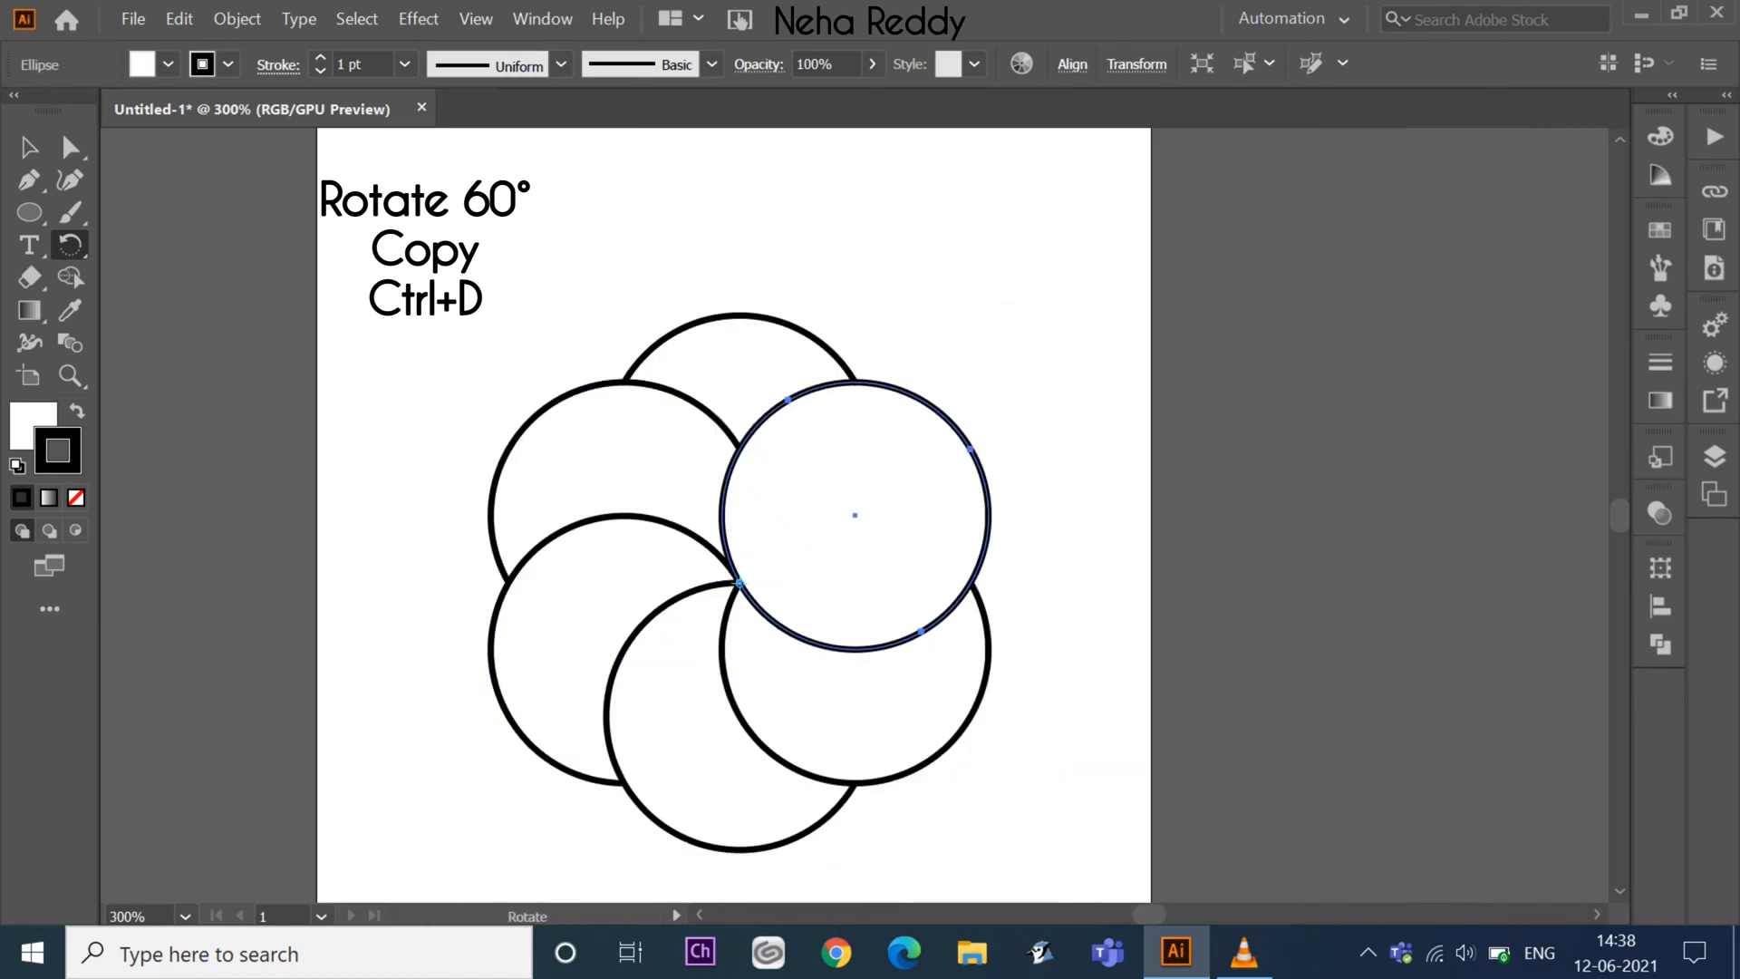
{"action": "left_click", "coordinate": [29, 147]}
{"action": "key", "text": "ctrl+shift+a"}
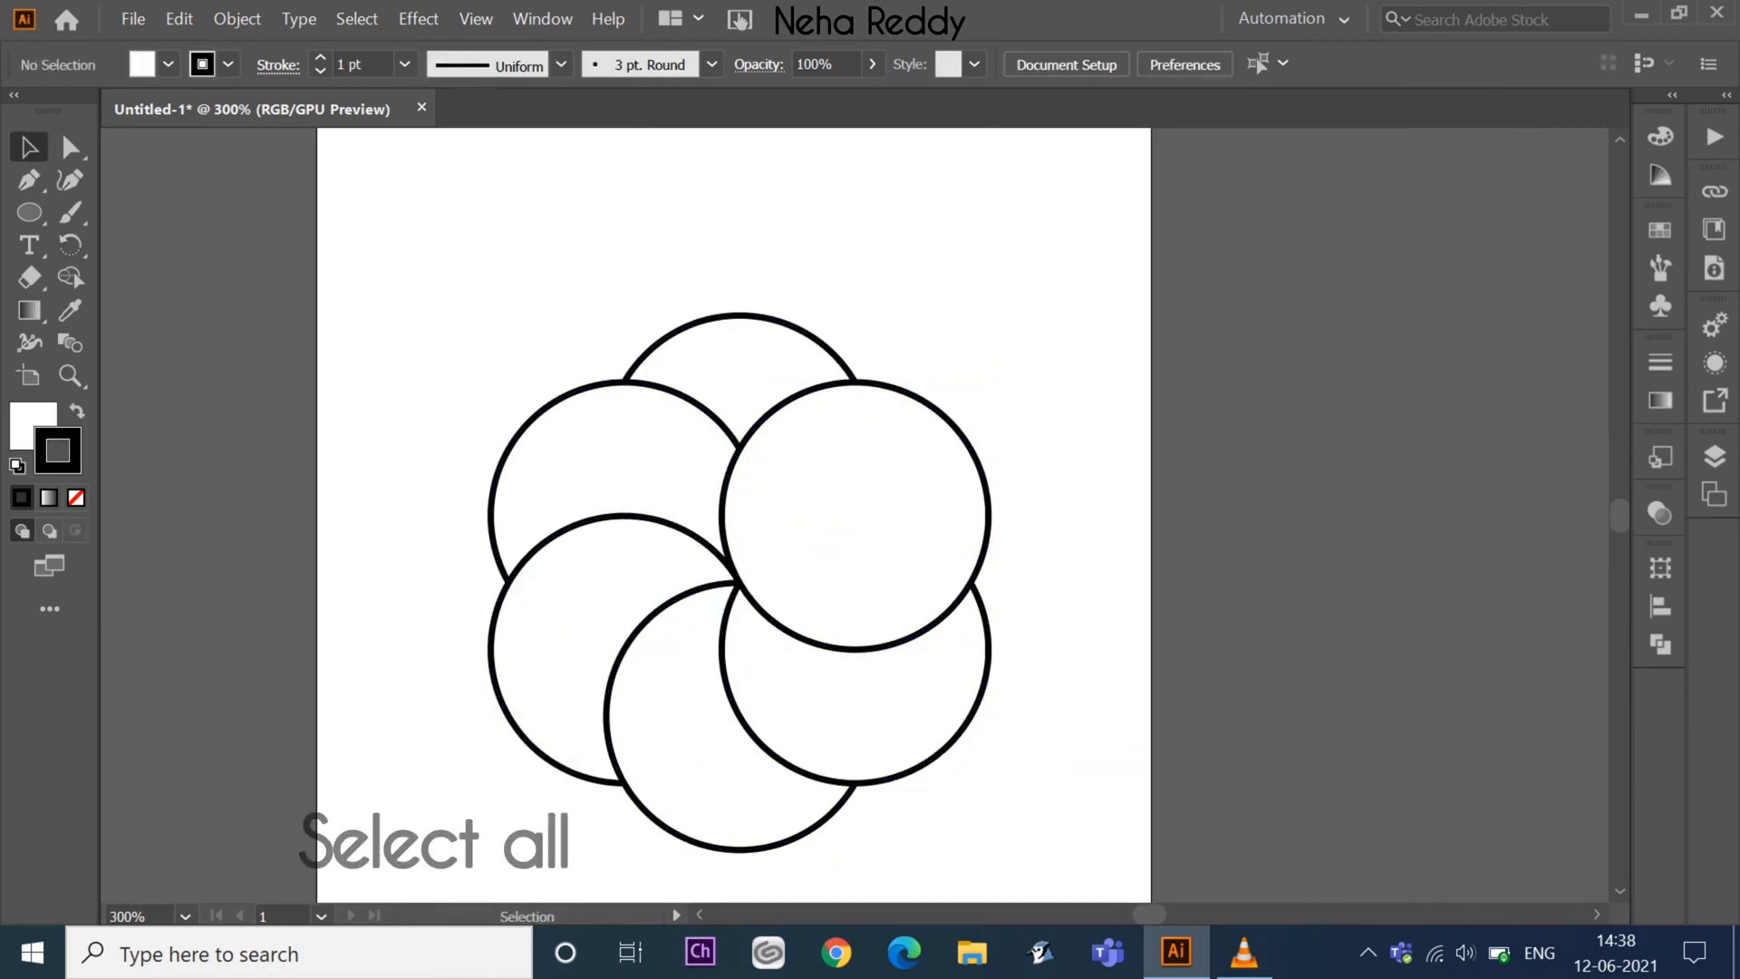
- Split the six circles with Pathfinder Divide, then ungroup and expand the pieces
{"action": "key", "text": "ctrl+a"}
{"action": "key", "text": "shift+ctrl+F9"}
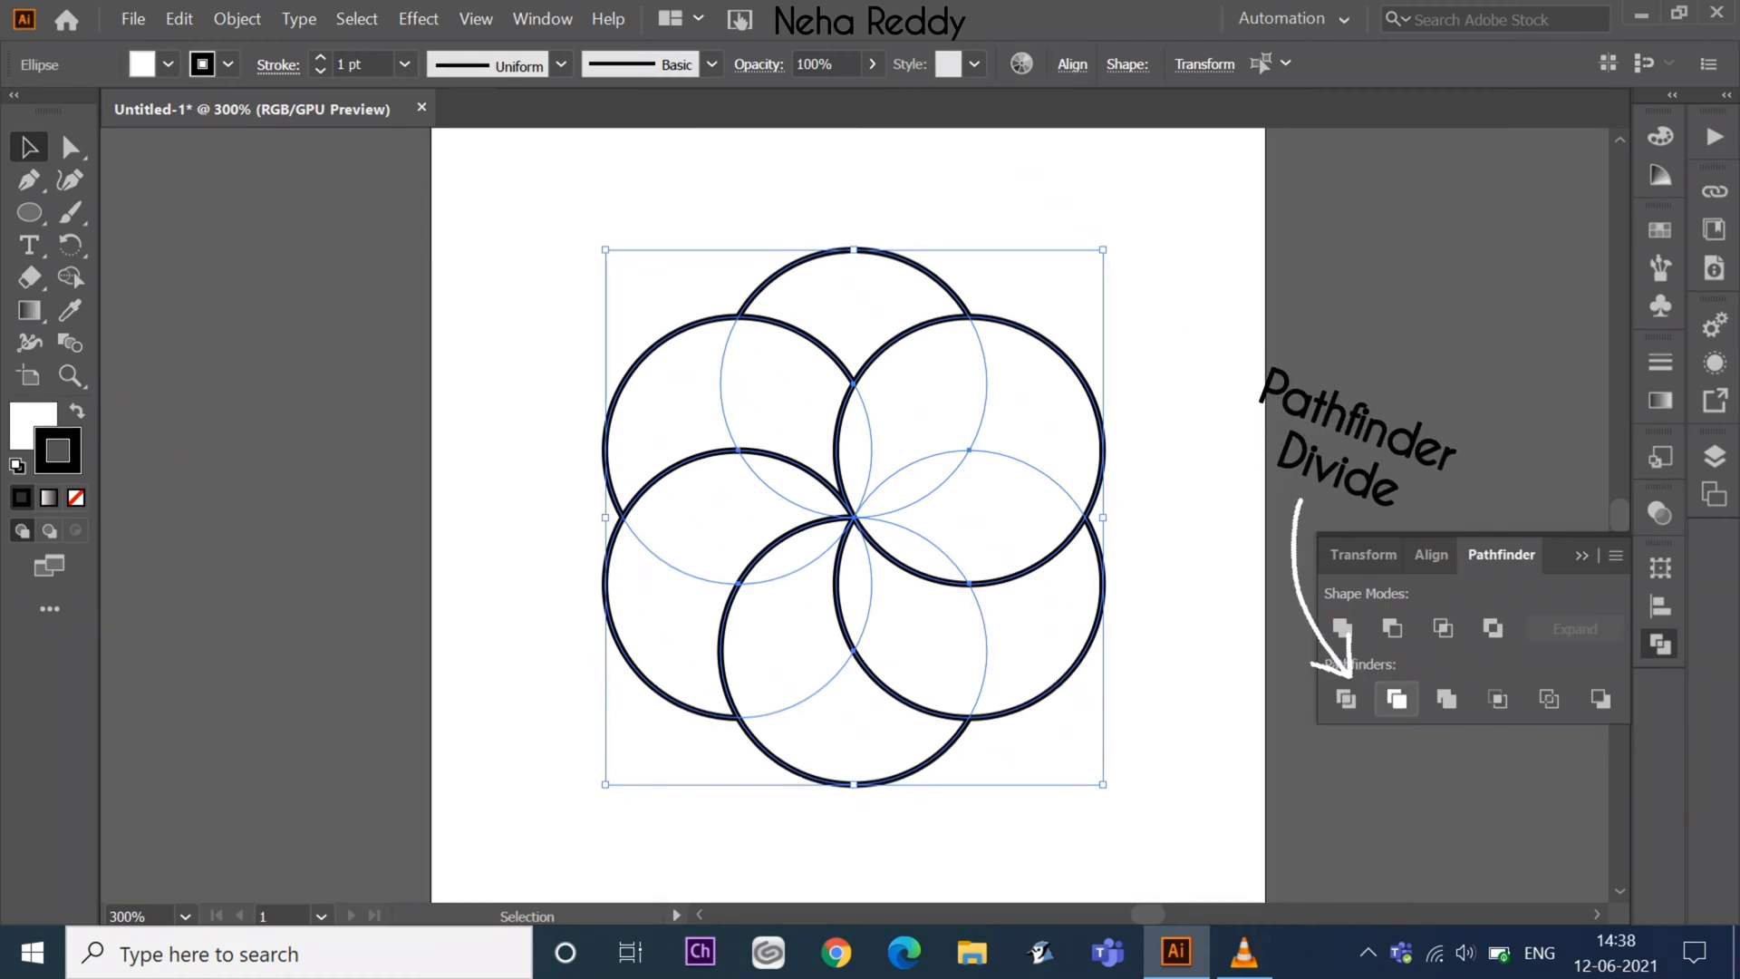
{"action": "left_click", "coordinate": [1397, 698]}
{"action": "right_click", "coordinate": [939, 83]}
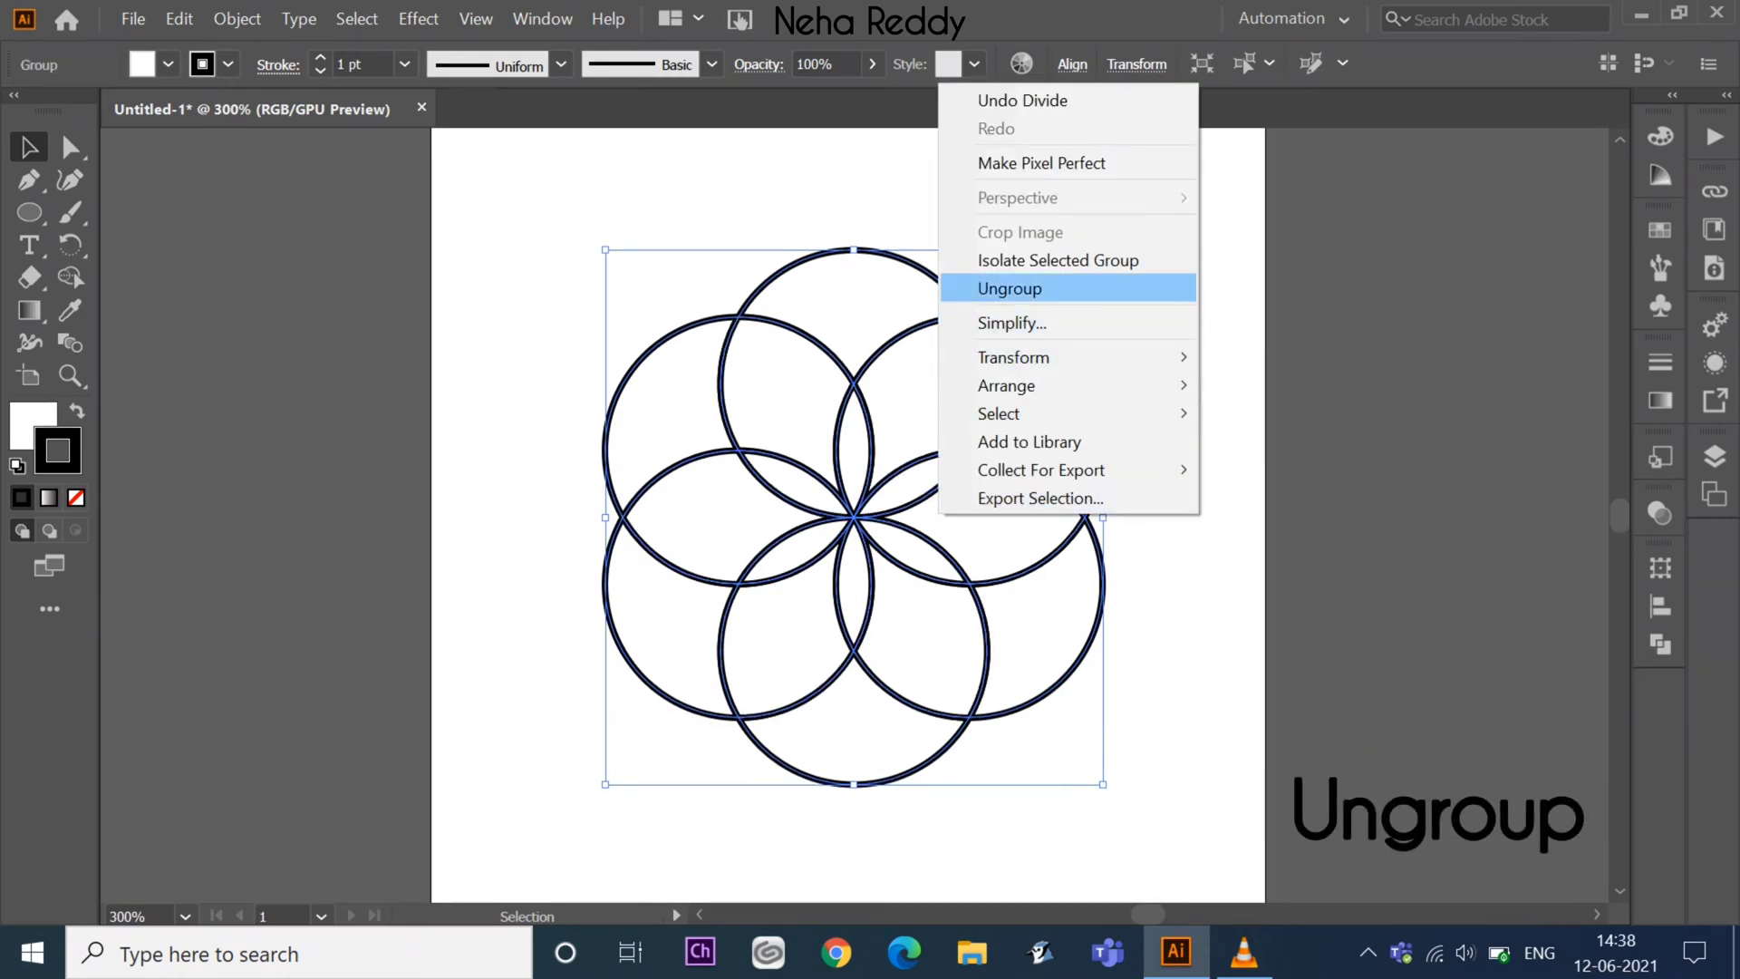
{"action": "left_click", "coordinate": [1010, 288]}
{"action": "left_click", "coordinate": [237, 19]}
{"action": "left_click", "coordinate": [350, 377]}
{"action": "left_click", "coordinate": [800, 625]}
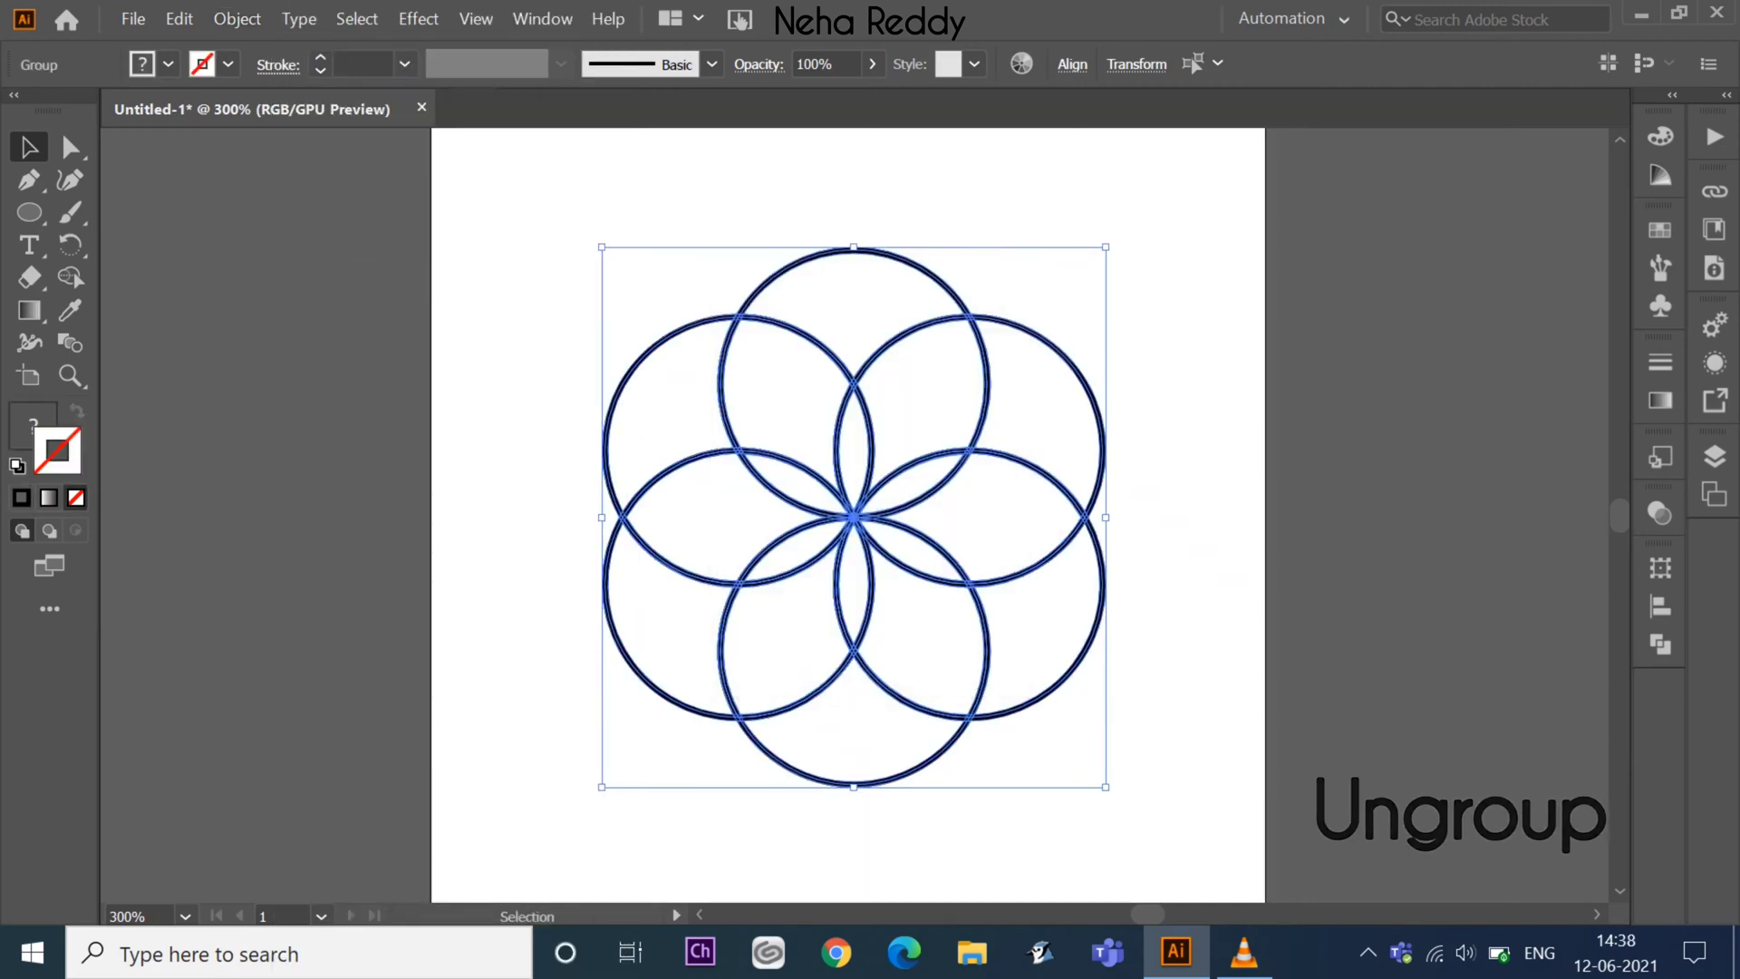
- Delete the outer arcs so only the six petals remain, and select the petals
{"action": "key", "text": "a"}
{"action": "key", "text": "v"}
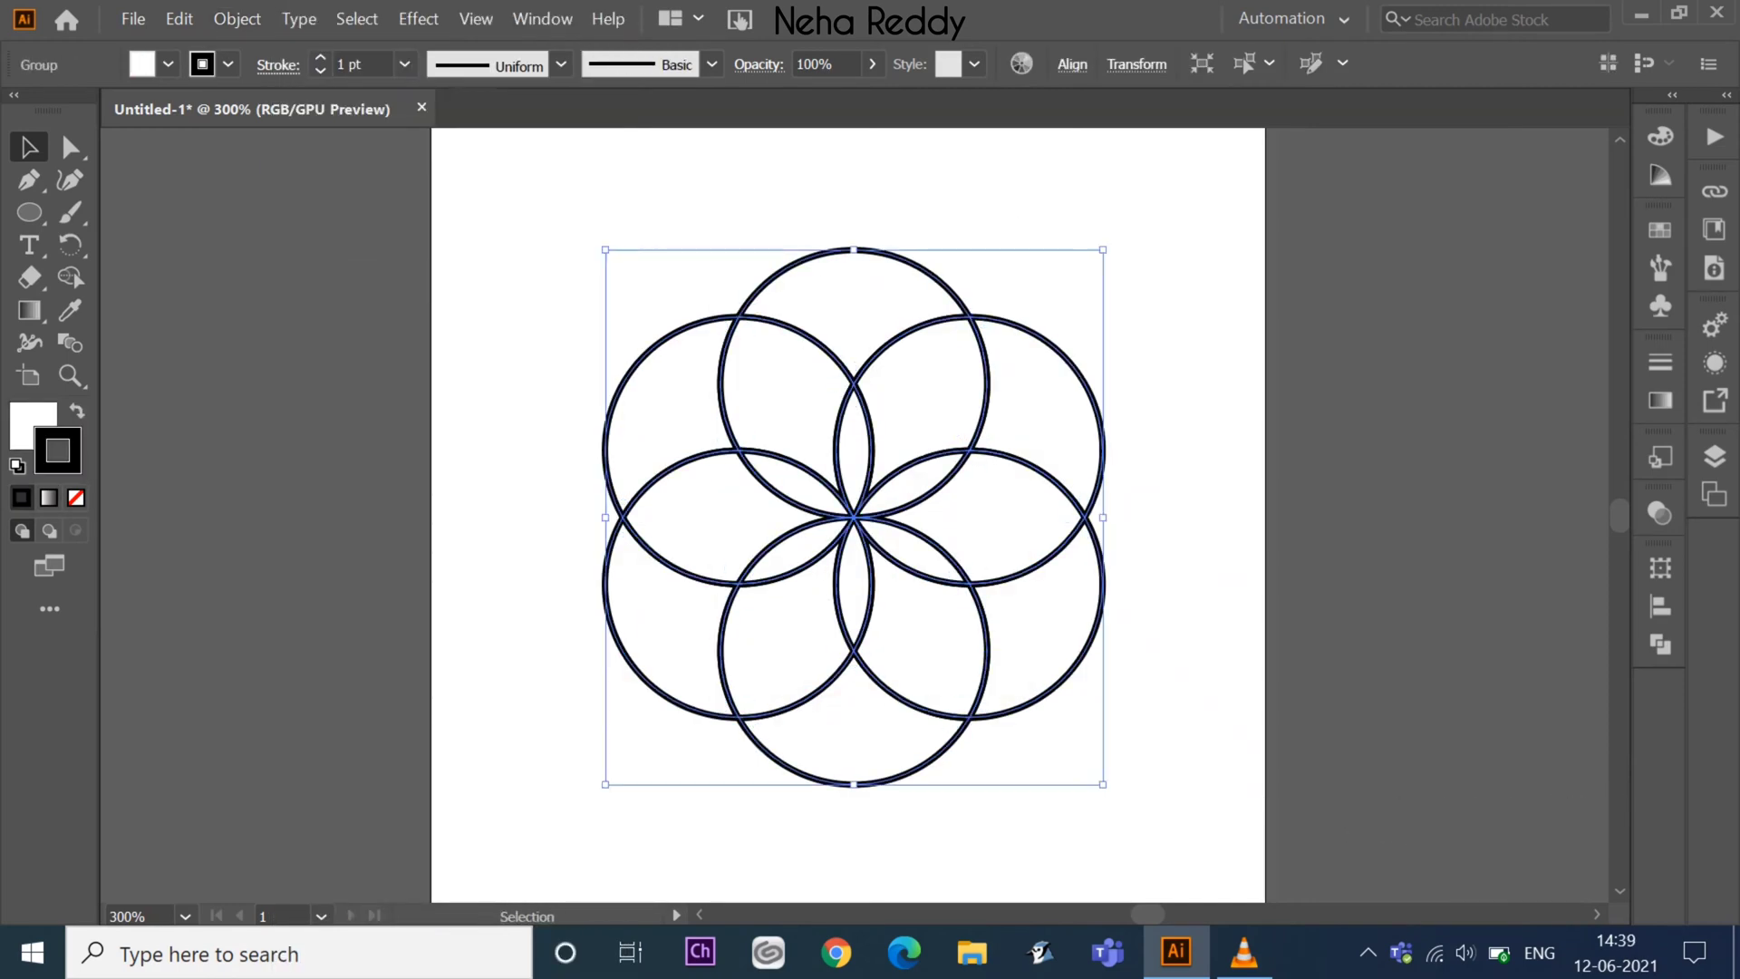
{"action": "left_click", "coordinate": [1042, 417]}
{"action": "left_click", "coordinate": [851, 263], "text": "shift"}
{"action": "left_click", "coordinate": [606, 453], "text": "shift"}
{"action": "left_click", "coordinate": [854, 783], "text": "shift"}
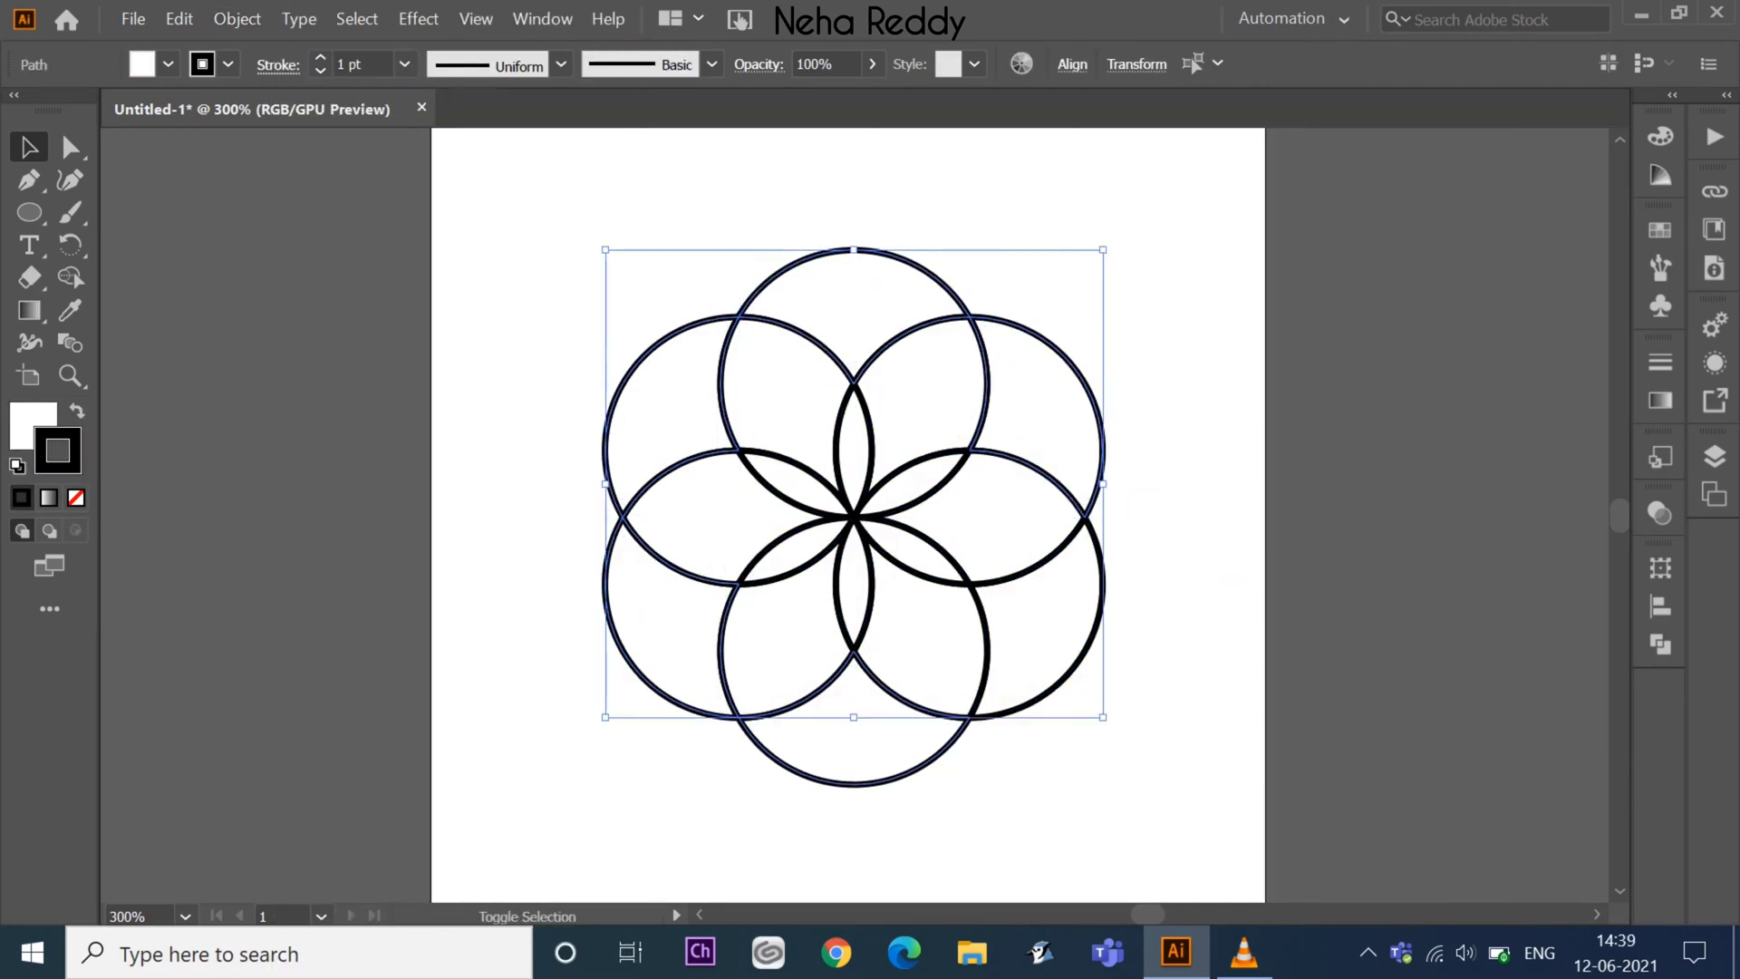
{"action": "key", "text": "Delete"}
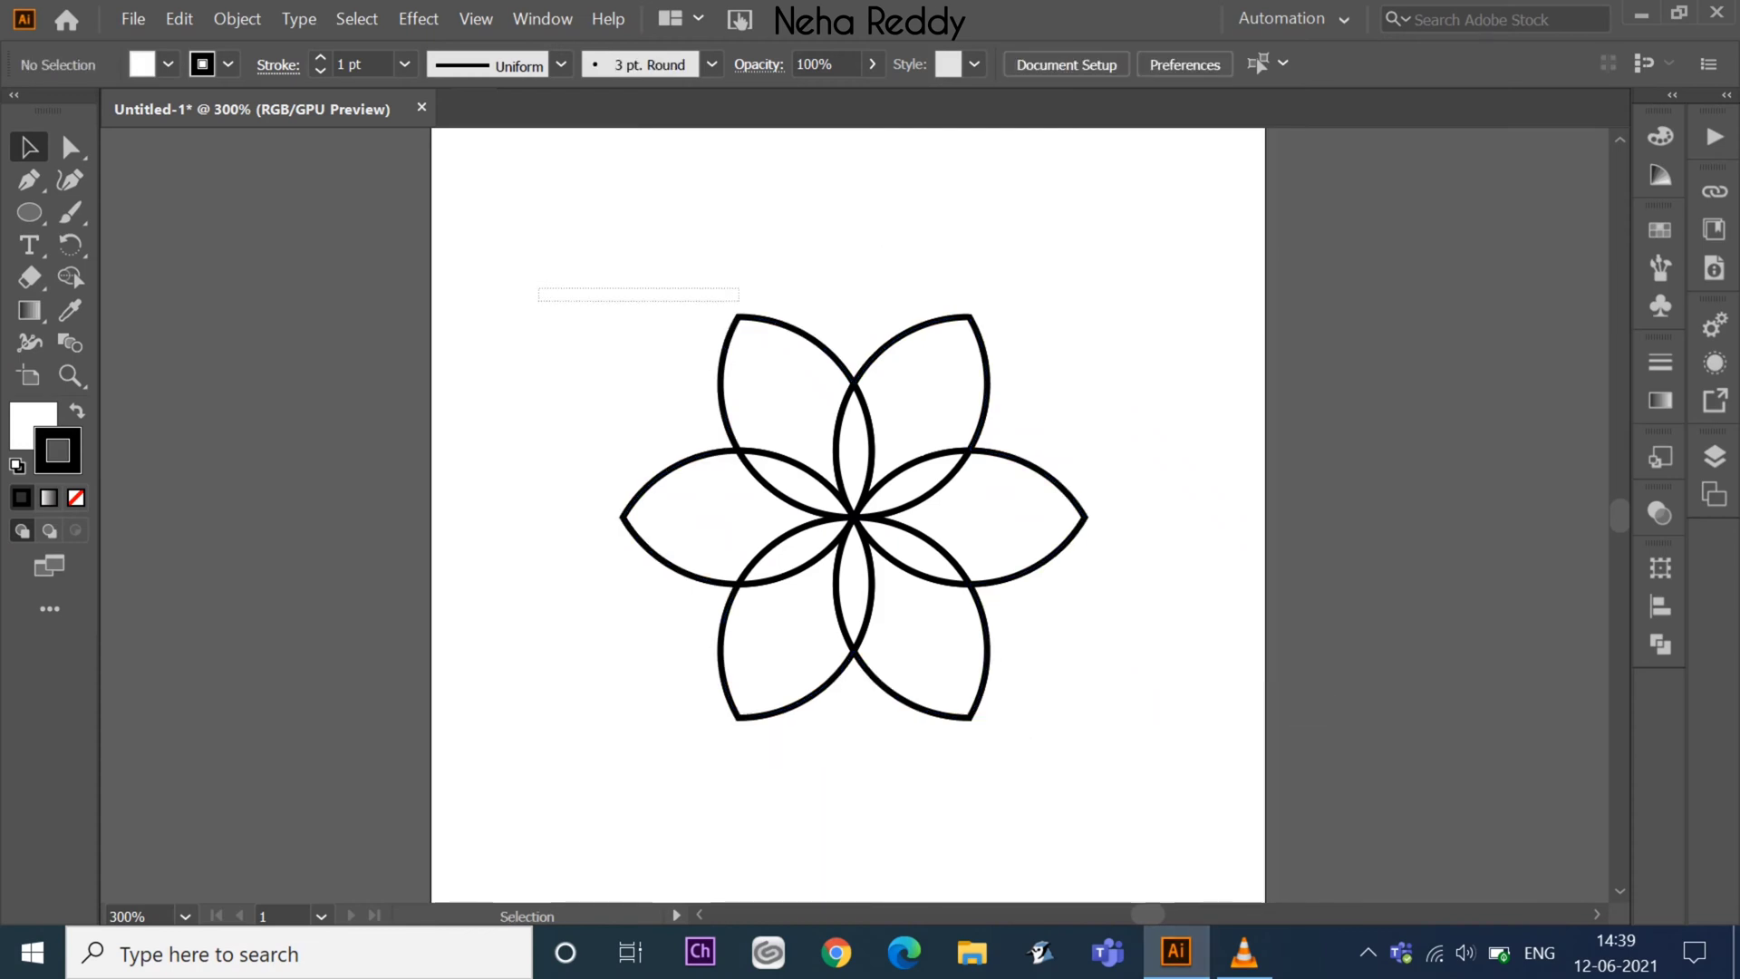
{"action": "left_click_drag", "start_coordinate": [738, 301], "coordinate": [1125, 796]}
- Remove the petals' stroke and unite them into one white flower shape
{"action": "left_click", "coordinate": [76, 498]}
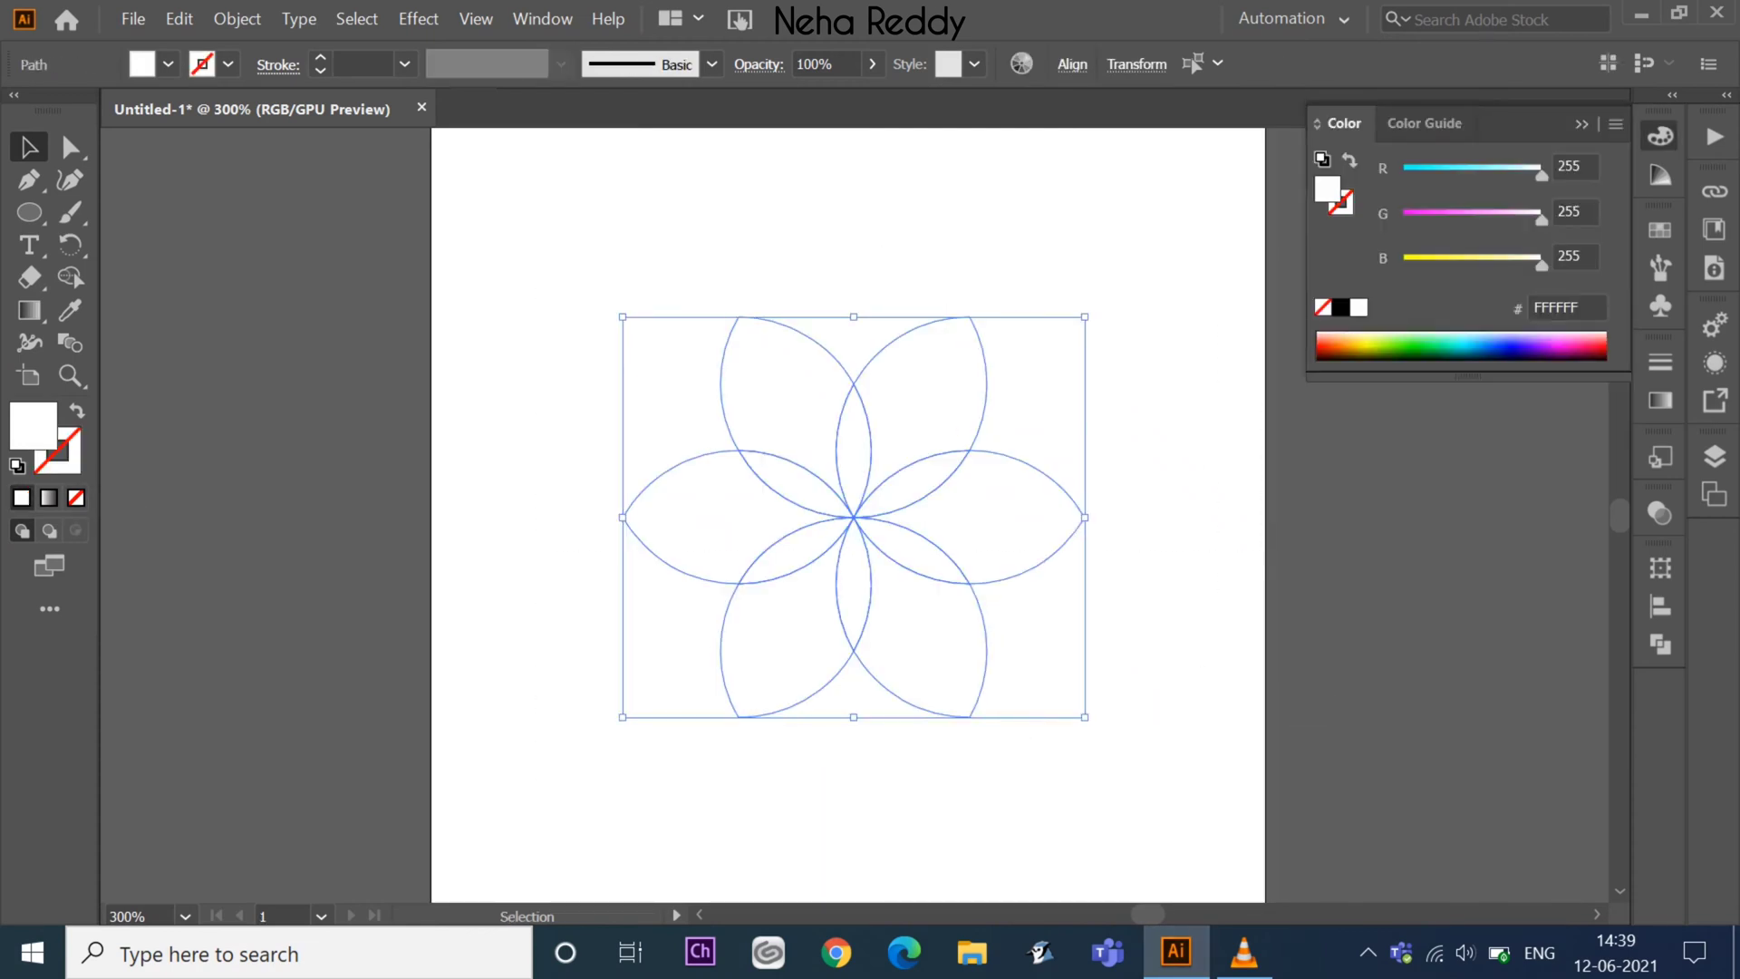
{"action": "left_click", "coordinate": [1660, 136]}
{"action": "left_click", "coordinate": [1660, 642]}
{"action": "left_click", "coordinate": [1341, 627]}
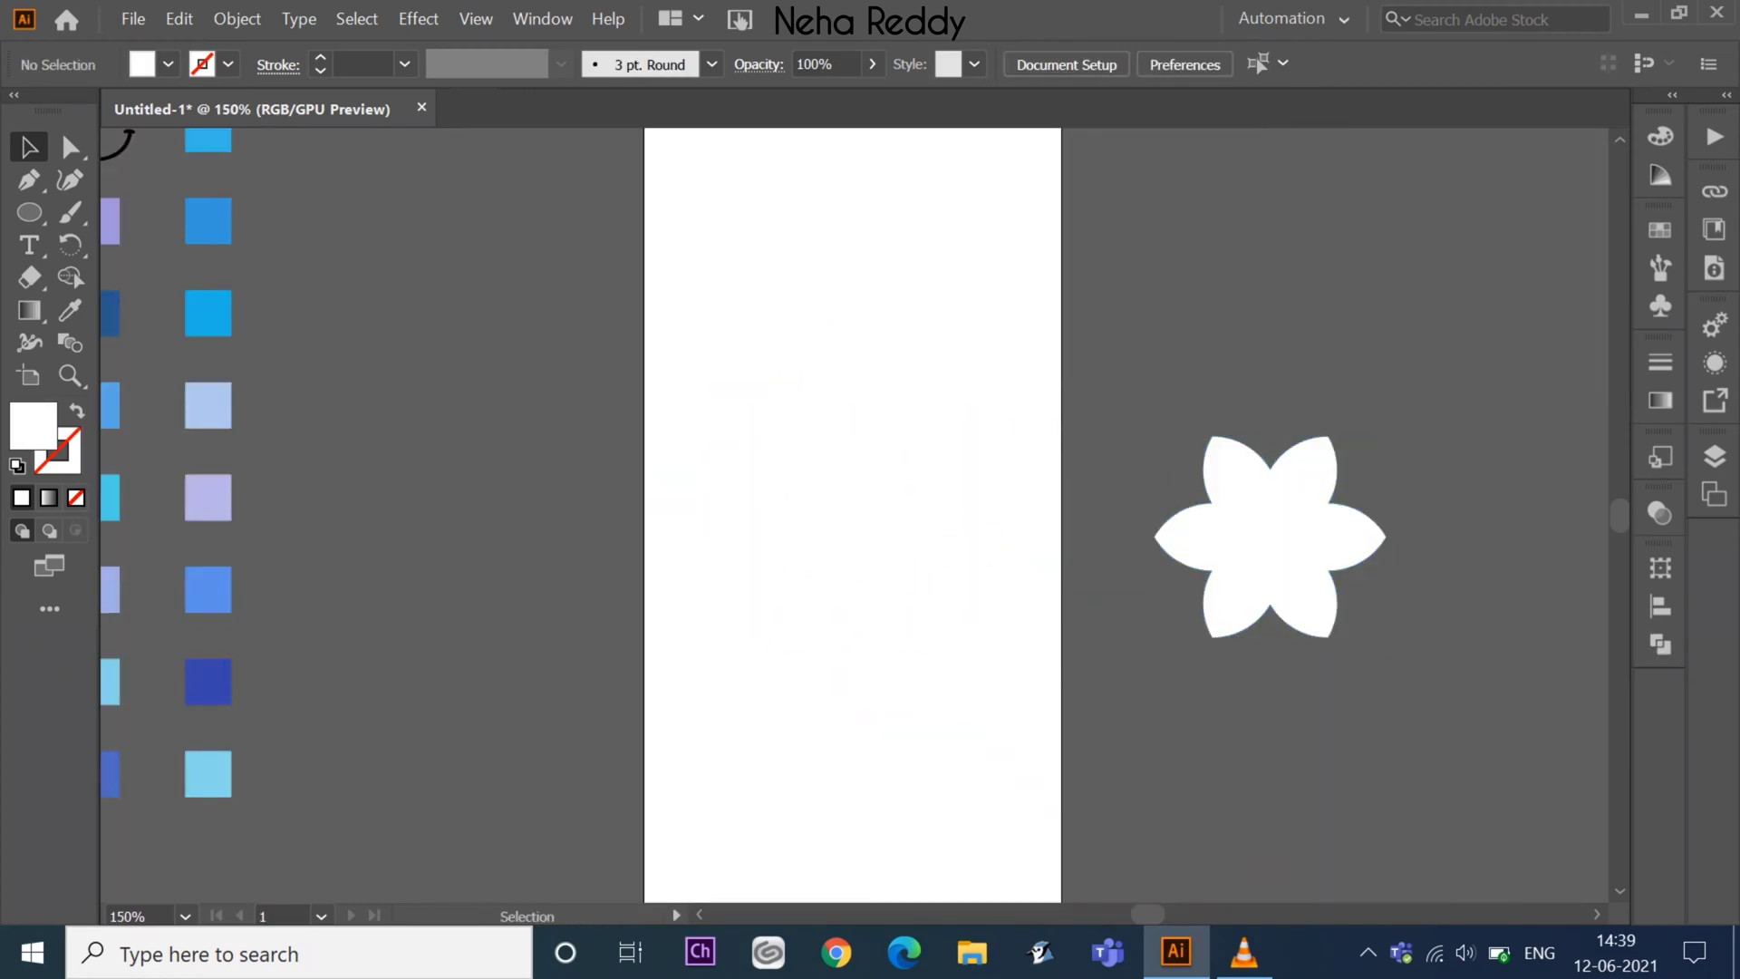
- Paste a flower copy with black outline and no fill, offset slightly left
{"action": "key", "text": "ctrl+a"}
{"action": "key", "text": "ctrl+x"}
{"action": "key", "text": "ctrl+v"}
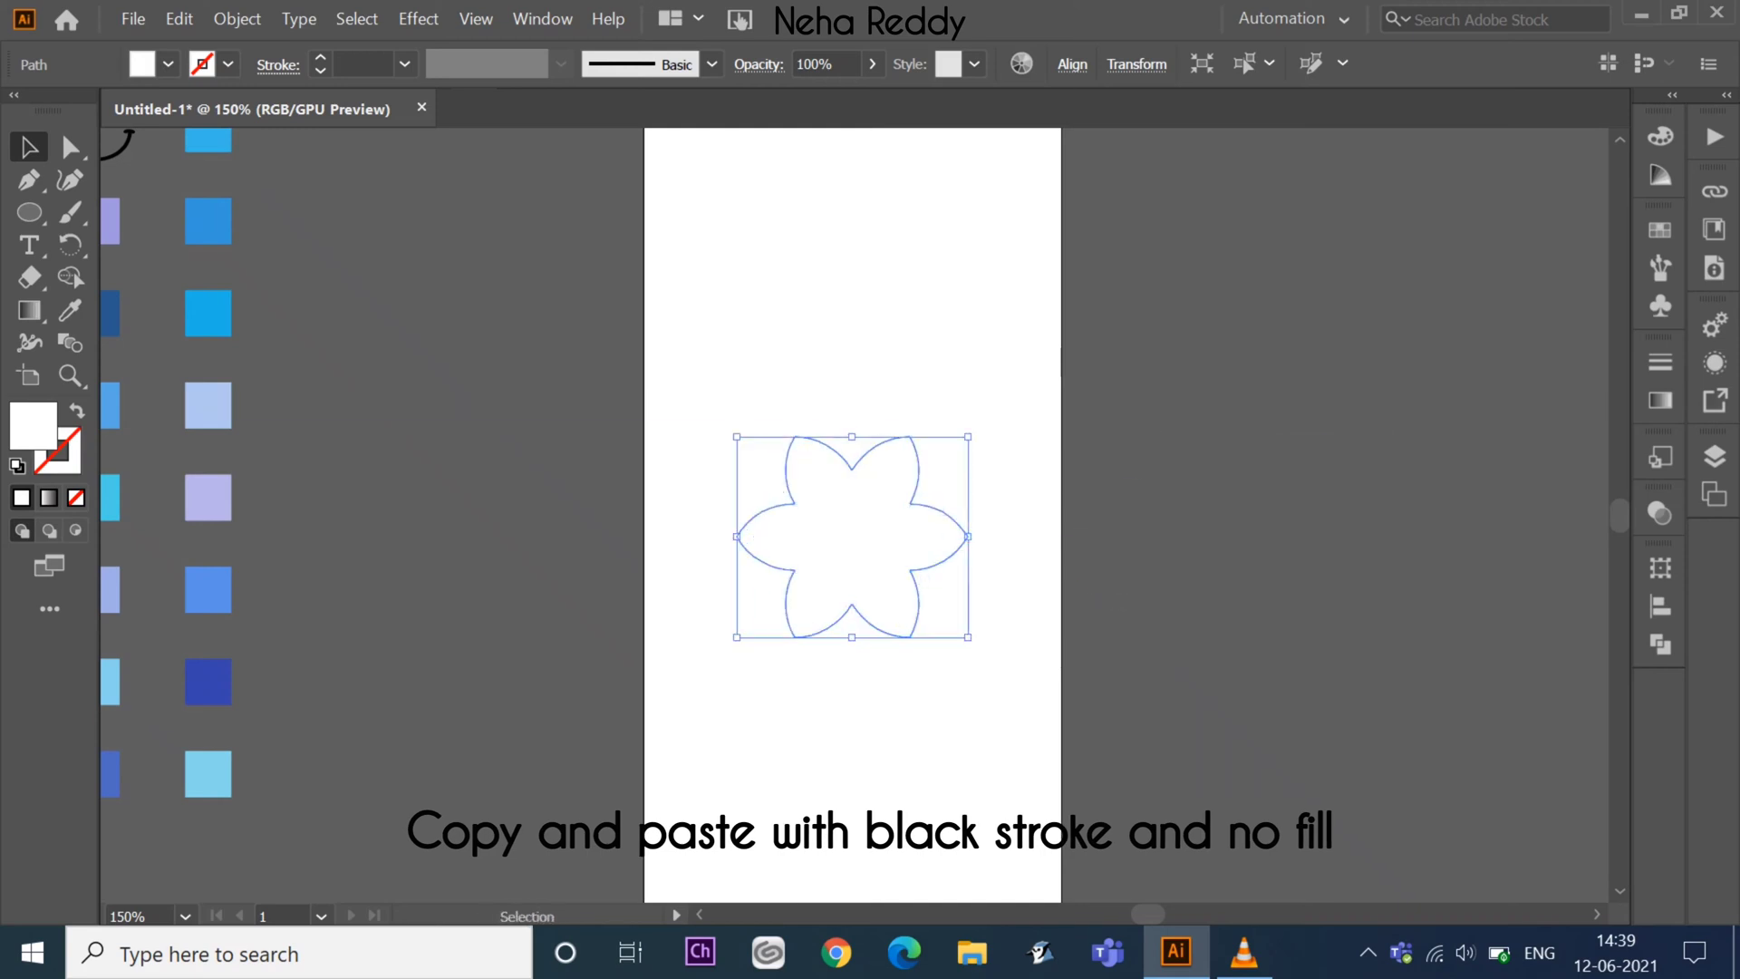
{"action": "key", "text": "d"}
{"action": "key", "text": "slash"}
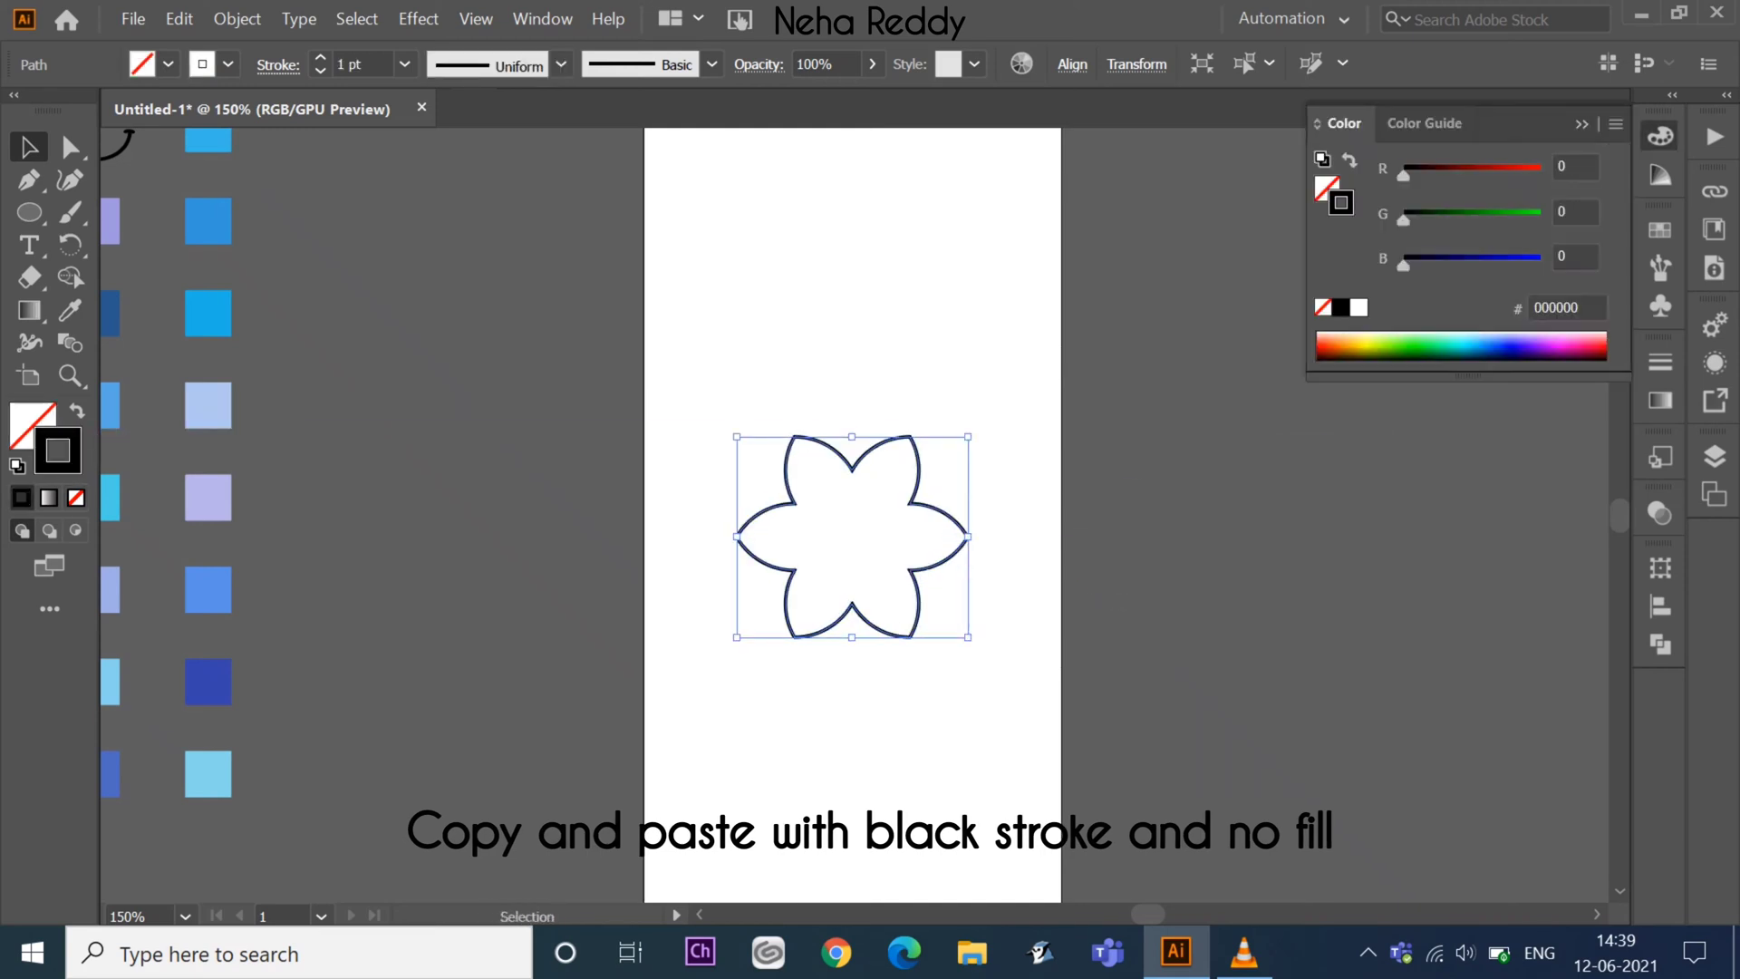
{"action": "left_click", "coordinate": [1581, 123]}
{"action": "left_click_drag", "start_coordinate": [851, 466], "coordinate": [828, 467]}
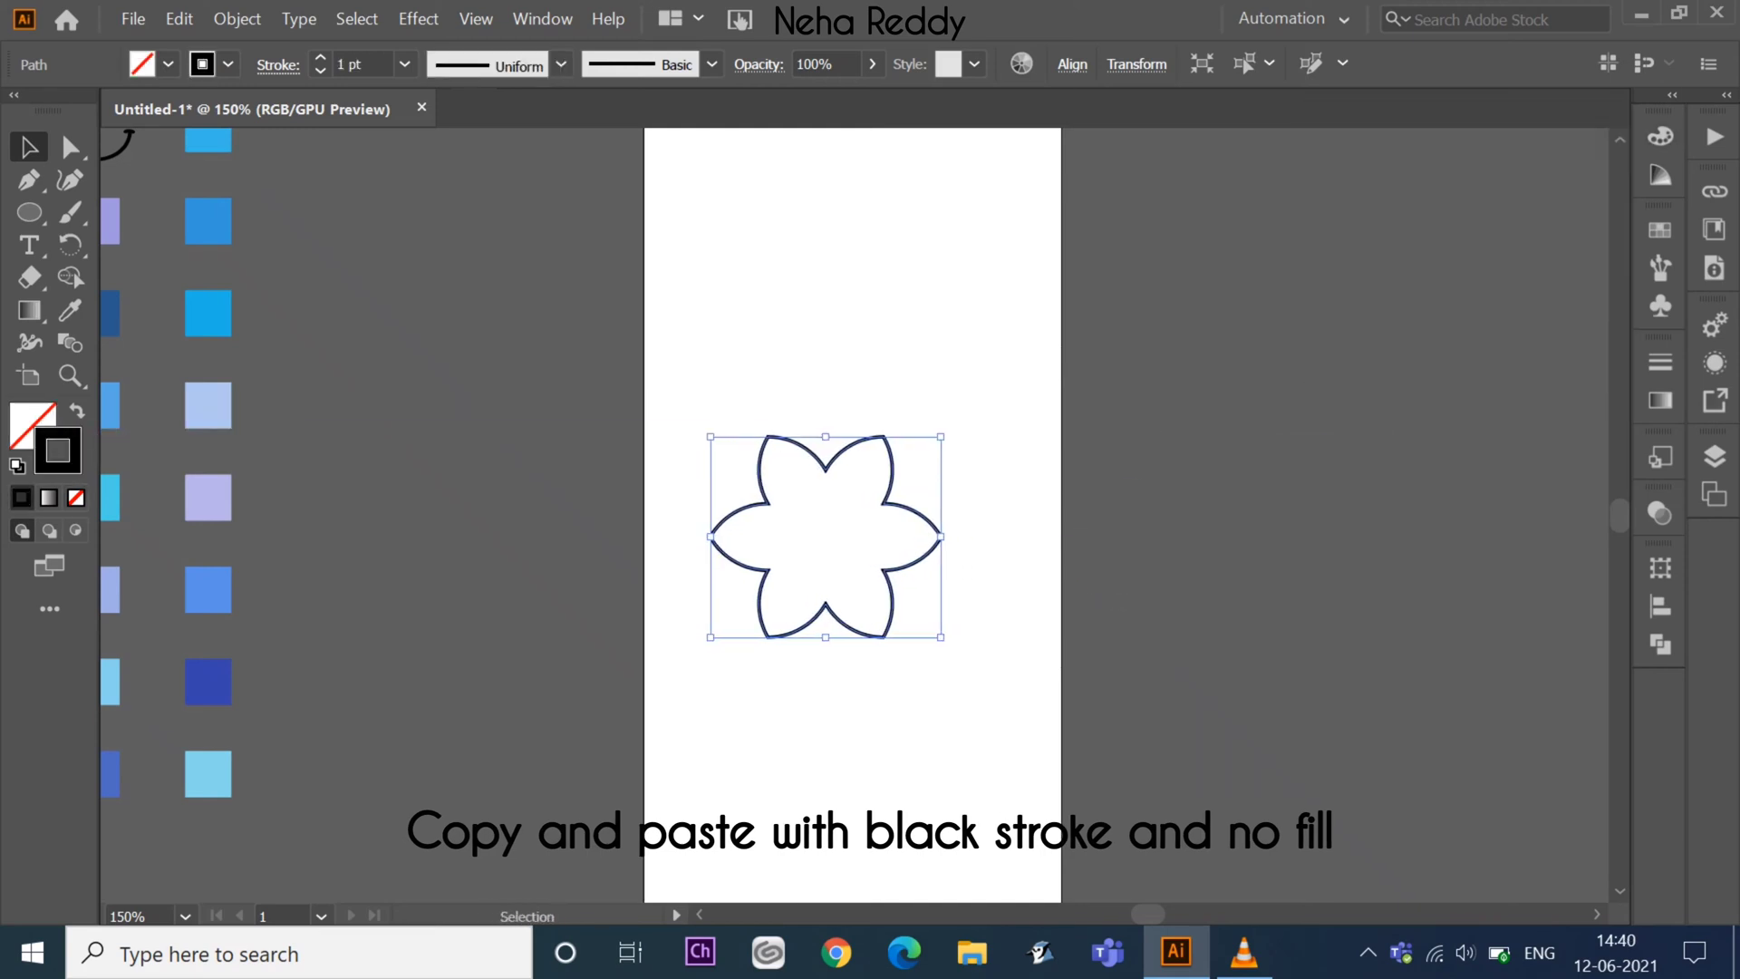
- Move both flowers off to the right and tuck the white flower under the outline copy
{"action": "key", "text": "ctrl+a"}
{"action": "left_click_drag", "start_coordinate": [828, 537], "coordinate": [1268, 546]}
{"action": "scroll", "coordinate": [1065, 544], "scroll_direction": "right", "scroll_amount": 3}
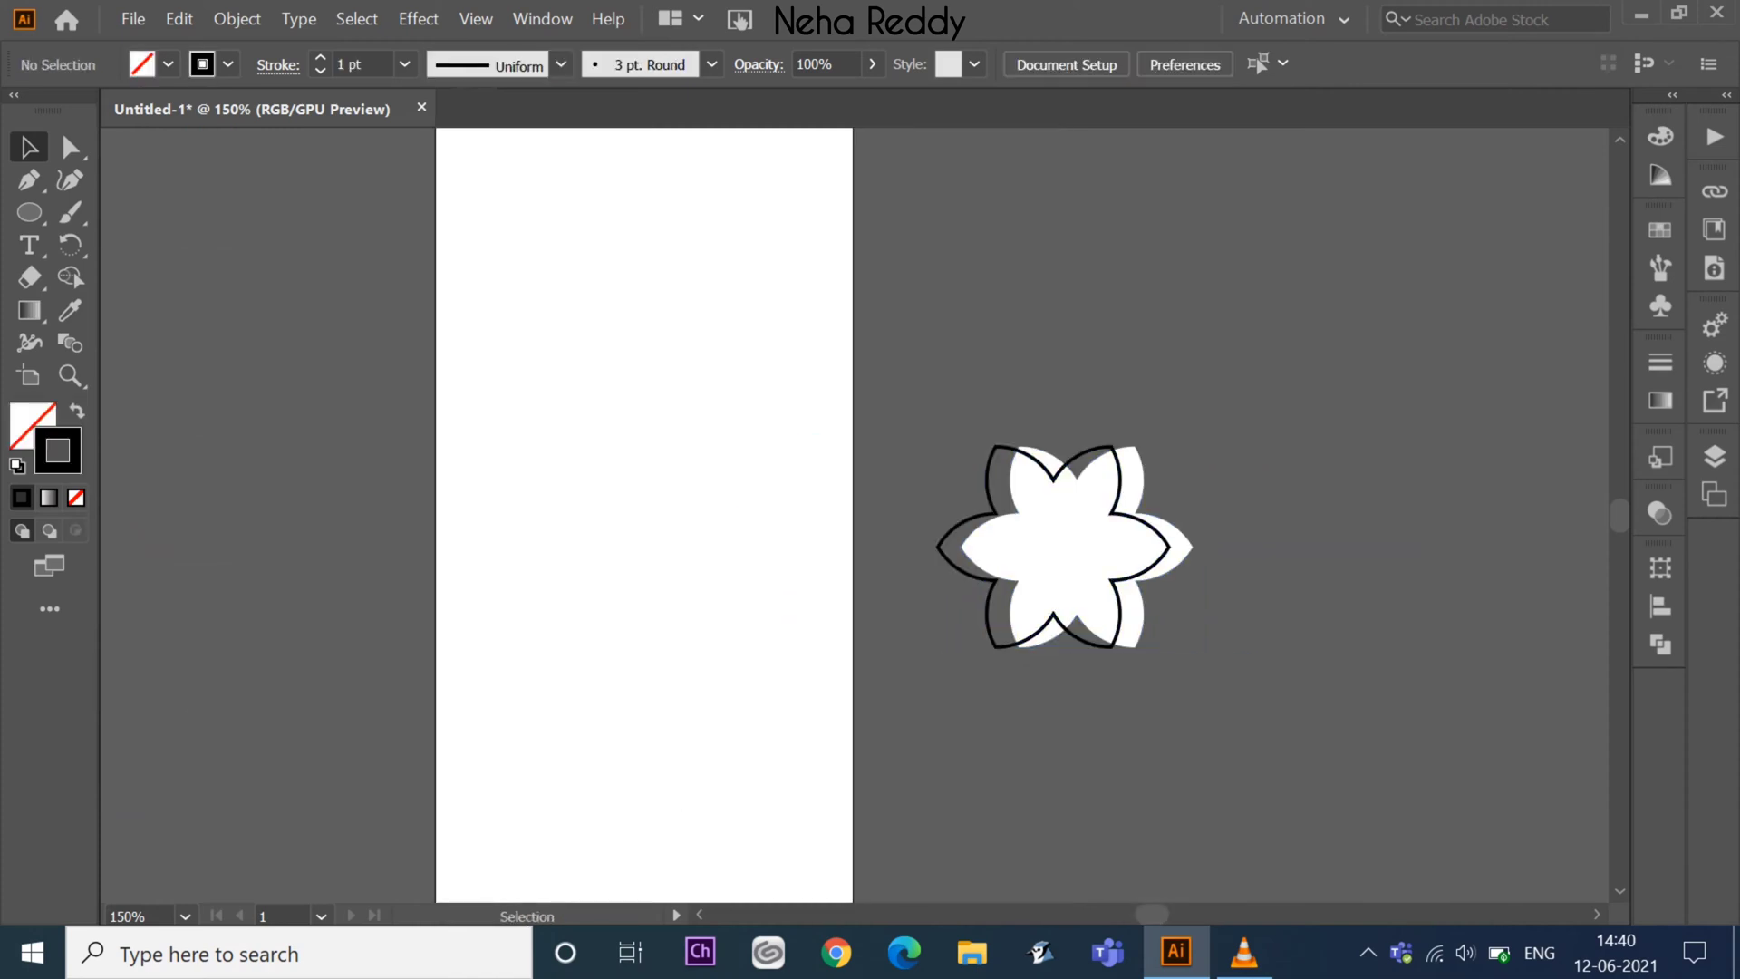
{"action": "left_click_drag", "start_coordinate": [974, 535], "coordinate": [962, 533]}
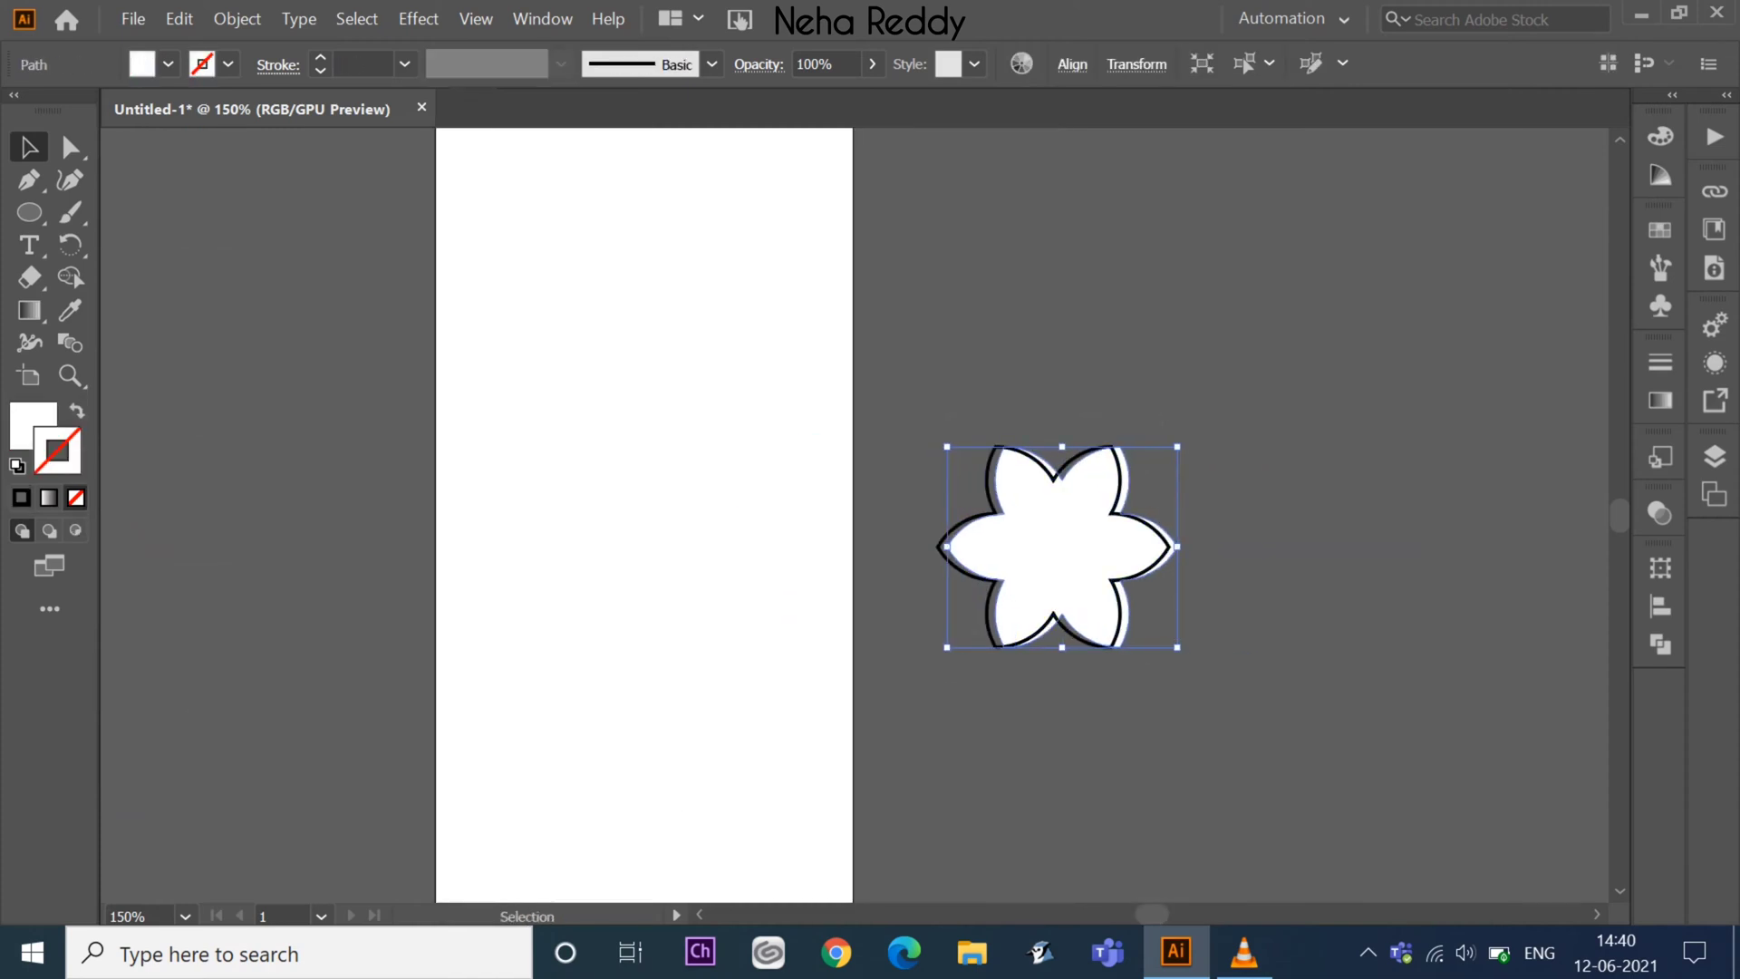
{"action": "key", "text": "ctrl+shift+a"}
{"action": "left_click", "coordinate": [952, 532]}
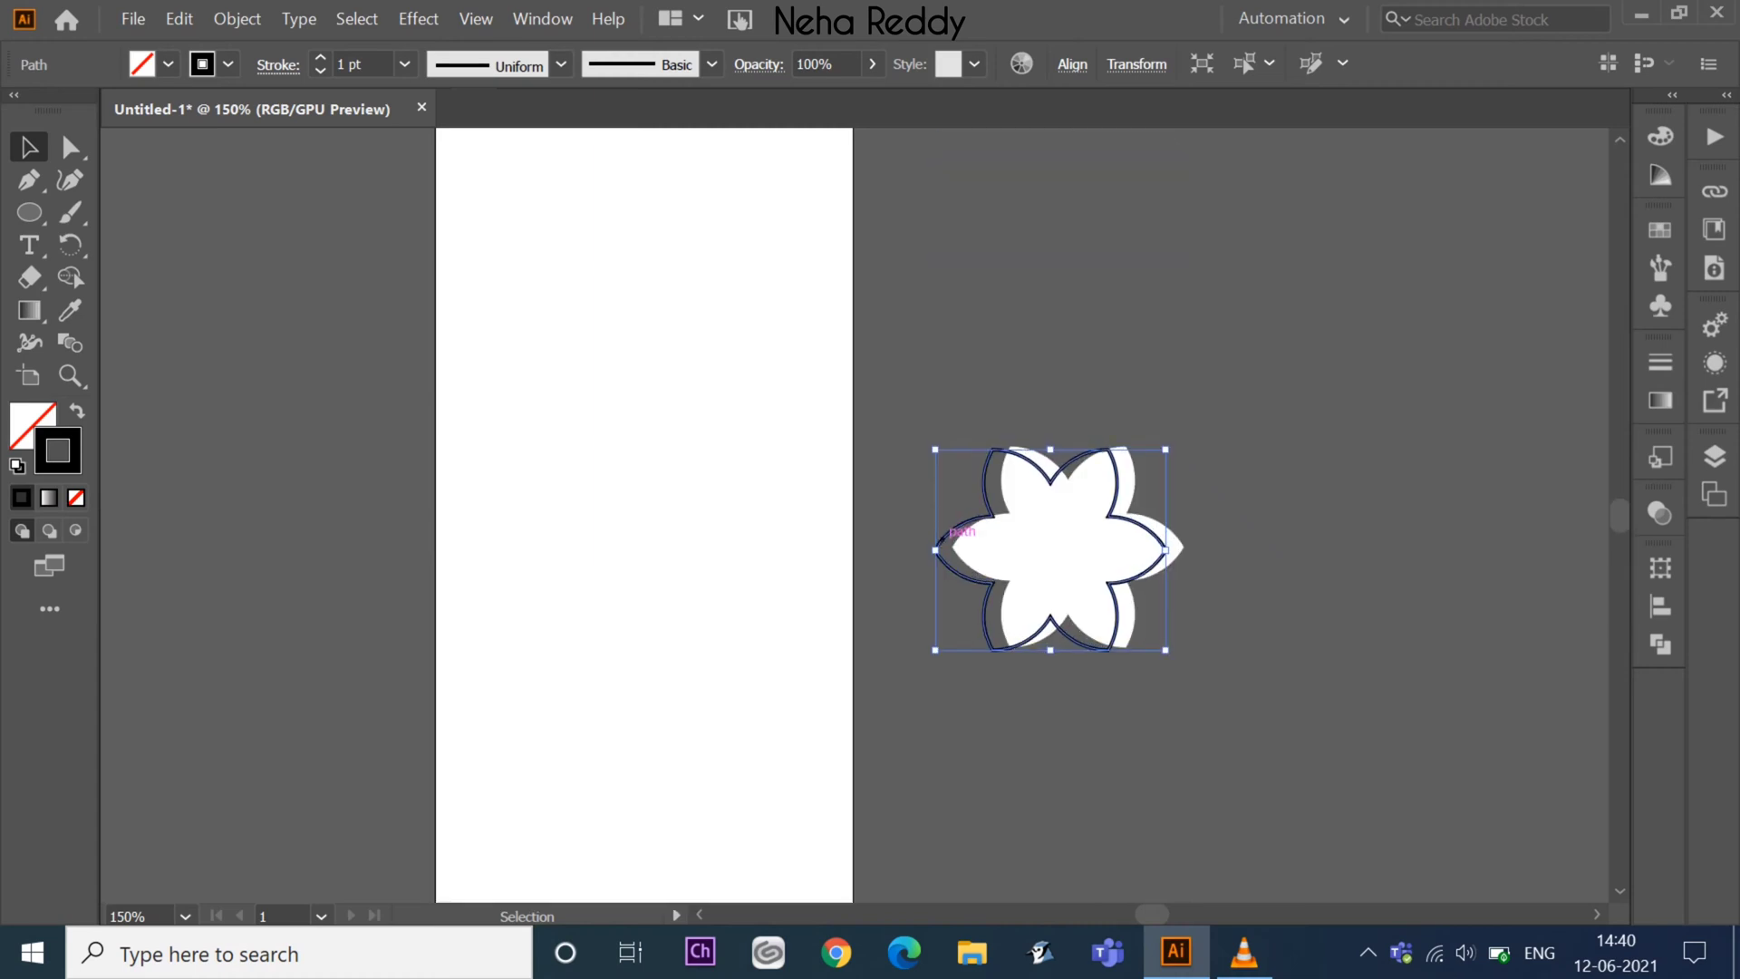
{"action": "key", "text": "ctrl+shift+a"}
{"action": "scroll", "coordinate": [1088, 517], "scroll_direction": "left", "scroll_amount": 3}
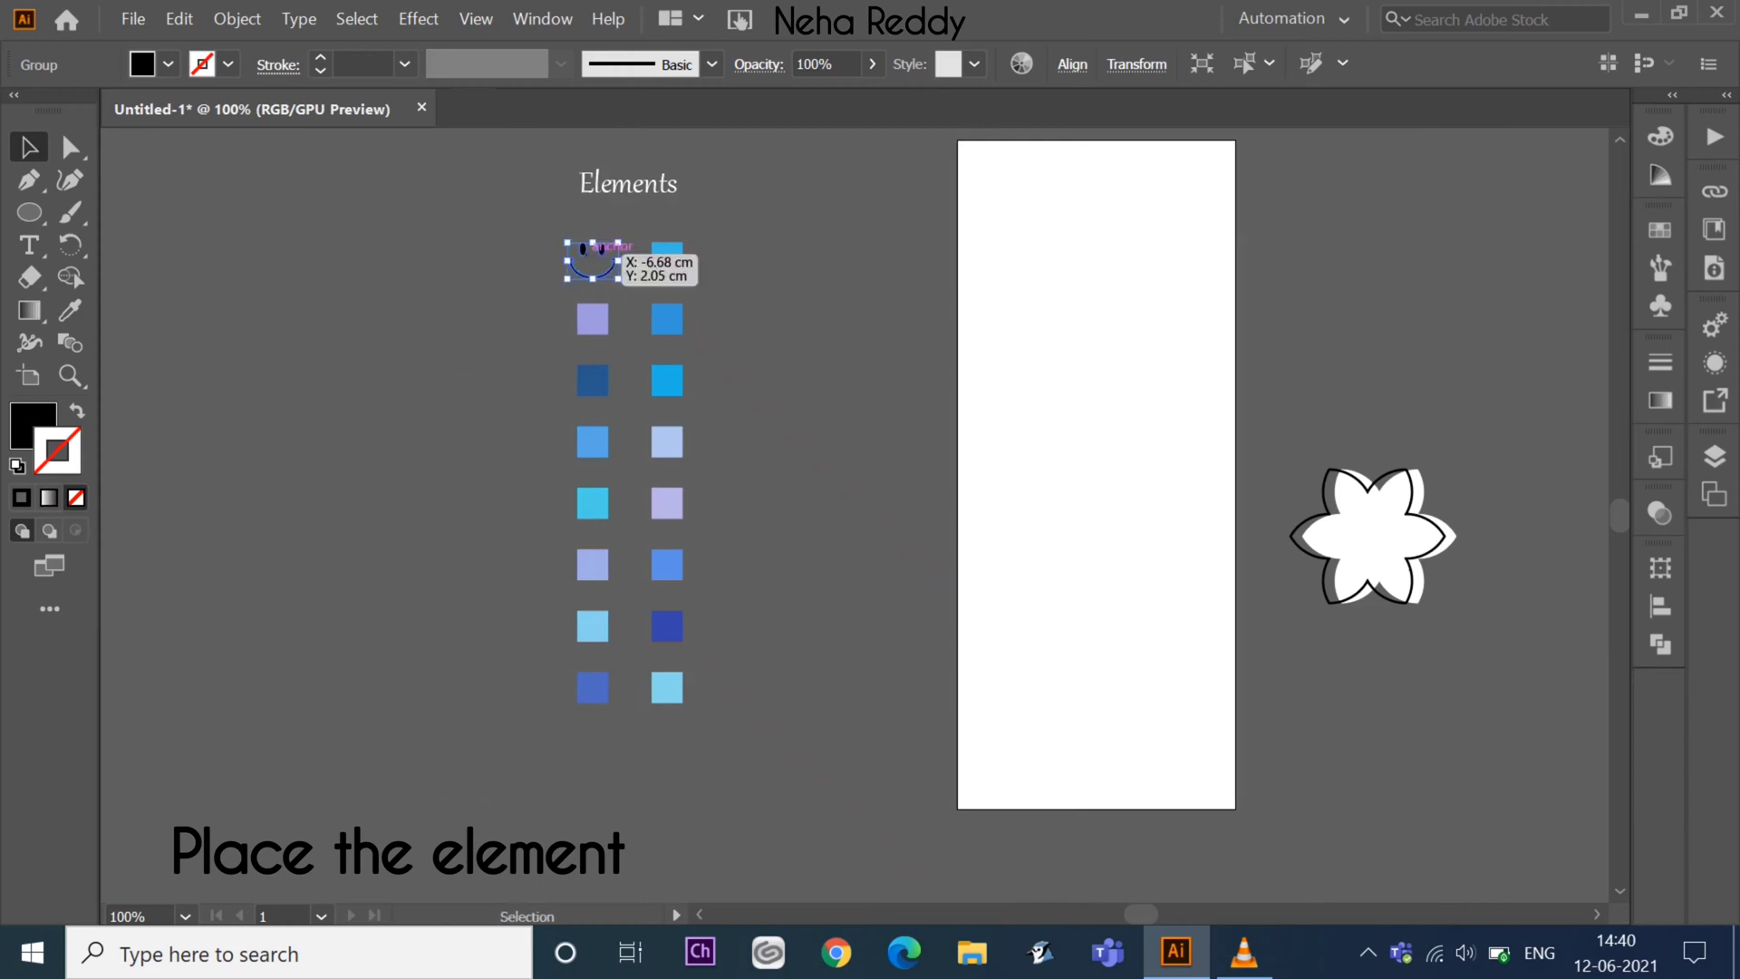
- Place the smiley face at the flower's centre and bring it to the front
{"action": "left_click_drag", "start_coordinate": [1377, 535], "coordinate": [1377, 534]}
{"action": "key", "text": "ctrl+plus"}
{"action": "key", "text": "ctrl+plus"}
{"action": "key", "text": "ctrl+plus"}
{"action": "right_click", "coordinate": [851, 535]}
{"action": "mouse_move", "coordinate": [919, 403]}
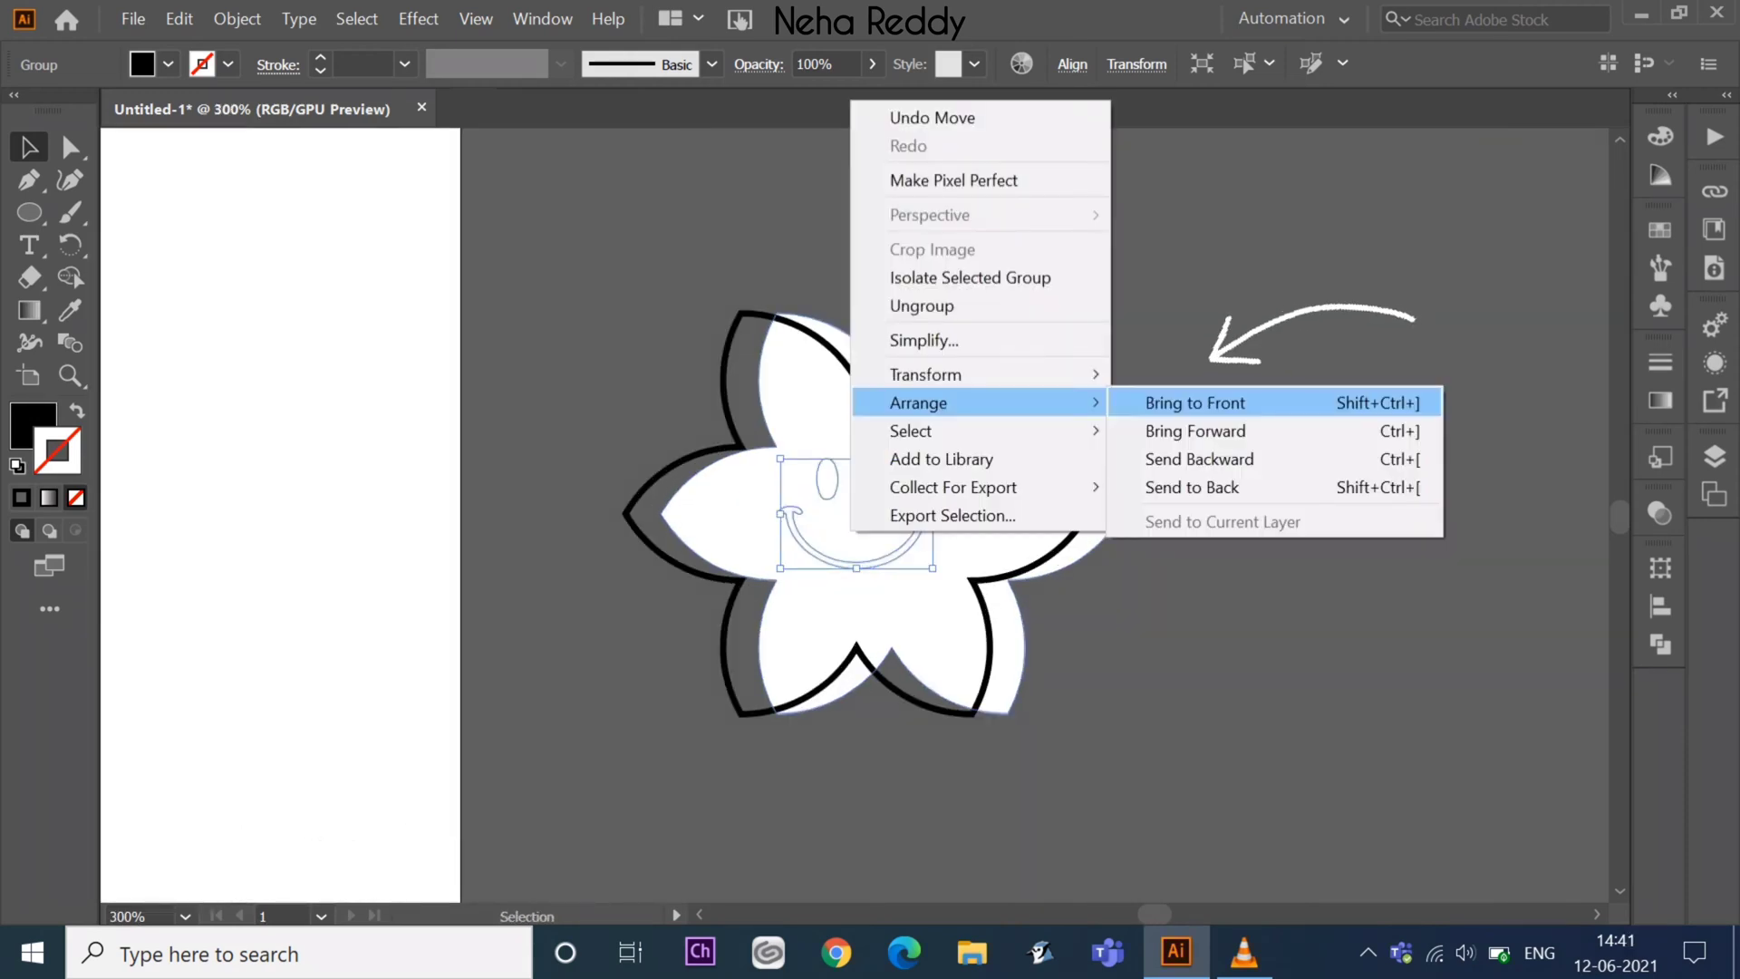
{"action": "left_click", "coordinate": [1196, 402]}
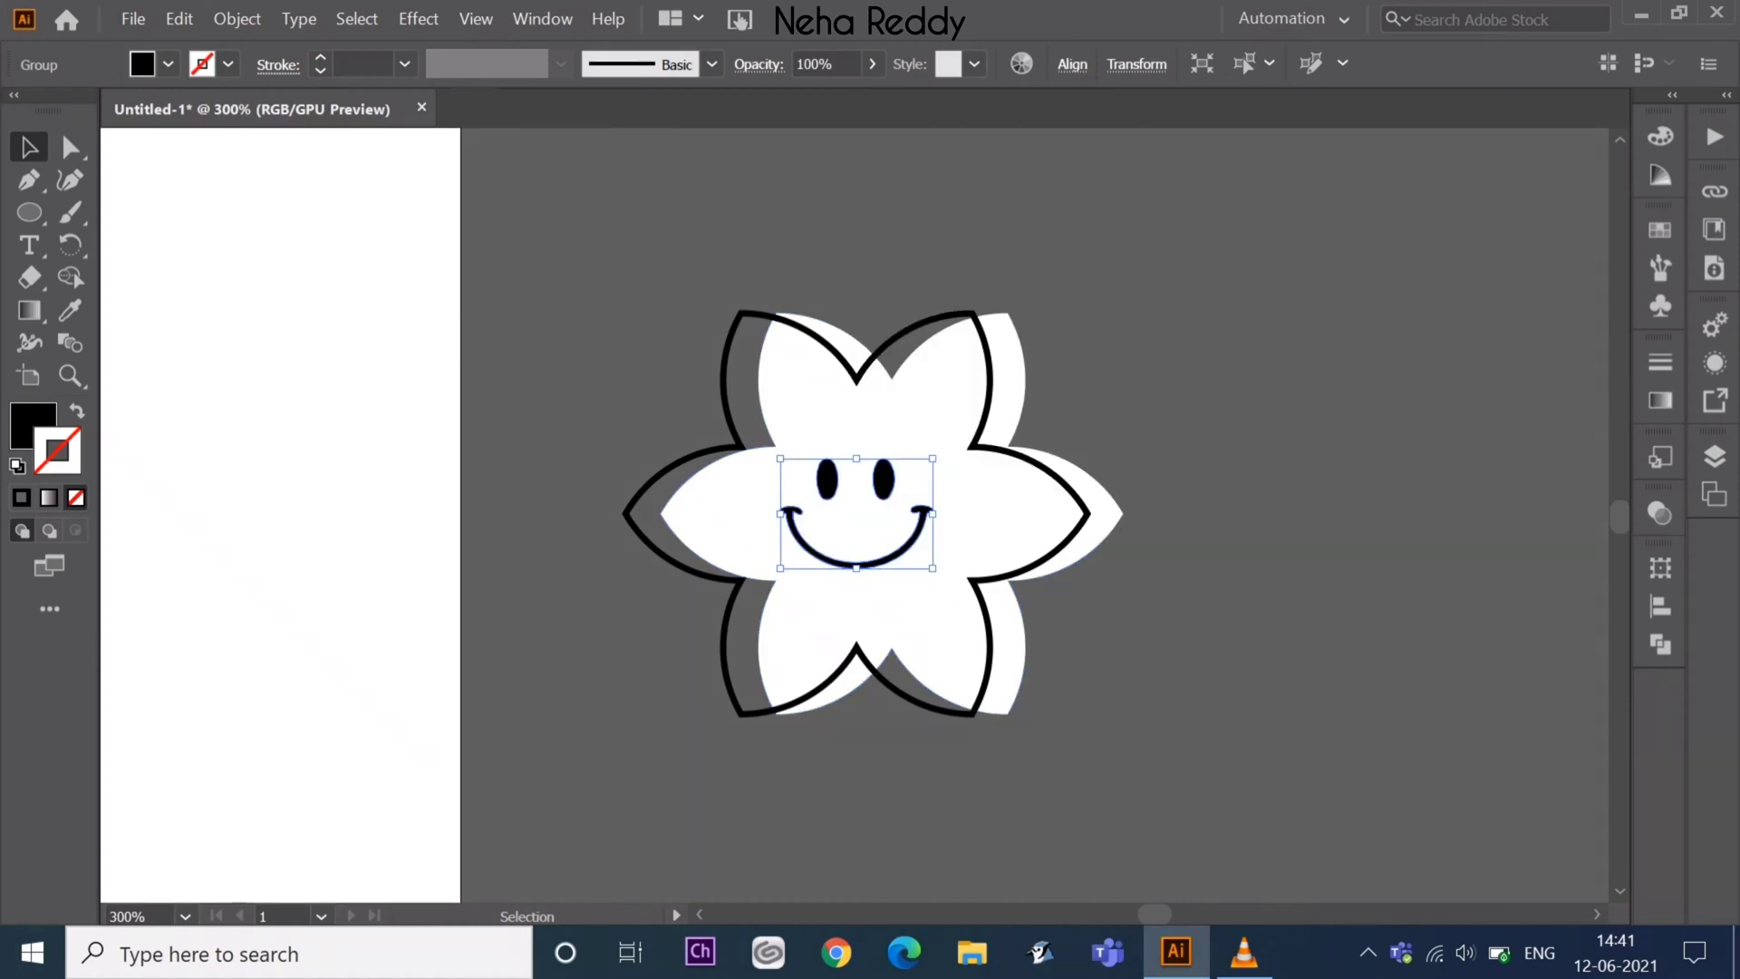
{"action": "key", "text": "ctrl+shift+a"}
{"action": "left_click_drag", "start_coordinate": [899, 554], "coordinate": [892, 552]}
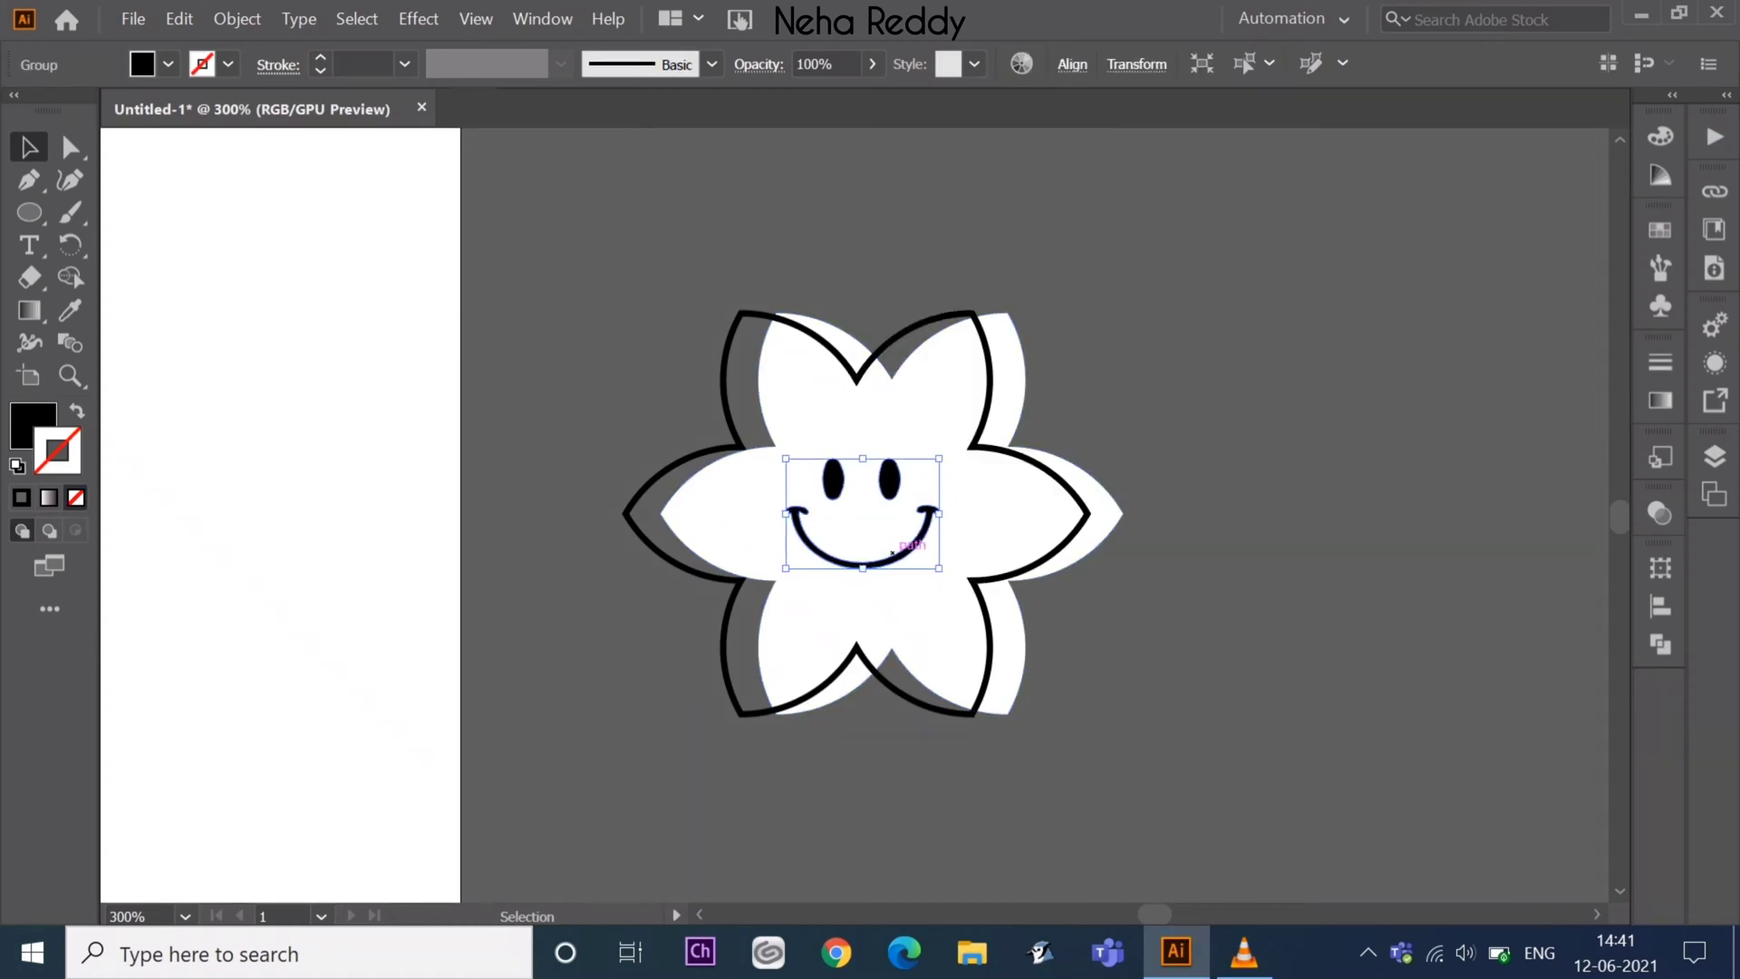
{"action": "key", "text": "ctrl+shift+a"}
- Group the flower with the smiley and move the group onto the artboard
{"action": "key", "text": "ctrl+1"}
{"action": "key", "text": "ctrl+a"}
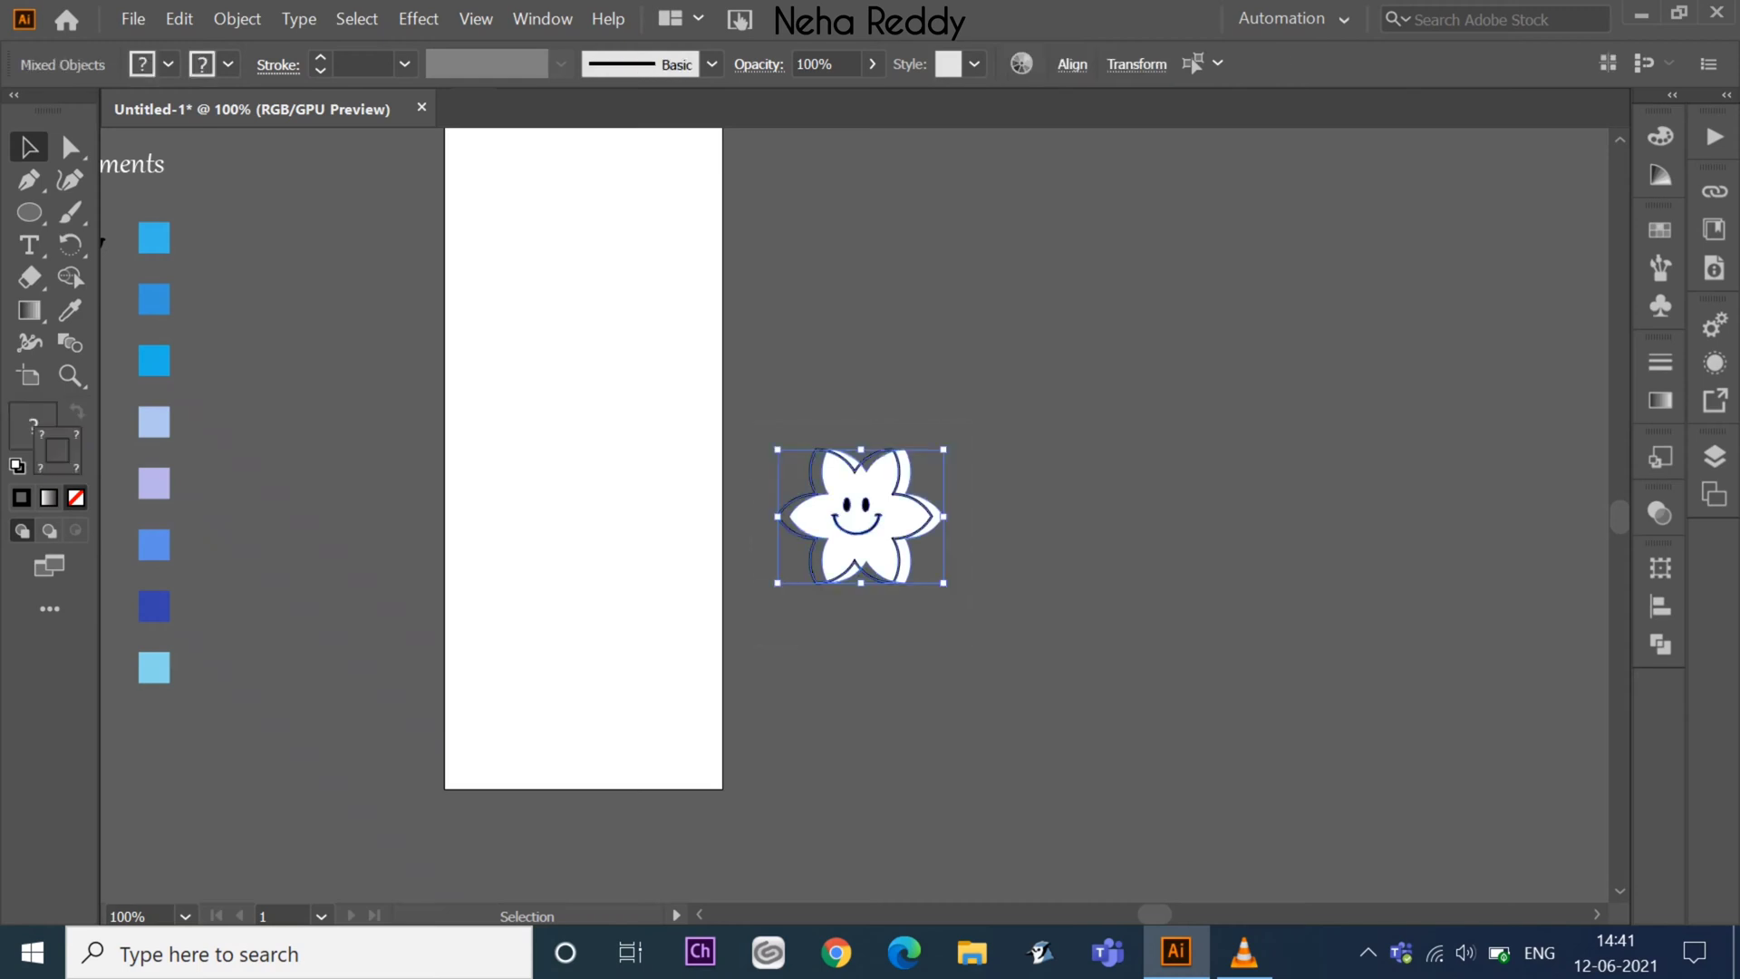
{"action": "right_click", "coordinate": [901, 549]}
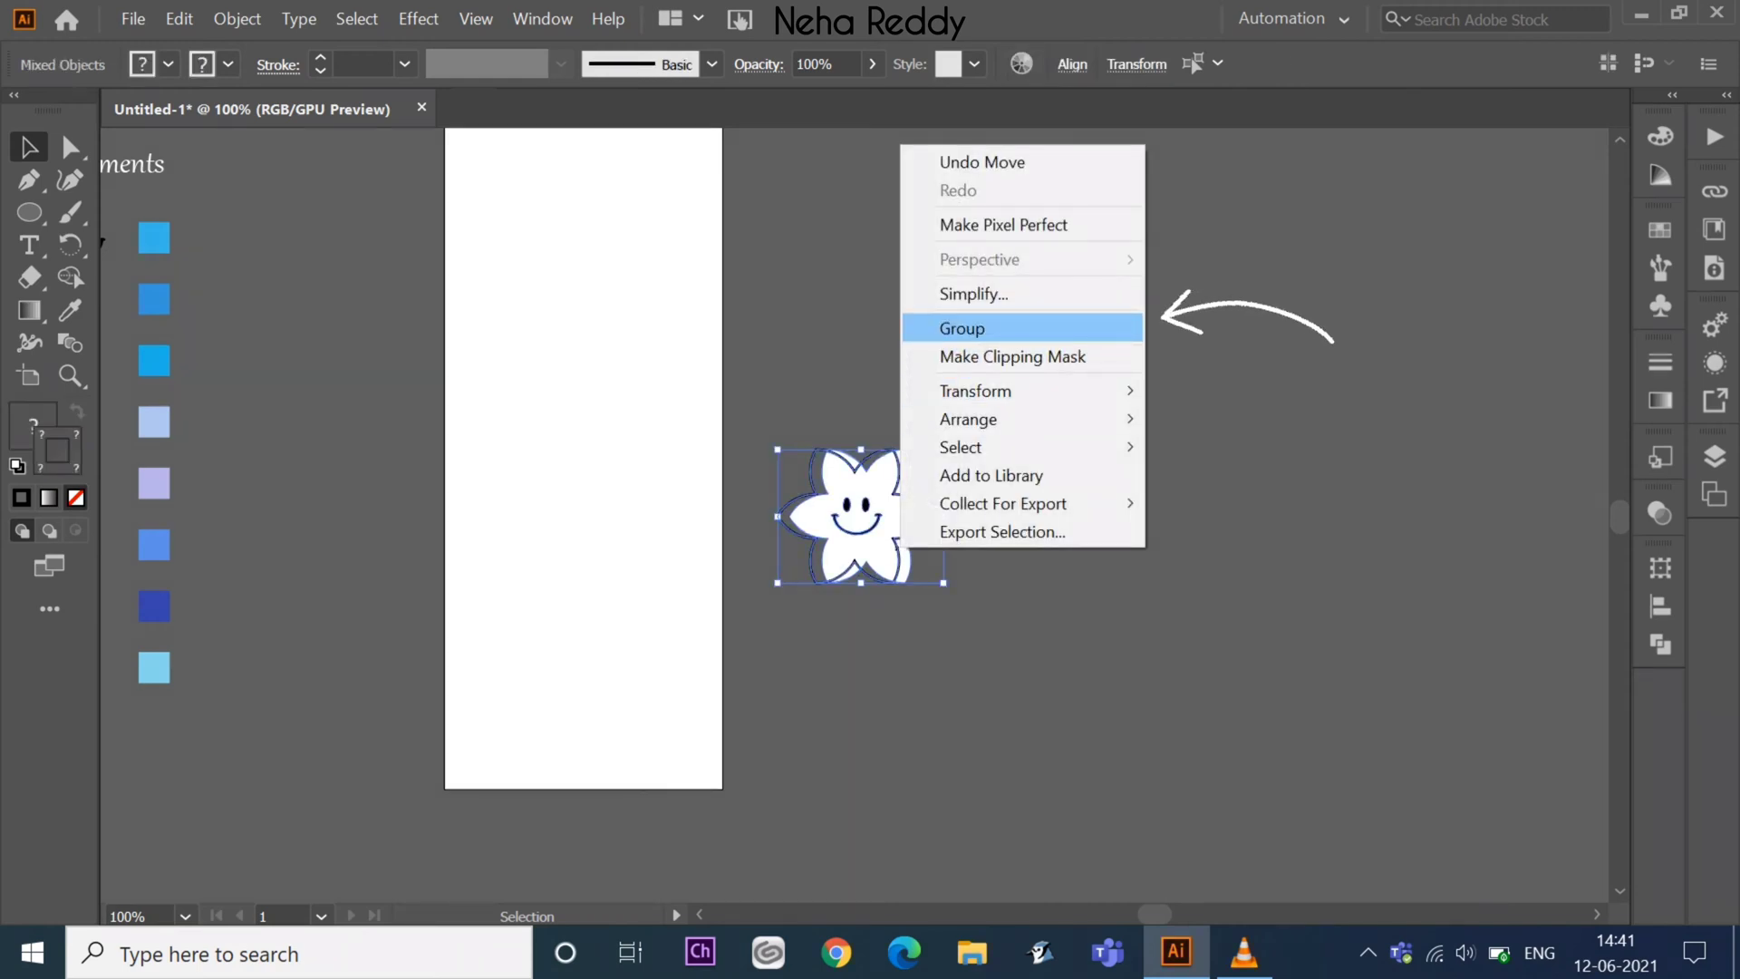
{"action": "left_click", "coordinate": [960, 328]}
{"action": "key", "text": "ctrl+minus"}
{"action": "scroll", "coordinate": [870, 507], "scroll_direction": "left", "scroll_amount": 3}
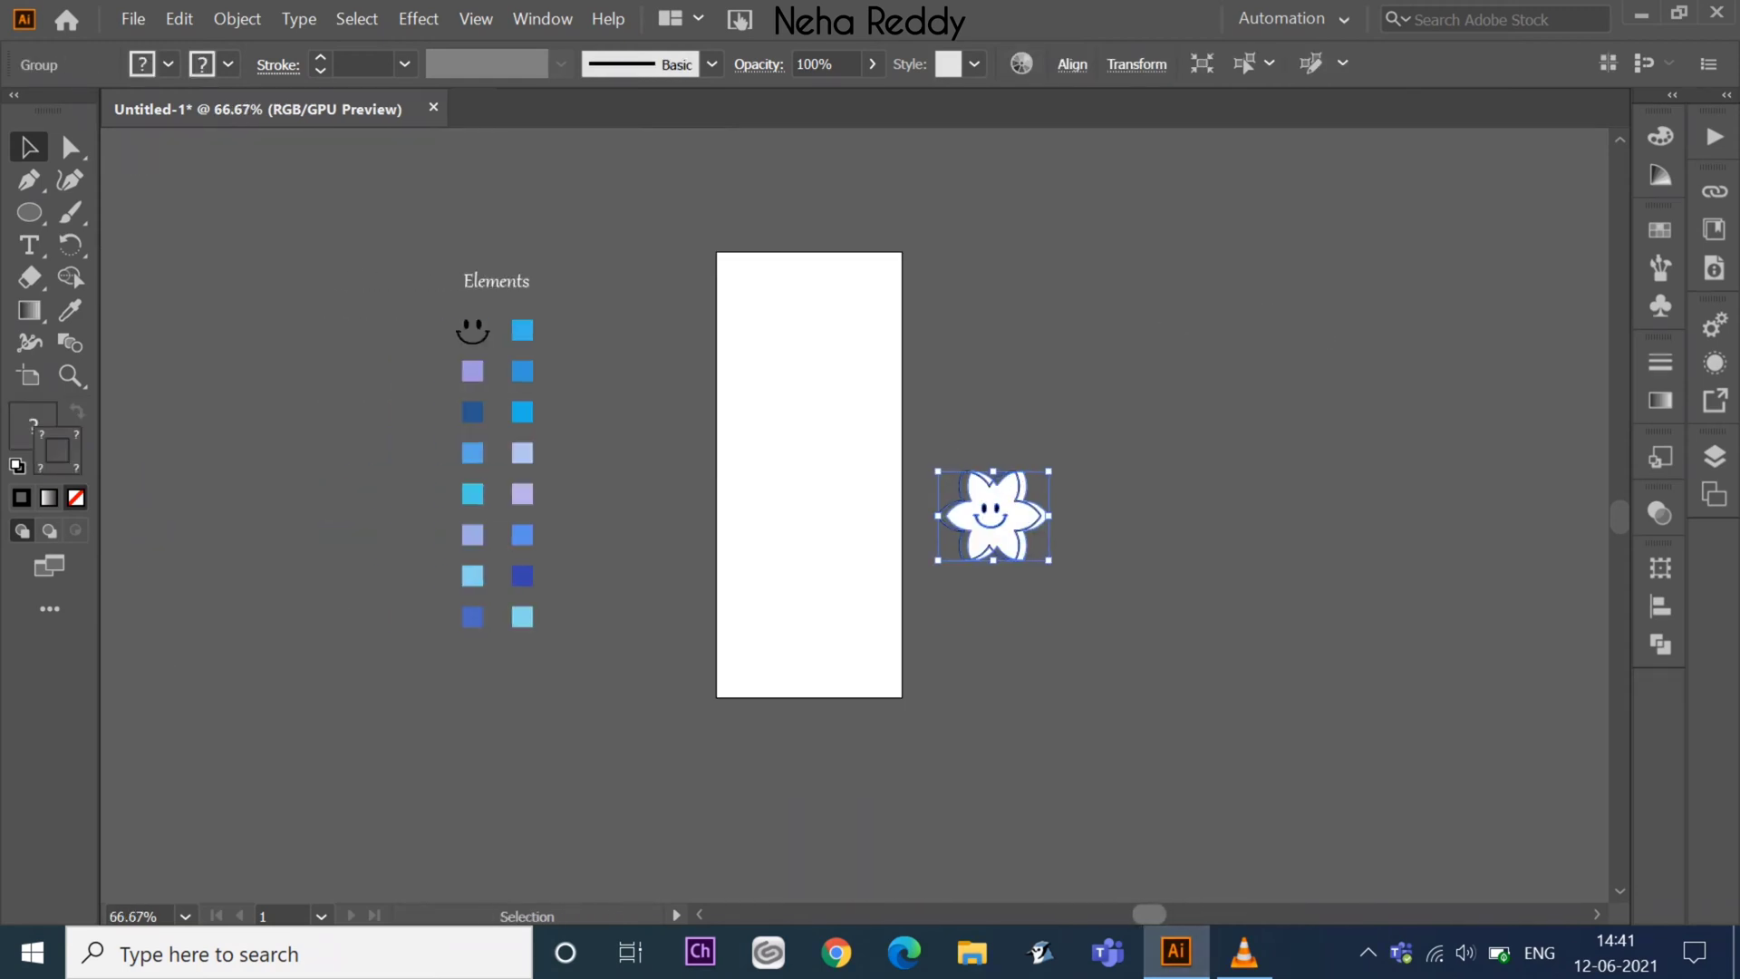
{"action": "left_click_drag", "start_coordinate": [992, 517], "coordinate": [800, 360]}
{"action": "key", "text": "ctrl+plus"}
{"action": "key", "text": "ctrl+plus"}
{"action": "key", "text": "ctrl+shift+a"}
- Ungroup the smiley flower and change the flower's fill to lavender
{"action": "right_click", "coordinate": [897, 544]}
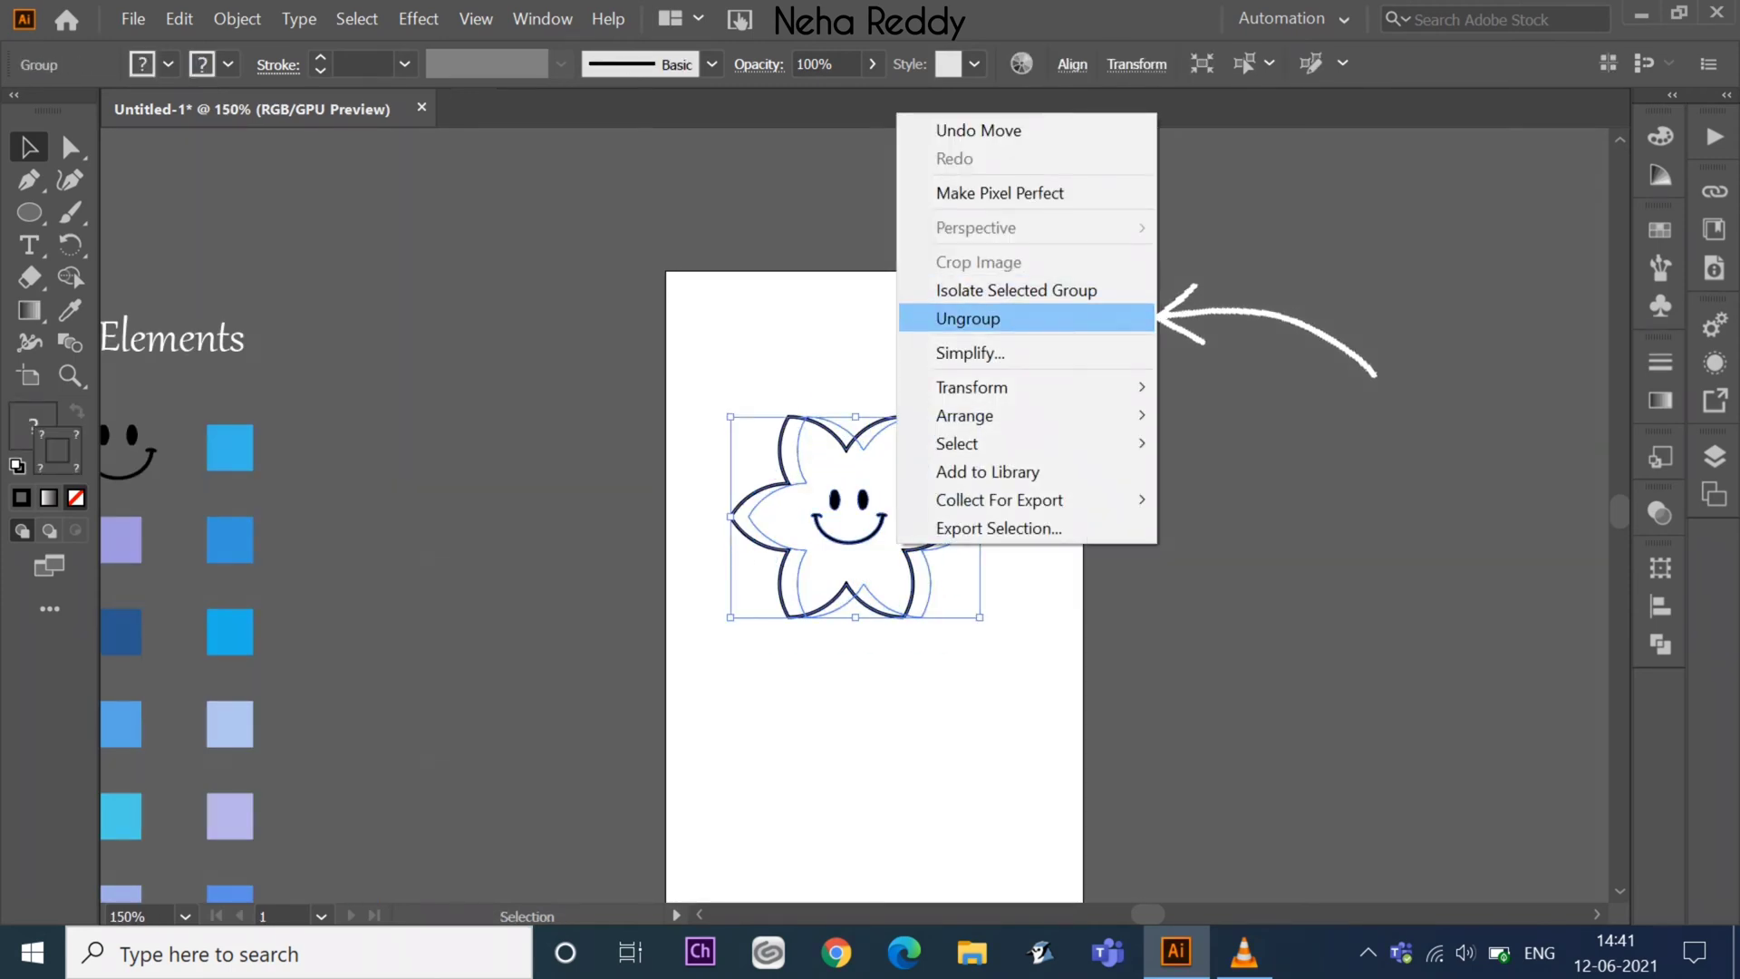
{"action": "left_click", "coordinate": [968, 318]}
{"action": "key", "text": "ctrl+shift+a"}
{"action": "left_click", "coordinate": [784, 471]}
{"action": "left_click", "coordinate": [229, 447]}
{"action": "left_click", "coordinate": [121, 541]}
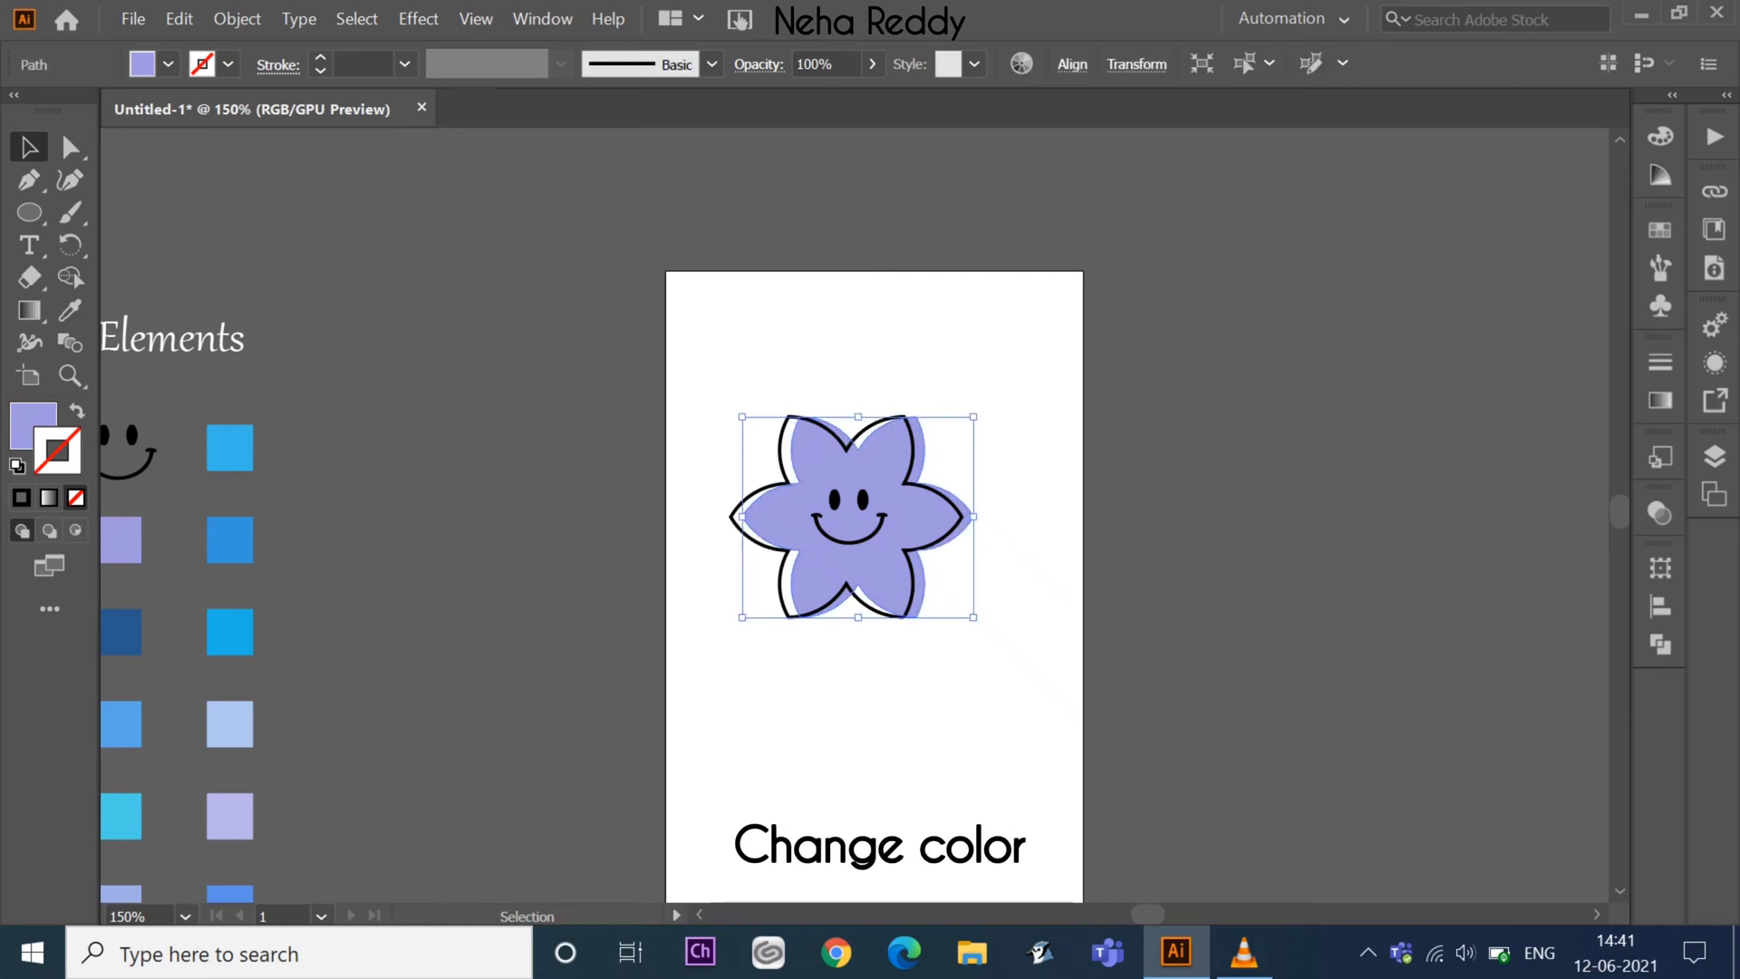
- Regroup all of the flower's parts into one group
{"action": "key", "text": "ctrl+a"}
{"action": "key", "text": "v"}
{"action": "key", "text": "ctrl+g"}
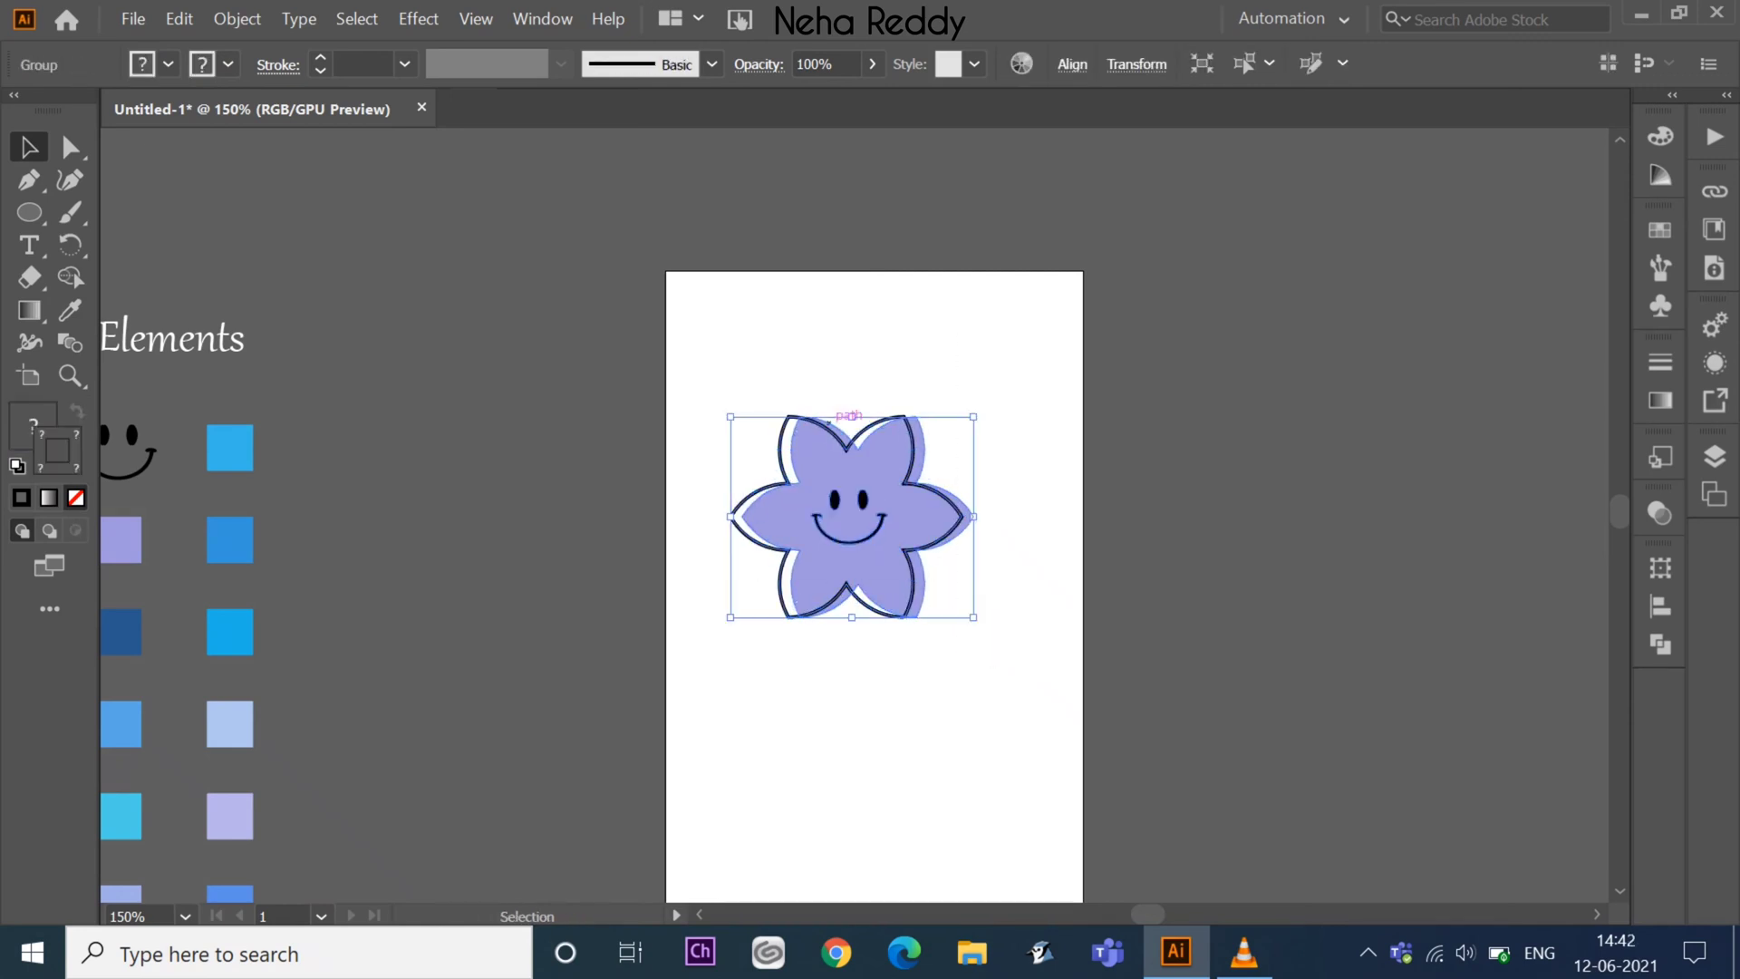
{"action": "right_click", "coordinate": [830, 419]}
{"action": "key", "text": "Escape"}
{"action": "key", "text": "ctrl+shift+a"}
- Shrink the grouped flower and move it to the artboard's top-left corner
{"action": "left_click", "coordinate": [915, 554]}
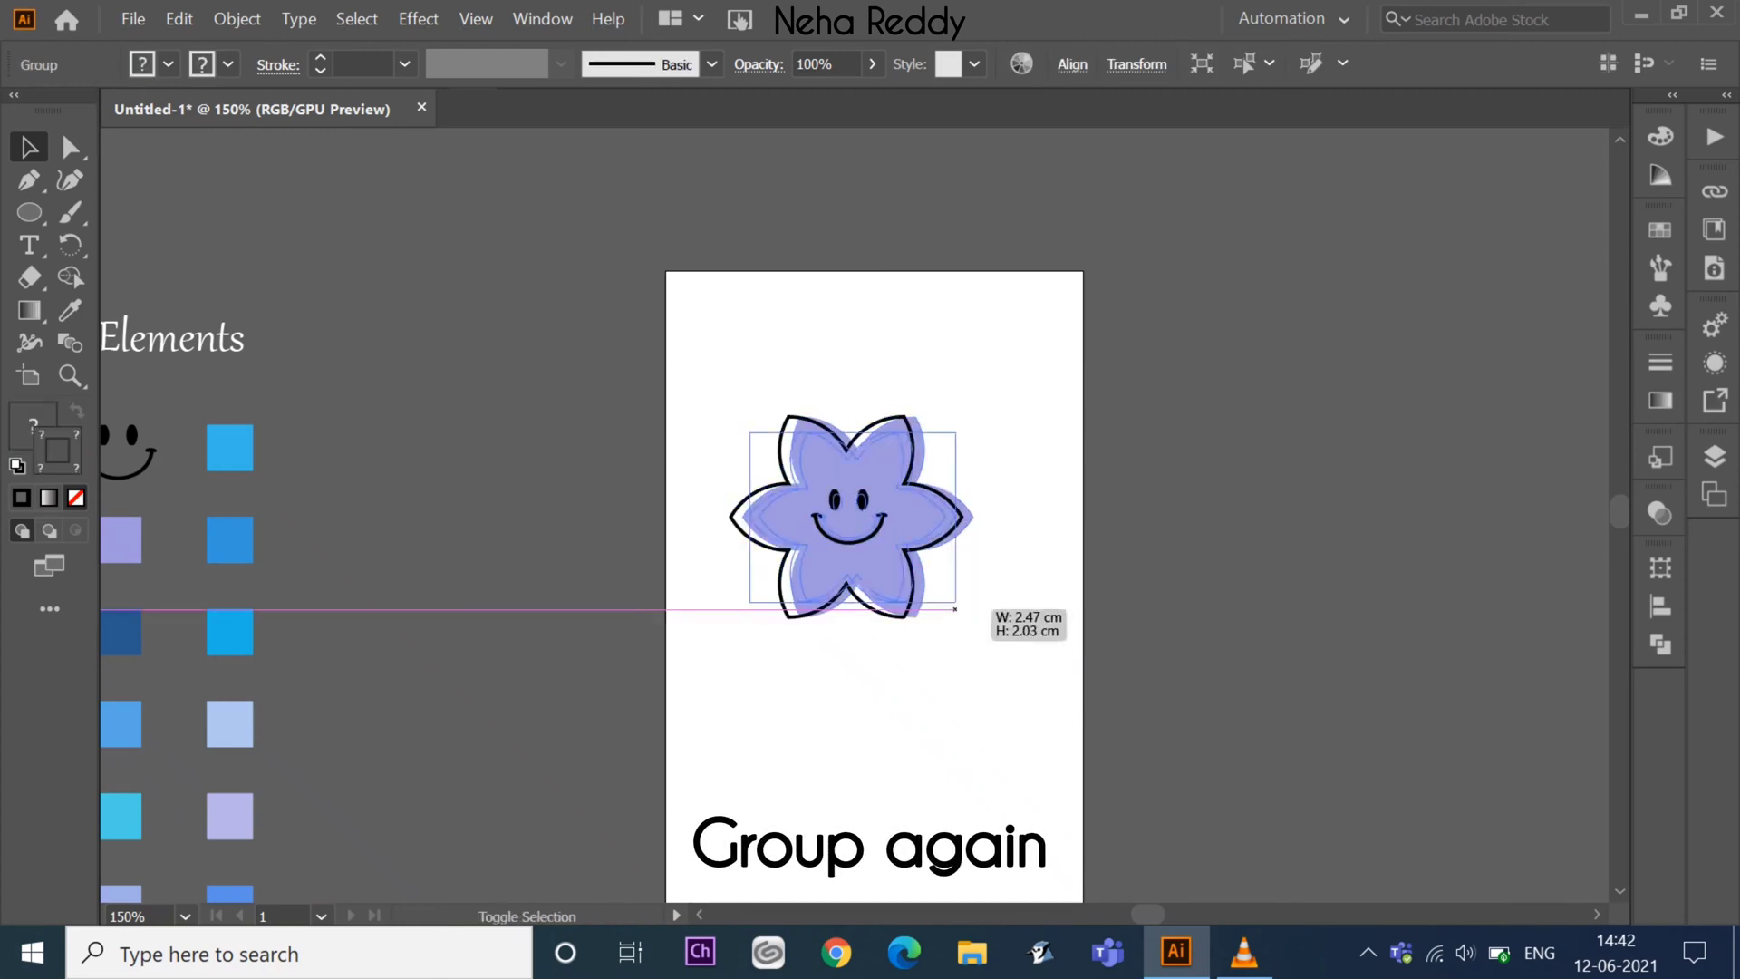
{"action": "left_click_drag", "start_coordinate": [973, 617], "coordinate": [901, 568]}
{"action": "left_click_drag", "start_coordinate": [839, 510], "coordinate": [754, 342]}
{"action": "key", "text": "ctrl+shift+a"}
{"action": "key", "text": "ctrl+1"}
- Place flower copies at the top right, centre, lower middle and bottom left
{"action": "scroll", "coordinate": [868, 544], "scroll_direction": "down", "scroll_amount": 3}
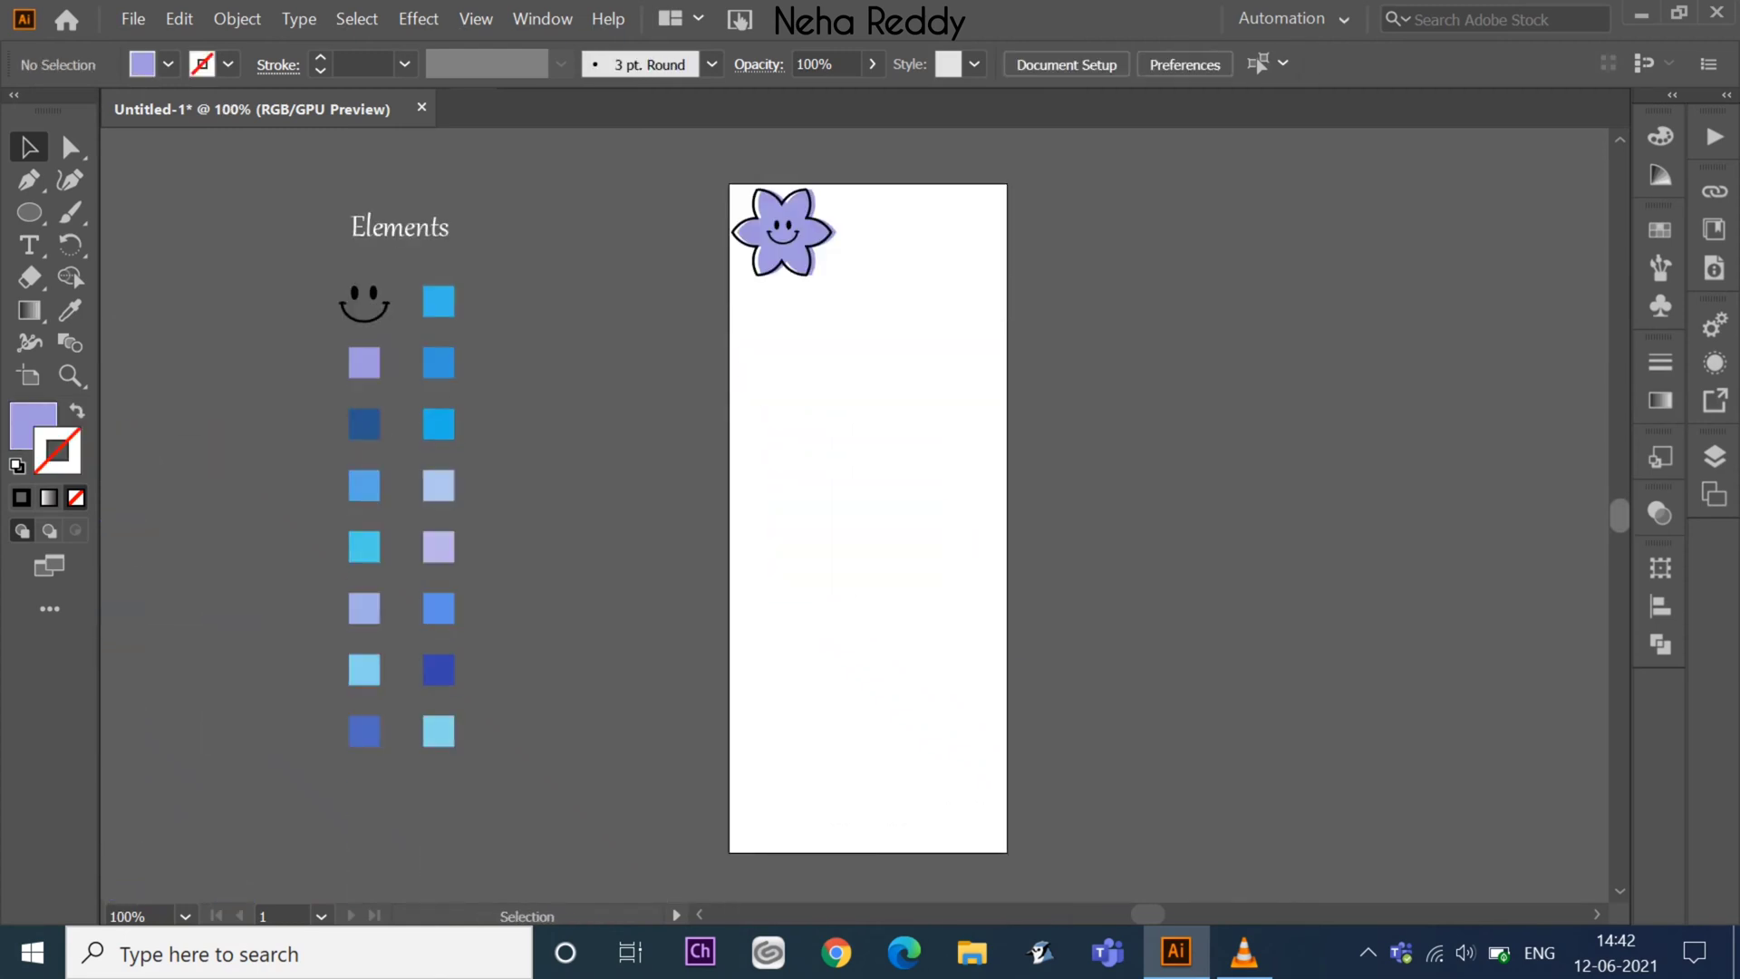
{"action": "left_click", "coordinate": [784, 231]}
{"action": "left_click_drag", "start_coordinate": [784, 231], "coordinate": [918, 272]}
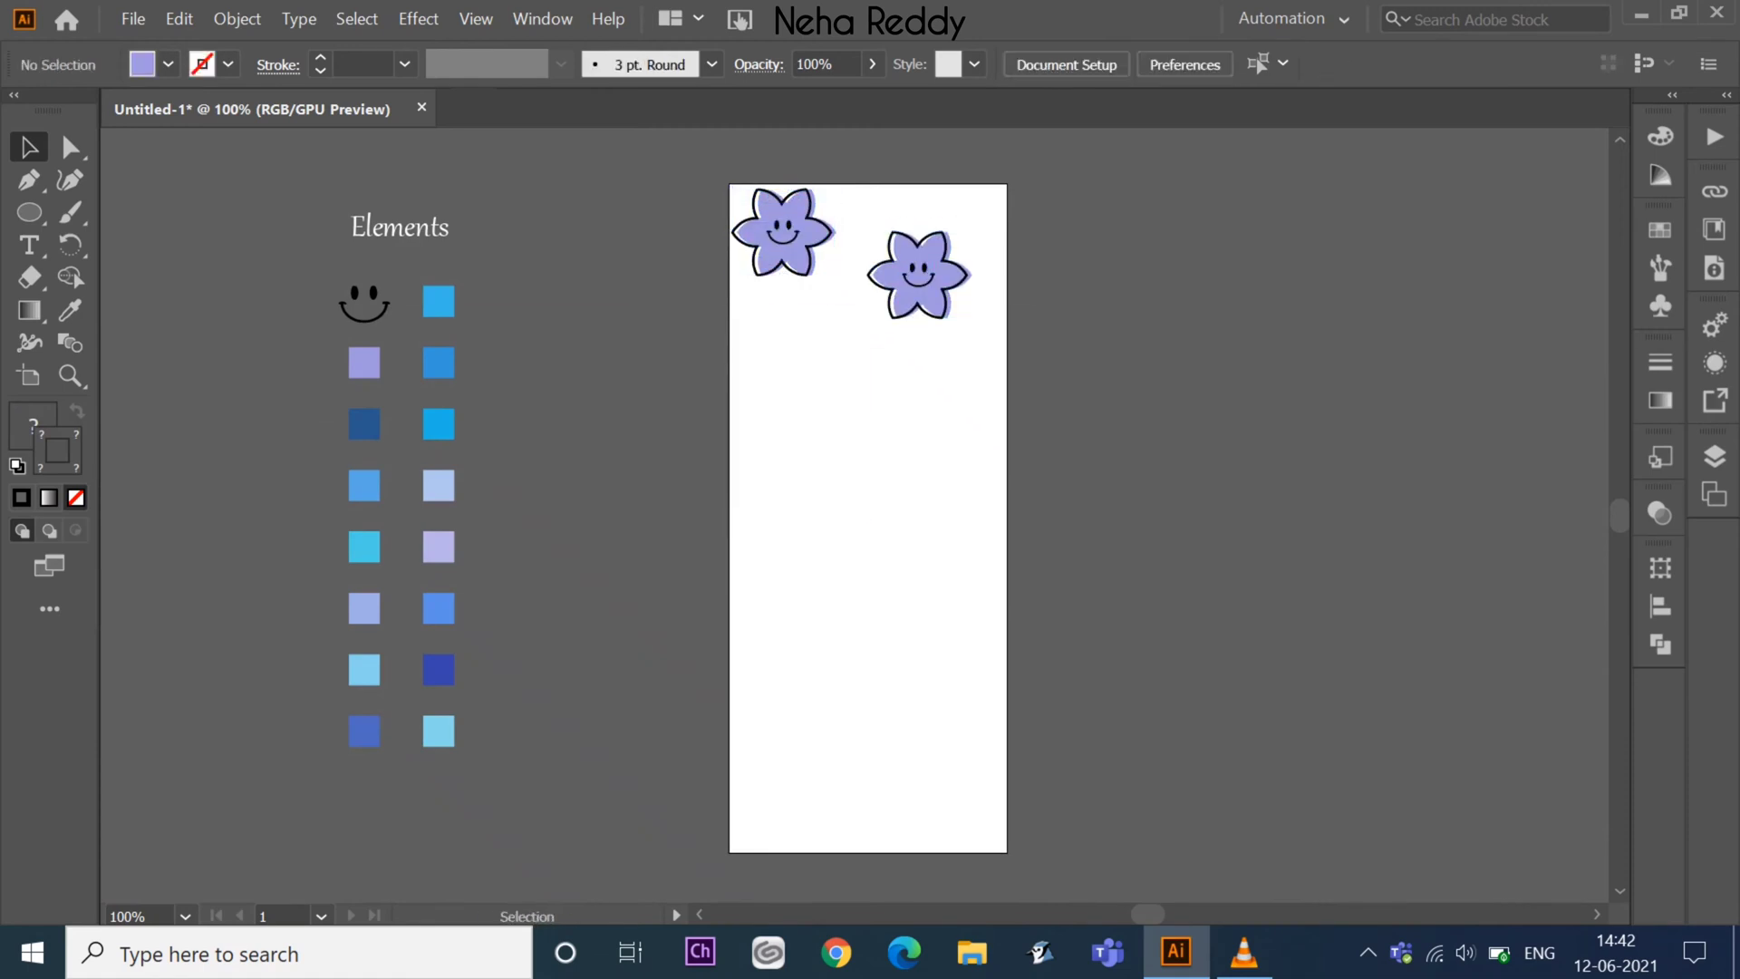
{"action": "key", "text": "ctrl+v"}
{"action": "key", "text": "ctrl+v"}
{"action": "mouse_move", "coordinate": [856, 514]}
{"action": "left_mouse_down"}
{"action": "mouse_move", "coordinate": [969, 399]}
{"action": "mouse_move", "coordinate": [815, 399]}
{"action": "left_mouse_up"}
{"action": "key", "text": "ctrl+v"}
- Paste more flower copies at the lower right, left edge, top right and bottom edge
{"action": "key", "text": "ctrl+v"}
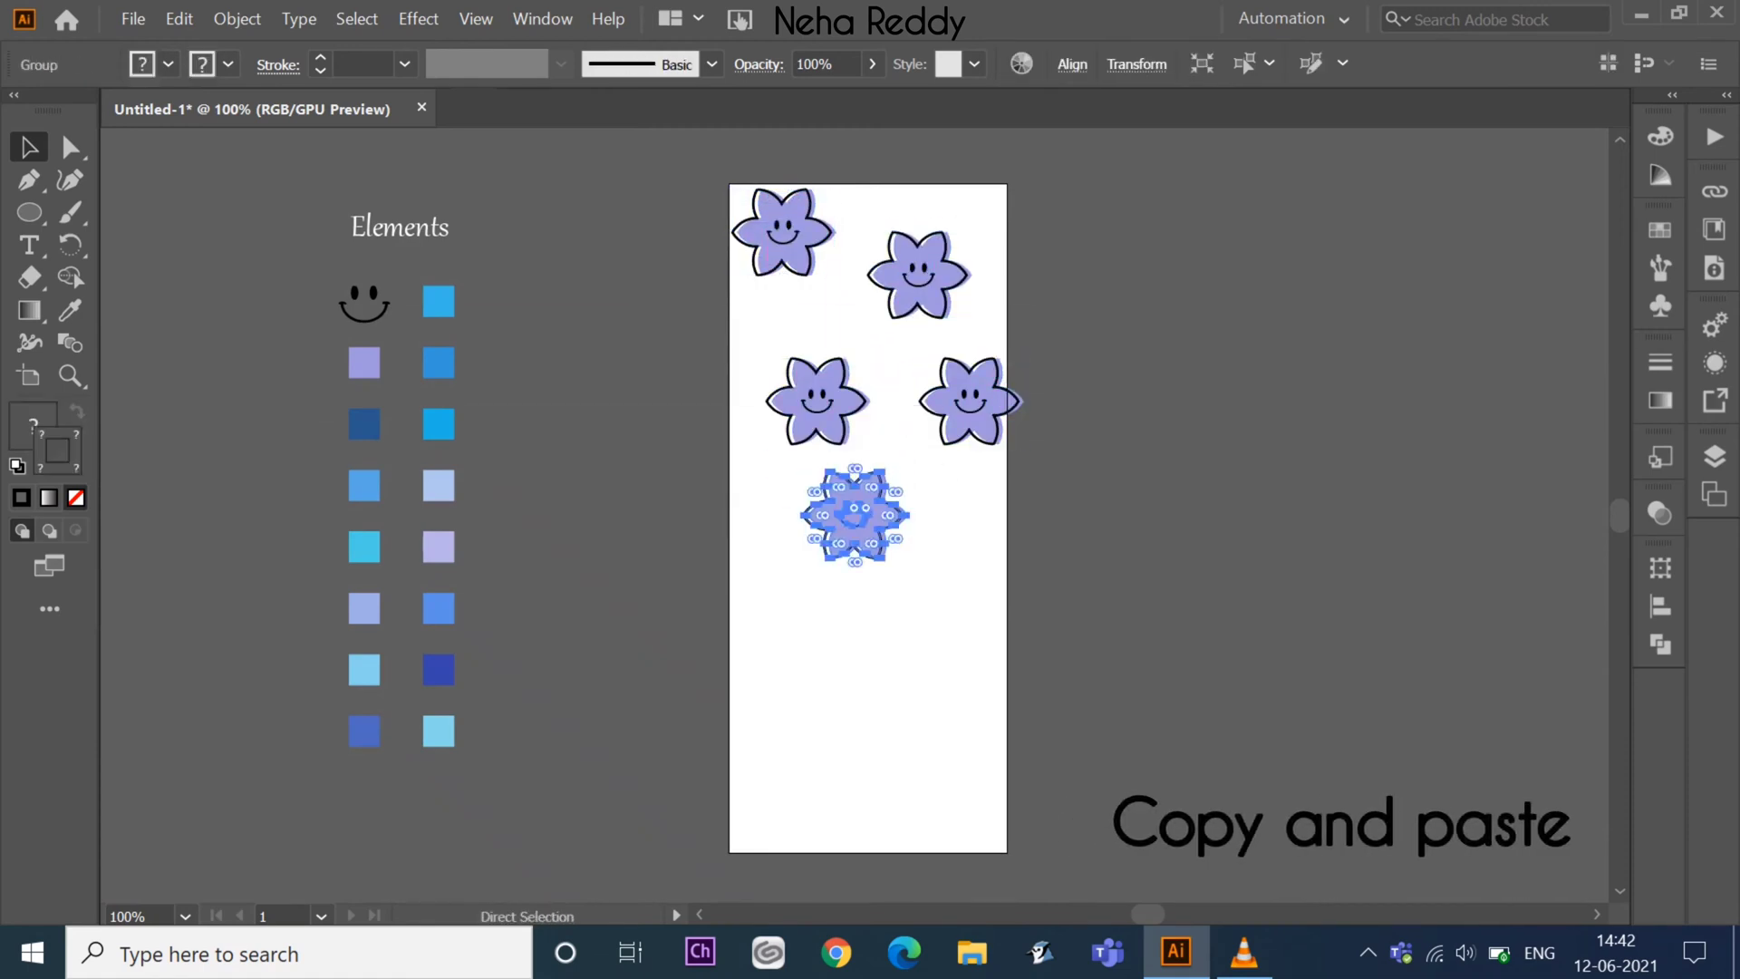
{"action": "left_click_drag", "start_coordinate": [854, 514], "coordinate": [900, 669]}
{"action": "key", "text": "ctrl+shift+a"}
{"action": "key", "text": "ctrl+v"}
{"action": "mouse_move", "coordinate": [854, 514]}
{"action": "left_mouse_down"}
{"action": "mouse_move", "coordinate": [961, 516]}
{"action": "mouse_move", "coordinate": [788, 580]}
{"action": "mouse_move", "coordinate": [990, 775]}
{"action": "mouse_move", "coordinate": [802, 730]}
{"action": "left_mouse_up"}
{"action": "left_click_drag", "start_coordinate": [815, 489], "coordinate": [749, 477]}
{"action": "key", "text": "ctrl+v"}
{"action": "left_click_drag", "start_coordinate": [854, 514], "coordinate": [996, 623]}
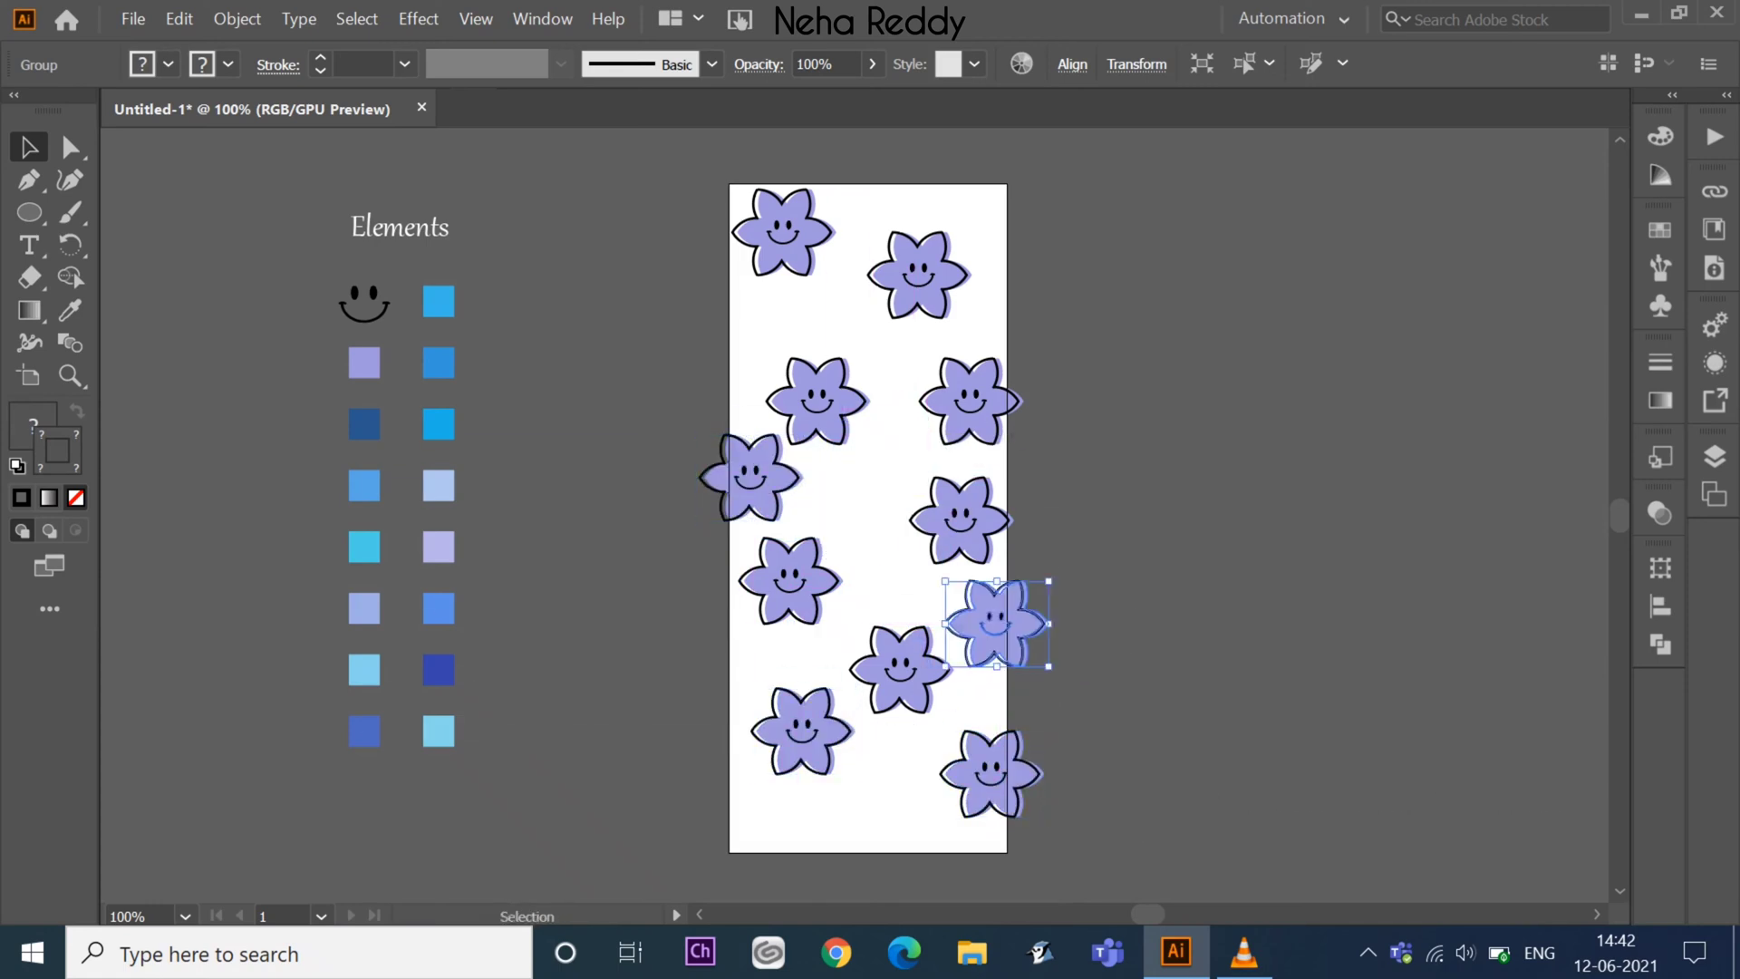
{"action": "key", "text": "ctrl+v"}
{"action": "left_click_drag", "start_coordinate": [855, 514], "coordinate": [737, 341]}
{"action": "key", "text": "ctrl+shift+a"}
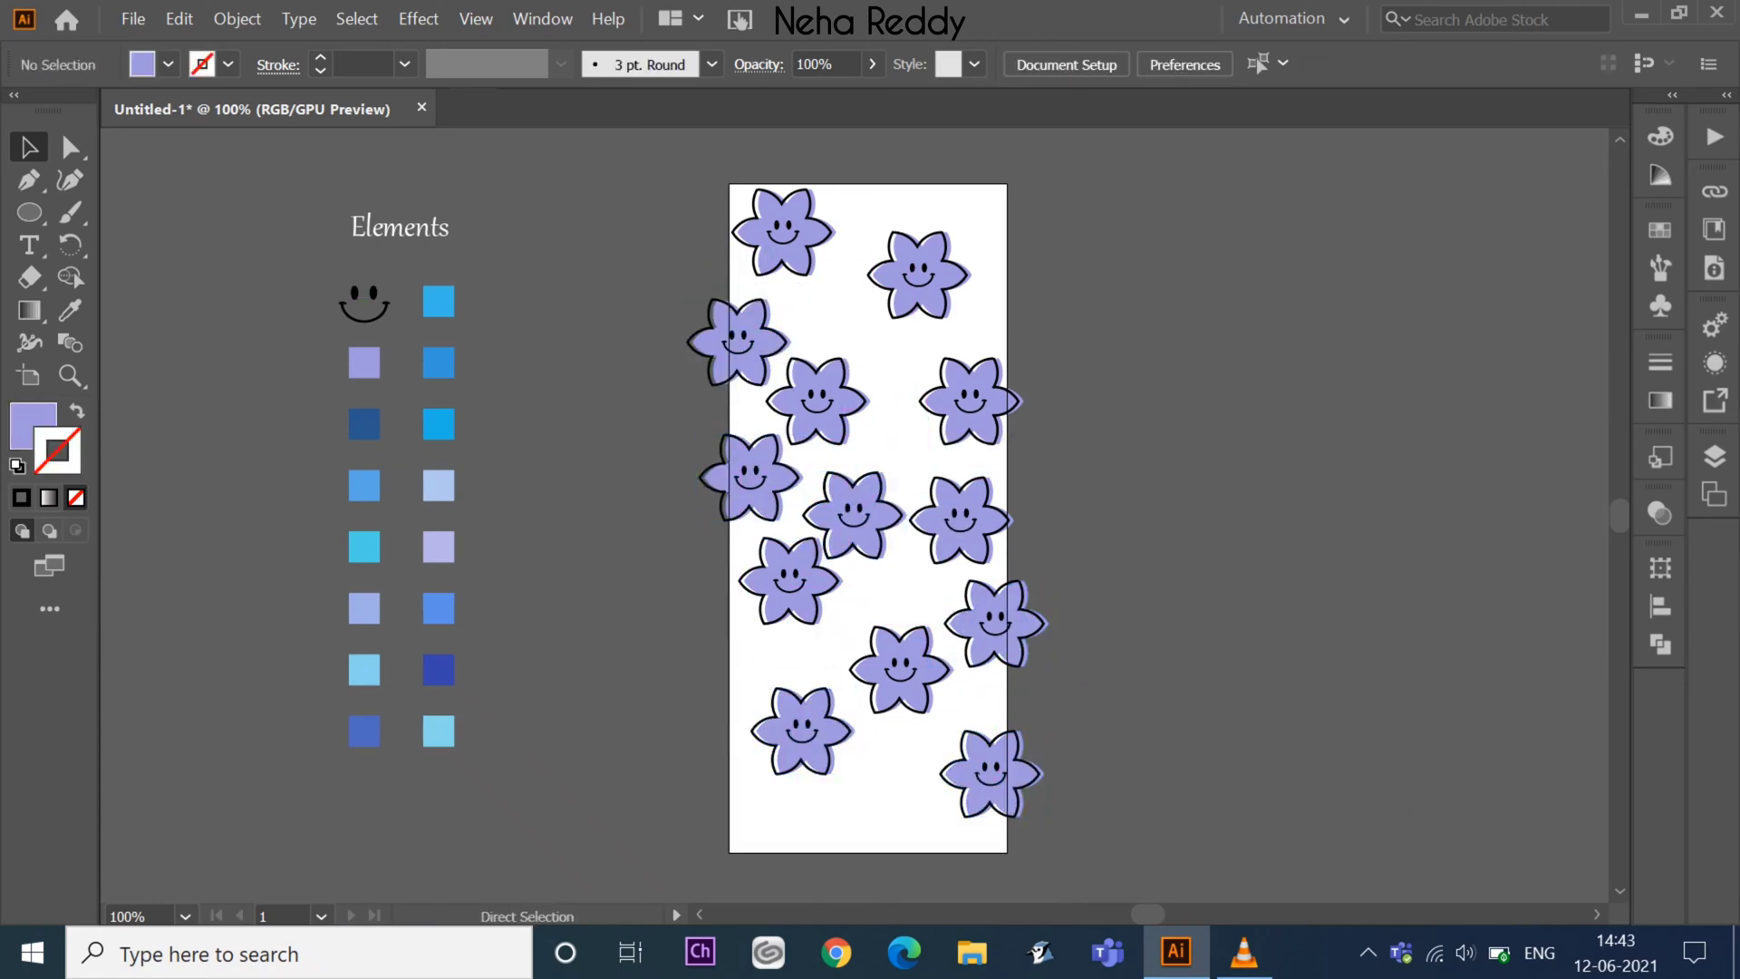
{"action": "key", "text": "ctrl+v"}
{"action": "left_click_drag", "start_coordinate": [855, 514], "coordinate": [989, 208]}
{"action": "key", "text": "ctrl+shift+a"}
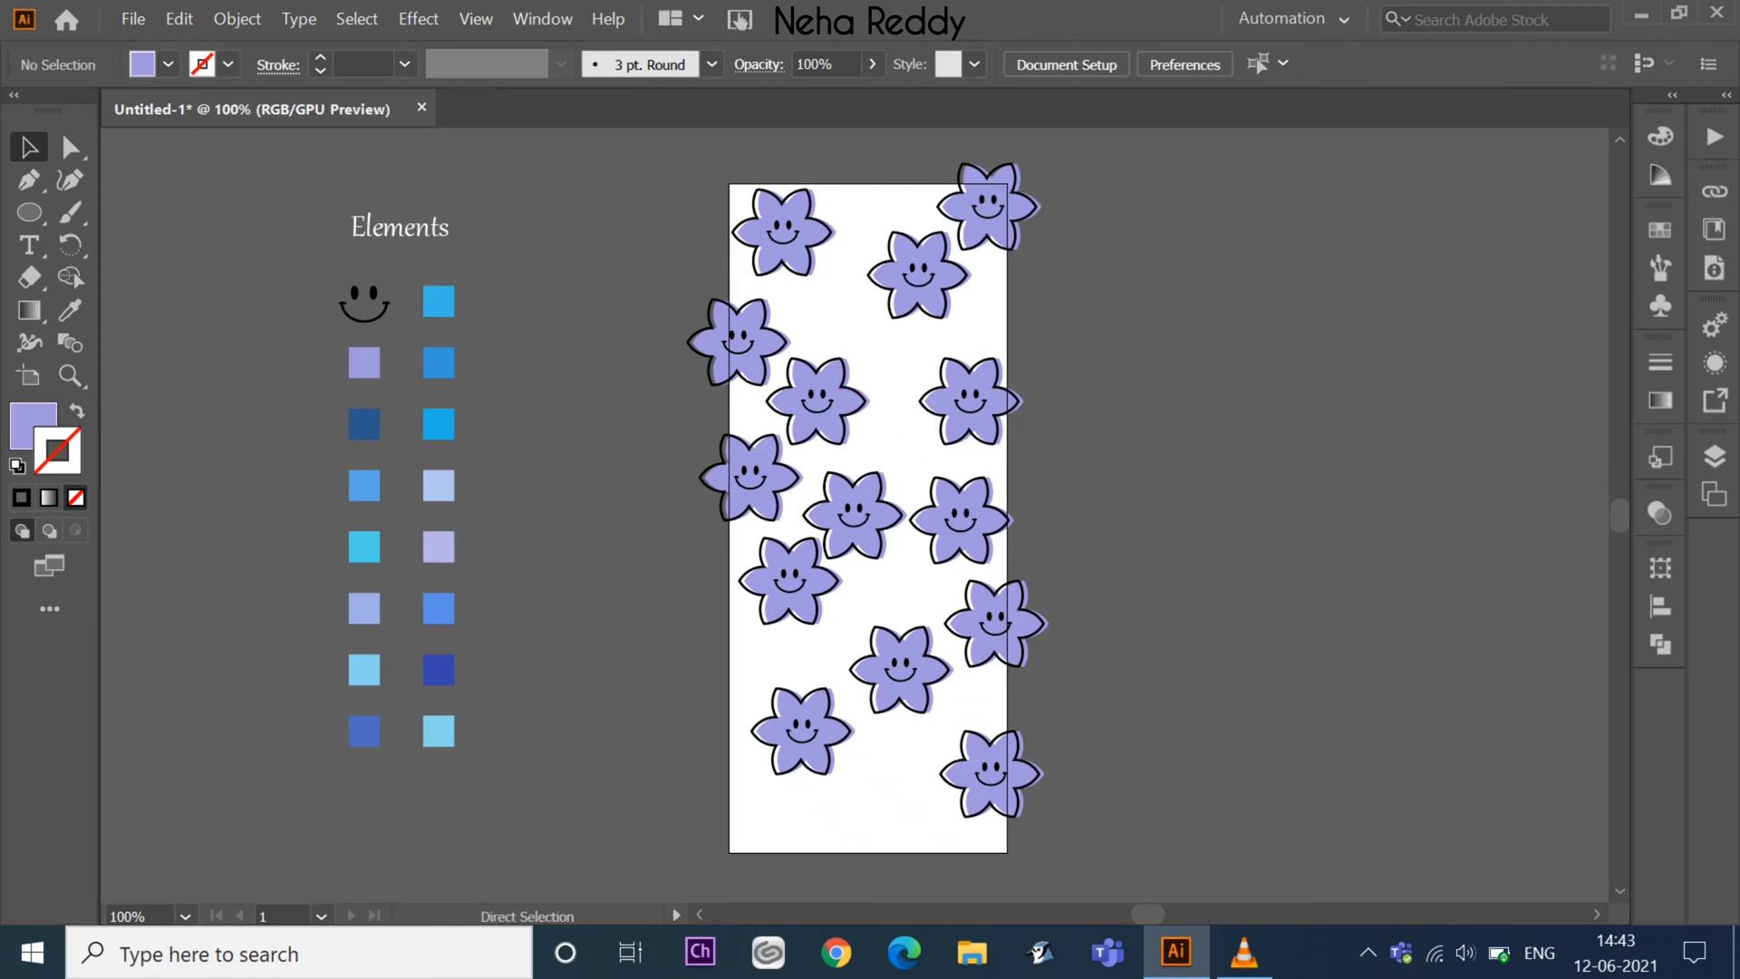
{"action": "key", "text": "ctrl+v"}
{"action": "left_click_drag", "start_coordinate": [854, 514], "coordinate": [872, 814]}
{"action": "key", "text": "ctrl+shift+a"}
- Enlarge the bottom-left and bottom-centre flowers and adjust the middle flower
{"action": "left_click", "coordinate": [801, 729]}
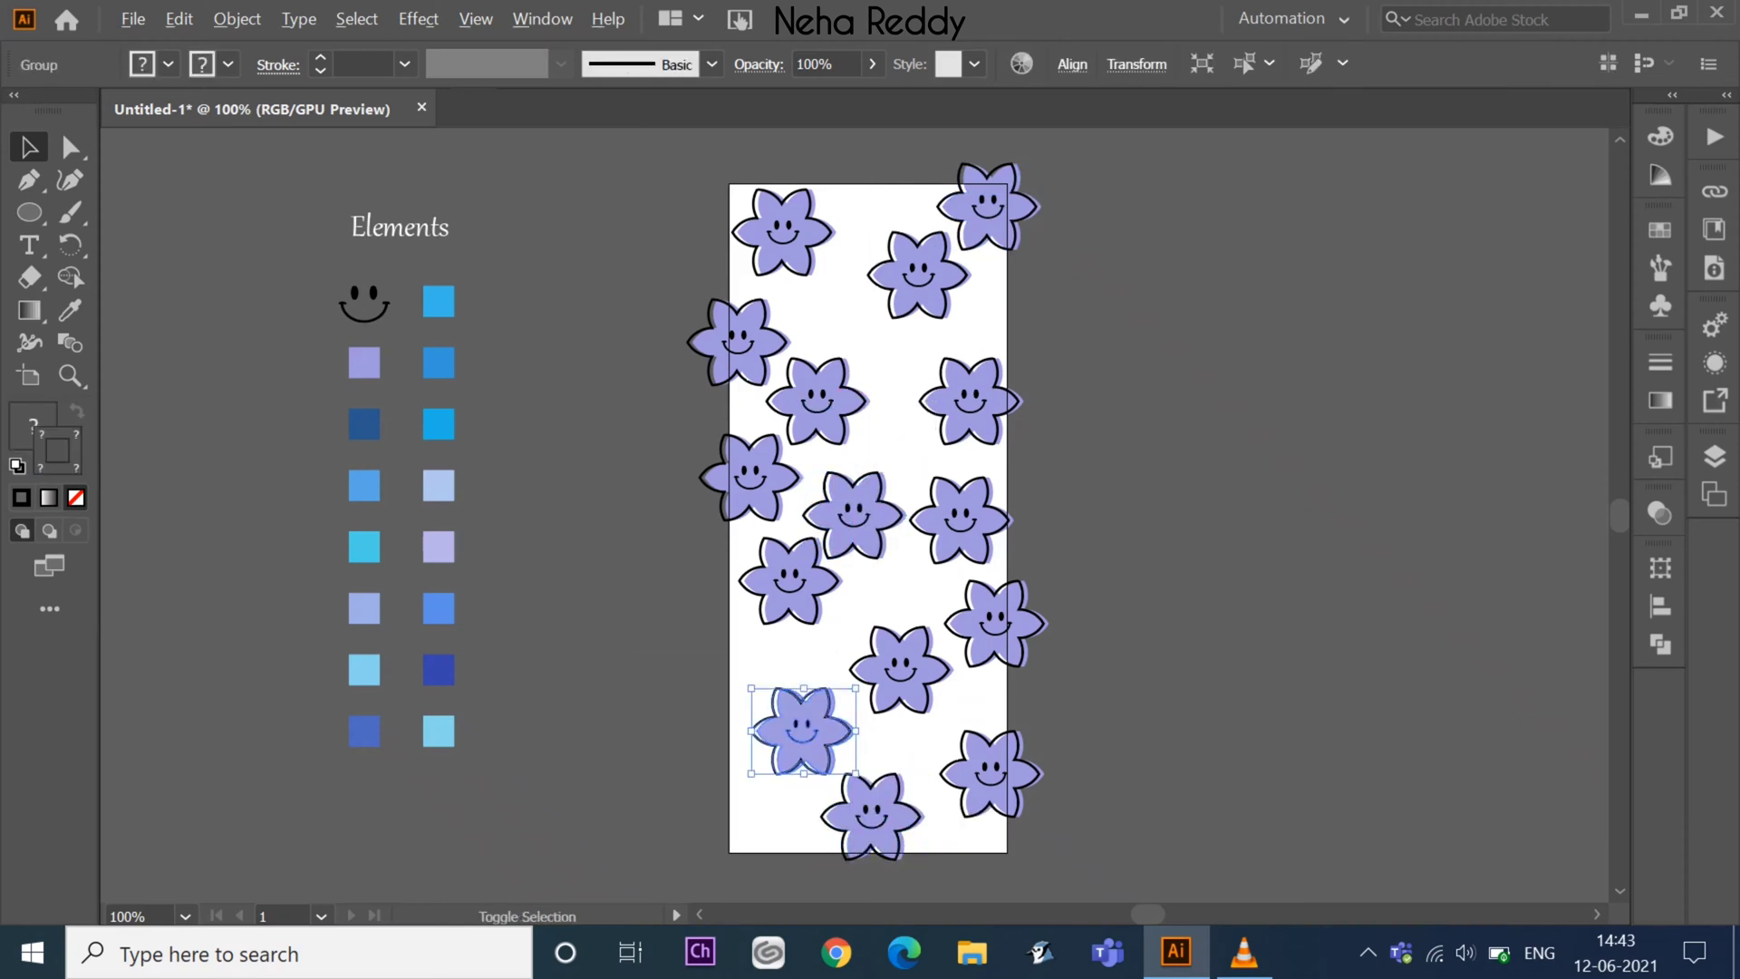
{"action": "left_click_drag", "start_coordinate": [752, 689], "coordinate": [696, 660]}
{"action": "left_click", "coordinate": [871, 813]}
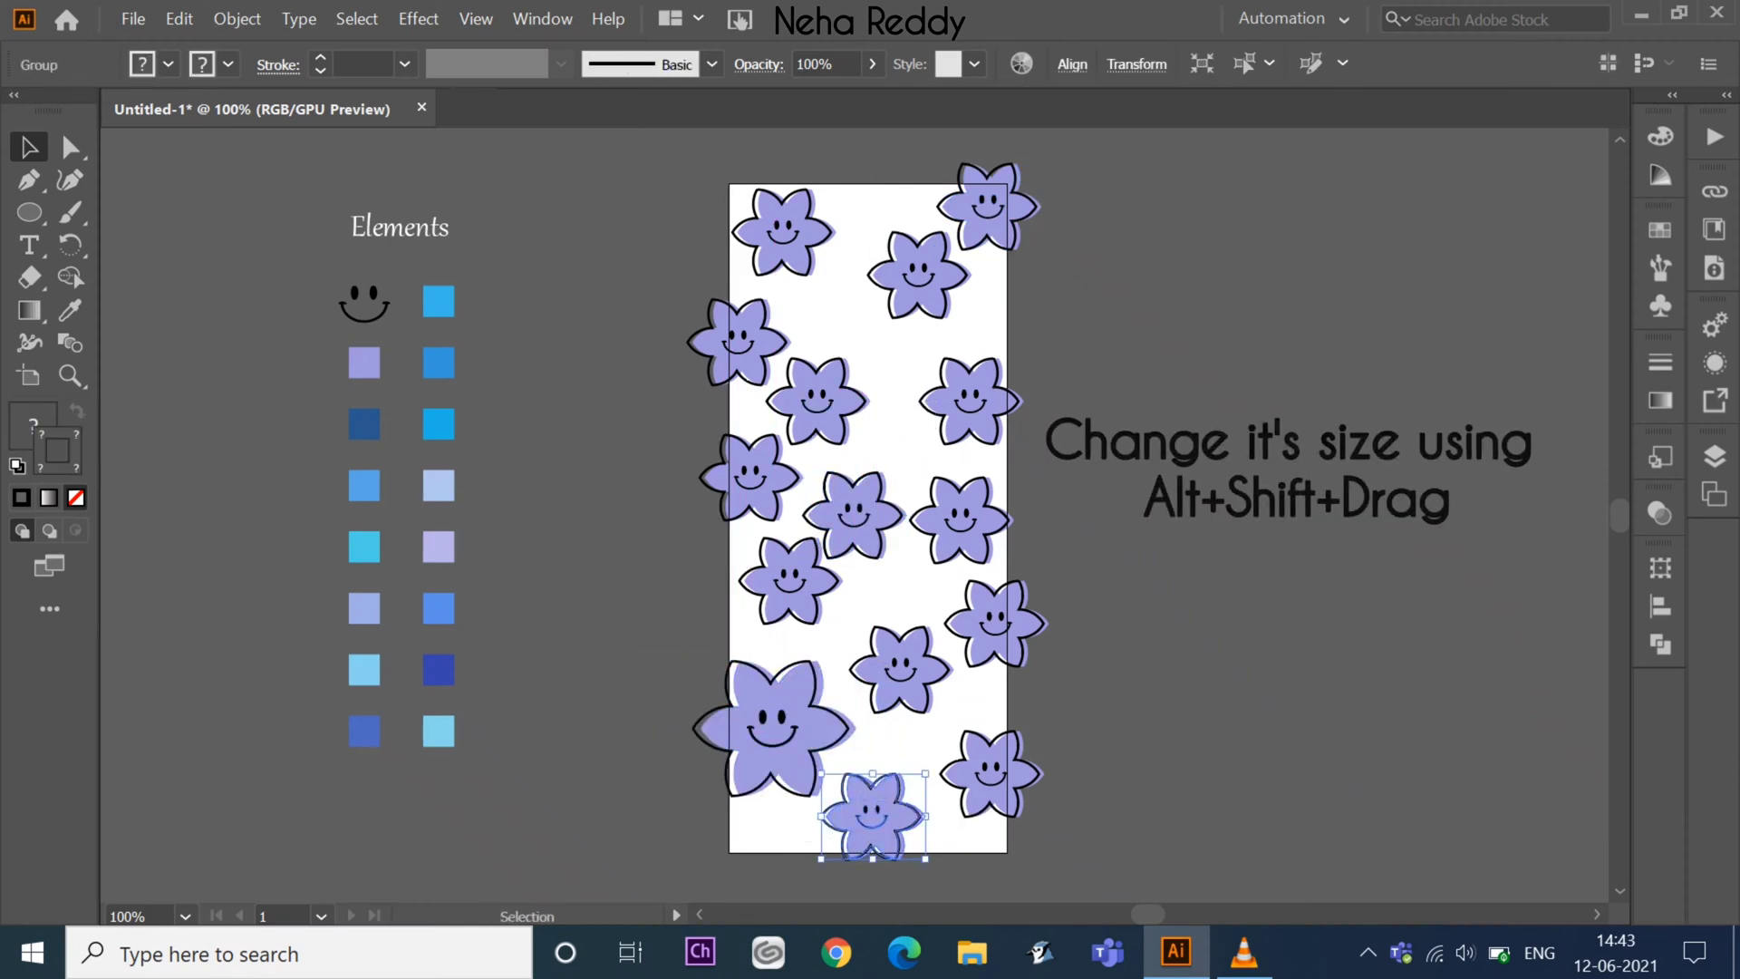
{"action": "left_click_drag", "start_coordinate": [925, 858], "coordinate": [942, 877]}
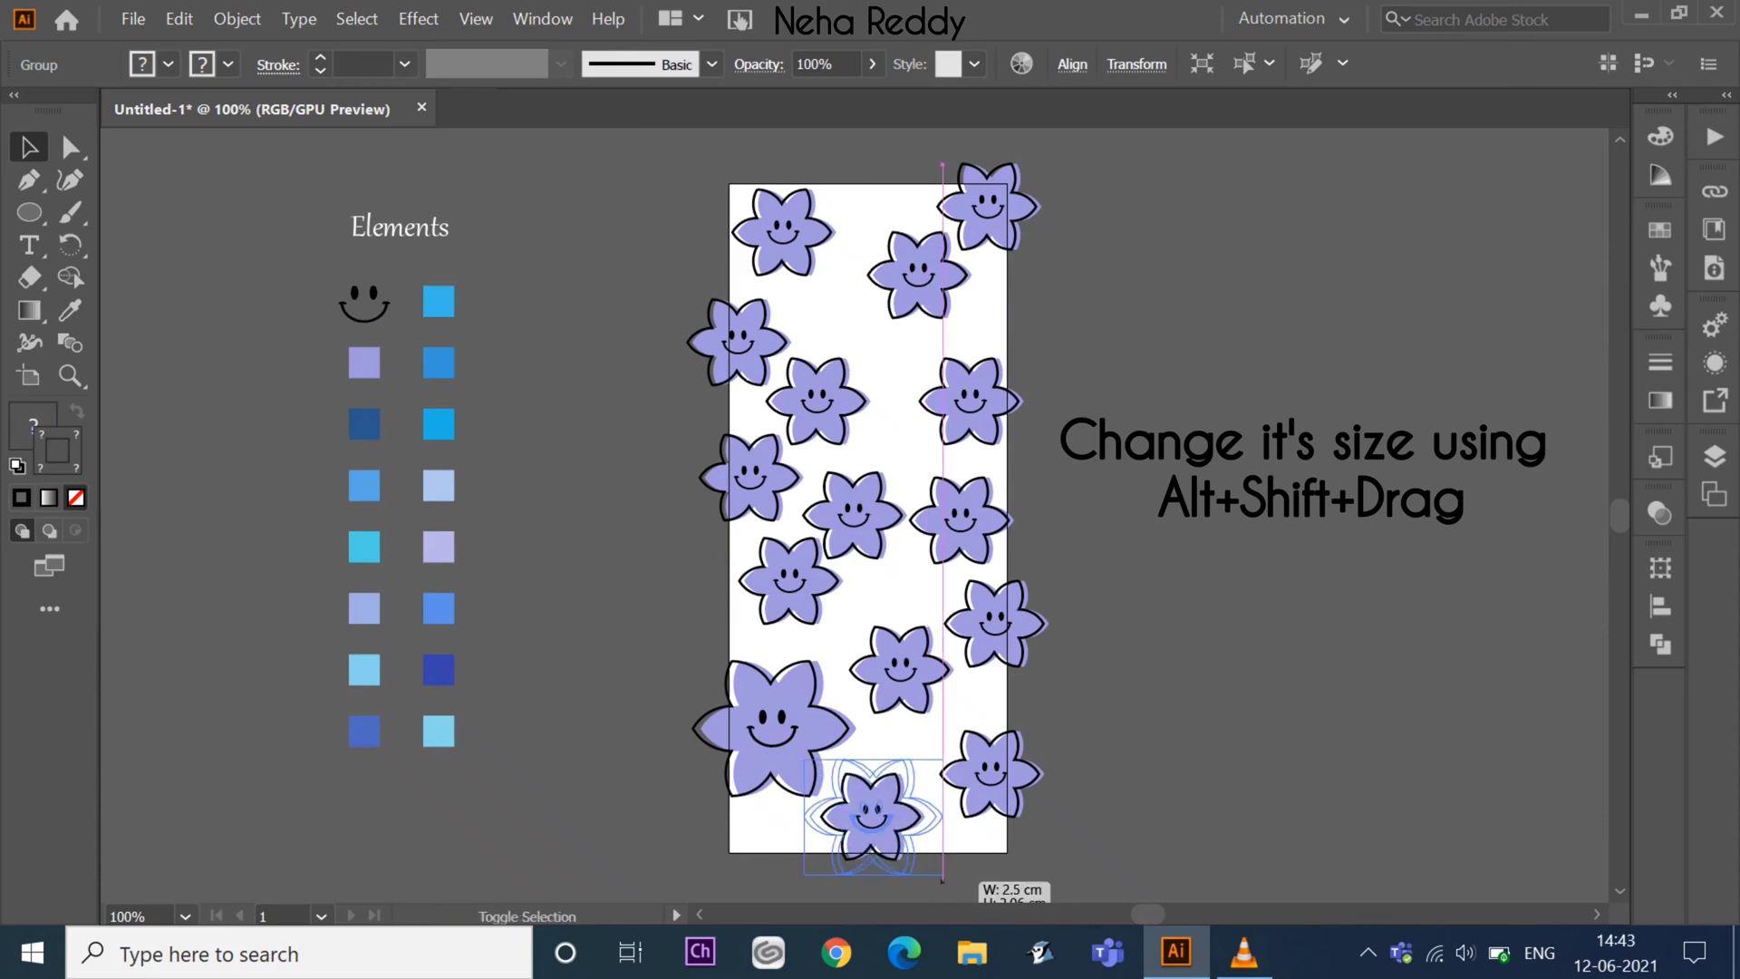
{"action": "scroll", "coordinate": [942, 877], "scroll_direction": "down", "scroll_amount": 4}
{"action": "left_click", "coordinate": [991, 551]}
{"action": "left_click", "coordinate": [892, 625]}
{"action": "key", "text": "ctrl+shift+a"}
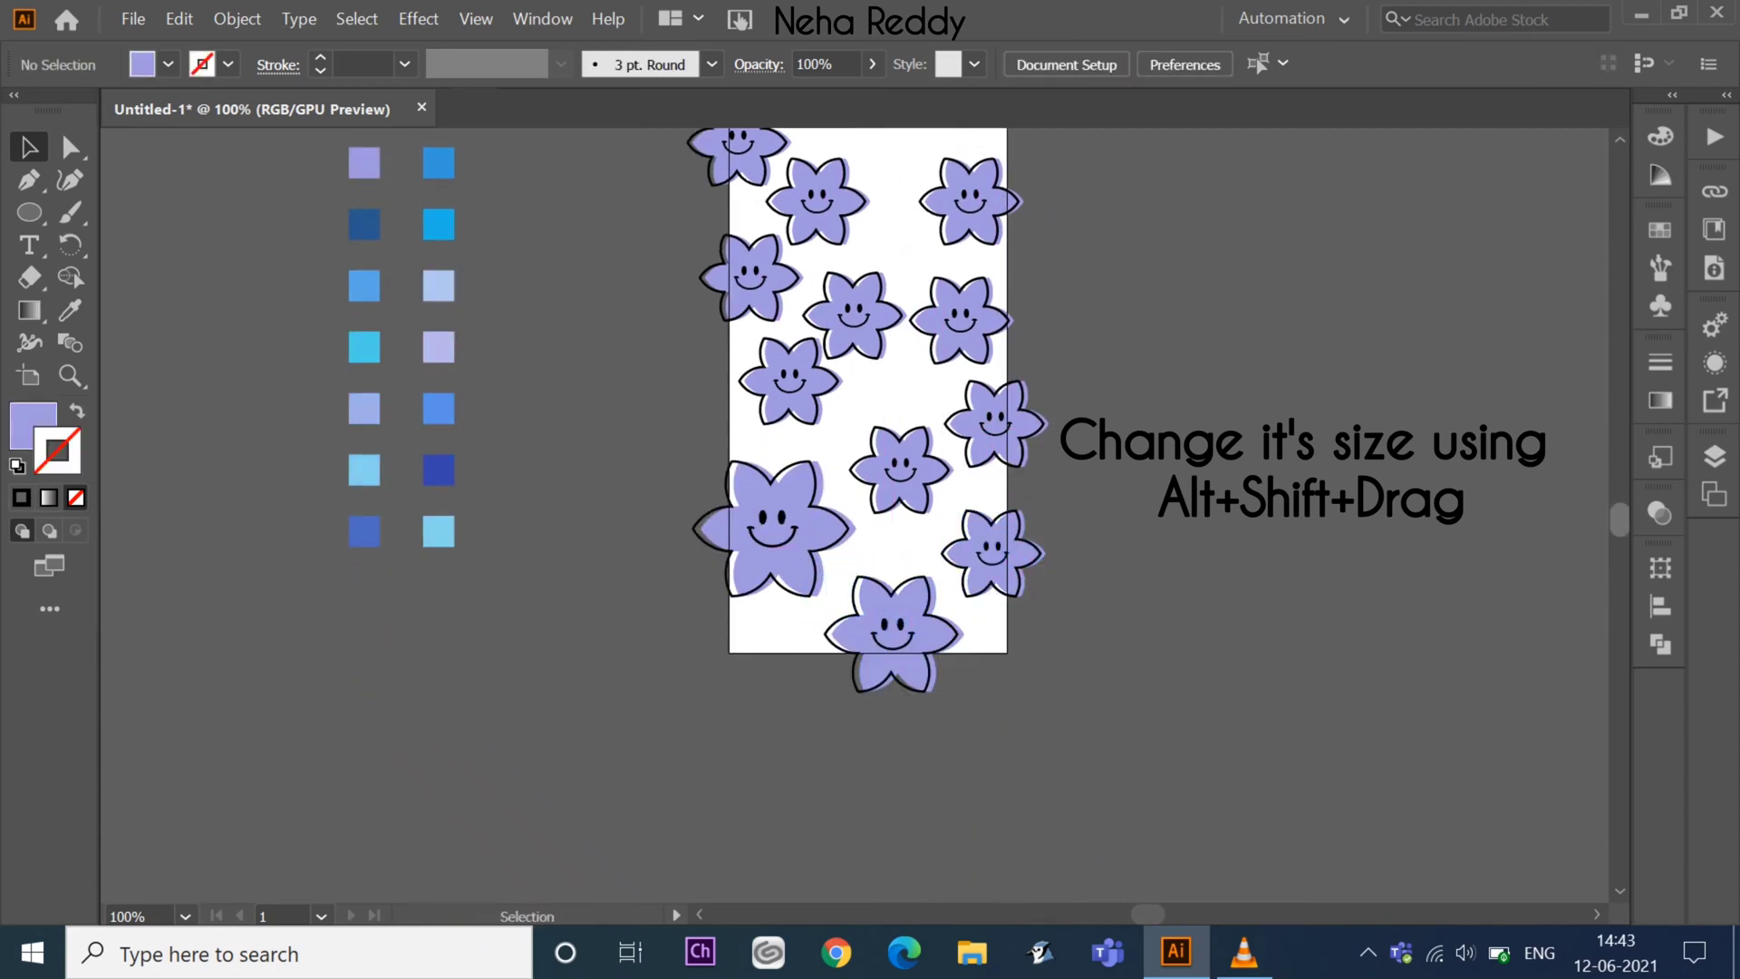
{"action": "scroll", "coordinate": [900, 467], "scroll_direction": "up", "scroll_amount": 2}
{"action": "left_click", "coordinate": [900, 551]}
{"action": "left_click_drag", "start_coordinate": [951, 508], "coordinate": [941, 519]}
{"action": "key", "text": "ctrl+shift+a"}
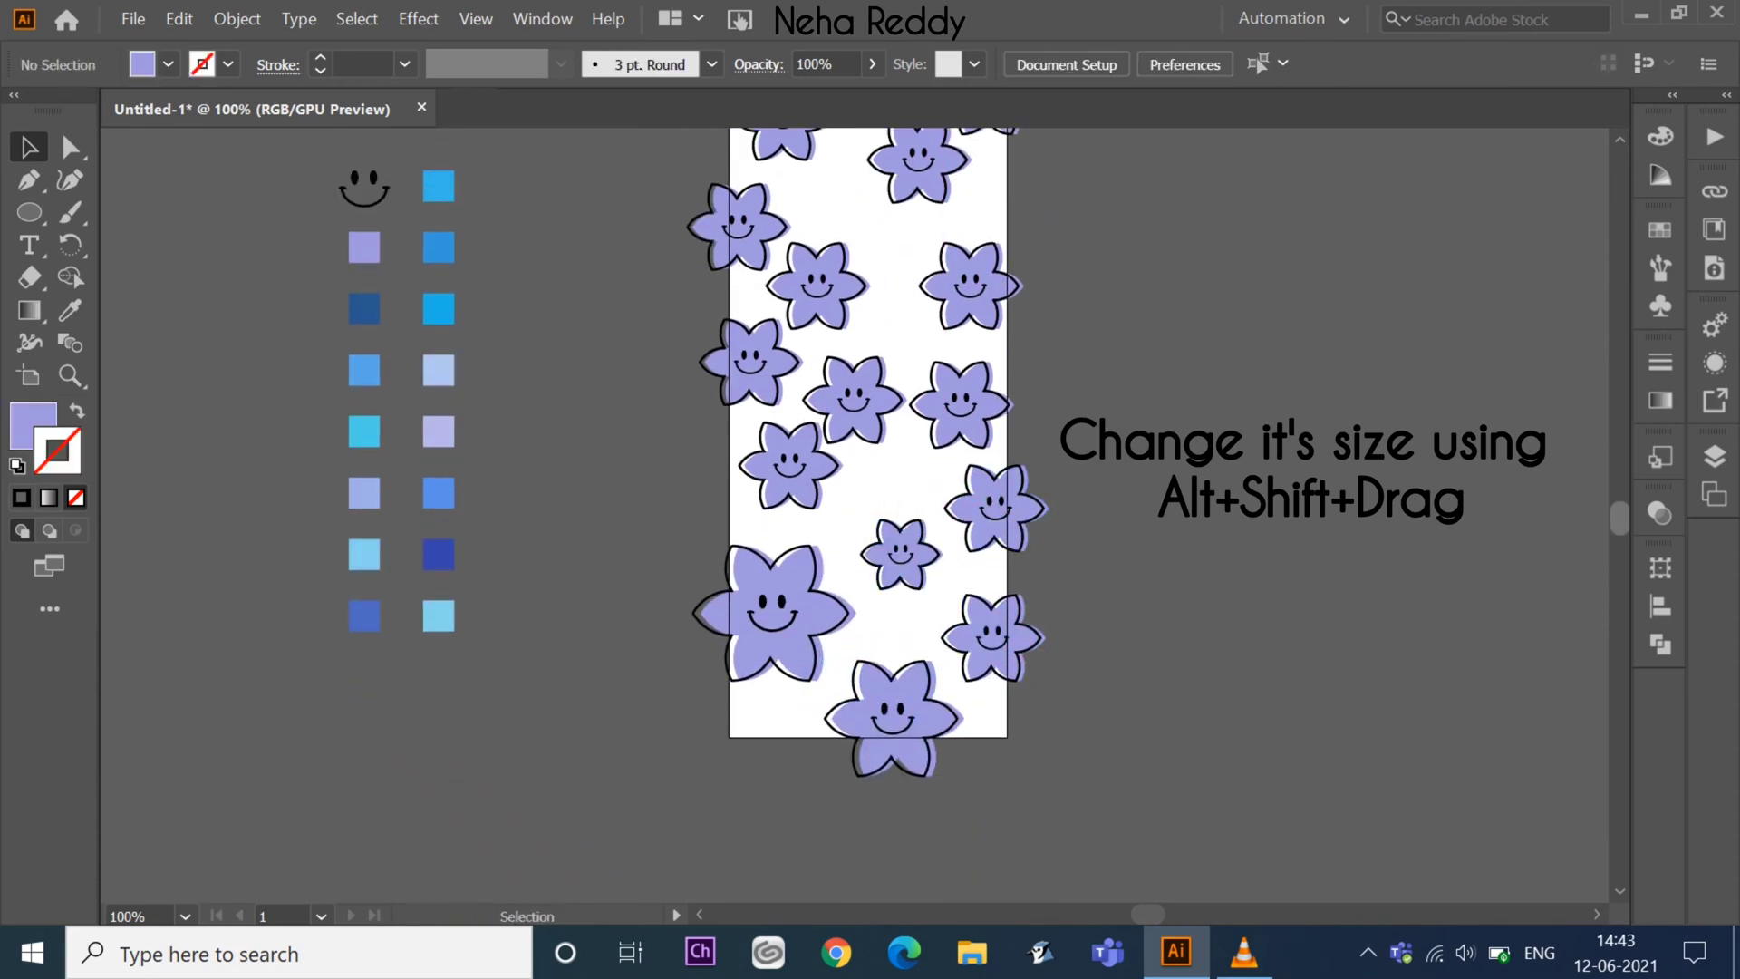
- Shrink the left-middle flower and rearrange the centre flowers, enlarging the centre one
{"action": "scroll", "coordinate": [868, 467], "scroll_direction": "up", "scroll_amount": 2}
{"action": "left_click", "coordinate": [995, 592]}
{"action": "left_click_drag", "start_coordinate": [852, 480], "coordinate": [870, 450]}
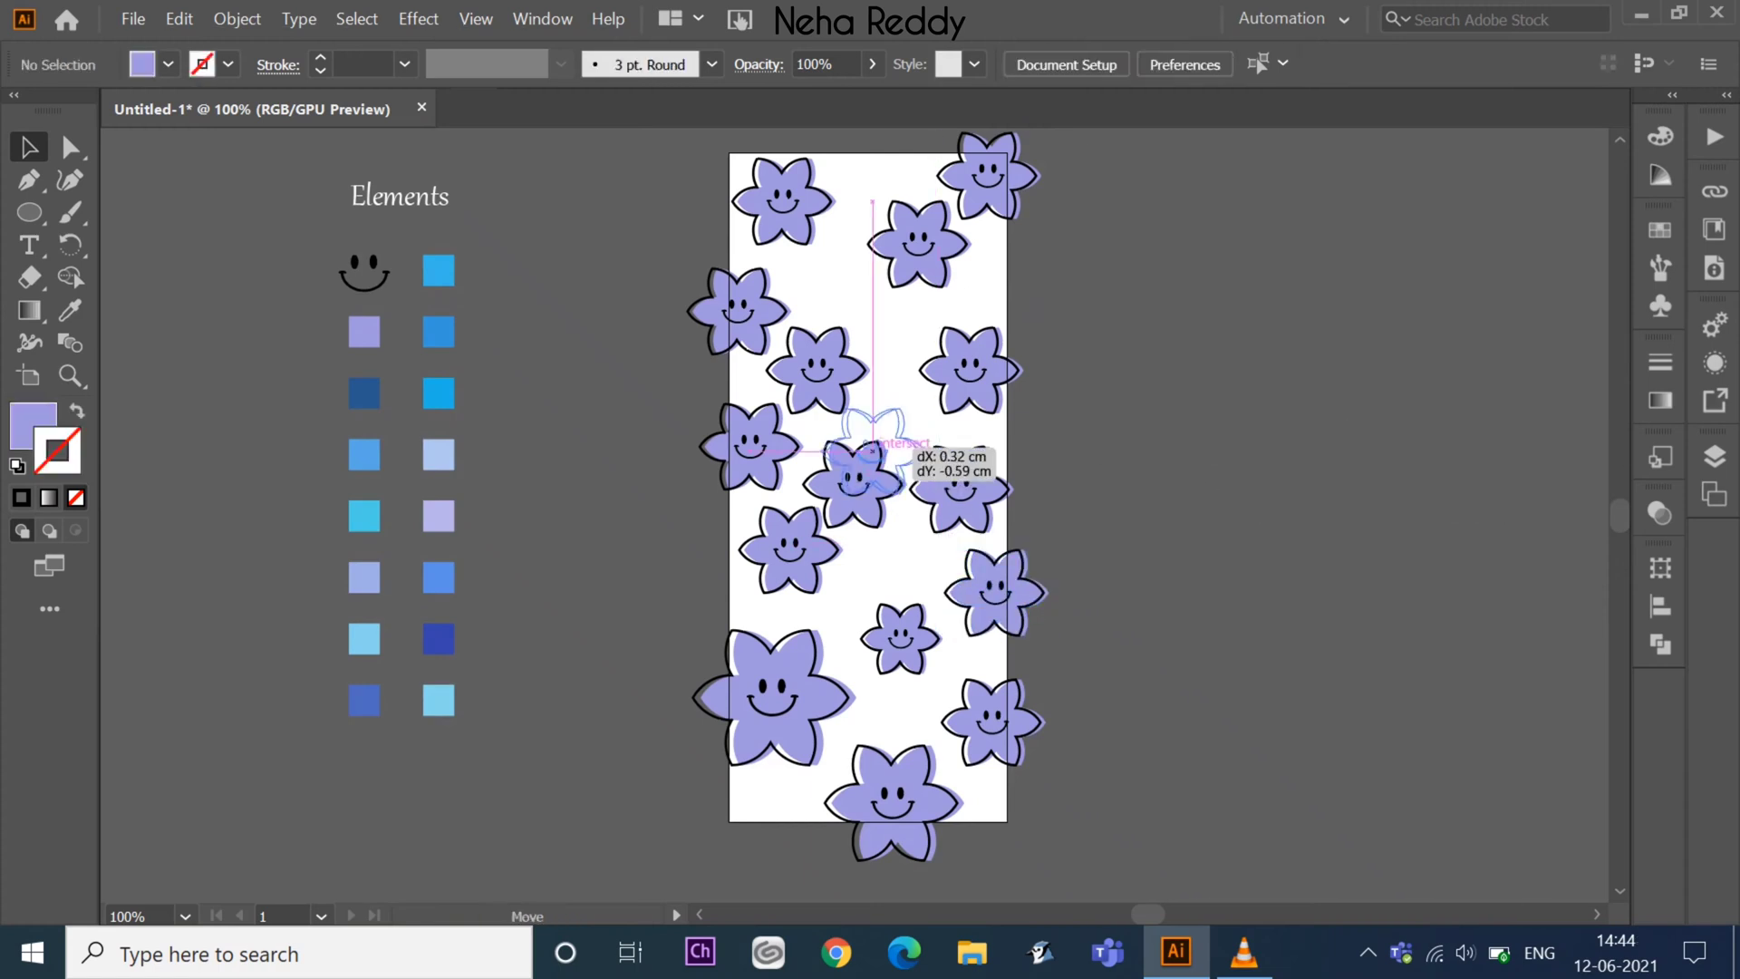
{"action": "left_click", "coordinate": [788, 548]}
{"action": "left_click_drag", "start_coordinate": [840, 594], "coordinate": [813, 582]}
{"action": "key", "text": "ctrl+shift+a"}
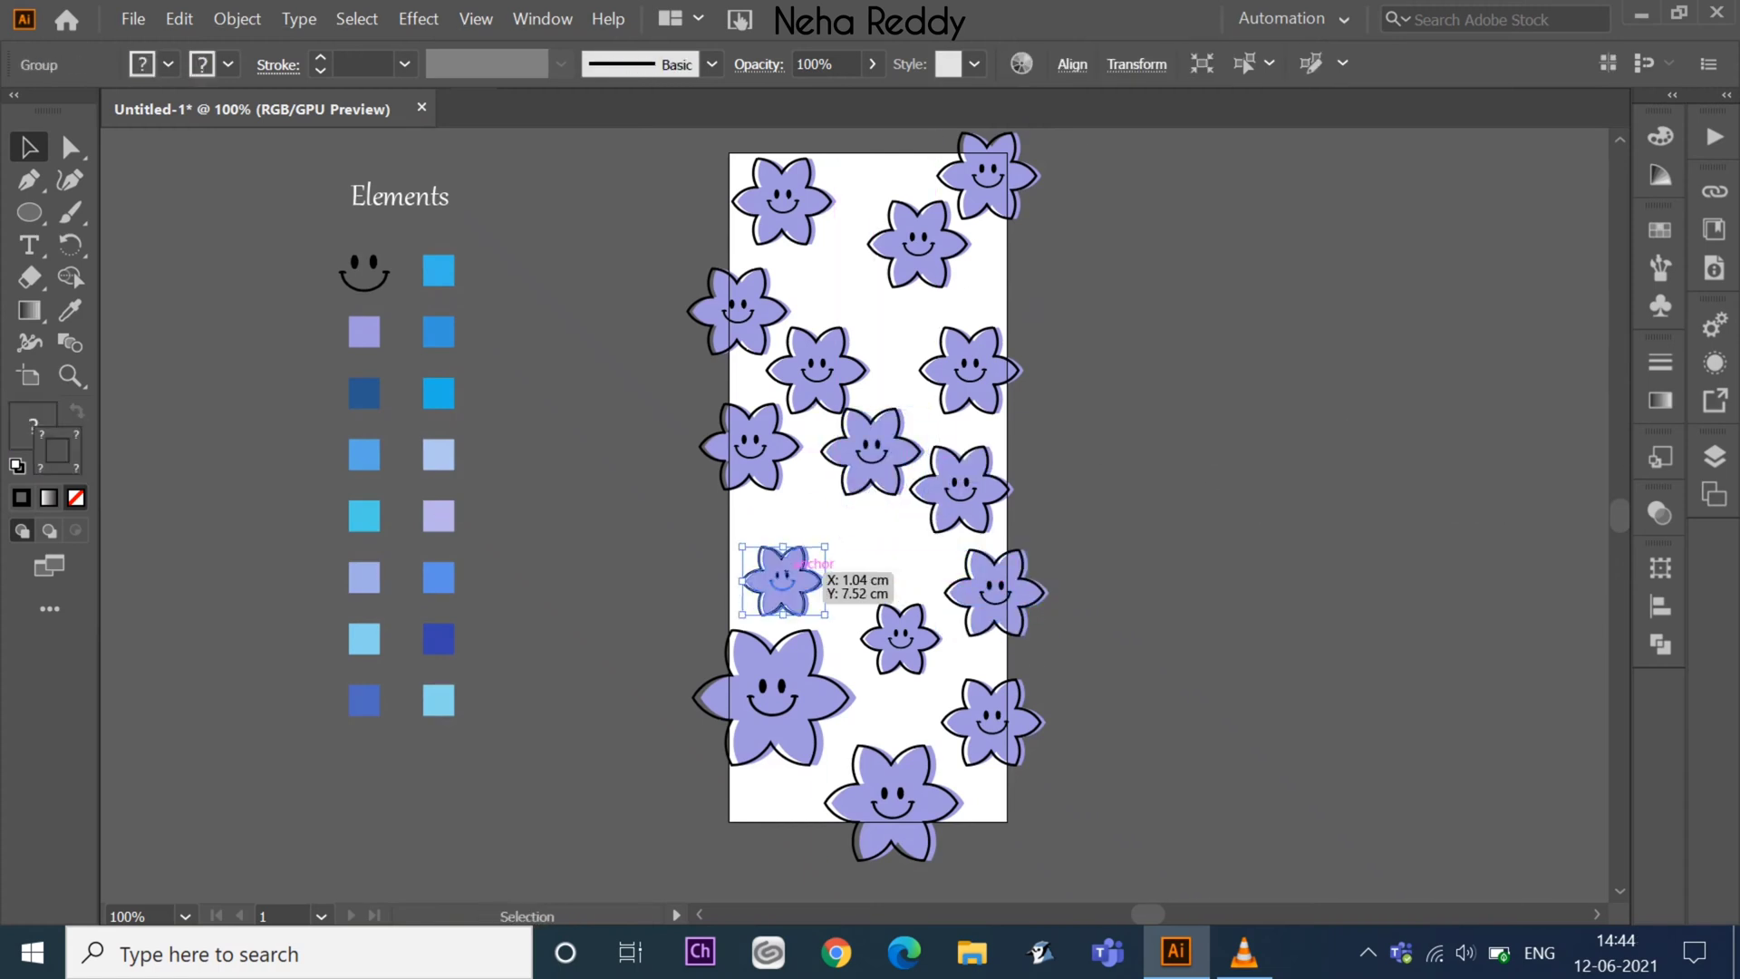
{"action": "left_click_drag", "start_coordinate": [870, 451], "coordinate": [866, 521]}
{"action": "left_click_drag", "start_coordinate": [983, 367], "coordinate": [1017, 359]}
{"action": "mouse_move", "coordinate": [815, 369]}
{"action": "left_mouse_down"}
{"action": "mouse_move", "coordinate": [865, 383]}
{"action": "mouse_move", "coordinate": [952, 308]}
{"action": "left_mouse_up"}
{"action": "left_click_drag", "start_coordinate": [738, 311], "coordinate": [748, 311]}
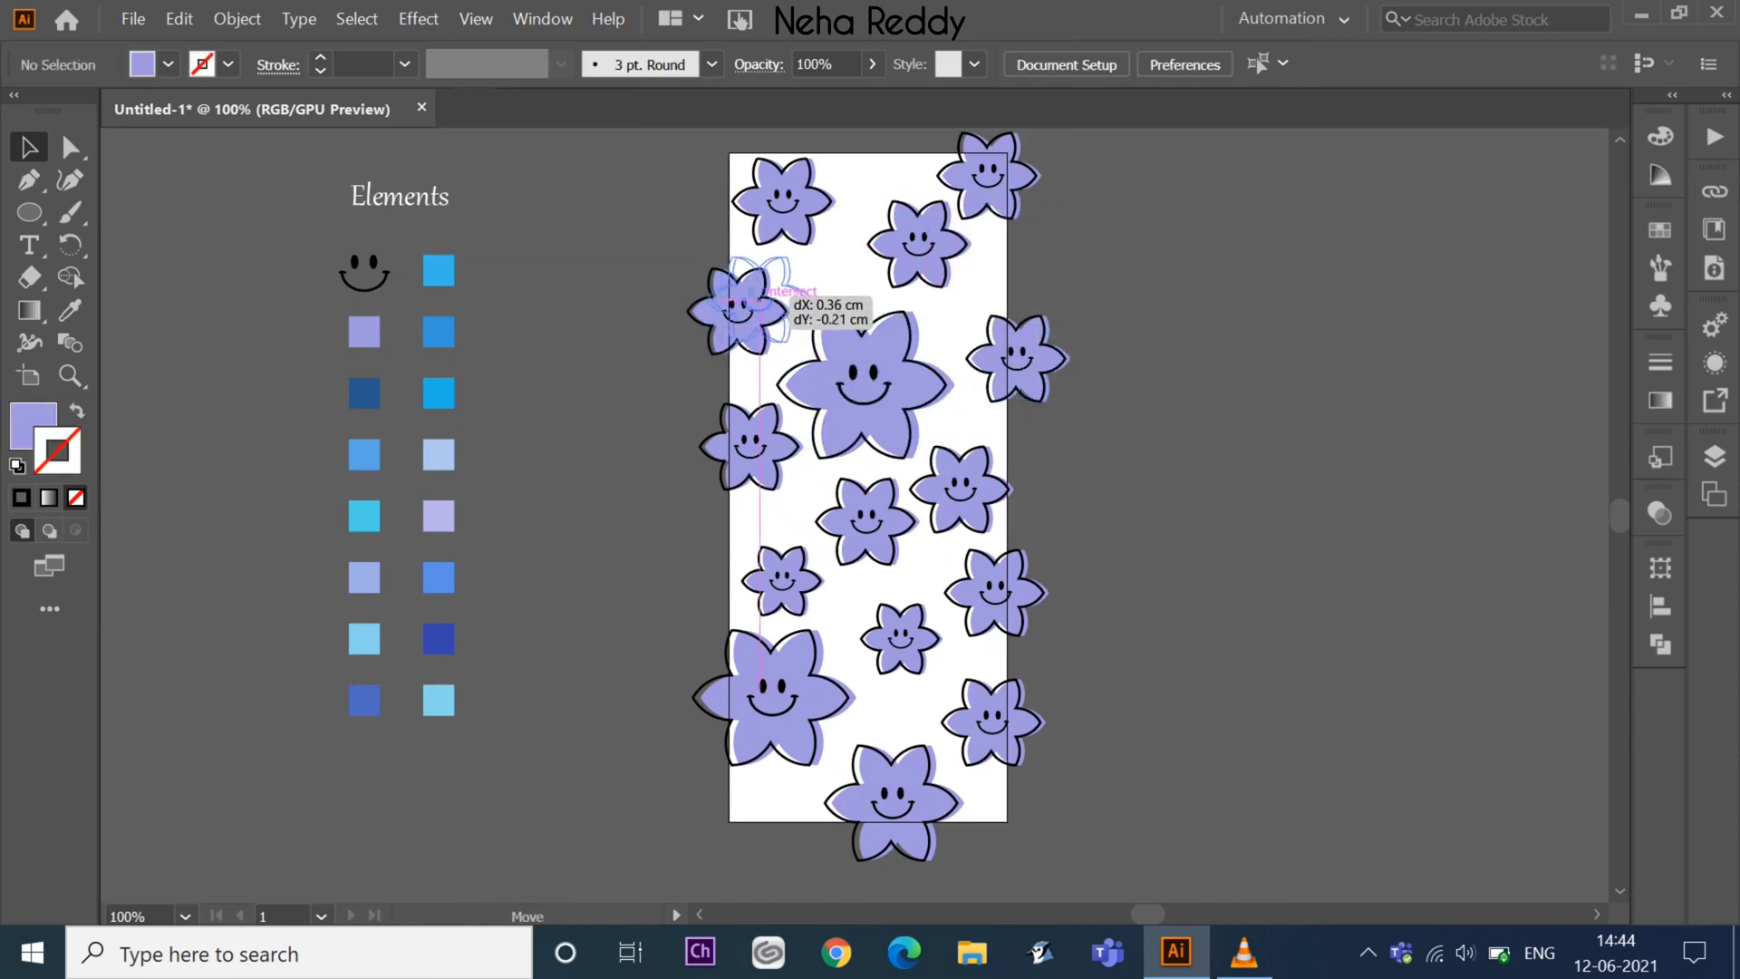
- Reposition the top-left and small upper flowers to finish the scattered layout
{"action": "left_click", "coordinate": [783, 202]}
{"action": "scroll", "coordinate": [869, 516], "scroll_direction": "up", "scroll_amount": 5}
{"action": "left_click_drag", "start_coordinate": [836, 392], "coordinate": [855, 374]}
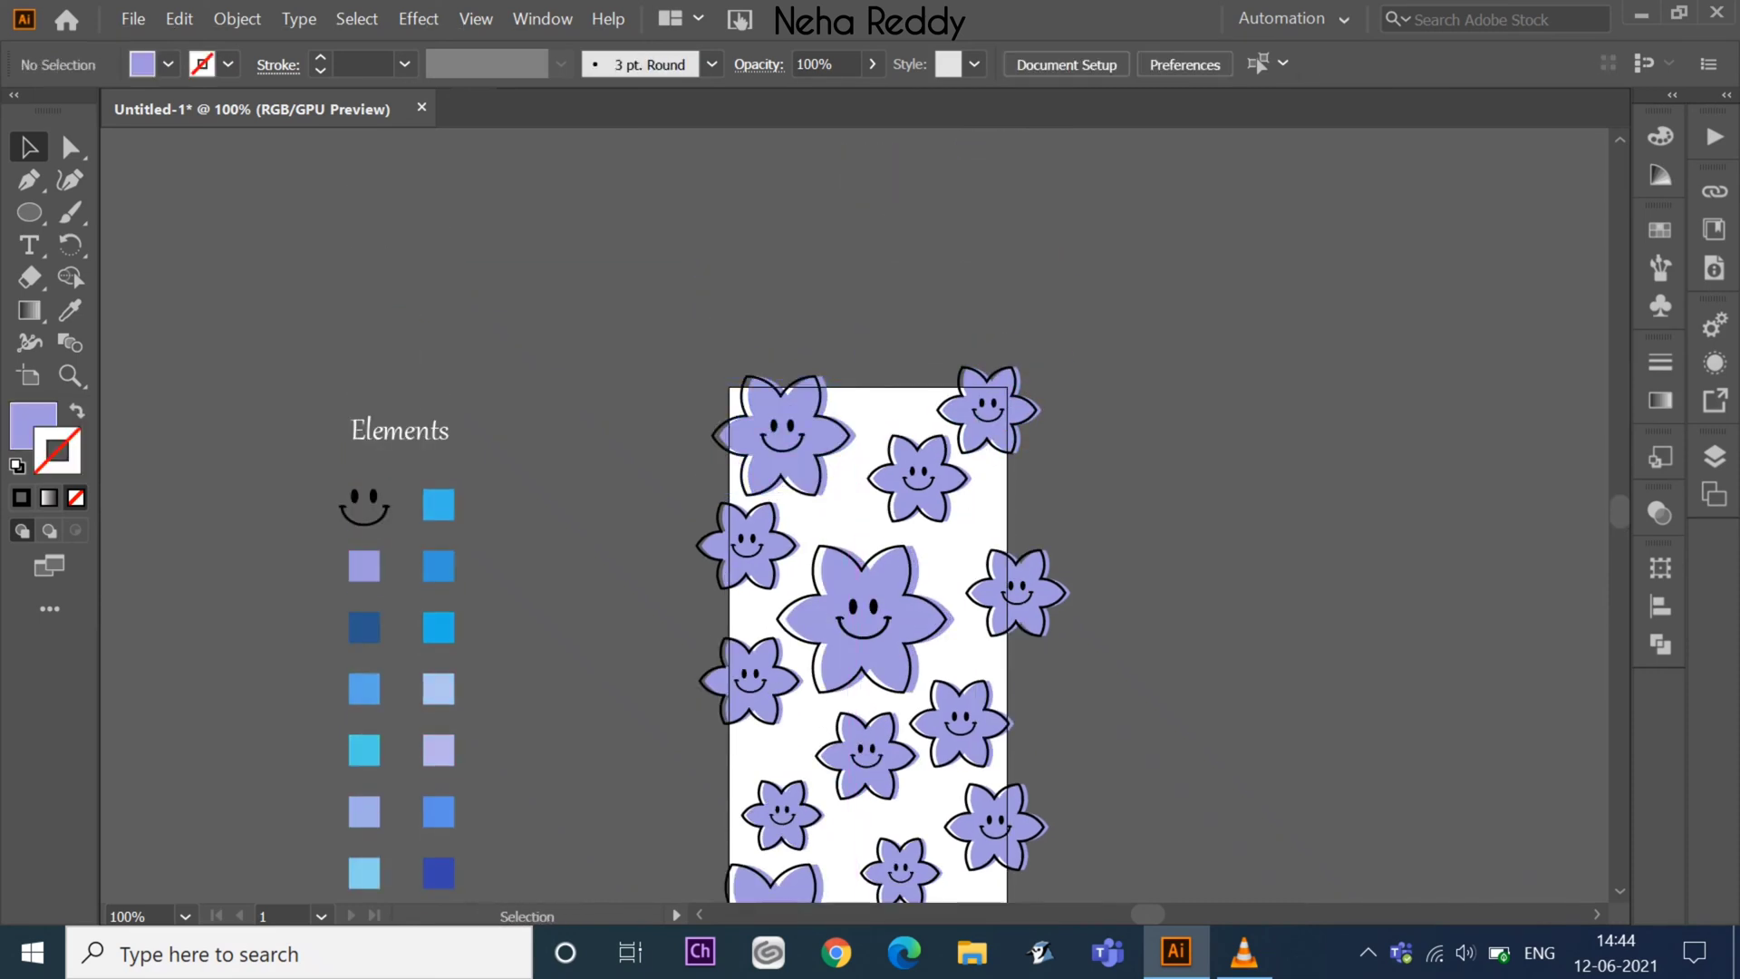
{"action": "left_click", "coordinate": [918, 478]}
{"action": "mouse_move", "coordinate": [959, 444]}
{"action": "left_mouse_down"}
{"action": "mouse_move", "coordinate": [906, 471]}
{"action": "mouse_move", "coordinate": [964, 541]}
{"action": "left_mouse_up"}
{"action": "left_click_drag", "start_coordinate": [988, 408], "coordinate": [945, 438]}
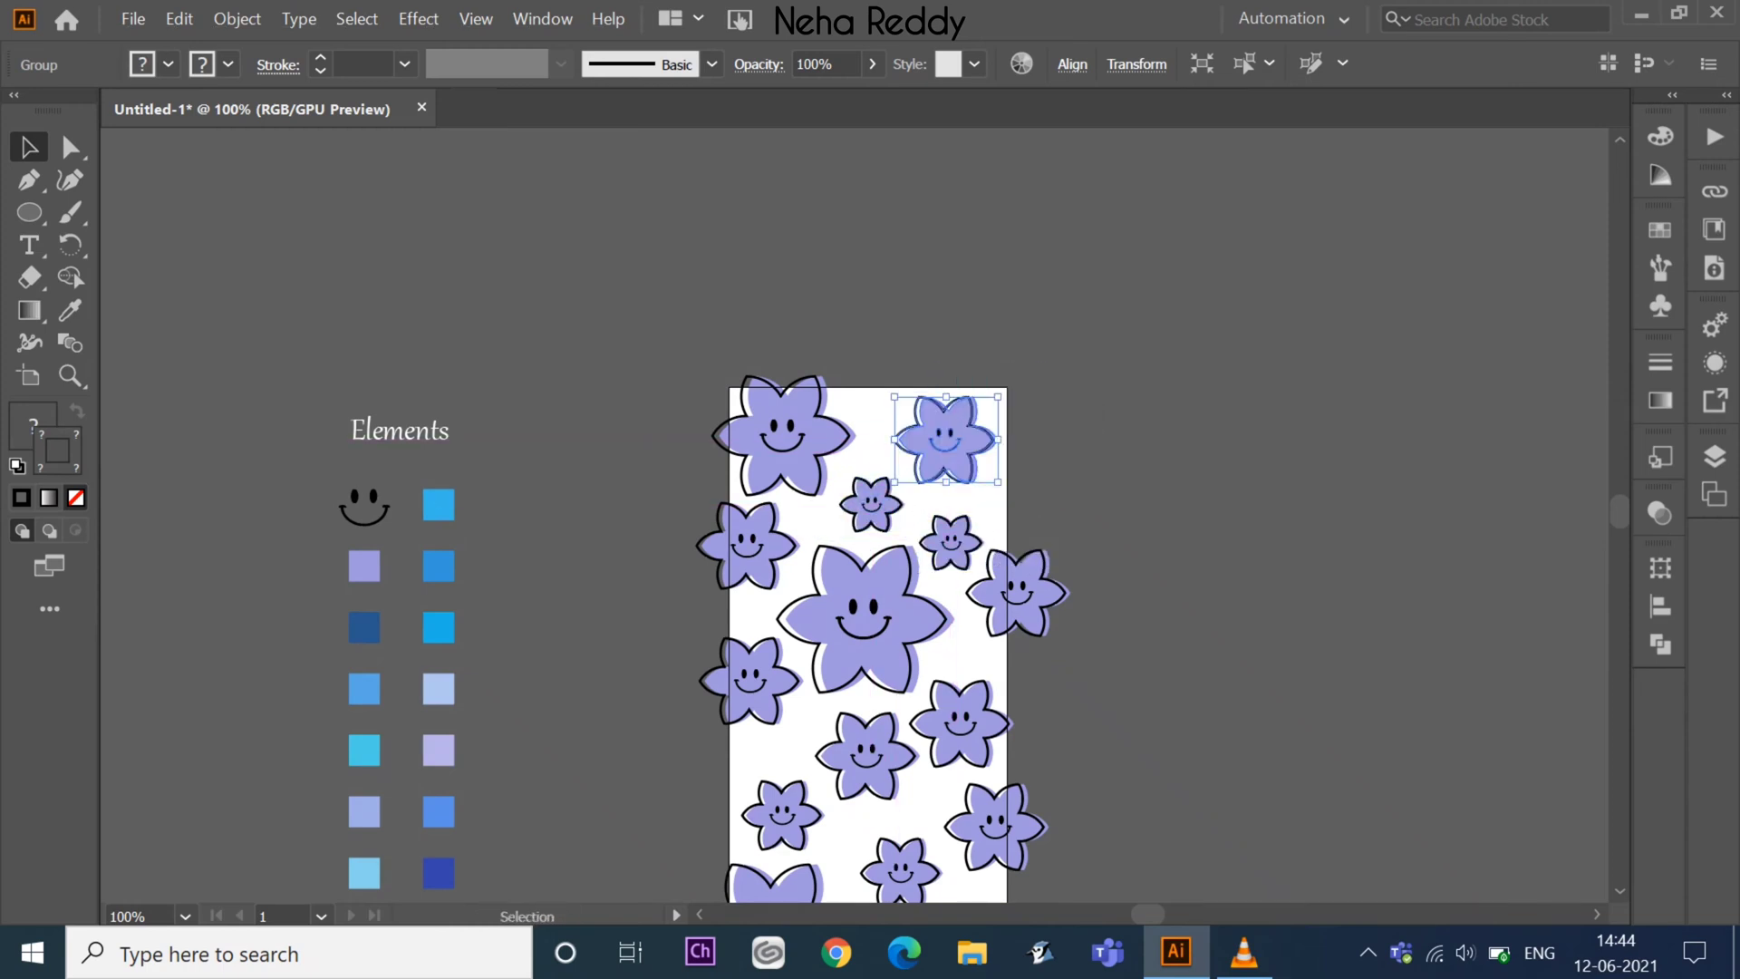
{"action": "key", "text": "ctrl+shift+a"}
{"action": "scroll", "coordinate": [870, 516], "scroll_direction": "down", "scroll_amount": 3}
{"action": "key", "text": "ctrl+minus"}
- Ungroup the top-left, top-right and neighbouring upper flowers one at a time
{"action": "key", "text": "ctrl+plus"}
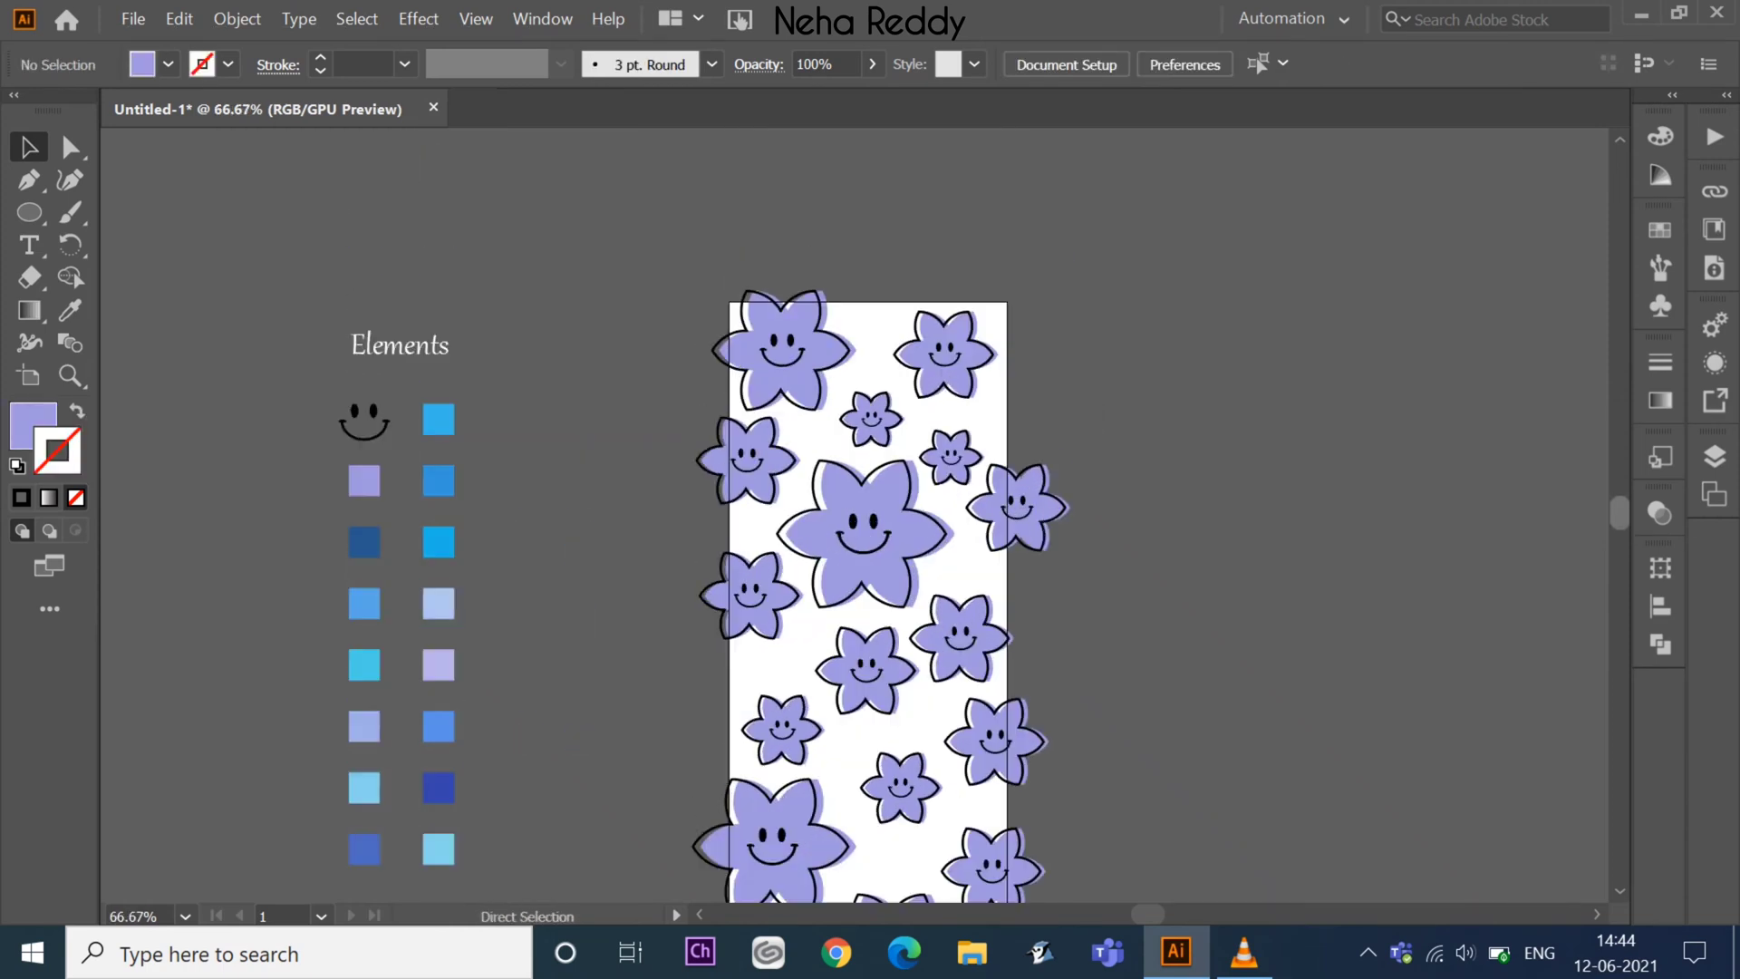
{"action": "left_click", "coordinate": [788, 353]}
{"action": "right_click", "coordinate": [804, 353]}
{"action": "left_click", "coordinate": [893, 559]}
{"action": "right_click", "coordinate": [963, 359]}
{"action": "left_click", "coordinate": [1034, 563]}
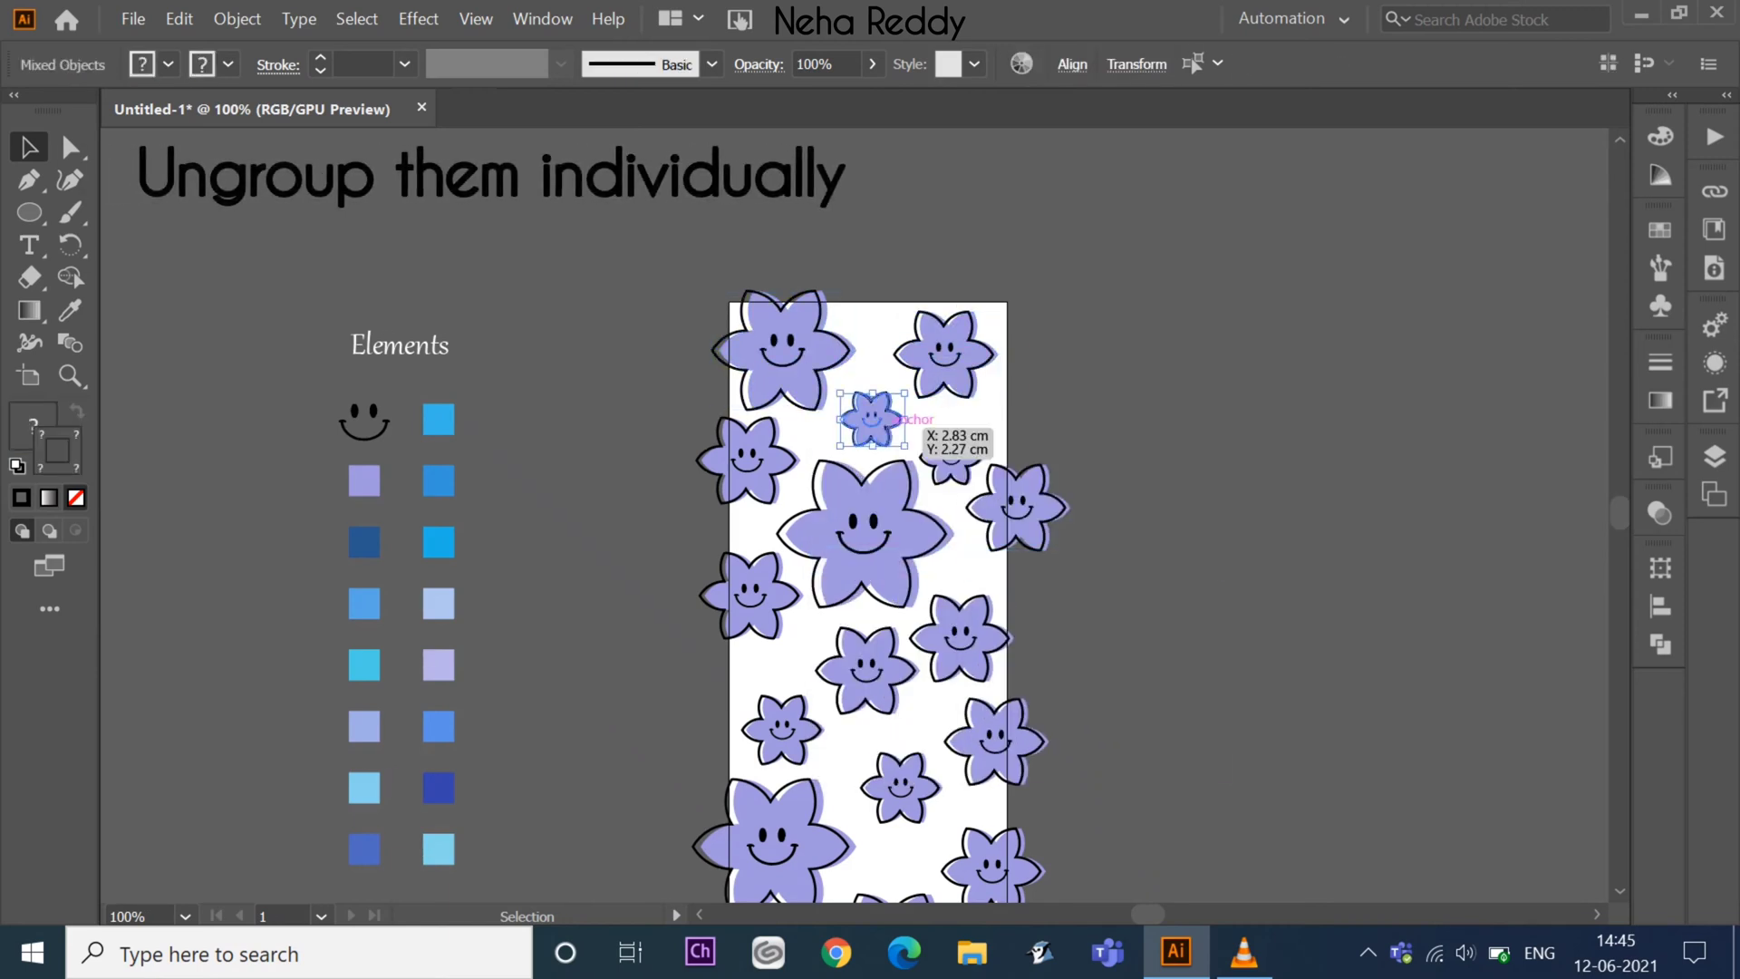
{"action": "right_click", "coordinate": [883, 424]}
{"action": "left_click", "coordinate": [954, 628]}
{"action": "right_click", "coordinate": [952, 437]}
{"action": "left_click", "coordinate": [1034, 647]}
{"action": "right_click", "coordinate": [1000, 507]}
{"action": "left_click", "coordinate": [1071, 281]}
{"action": "right_click", "coordinate": [885, 544]}
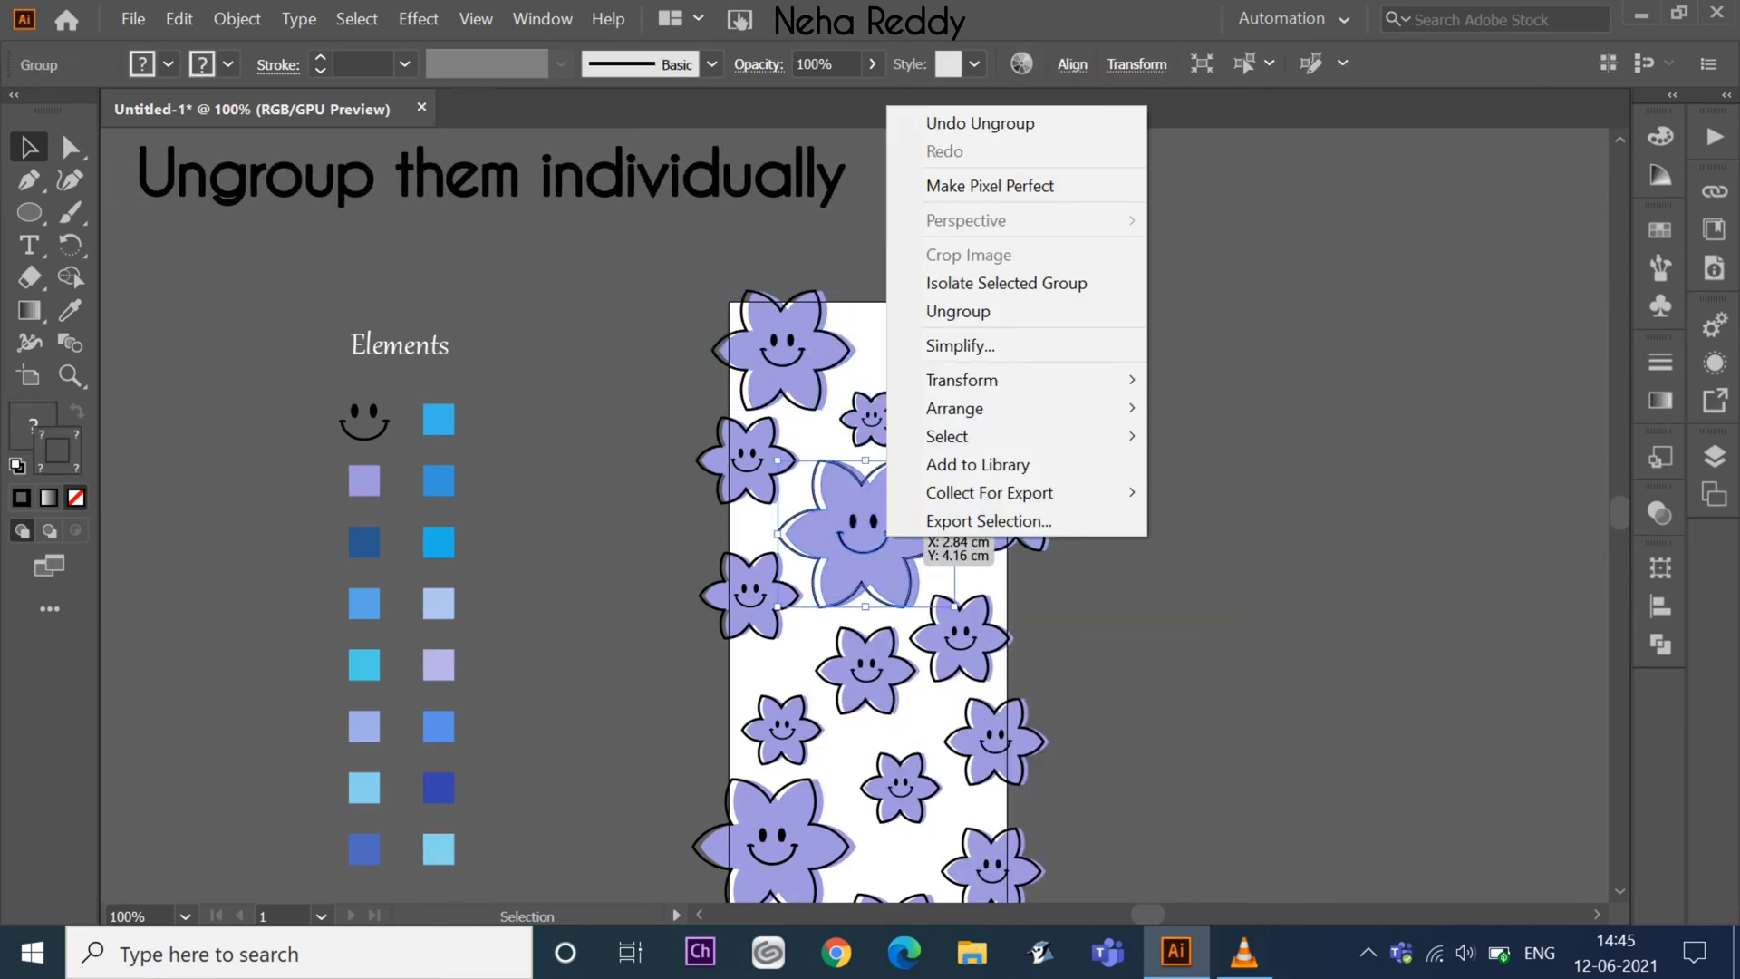
{"action": "left_click", "coordinate": [952, 310]}
- Ungroup the middle, lower-left and small flowers one by one
{"action": "left_click", "coordinate": [748, 453]}
{"action": "right_click", "coordinate": [733, 466]}
{"action": "left_click", "coordinate": [804, 671]}
{"action": "right_click", "coordinate": [698, 639]}
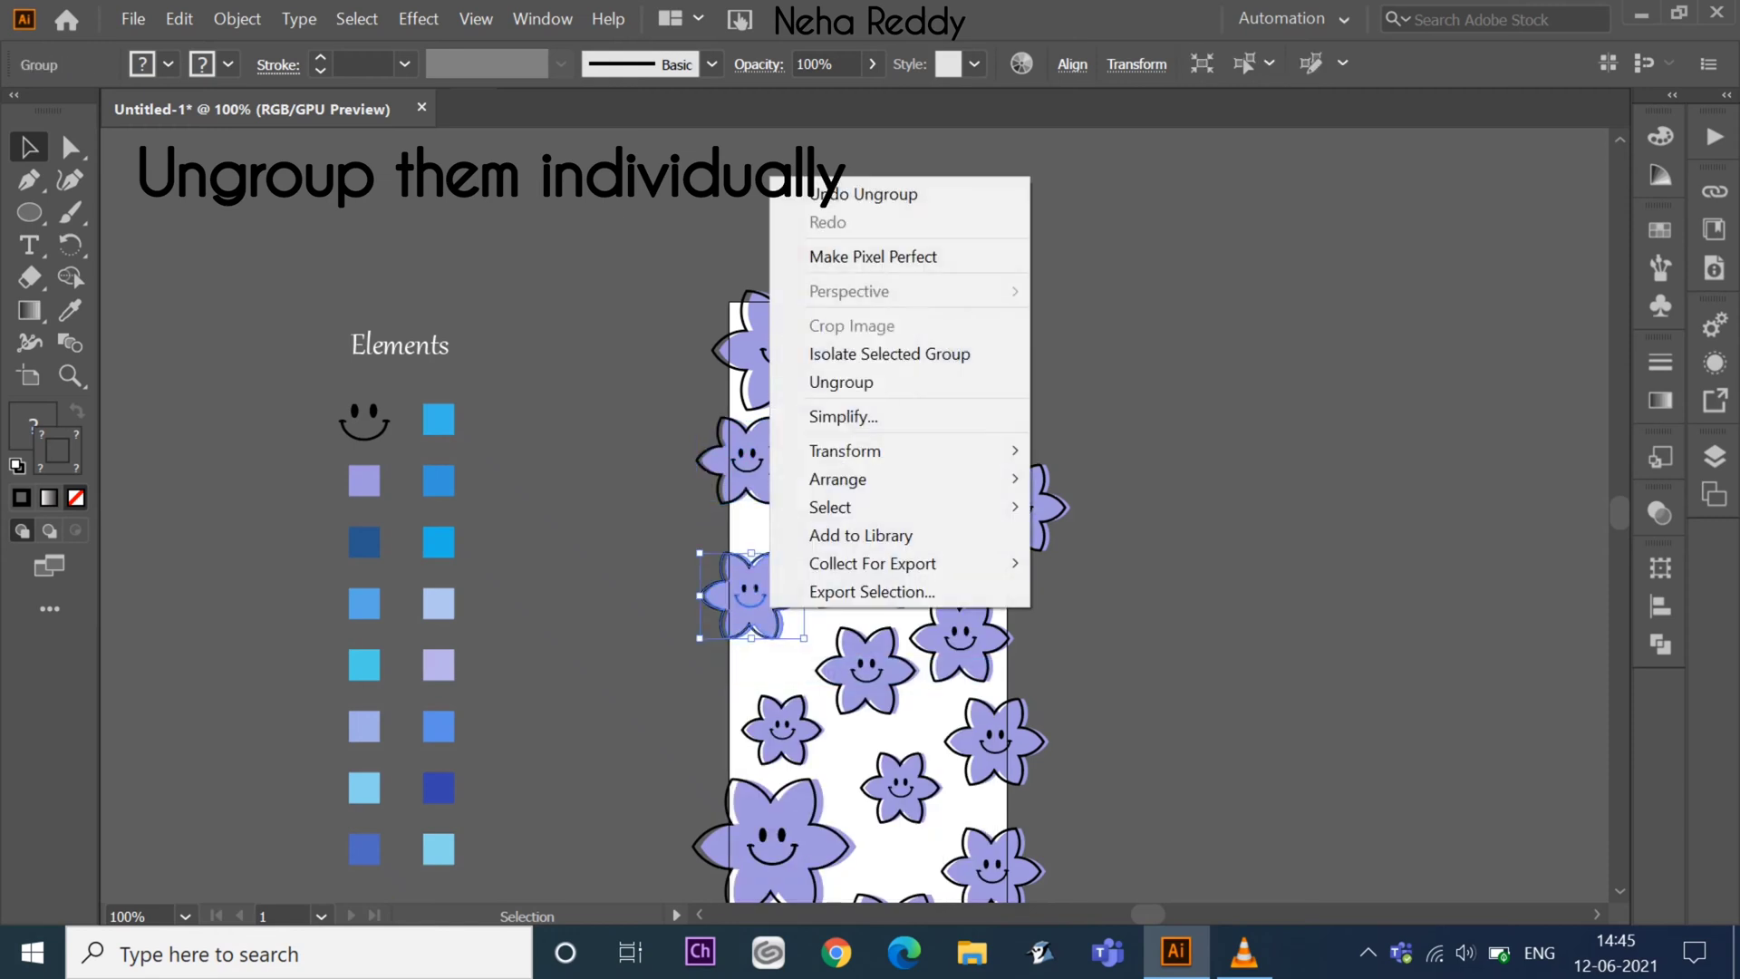
{"action": "left_click", "coordinate": [815, 385]}
{"action": "right_click", "coordinate": [878, 696]}
{"action": "left_click", "coordinate": [952, 464]}
{"action": "left_click", "coordinate": [960, 637]}
{"action": "right_click", "coordinate": [973, 666]}
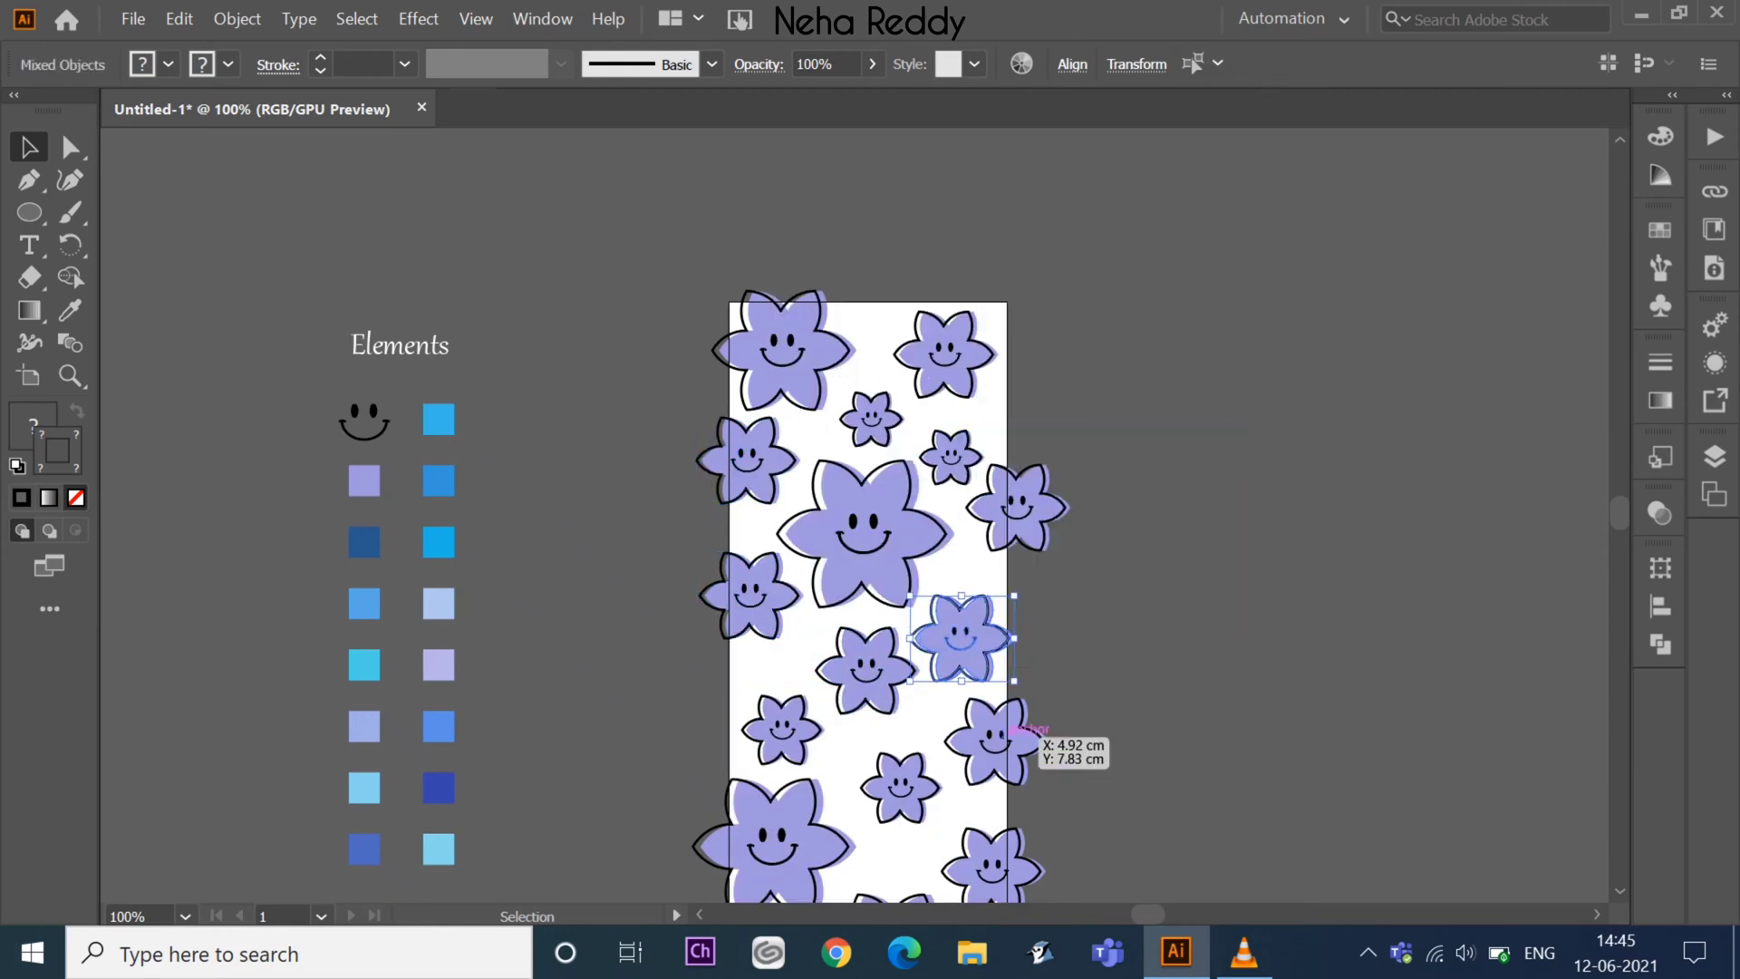
{"action": "right_click", "coordinate": [1002, 732]}
{"action": "left_click", "coordinate": [1042, 507]}
{"action": "right_click", "coordinate": [913, 790]}
{"action": "left_click", "coordinate": [951, 563]}
{"action": "right_click", "coordinate": [776, 732]}
{"action": "left_click", "coordinate": [848, 507]}
- At 150% zoom, ungroup the bottom flower and the small flower, then return to 100%
{"action": "left_click", "coordinate": [770, 843]}
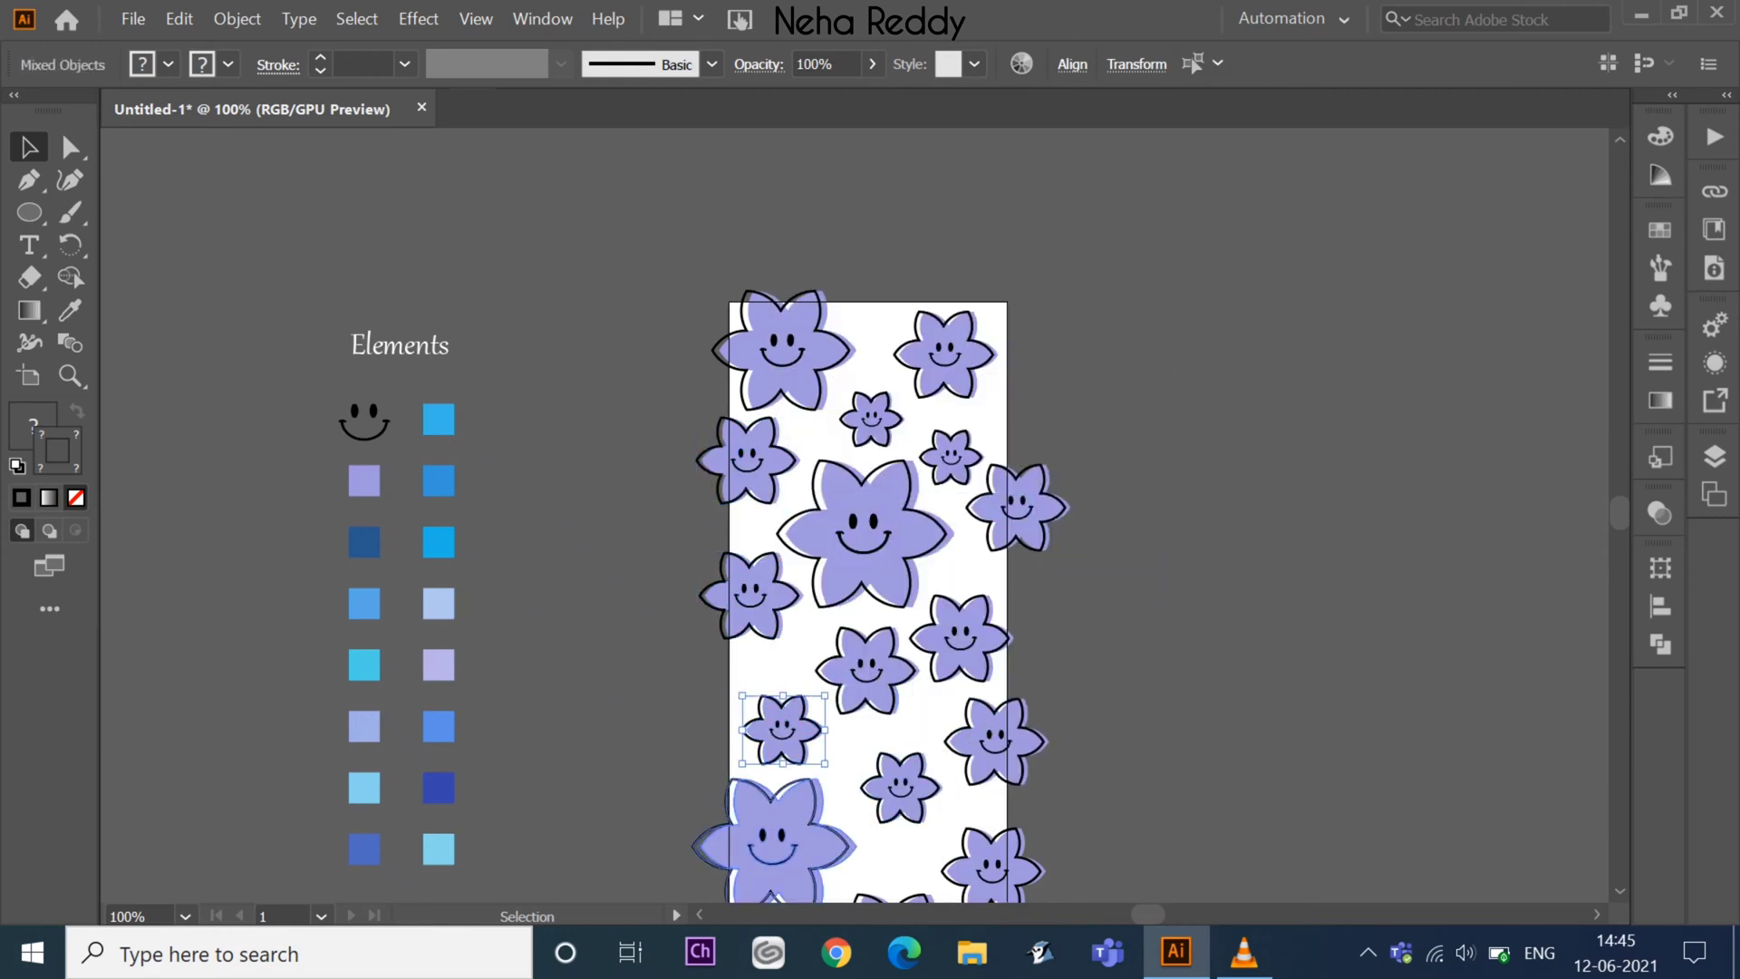
{"action": "key", "text": "ctrl+plus"}
{"action": "right_click", "coordinate": [1177, 571]}
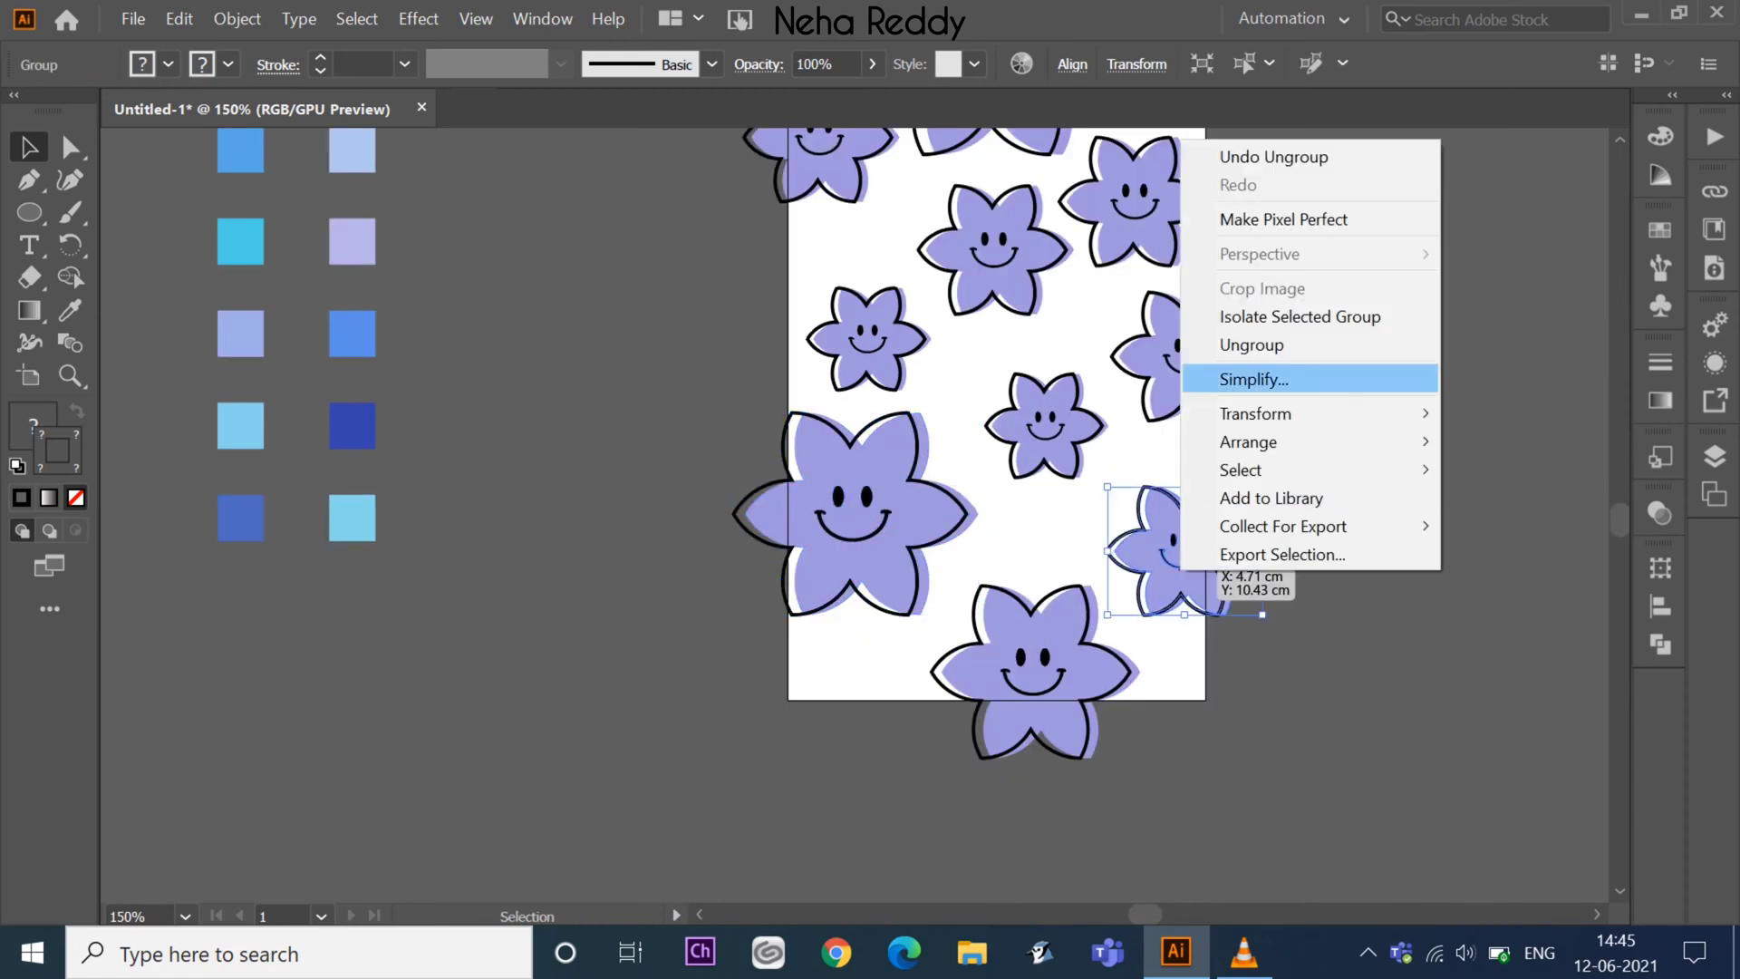
{"action": "right_click", "coordinate": [1088, 675]}
{"action": "left_click", "coordinate": [1124, 459]}
{"action": "left_click", "coordinate": [1047, 426]}
{"action": "right_click", "coordinate": [1056, 380]}
{"action": "left_click", "coordinate": [1072, 263]}
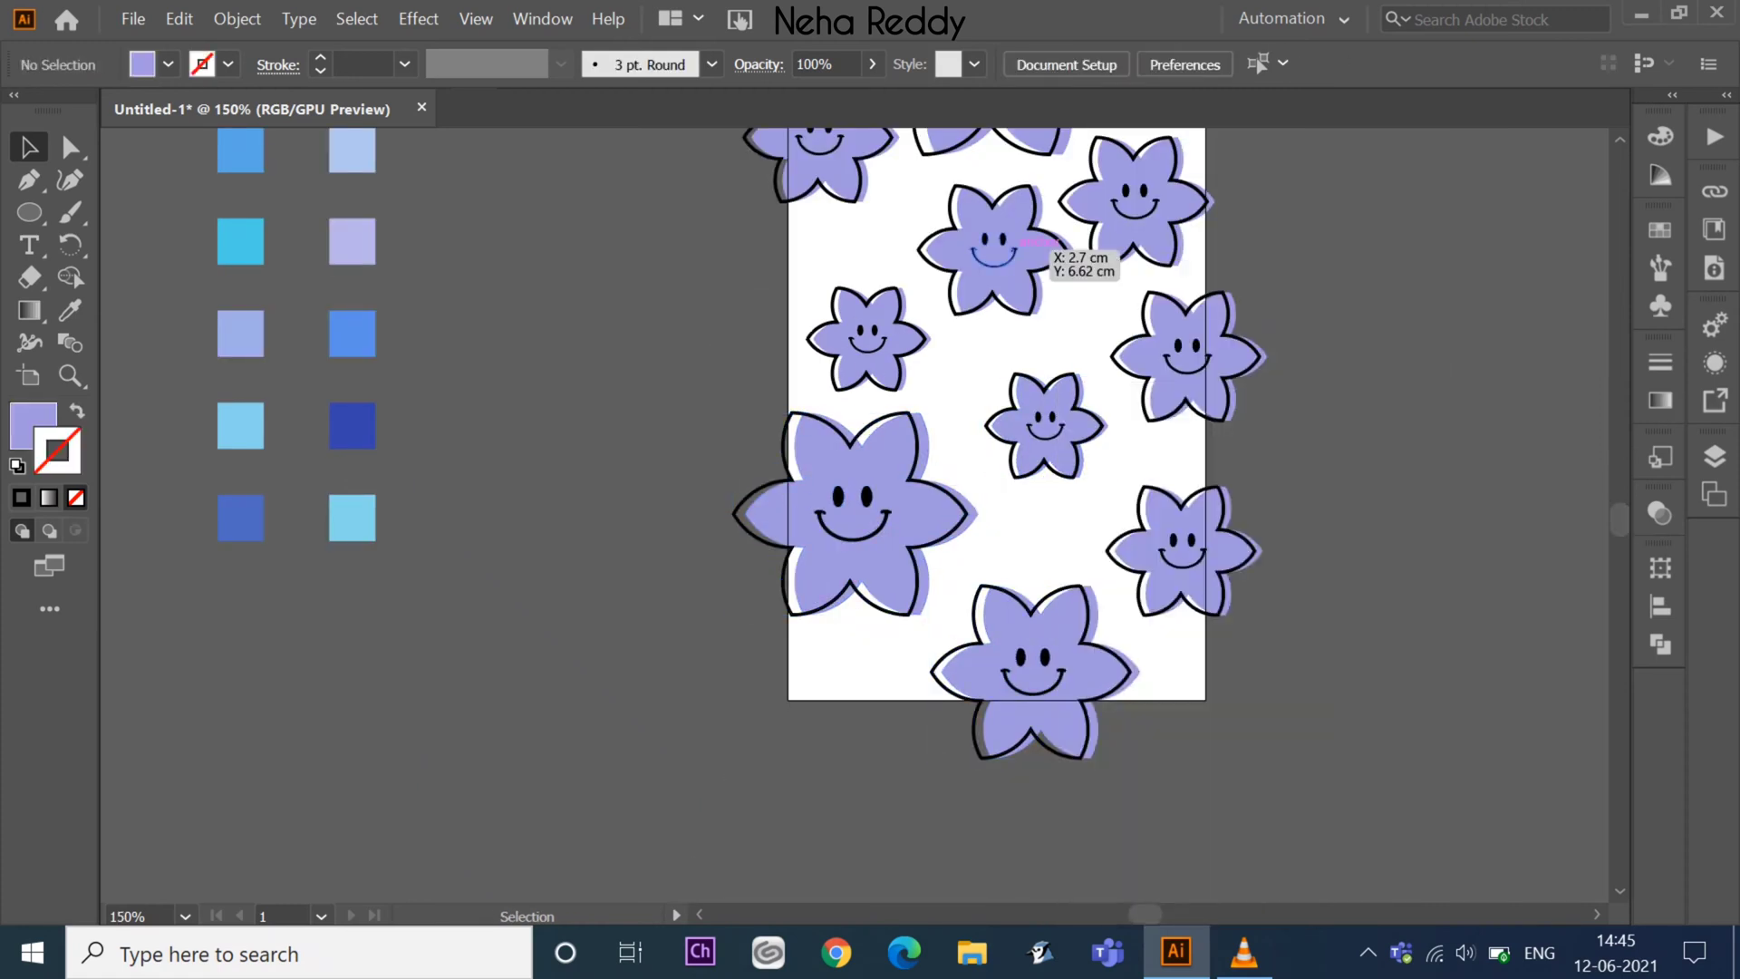
{"action": "key", "text": "ctrl+minus"}
{"action": "scroll", "coordinate": [947, 508], "scroll_direction": "up", "scroll_amount": 5}
- Recolour the top-left flower blue, the small flower light blue and the right-edge flower bright blue
{"action": "left_click", "coordinate": [865, 226]}
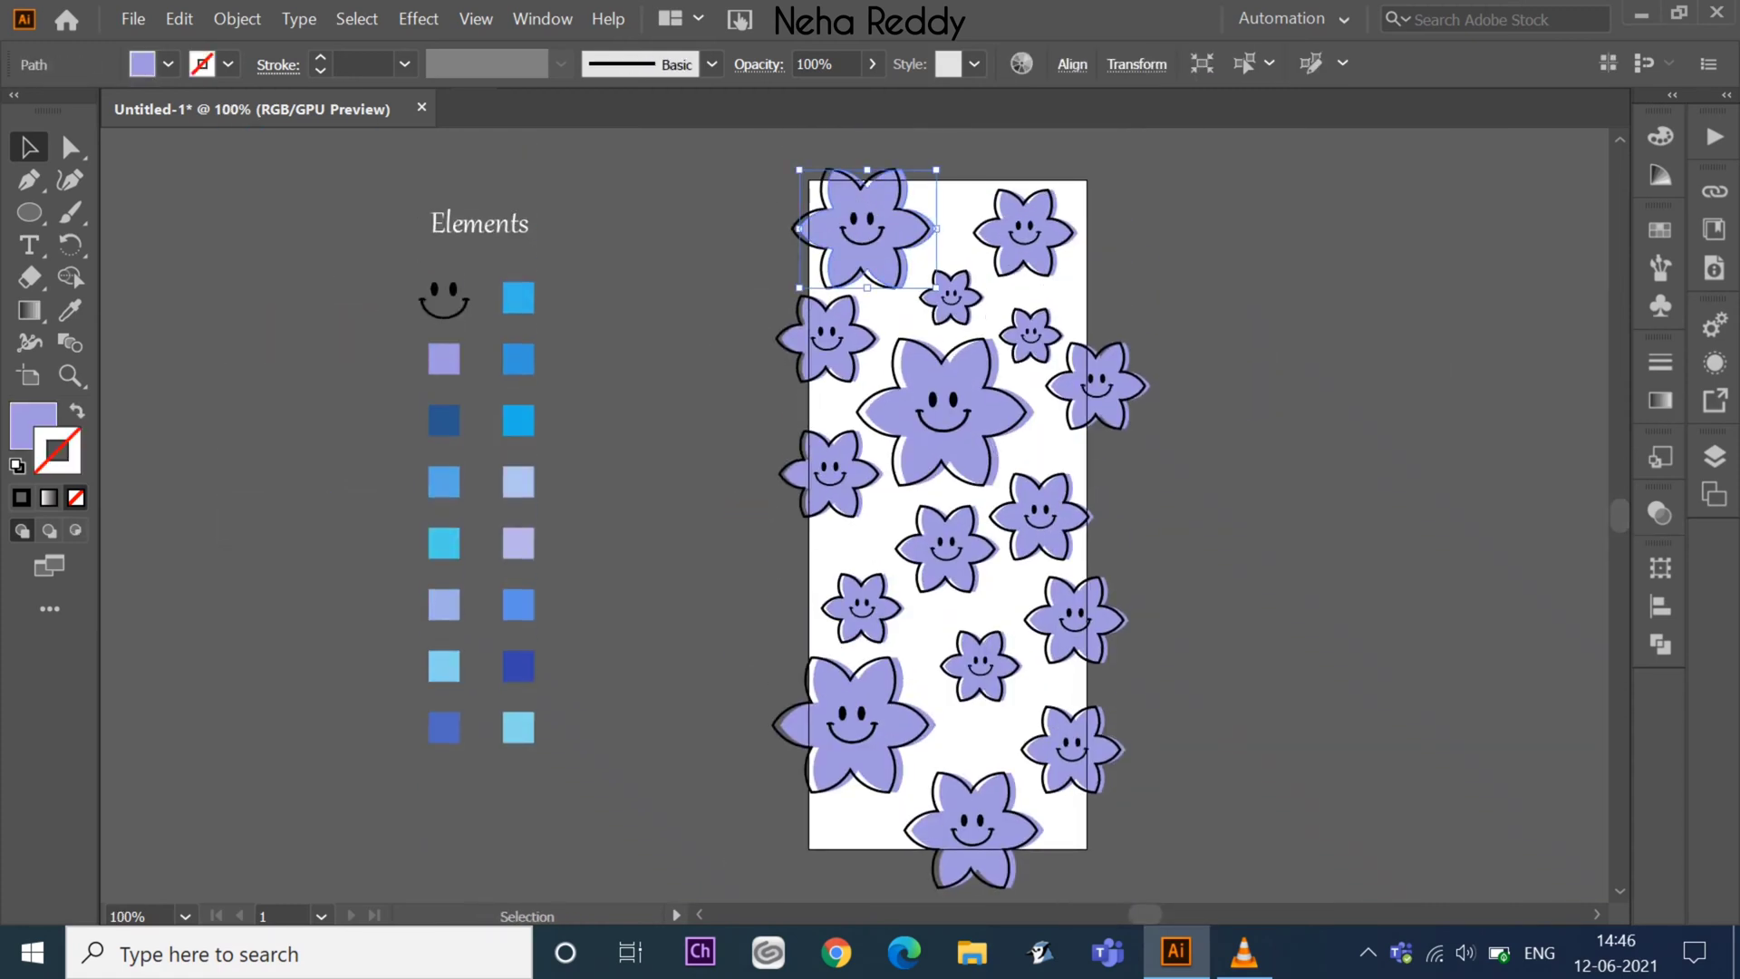
{"action": "left_click", "coordinate": [519, 298]}
{"action": "key", "text": "v"}
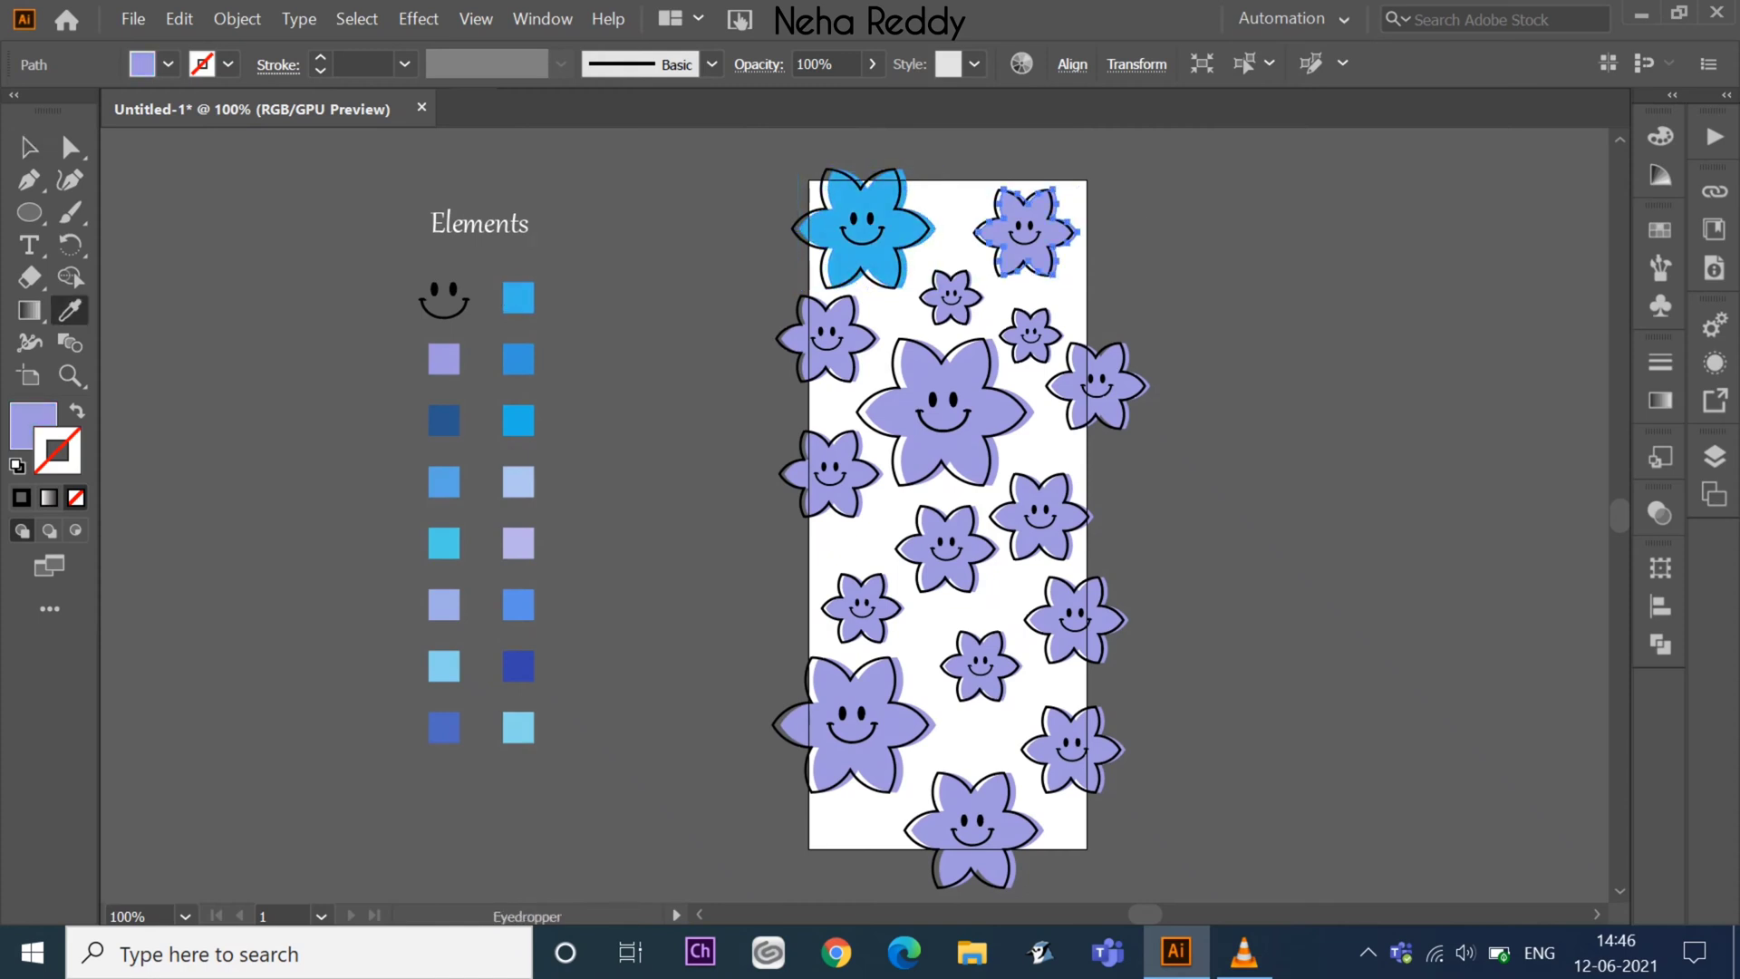
{"action": "key", "text": "v"}
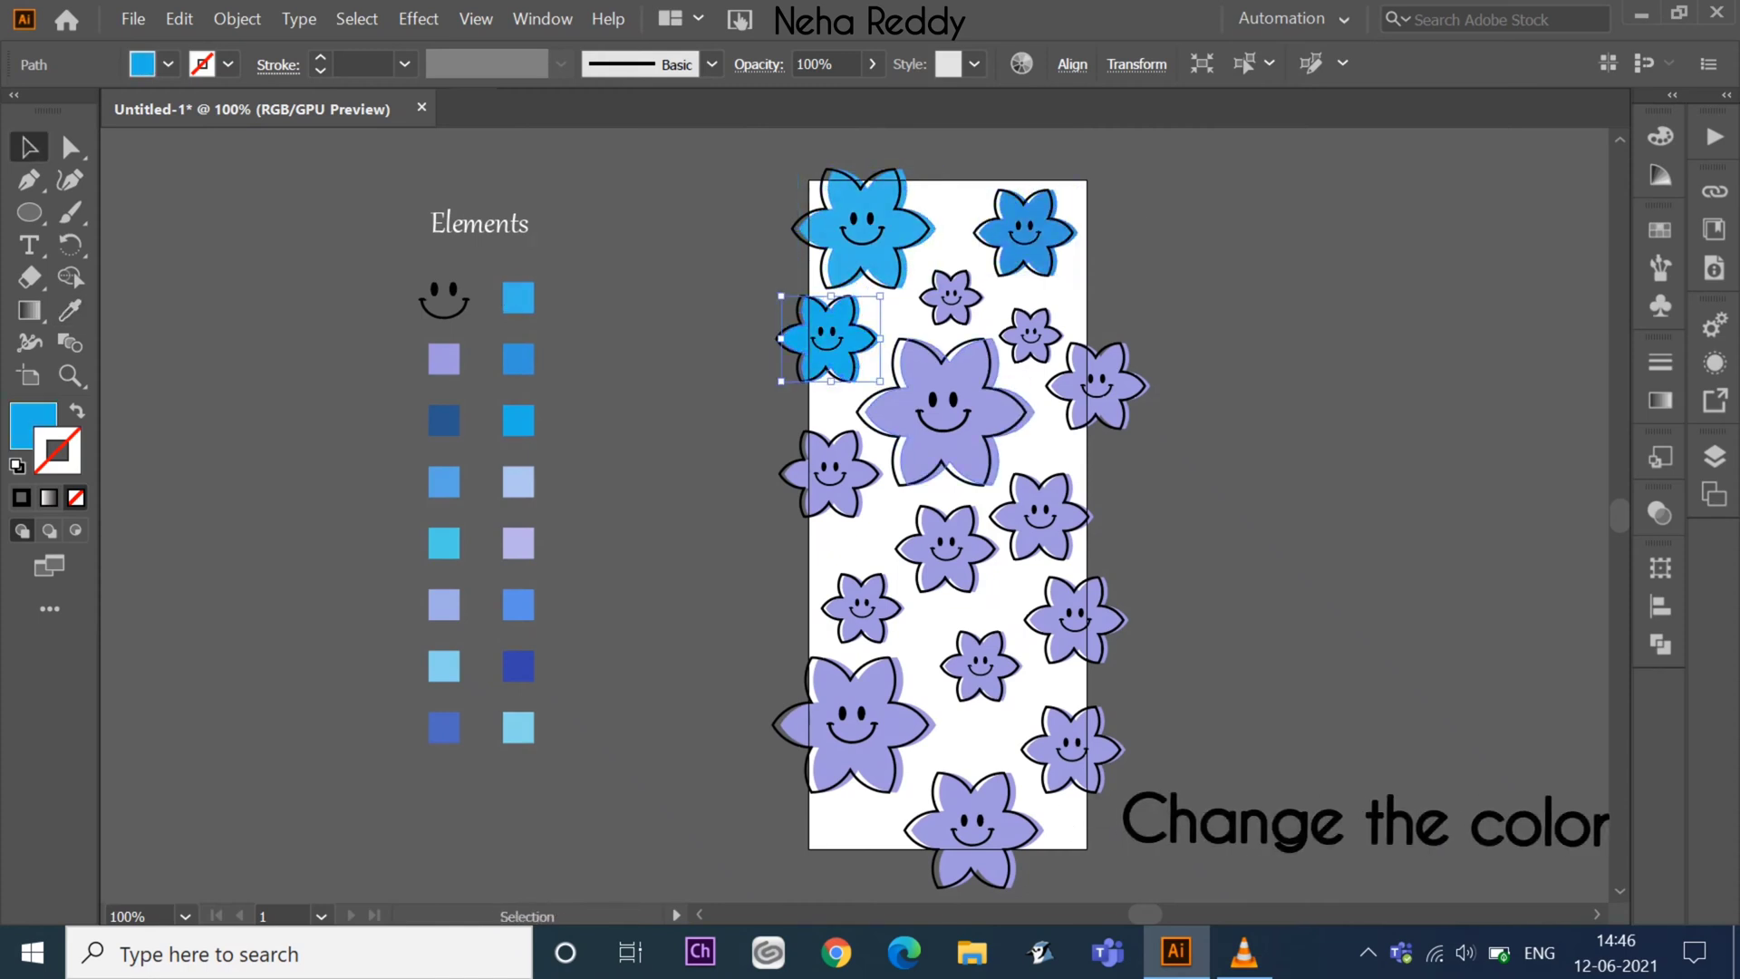
{"action": "left_click", "coordinate": [518, 481]}
{"action": "key", "text": "v"}
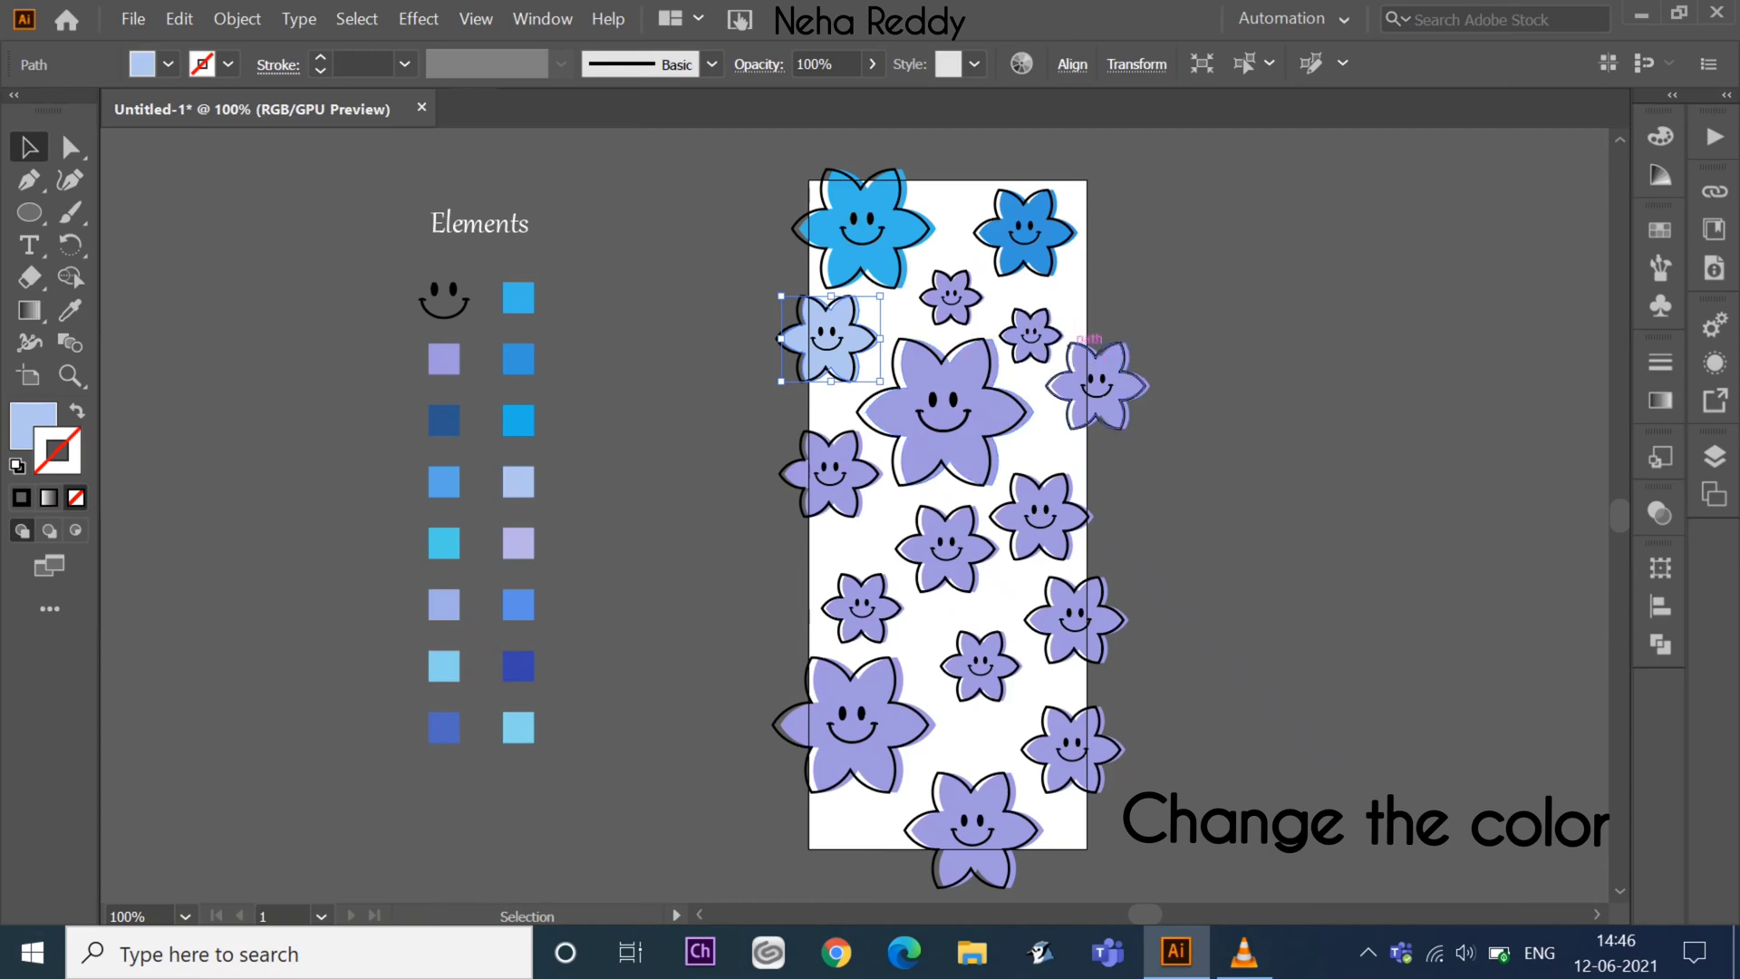
{"action": "left_click", "coordinate": [1096, 381]}
{"action": "key", "text": "i"}
{"action": "left_click", "coordinate": [518, 419]}
{"action": "key", "text": "v"}
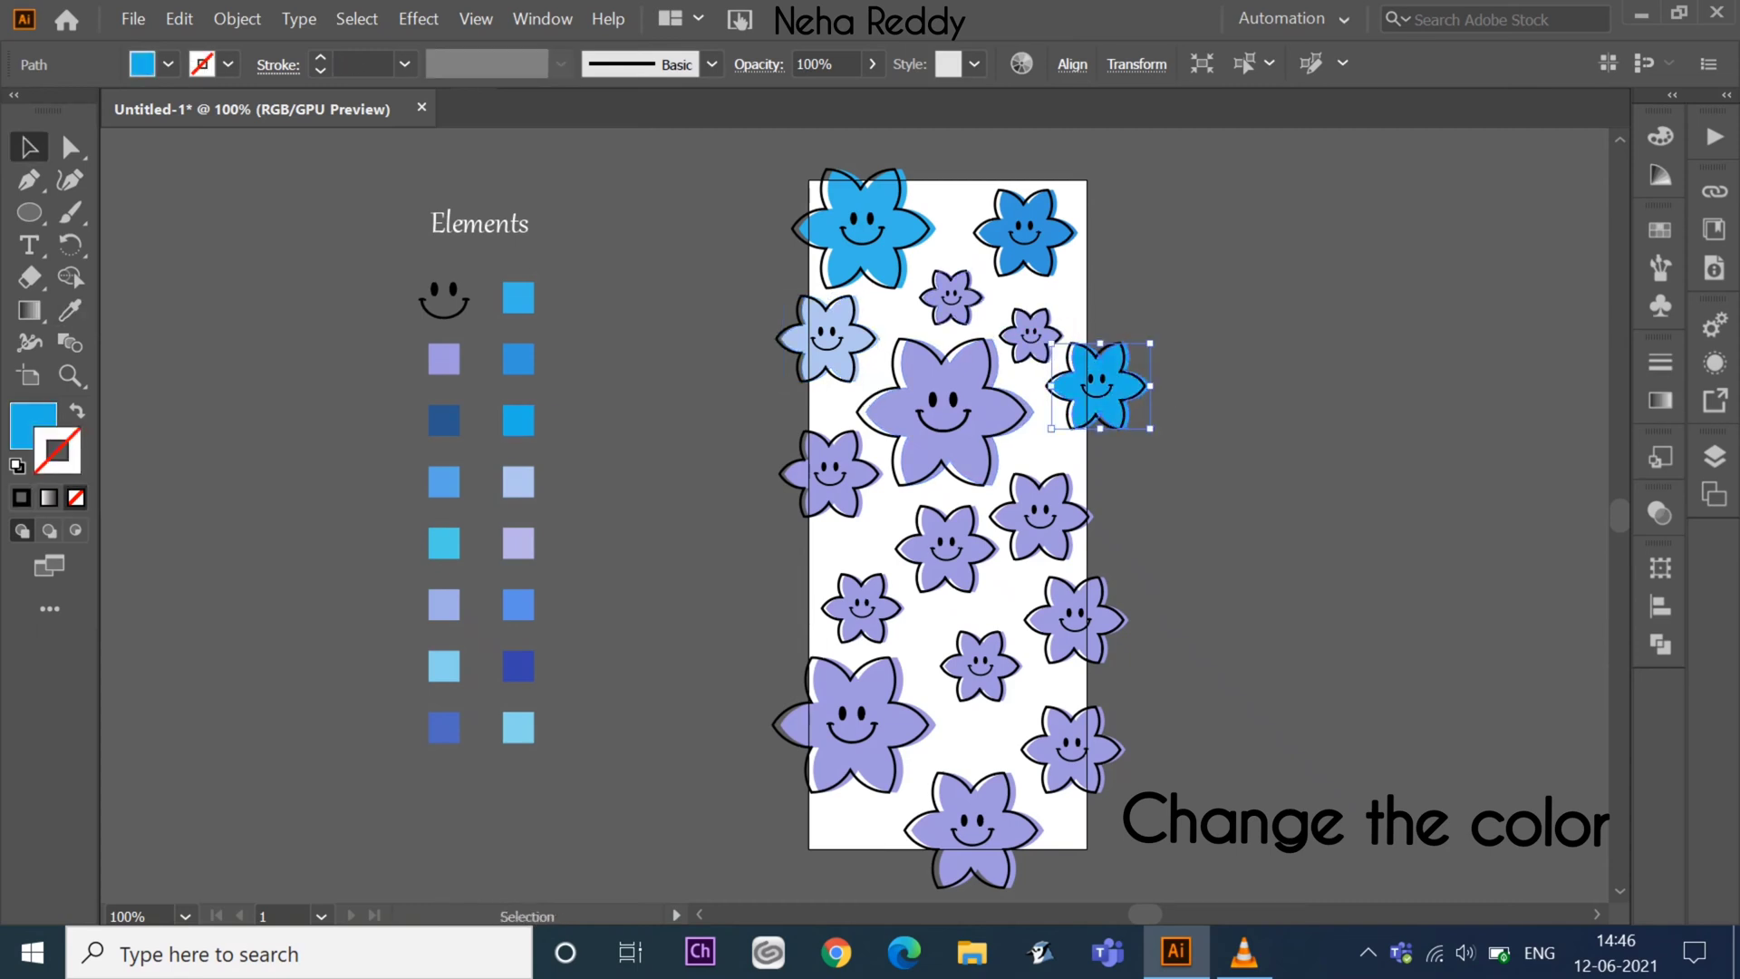
- Give the small lavender flower a darker blue and the next flower a periwinkle swatch
{"action": "left_click", "coordinate": [951, 296]}
{"action": "key", "text": "i"}
{"action": "left_click", "coordinate": [519, 543]}
{"action": "key", "text": "v"}
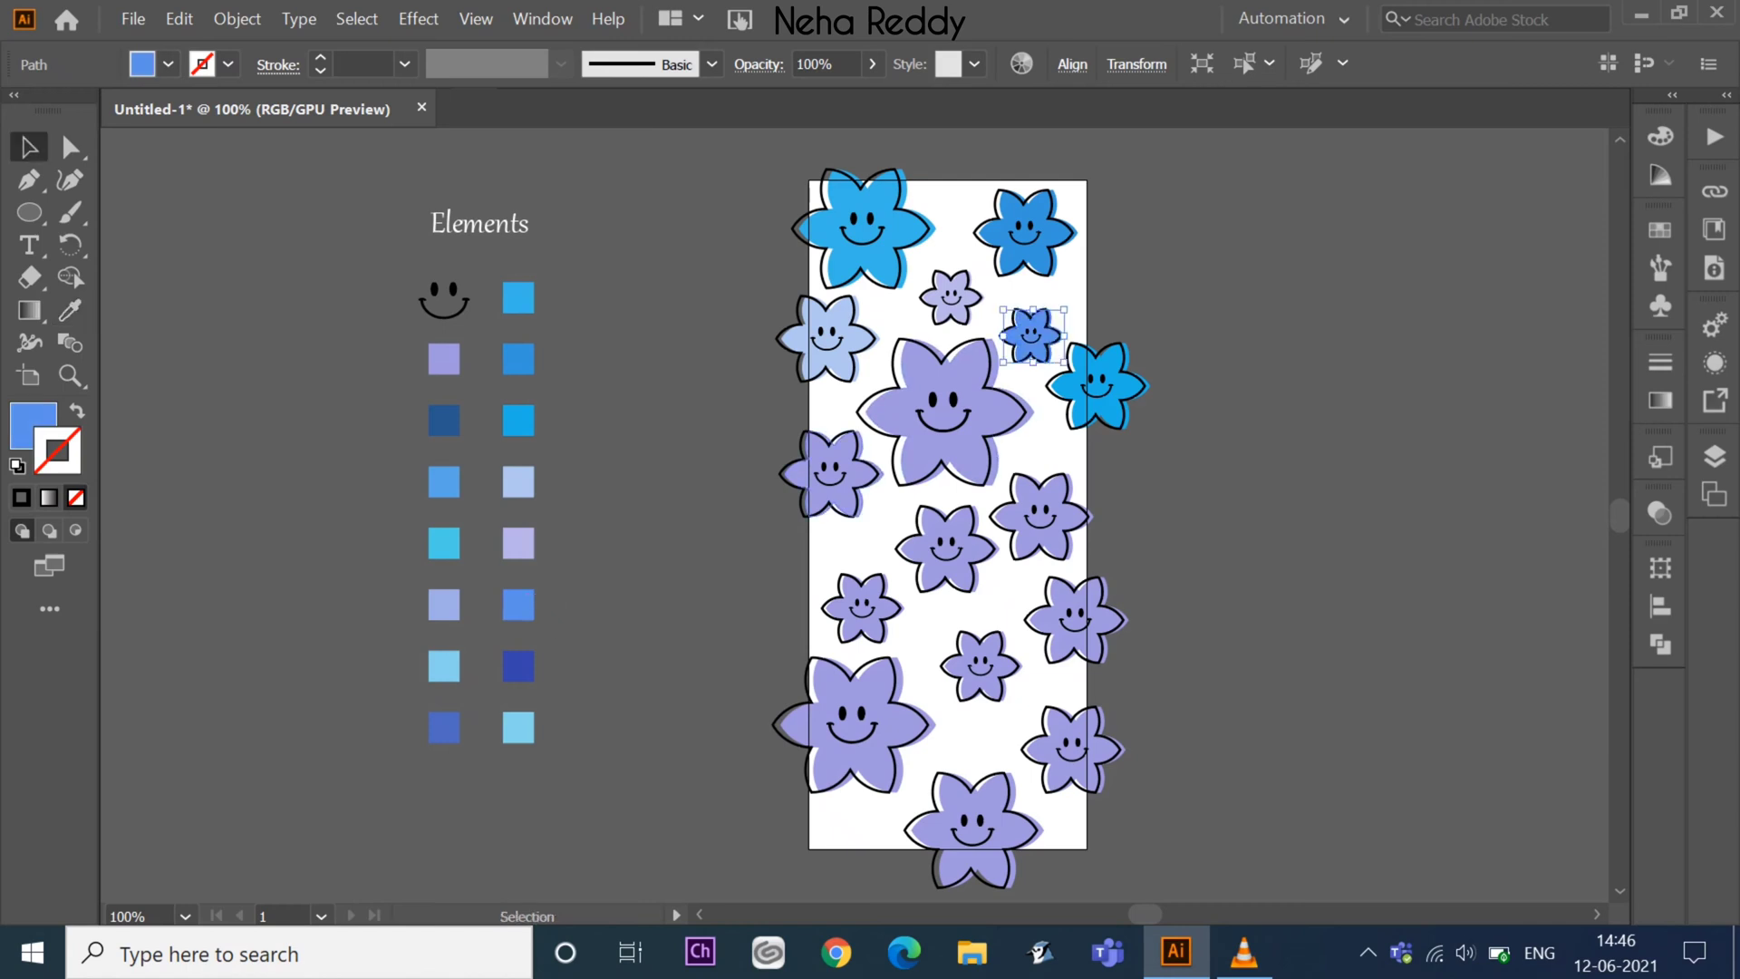
{"action": "left_click", "coordinate": [518, 666]}
{"action": "key", "text": "v"}
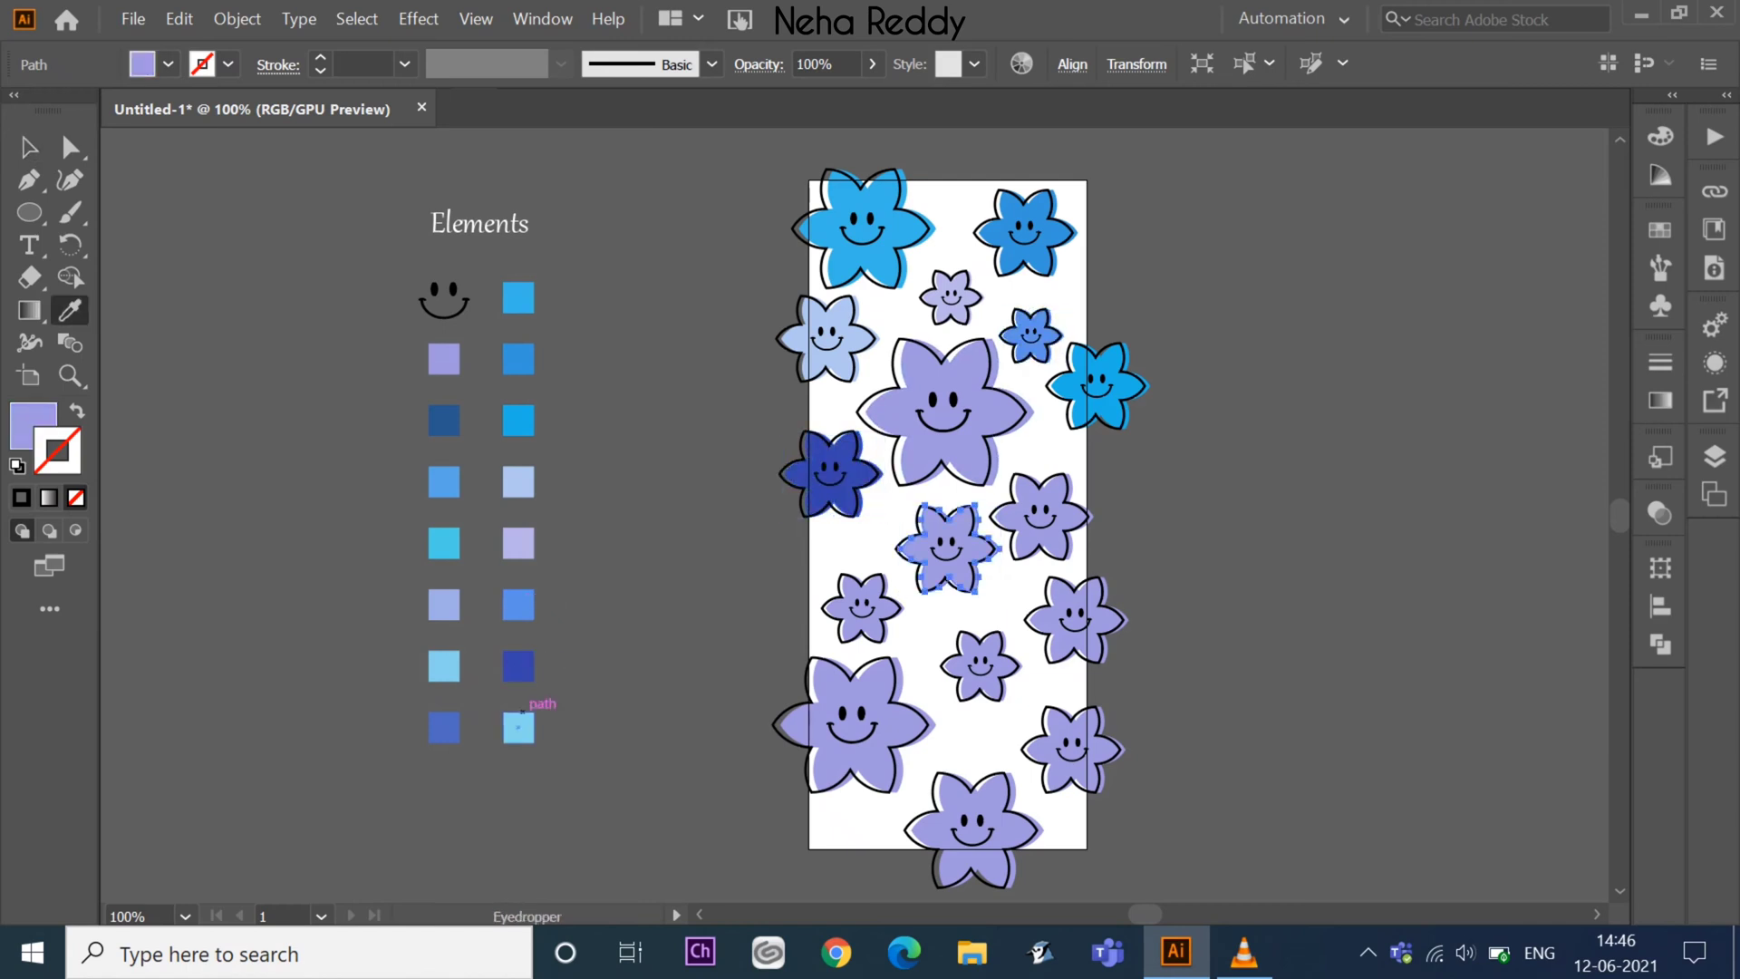
{"action": "left_click", "coordinate": [1039, 516]}
{"action": "key", "text": "i"}
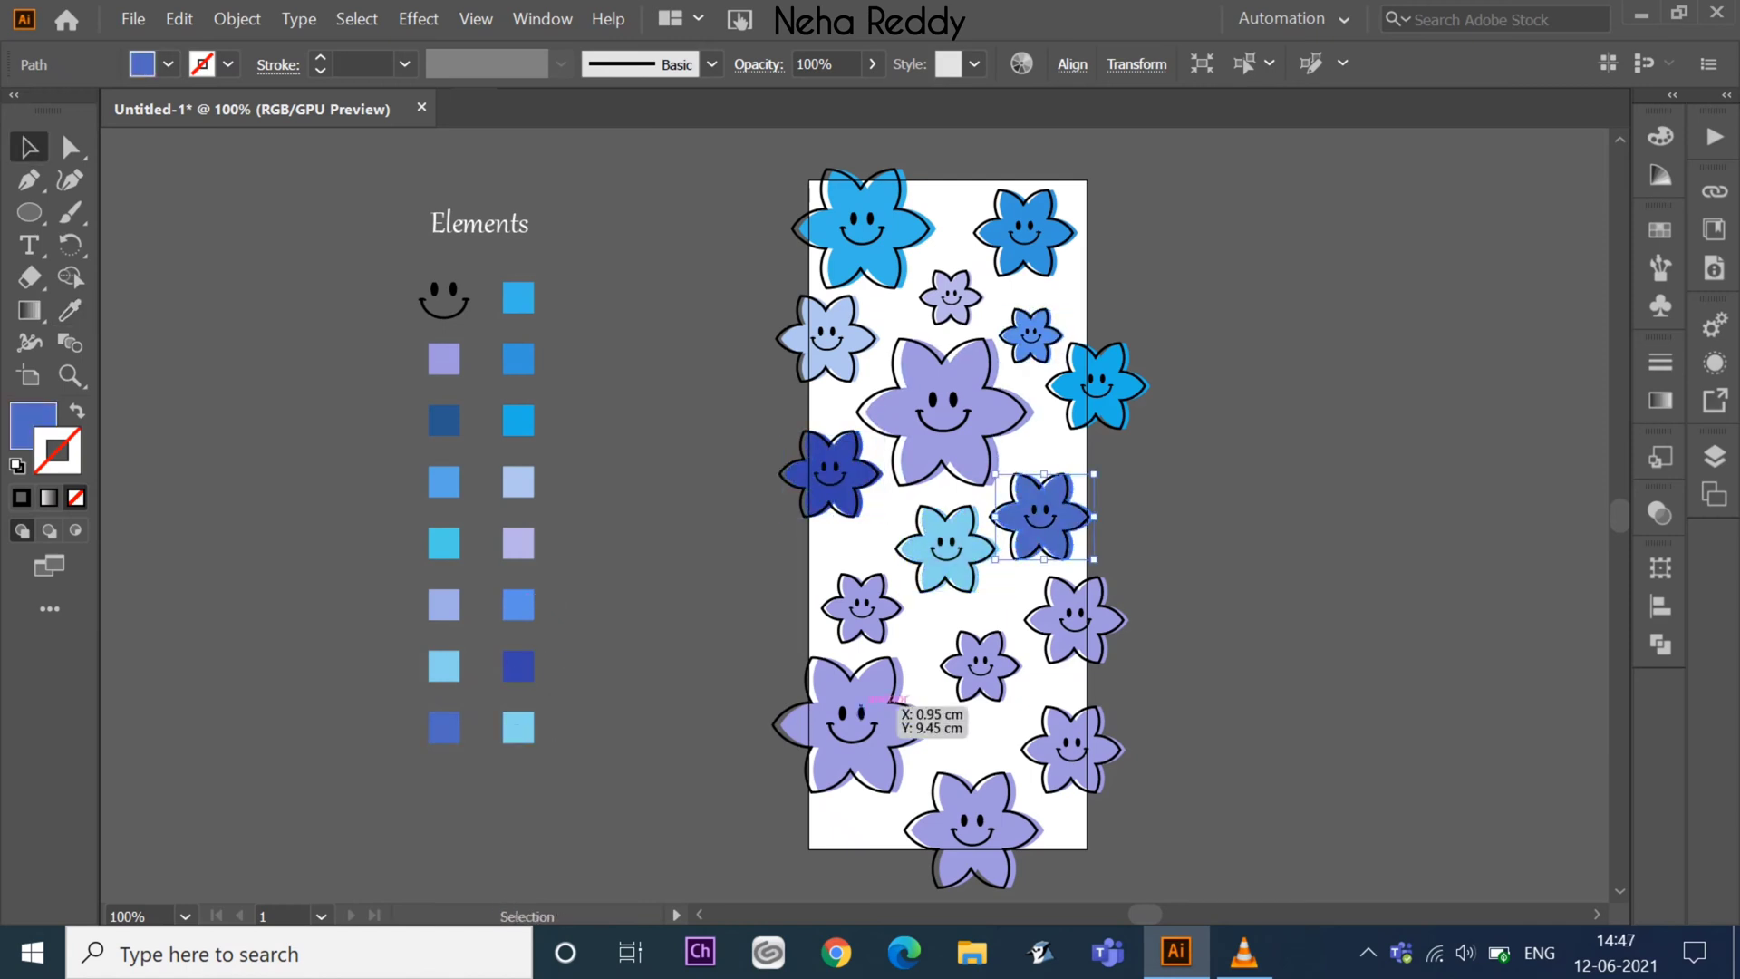
{"action": "left_click", "coordinate": [444, 604]}
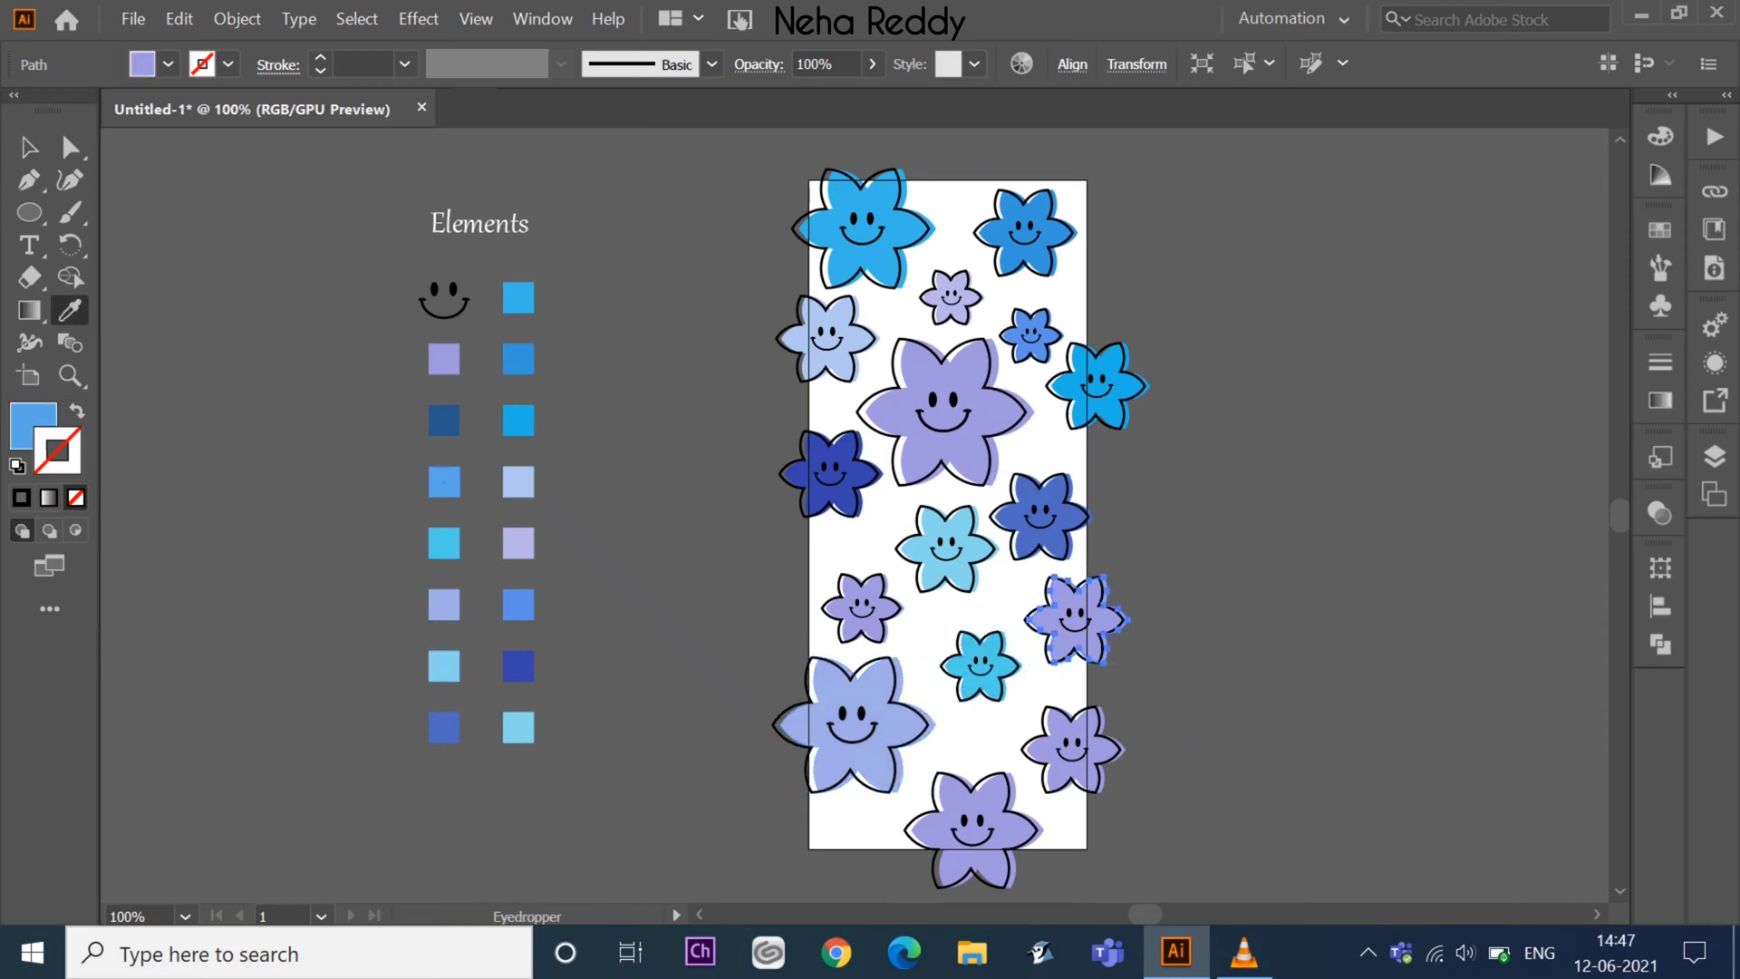
- Turn the right flower blue, the bottom-right dark blue and the bottom flower blue
{"action": "left_click", "coordinate": [444, 481]}
{"action": "key", "text": "v"}
{"action": "left_click", "coordinate": [444, 421]}
{"action": "key", "text": "v"}
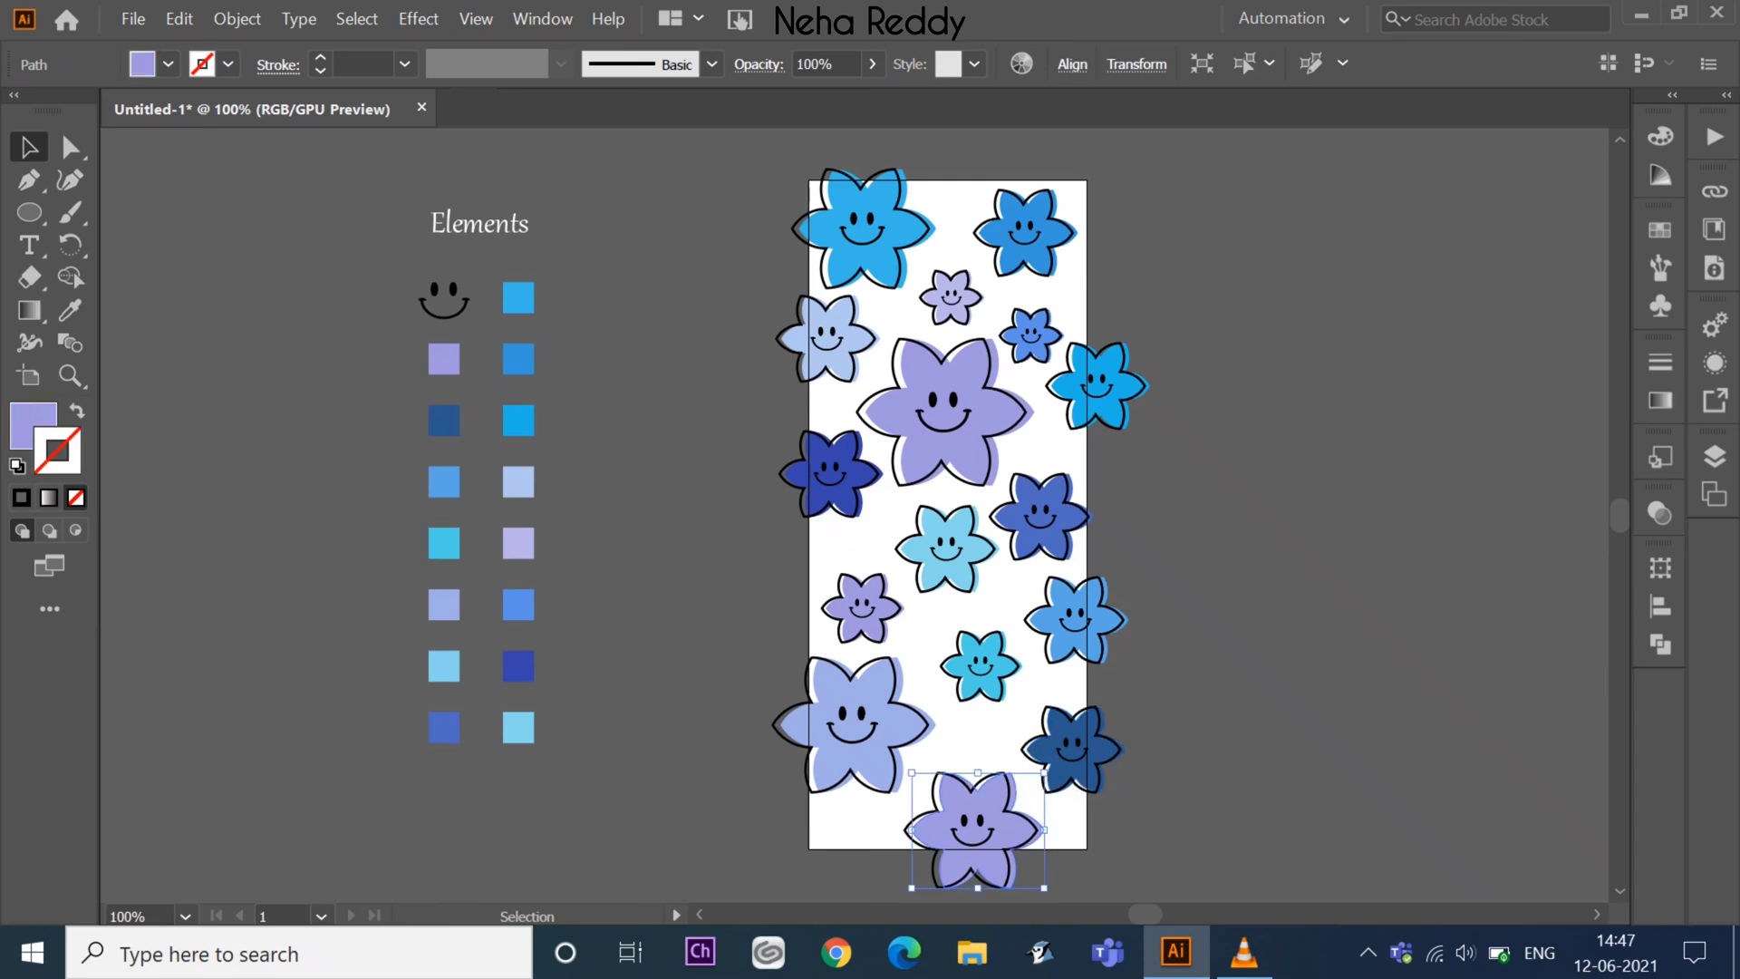
{"action": "left_click", "coordinate": [444, 728]}
{"action": "key", "text": "v"}
{"action": "key", "text": "ctrl+shift+a"}
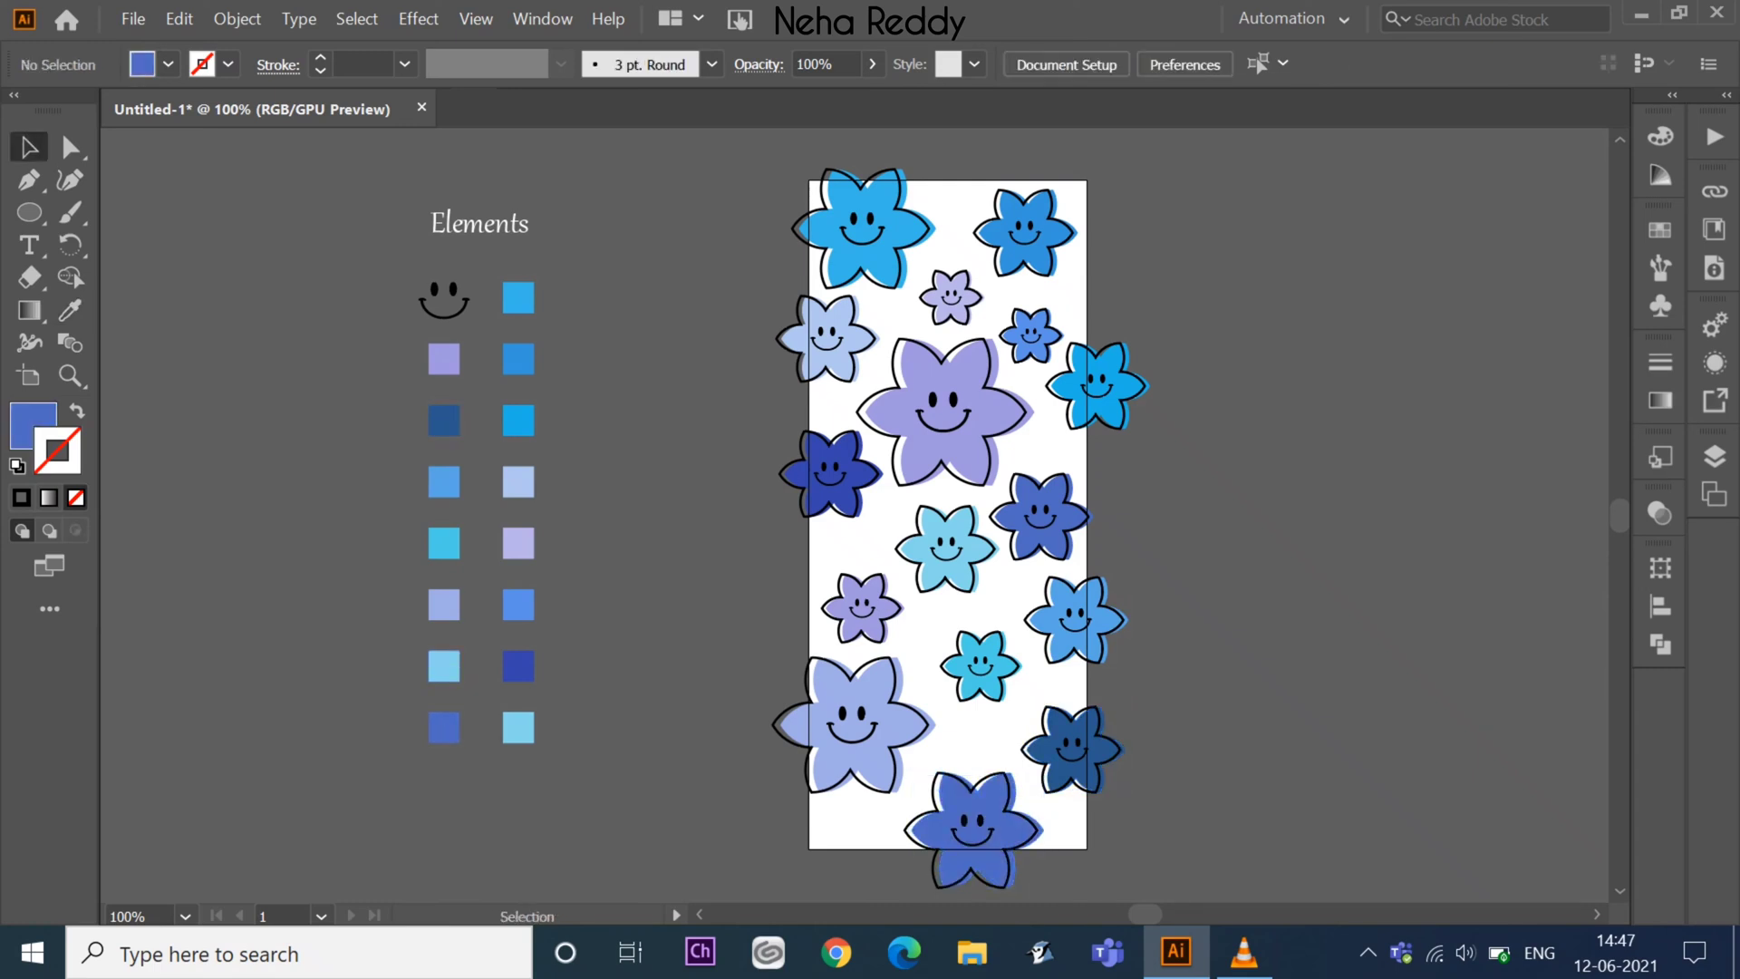
{"action": "left_click", "coordinate": [518, 298]}
{"action": "key", "text": "ctrl+shift+a"}
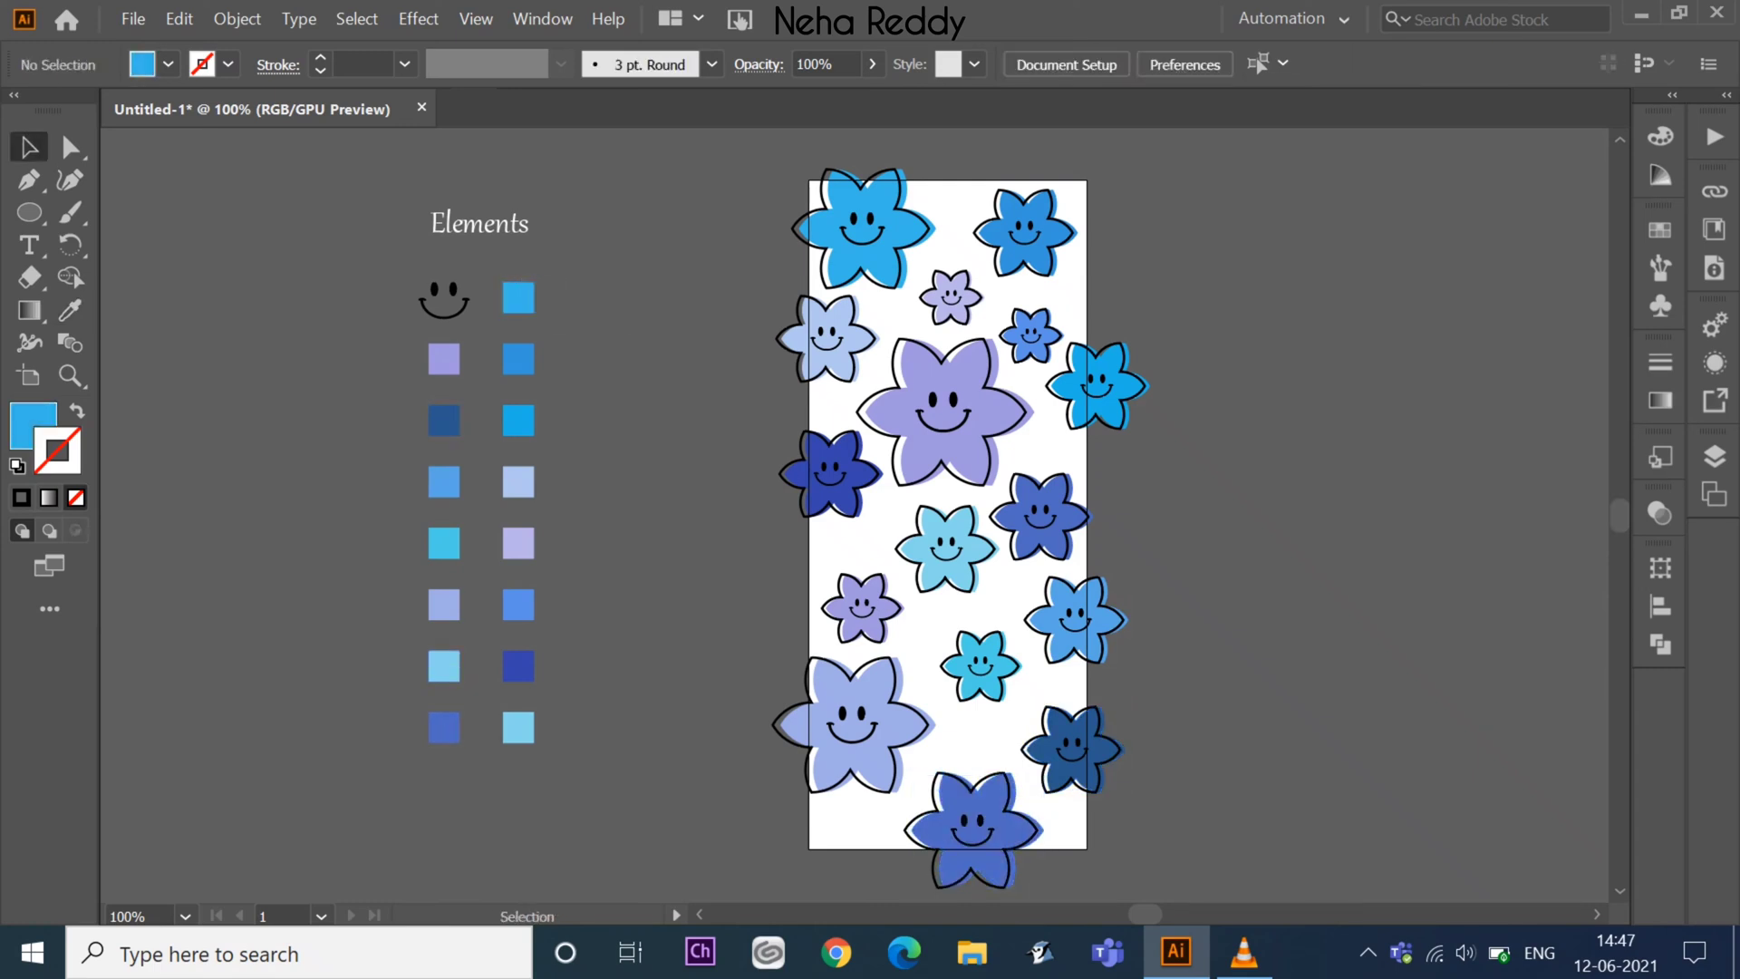
{"action": "key", "text": "ctrl+minus"}
{"action": "key", "text": "ctrl+minus"}
- Draw a 45° diagonal line about 12 cm long across the artboard
{"action": "key", "text": "backslash"}
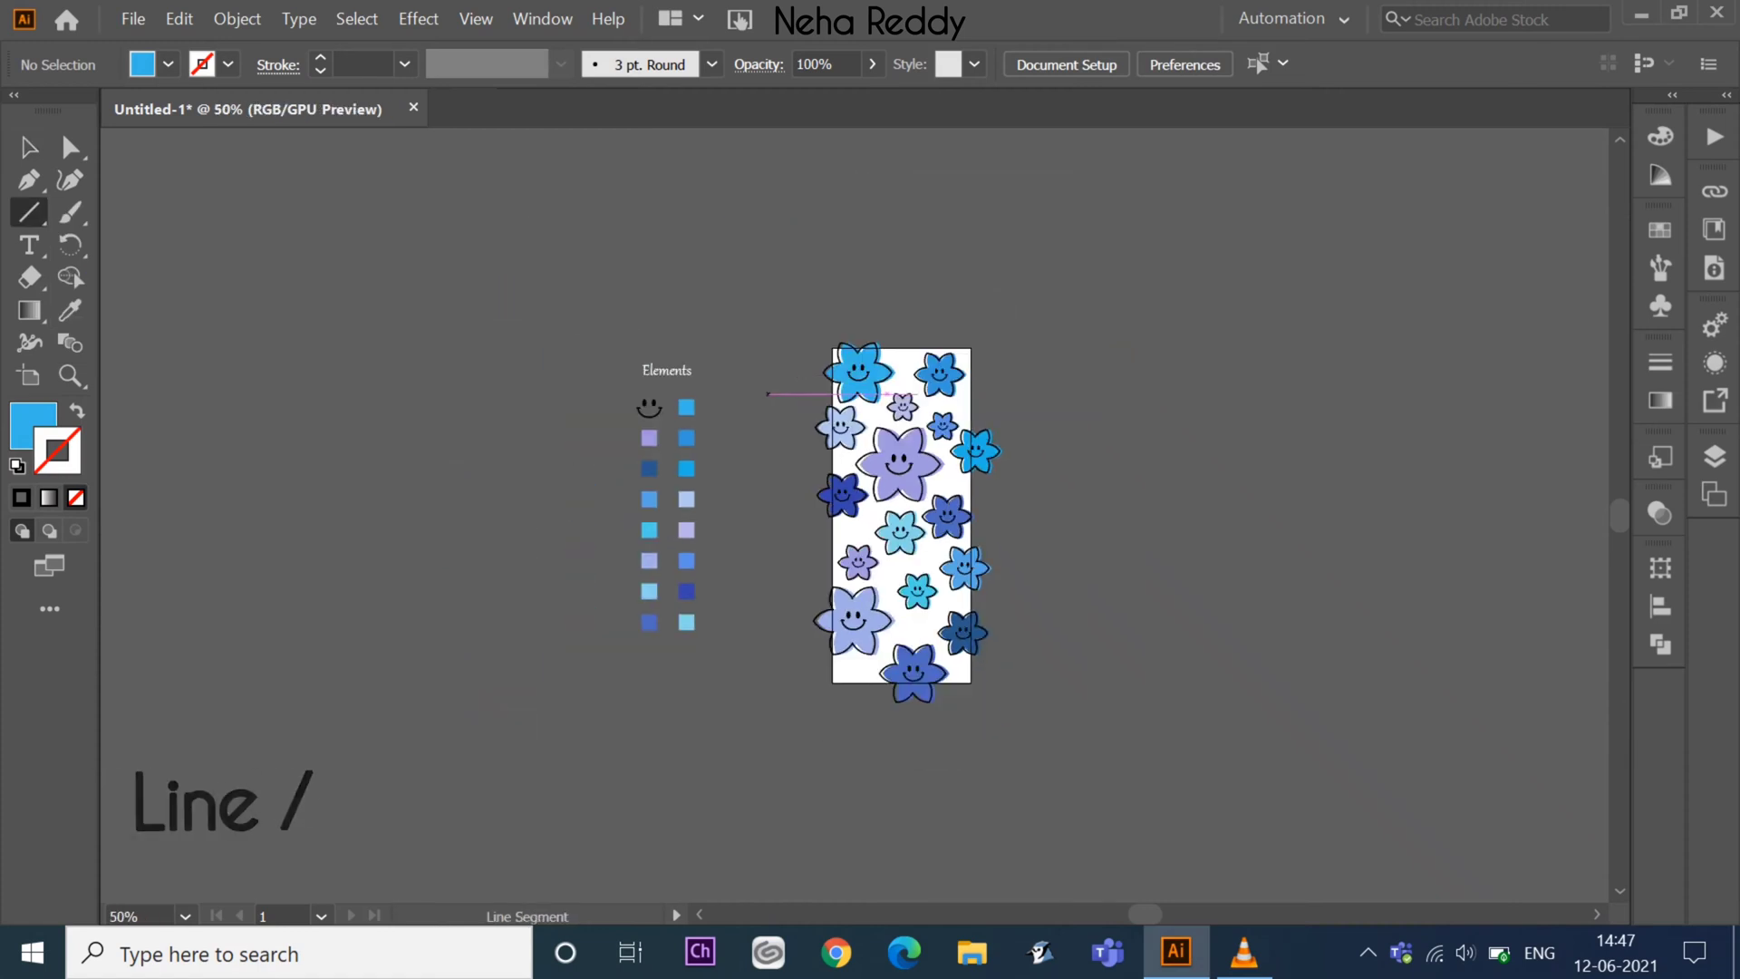
{"action": "left_click_drag", "start_coordinate": [768, 394], "coordinate": [879, 297]}
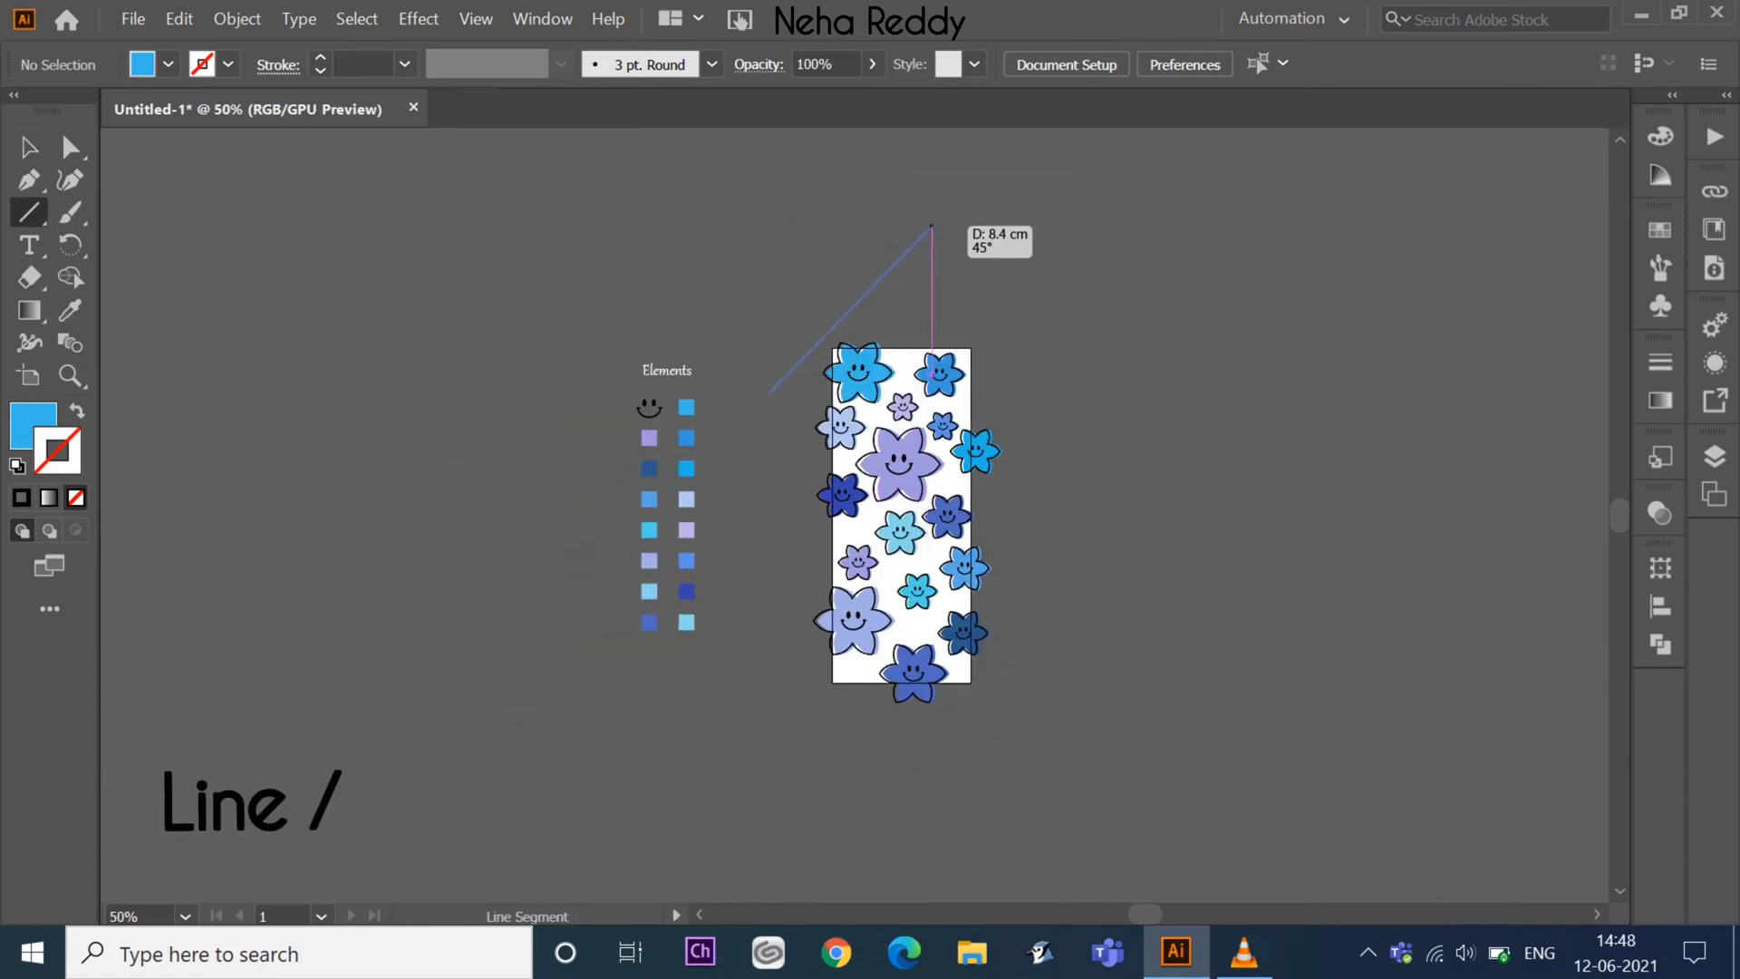
{"action": "left_click_drag", "start_coordinate": [932, 225], "coordinate": [1006, 149]}
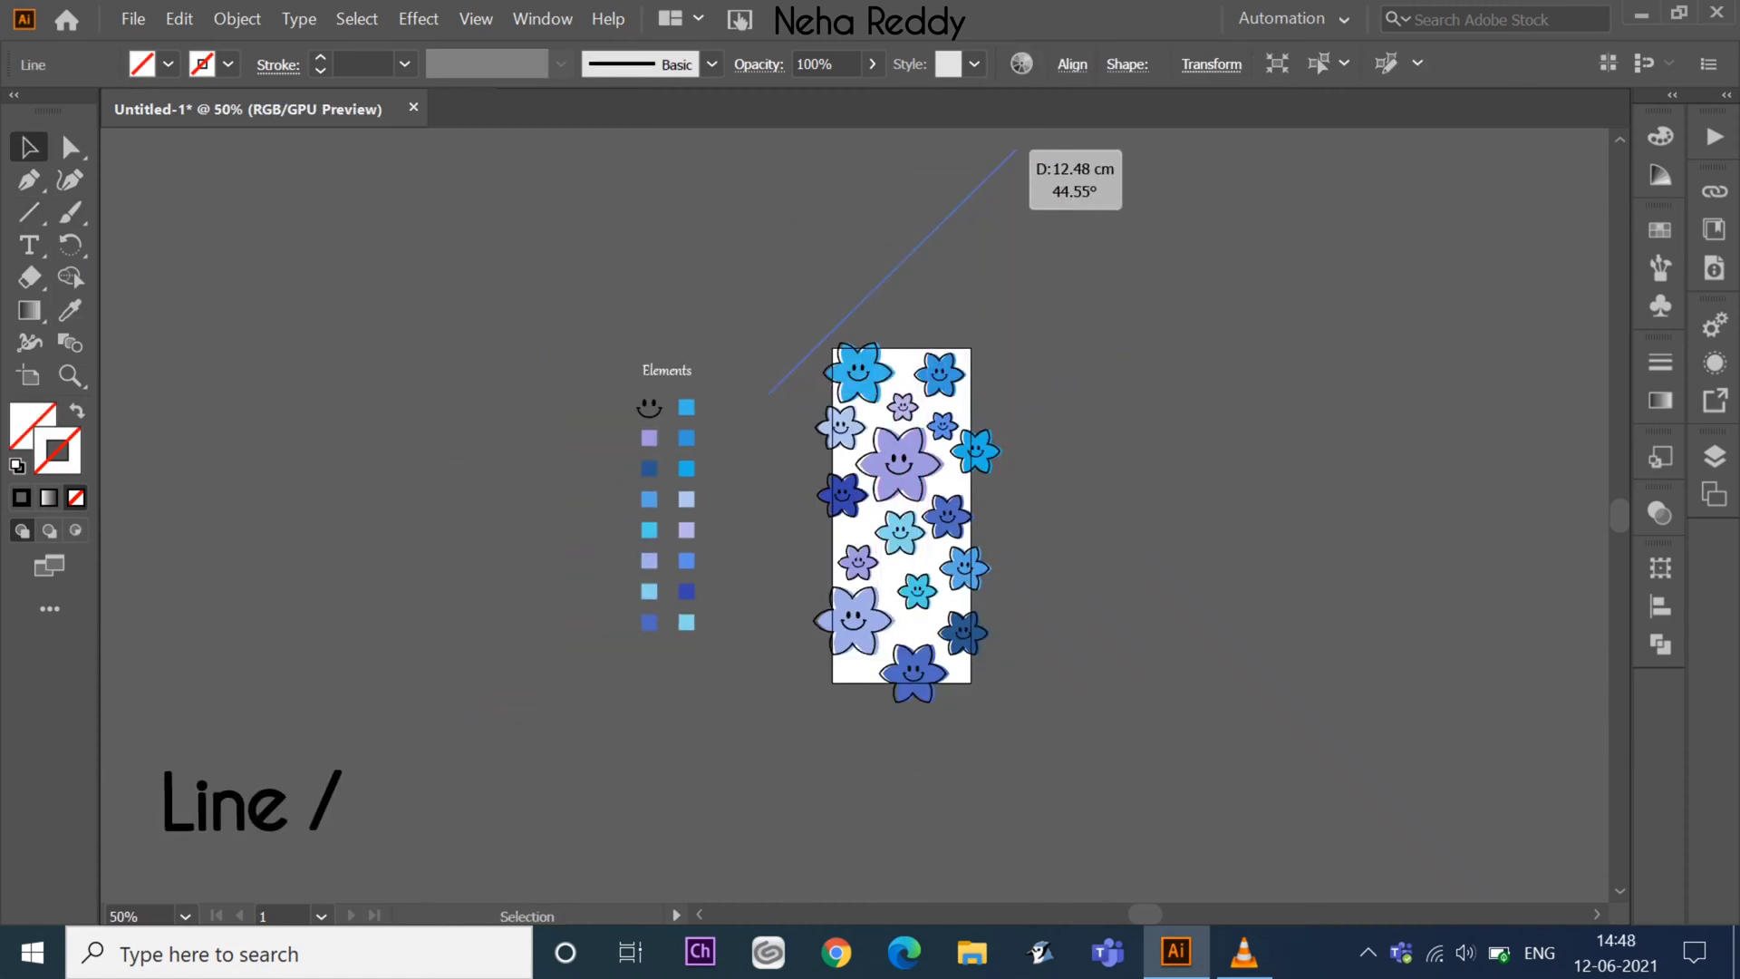
{"action": "mouse_move", "coordinate": [886, 271]}
{"action": "left_mouse_down"}
{"action": "mouse_move", "coordinate": [820, 374]}
{"action": "mouse_move", "coordinate": [808, 360]}
{"action": "left_mouse_up"}
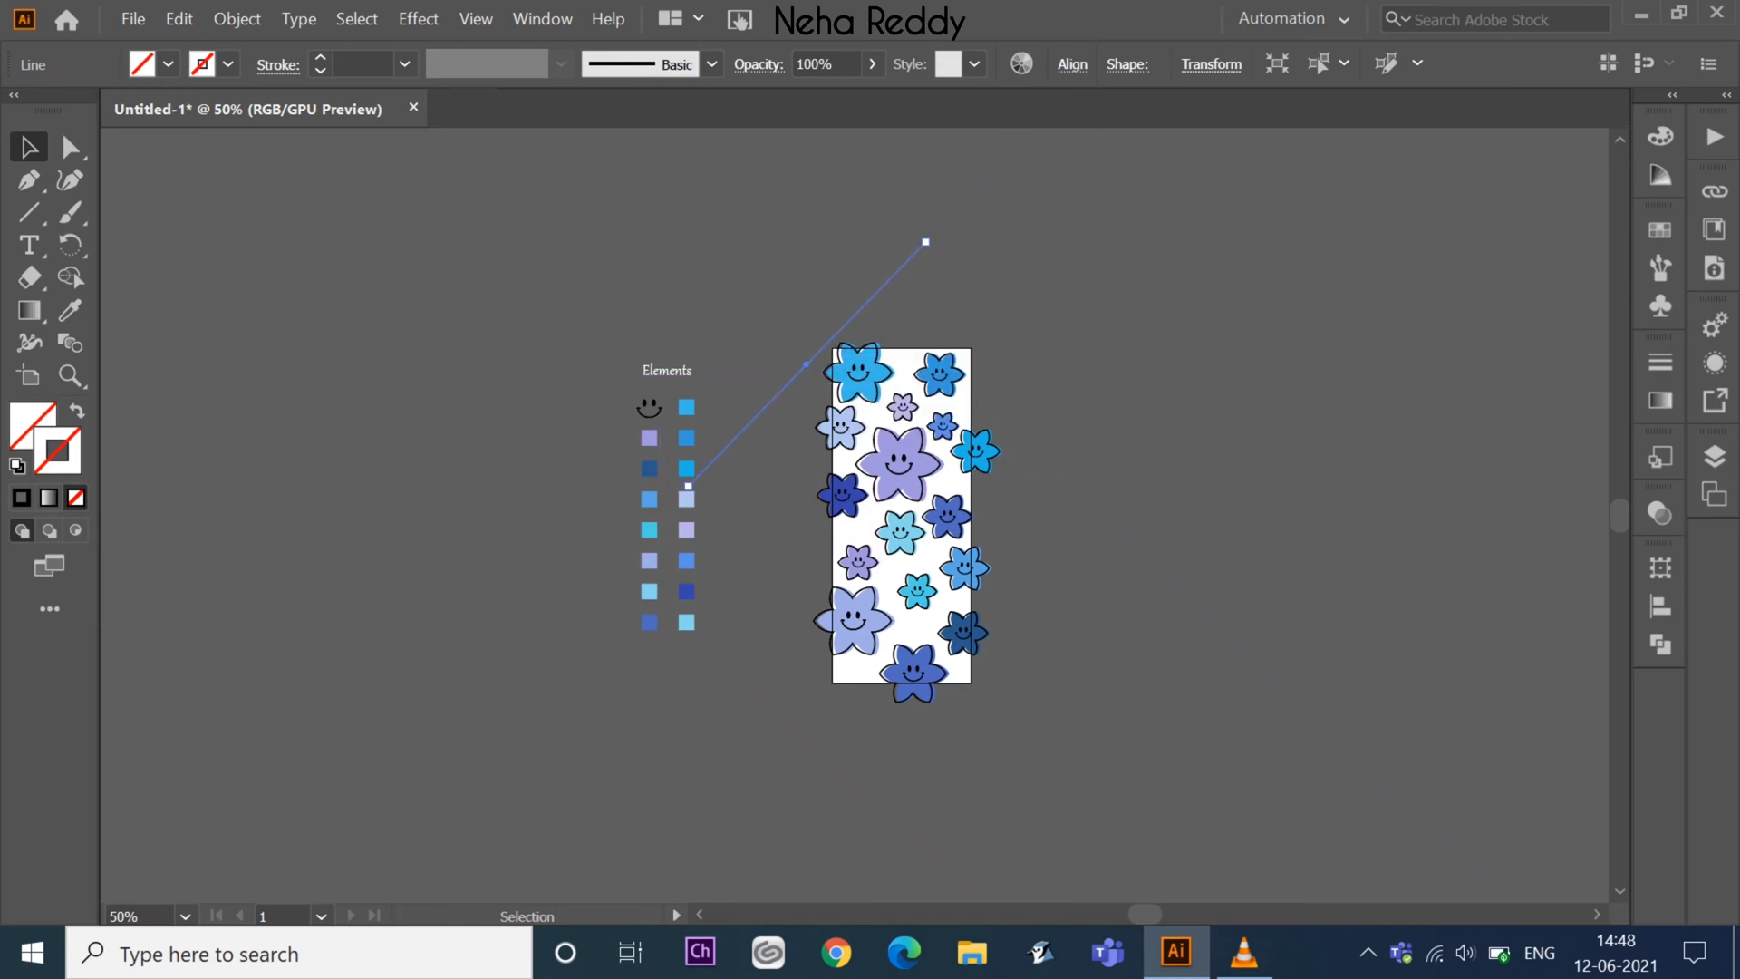
{"action": "scroll", "coordinate": [788, 308], "scroll_direction": "up", "scroll_amount": 4}
- Colour the line blue from a flower and duplicate it into many parallel diagonal lines
{"action": "key", "text": "i"}
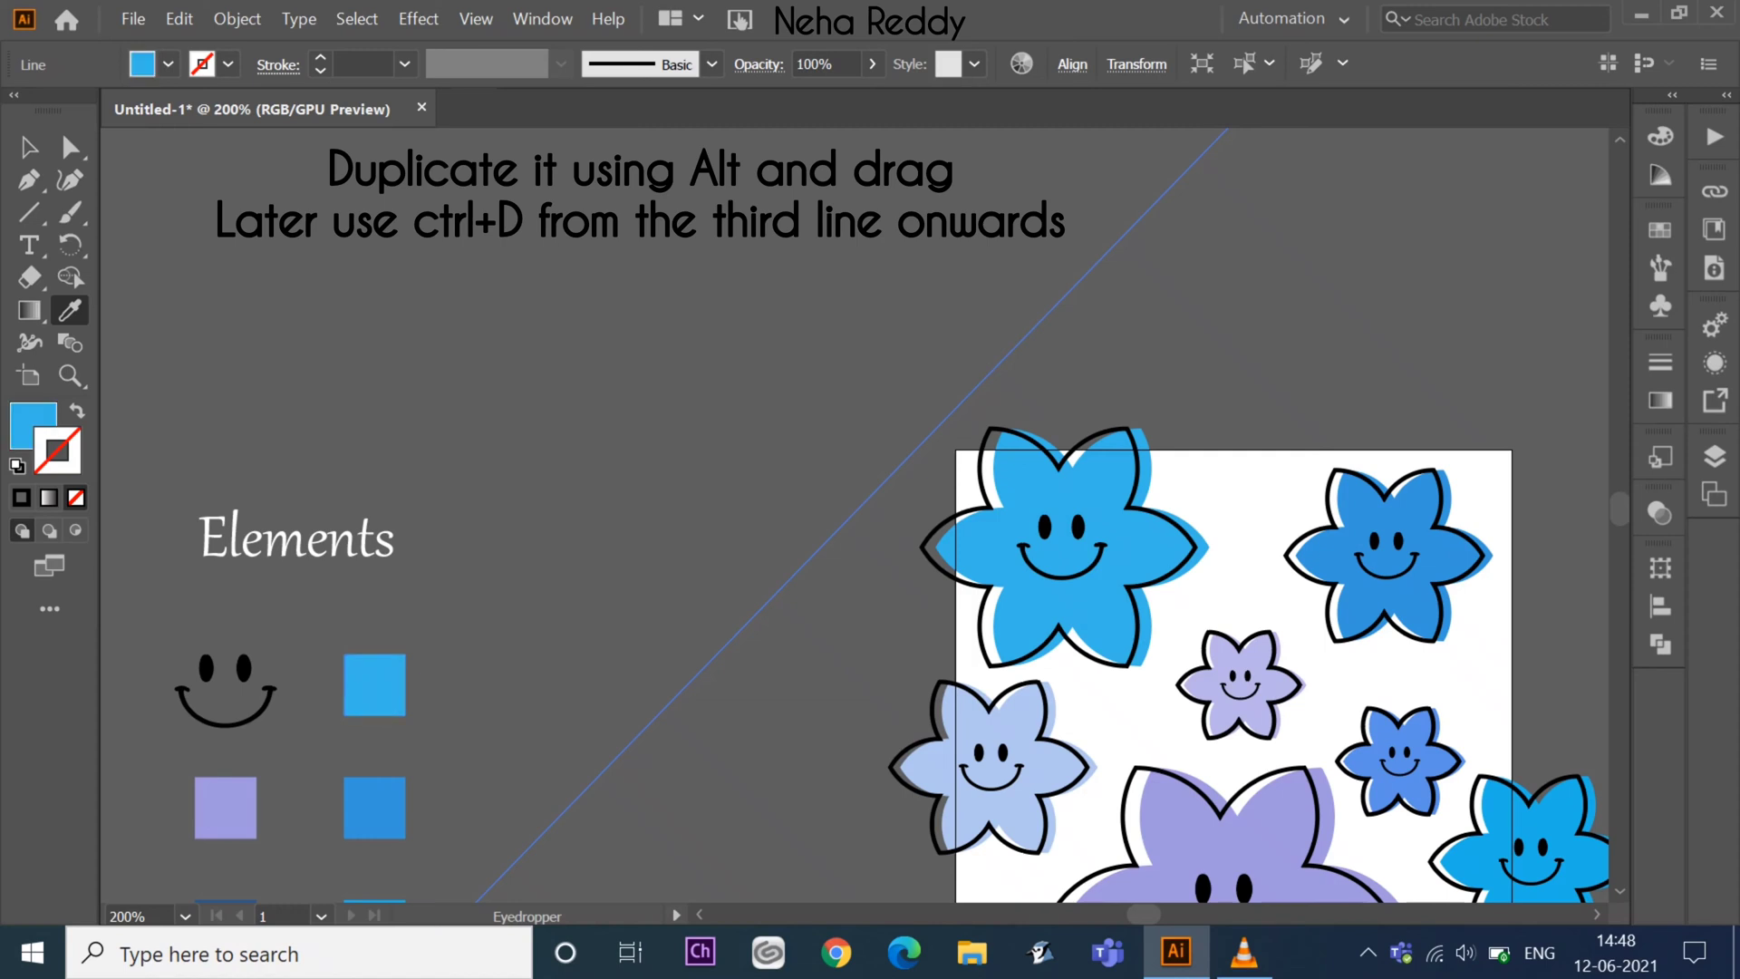
{"action": "left_click", "coordinate": [1069, 598]}
{"action": "left_click", "coordinate": [948, 414]}
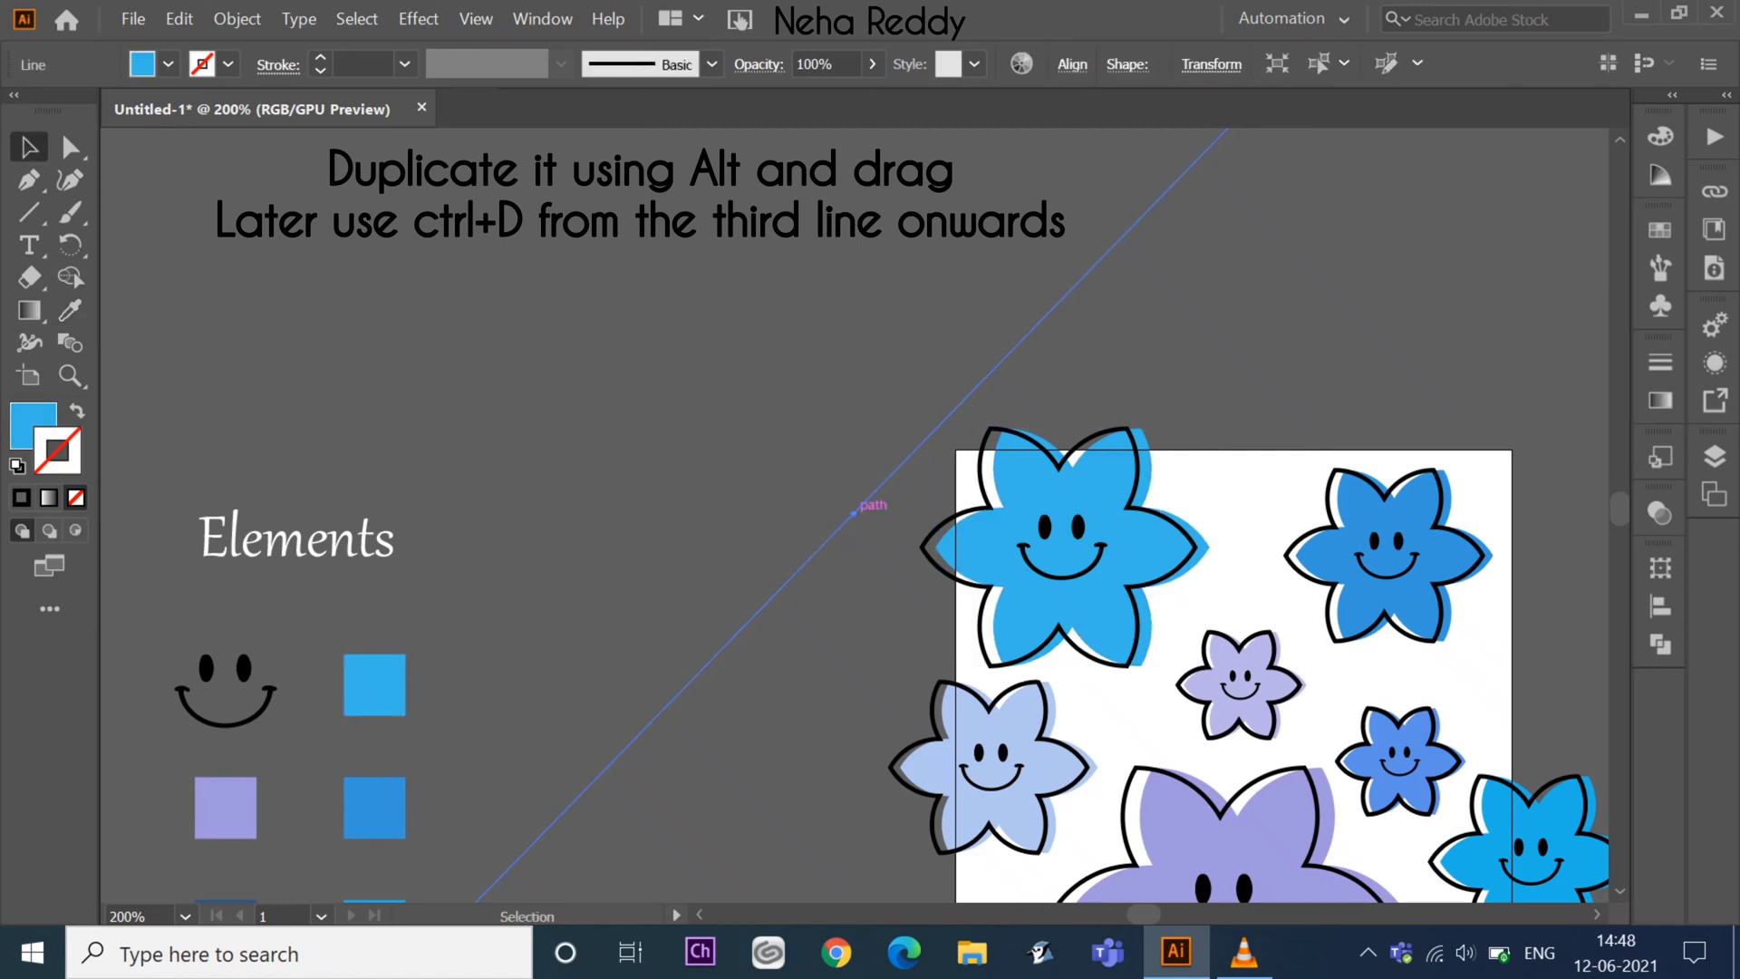
{"action": "left_click_drag", "start_coordinate": [852, 513], "coordinate": [865, 526]}
{"action": "key", "text": "ctrl+d"}
{"action": "key", "text": "ctrl+d"}
{"action": "key", "text": "ctrl+d"}
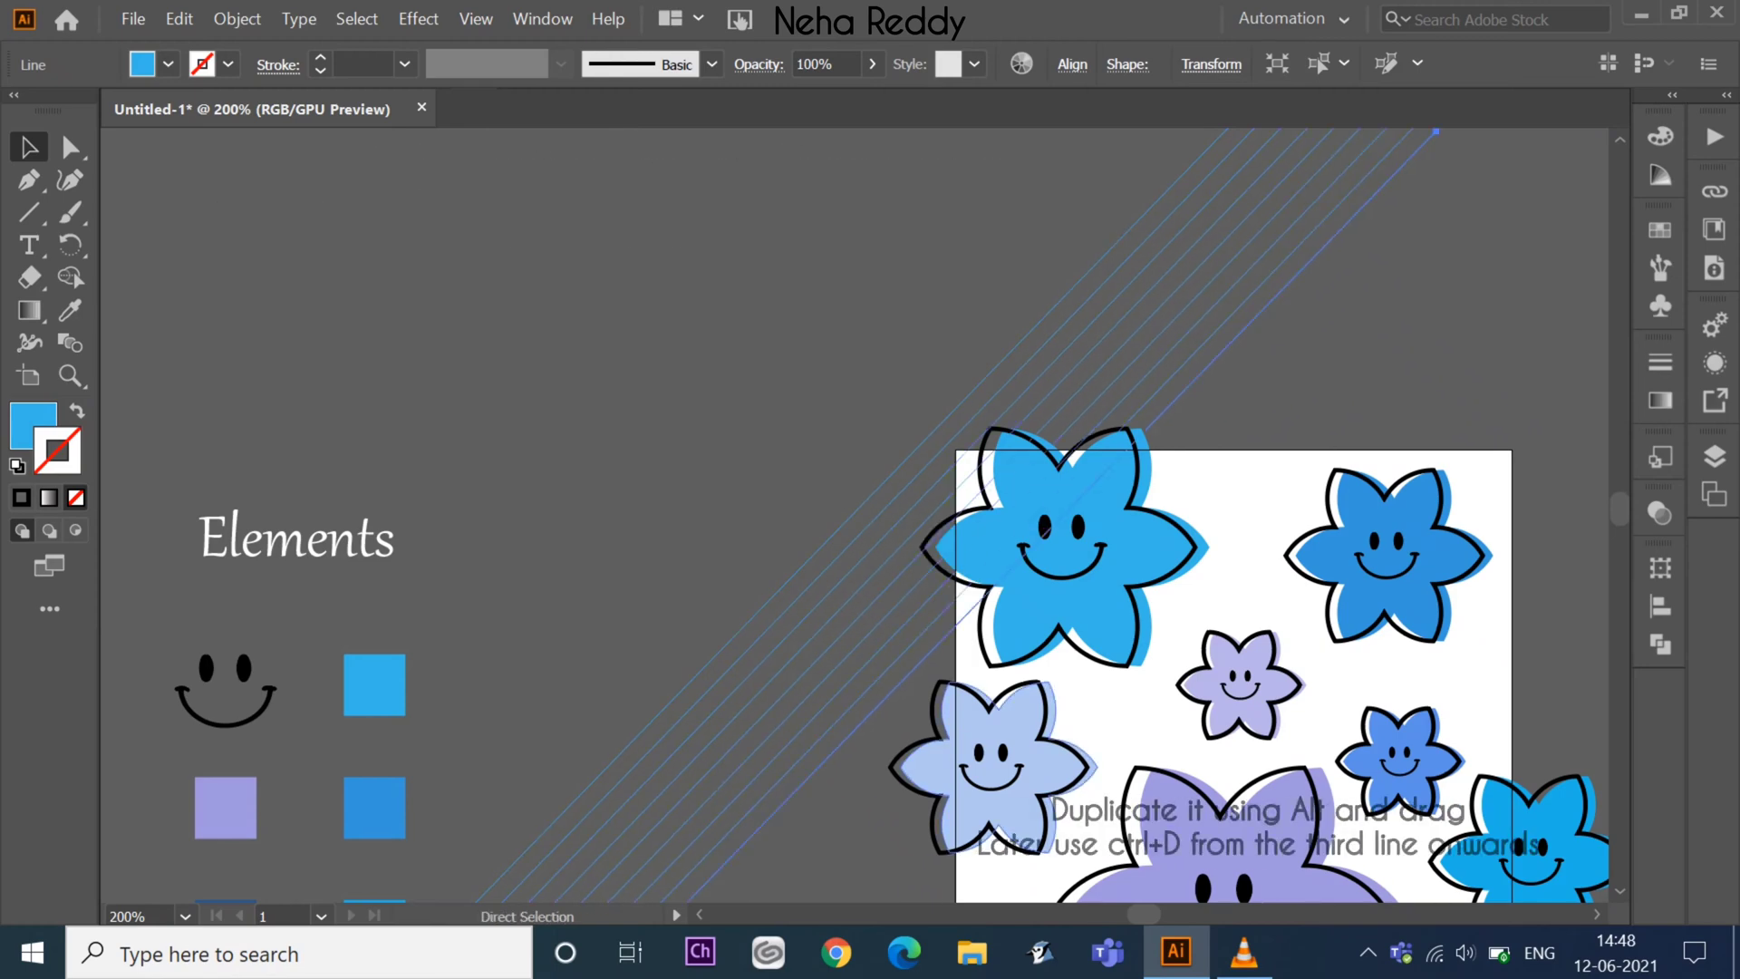
{"action": "key", "text": "ctrl+d"}
{"action": "key", "text": "ctrl+d"}
{"action": "key", "text": "ctrl+d"}
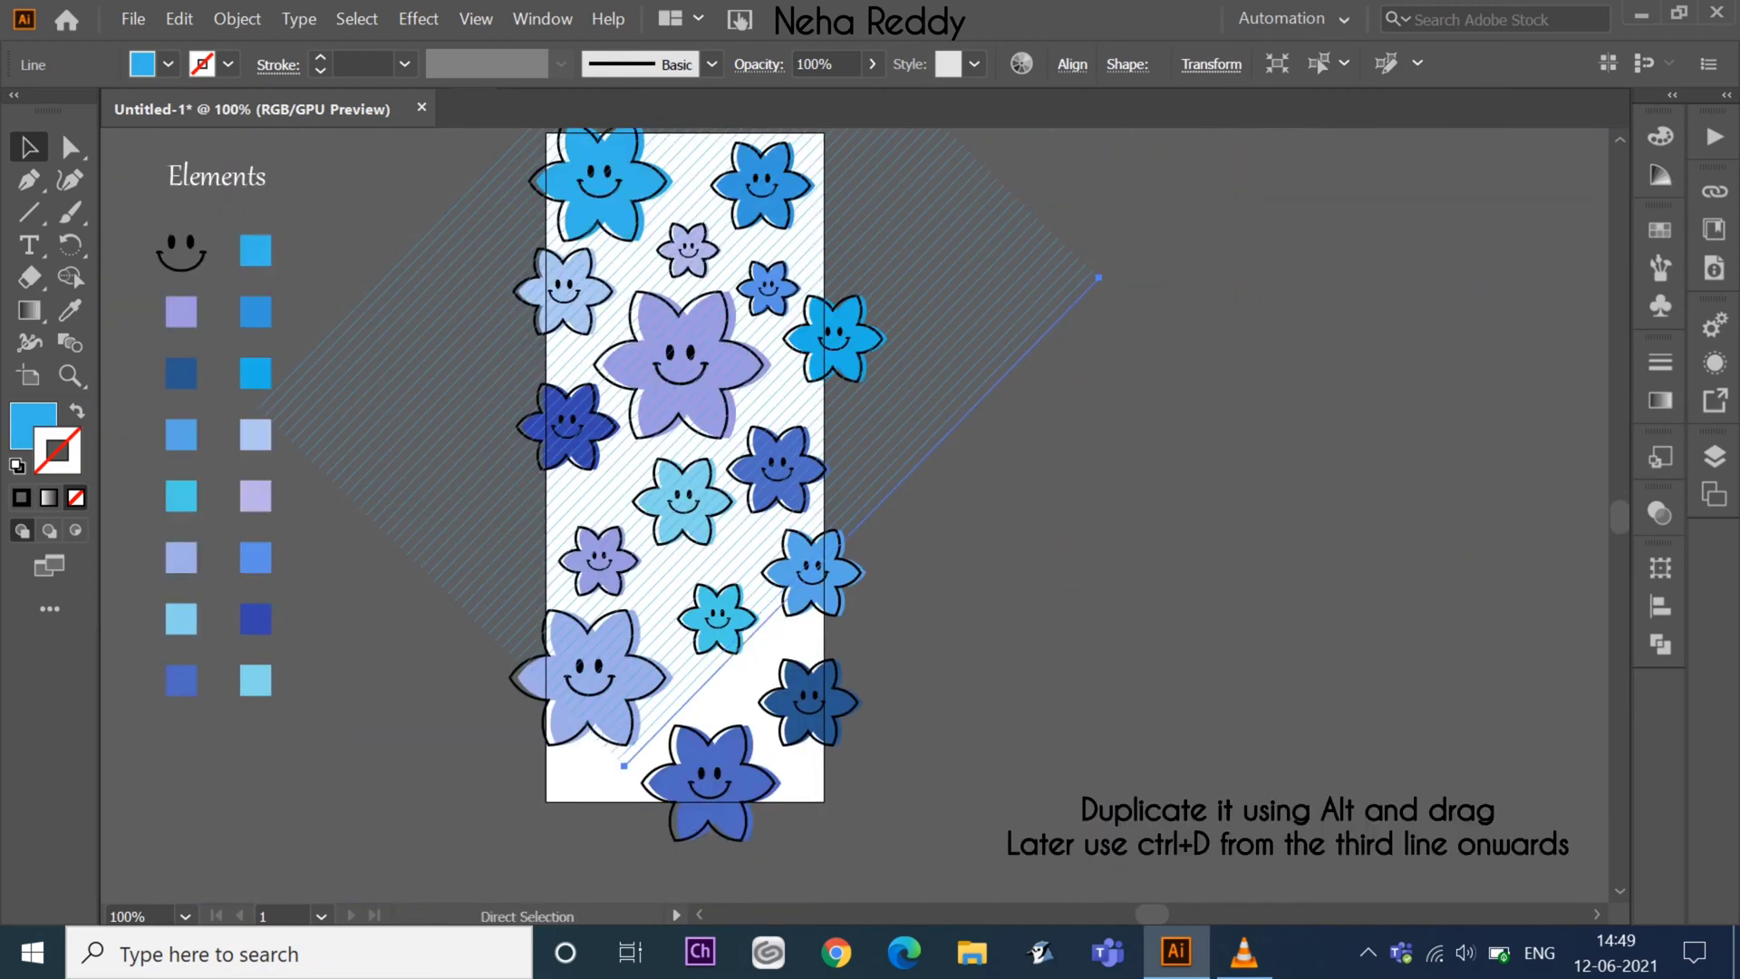
{"action": "key", "text": "ctrl+minus"}
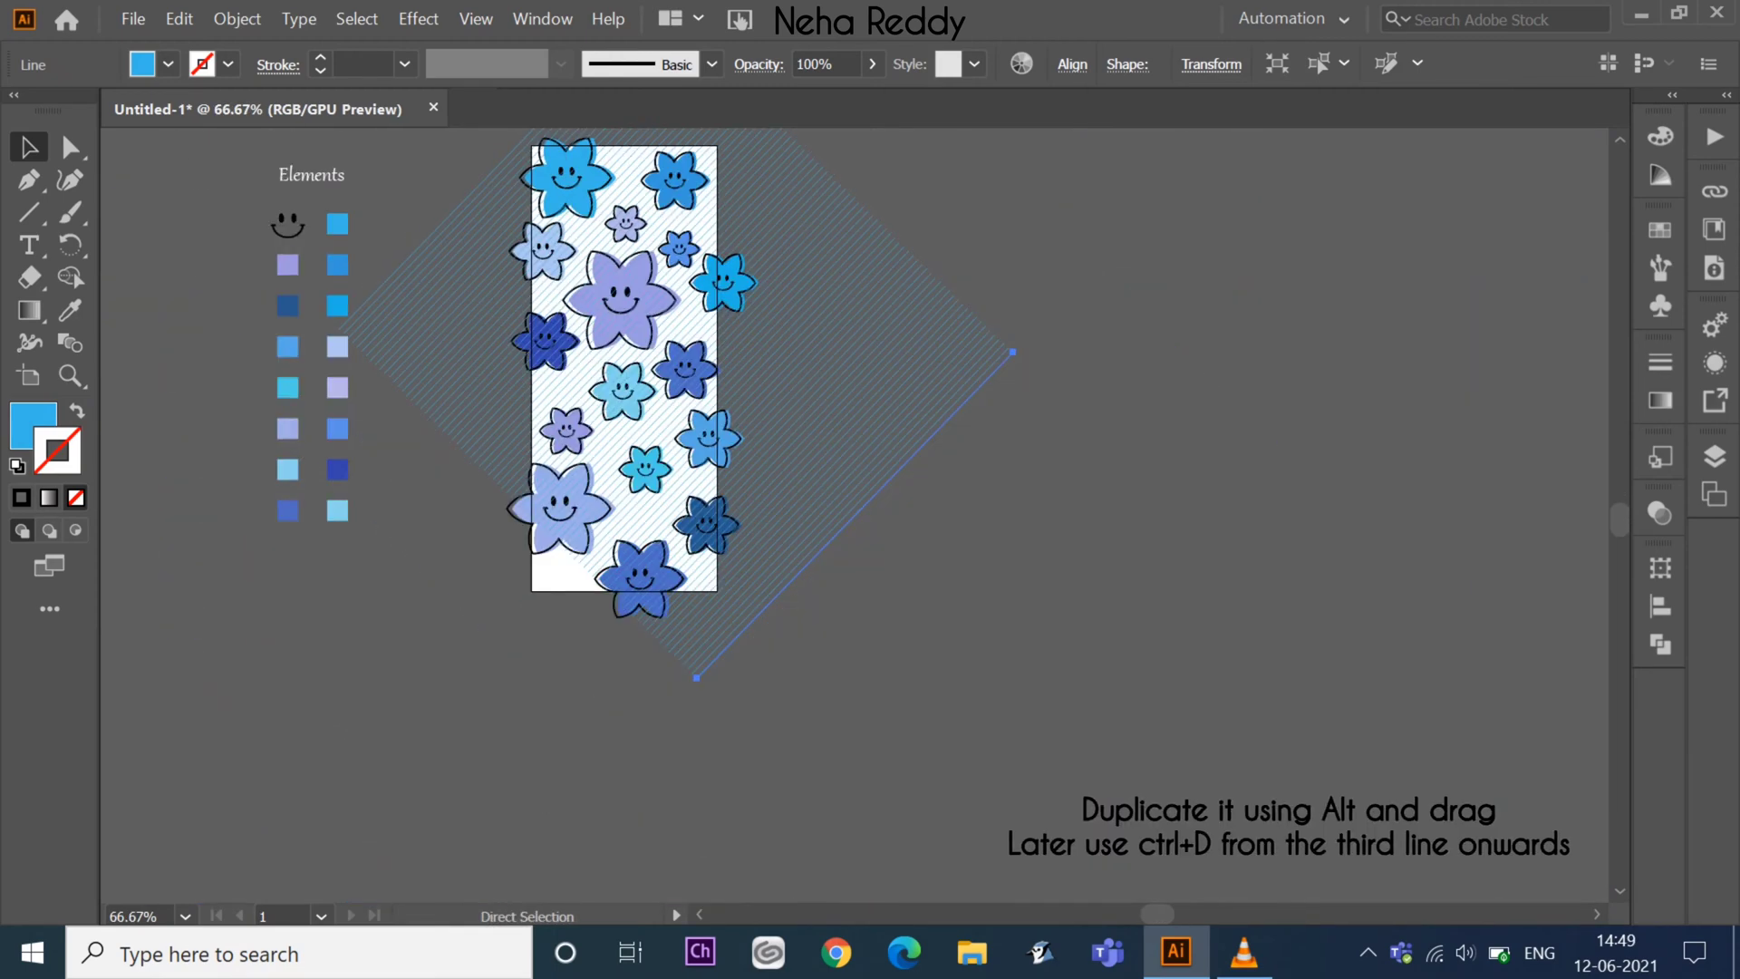
{"action": "key", "text": "ctrl+shift+a"}
{"action": "key", "text": "ctrl+minus"}
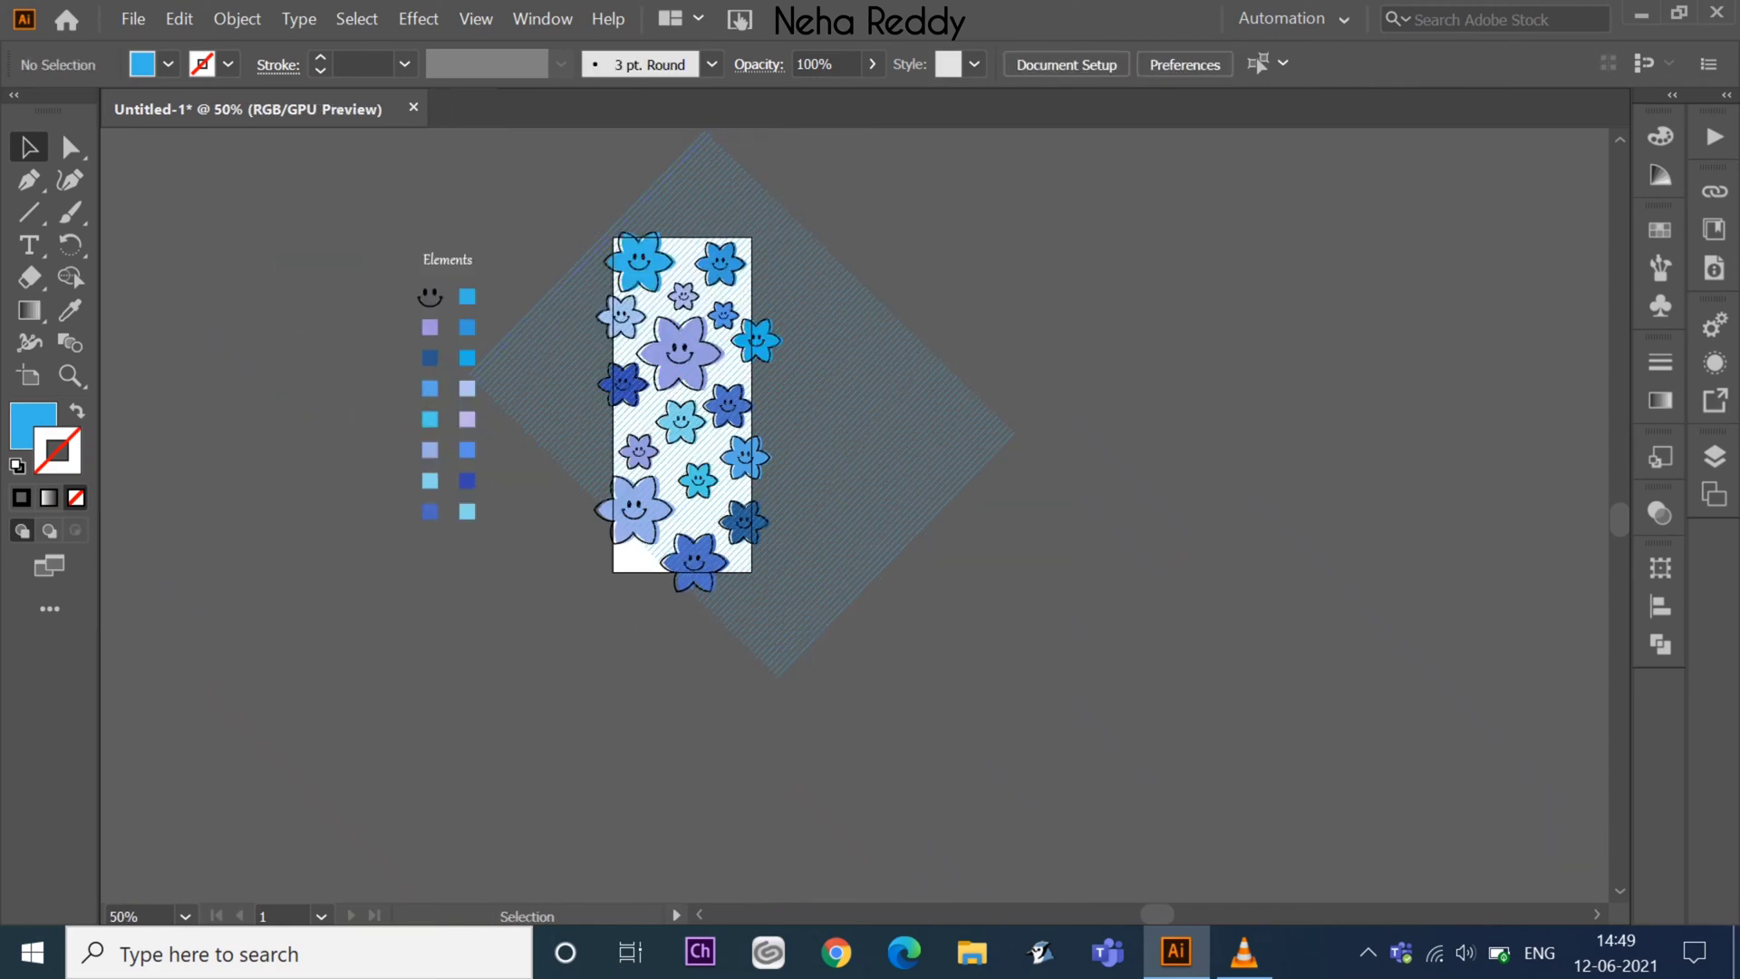
- Select all hatch lines by matching fill and stroke, group them and send them behind the flowers
{"action": "left_click", "coordinate": [356, 18]}
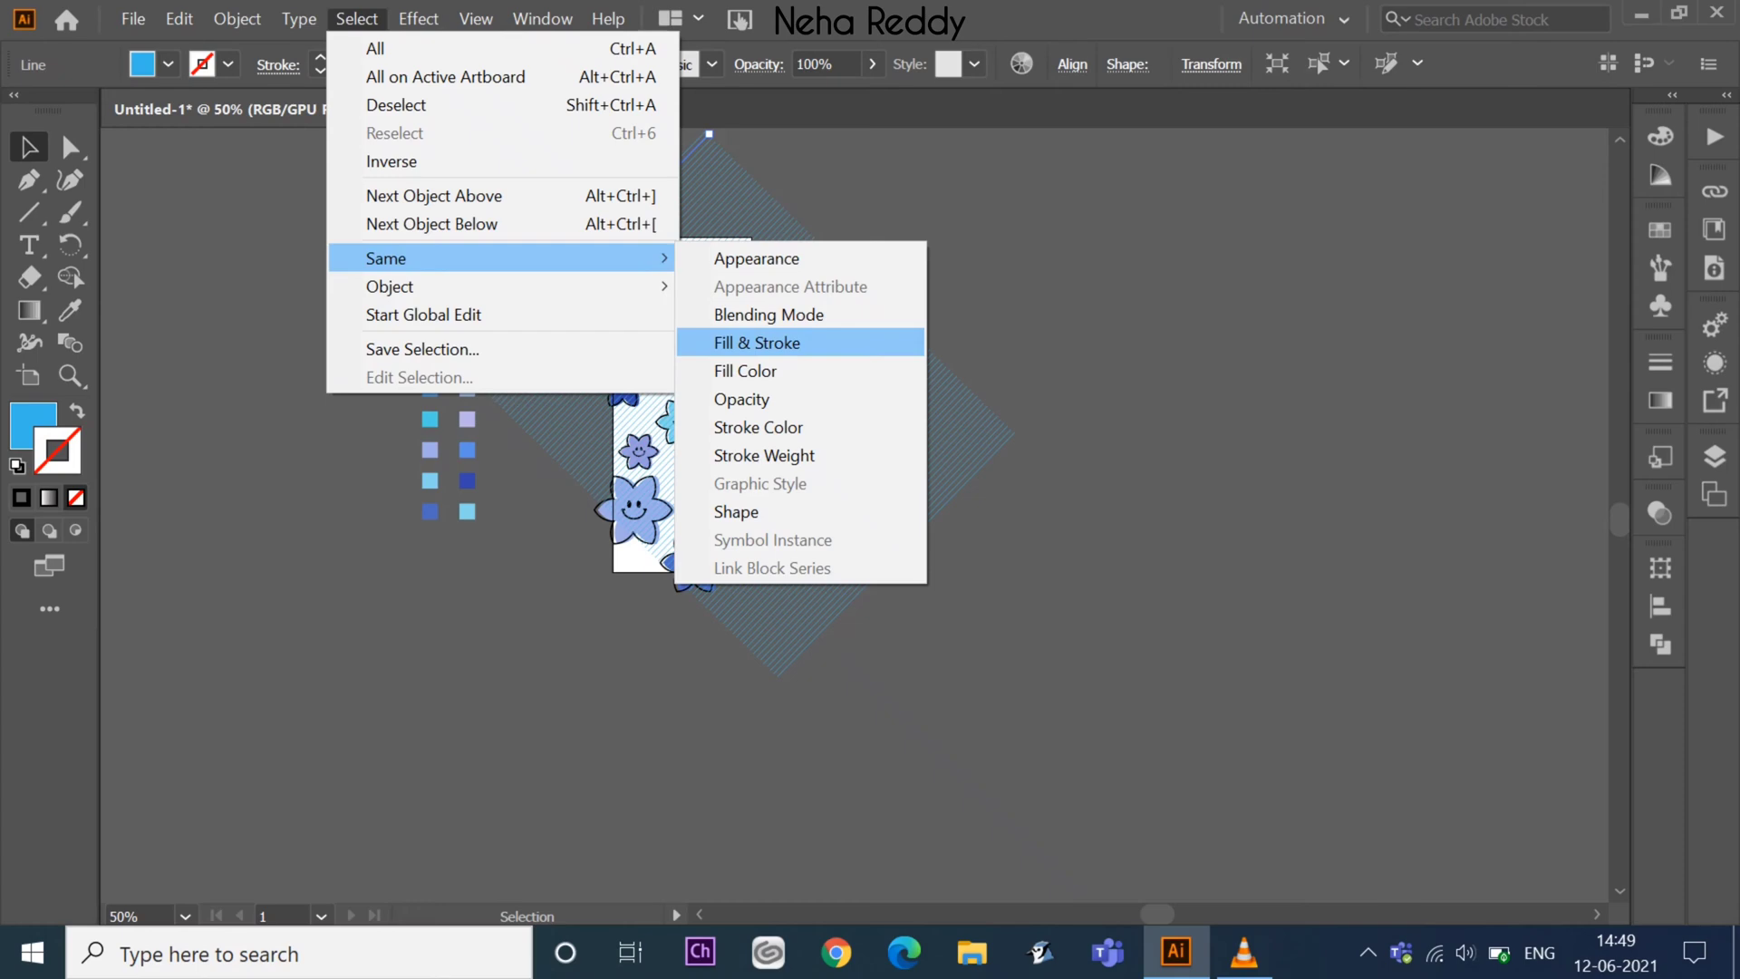
{"action": "left_click", "coordinate": [757, 343]}
{"action": "left_click_drag", "start_coordinate": [930, 384], "coordinate": [890, 409]}
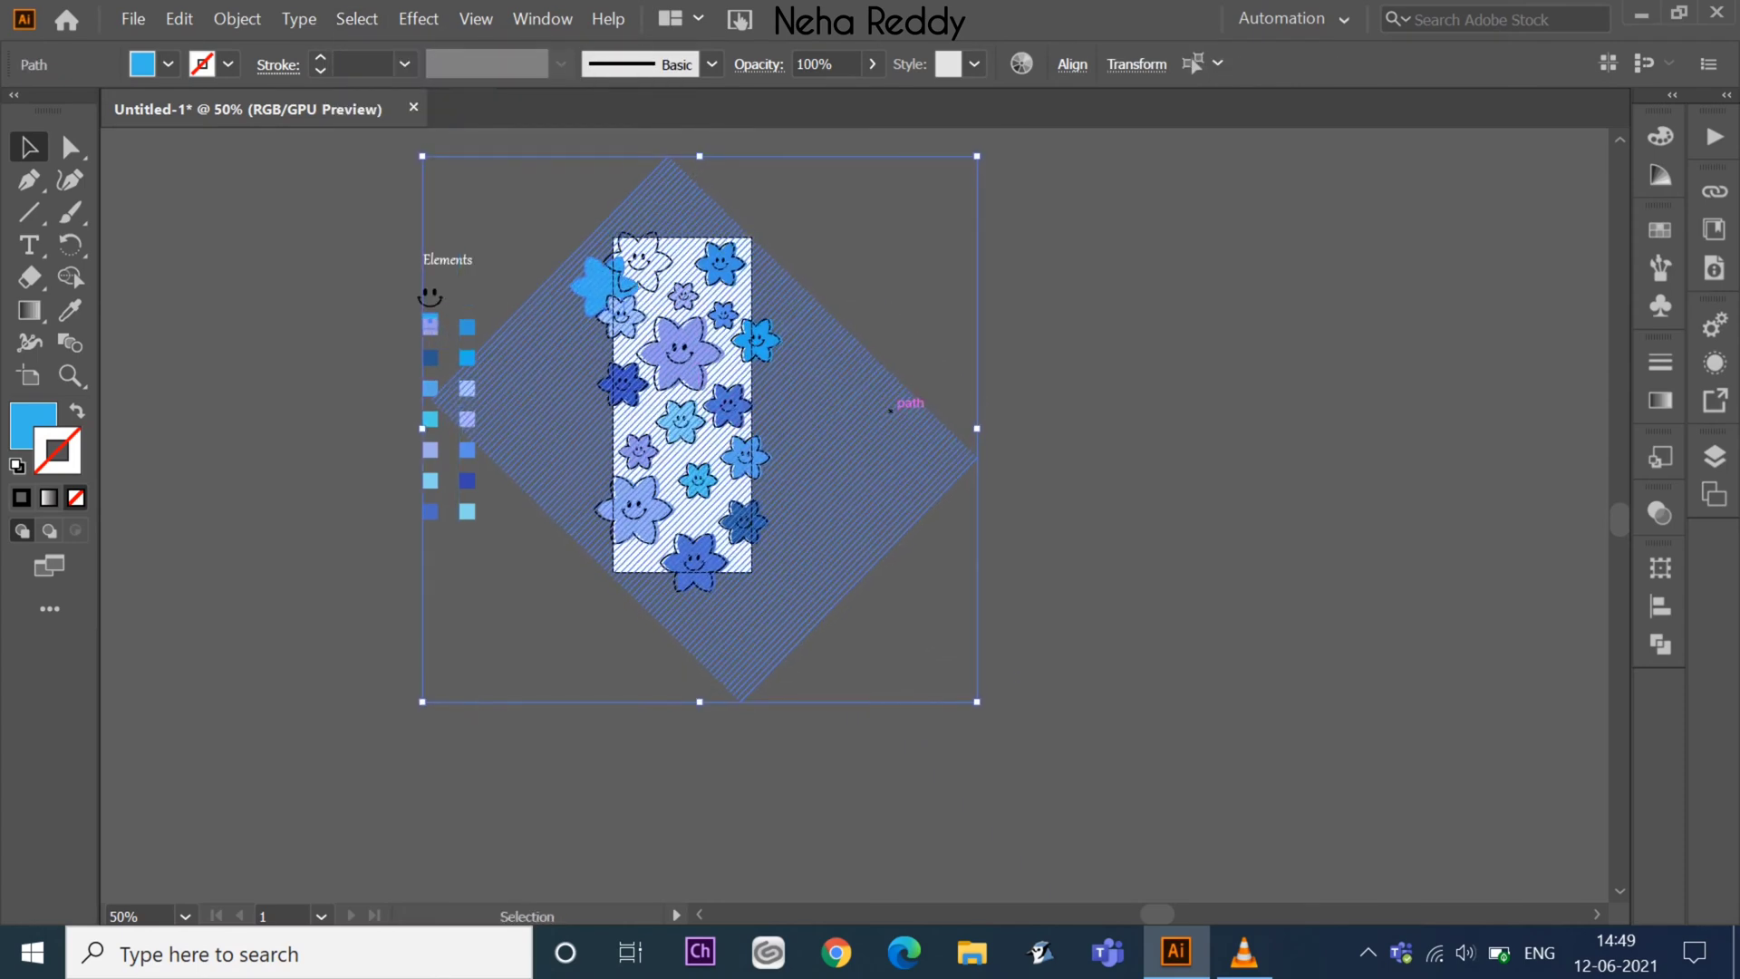
{"action": "key", "text": "ctrl+g"}
{"action": "key", "text": "ctrl+shift+bracketleft"}
{"action": "key", "text": "ctrl+shift+a"}
- Reselect all the hatch lines and lock them in place
{"action": "key", "text": "ctrl+plus"}
{"action": "key", "text": "ctrl+plus"}
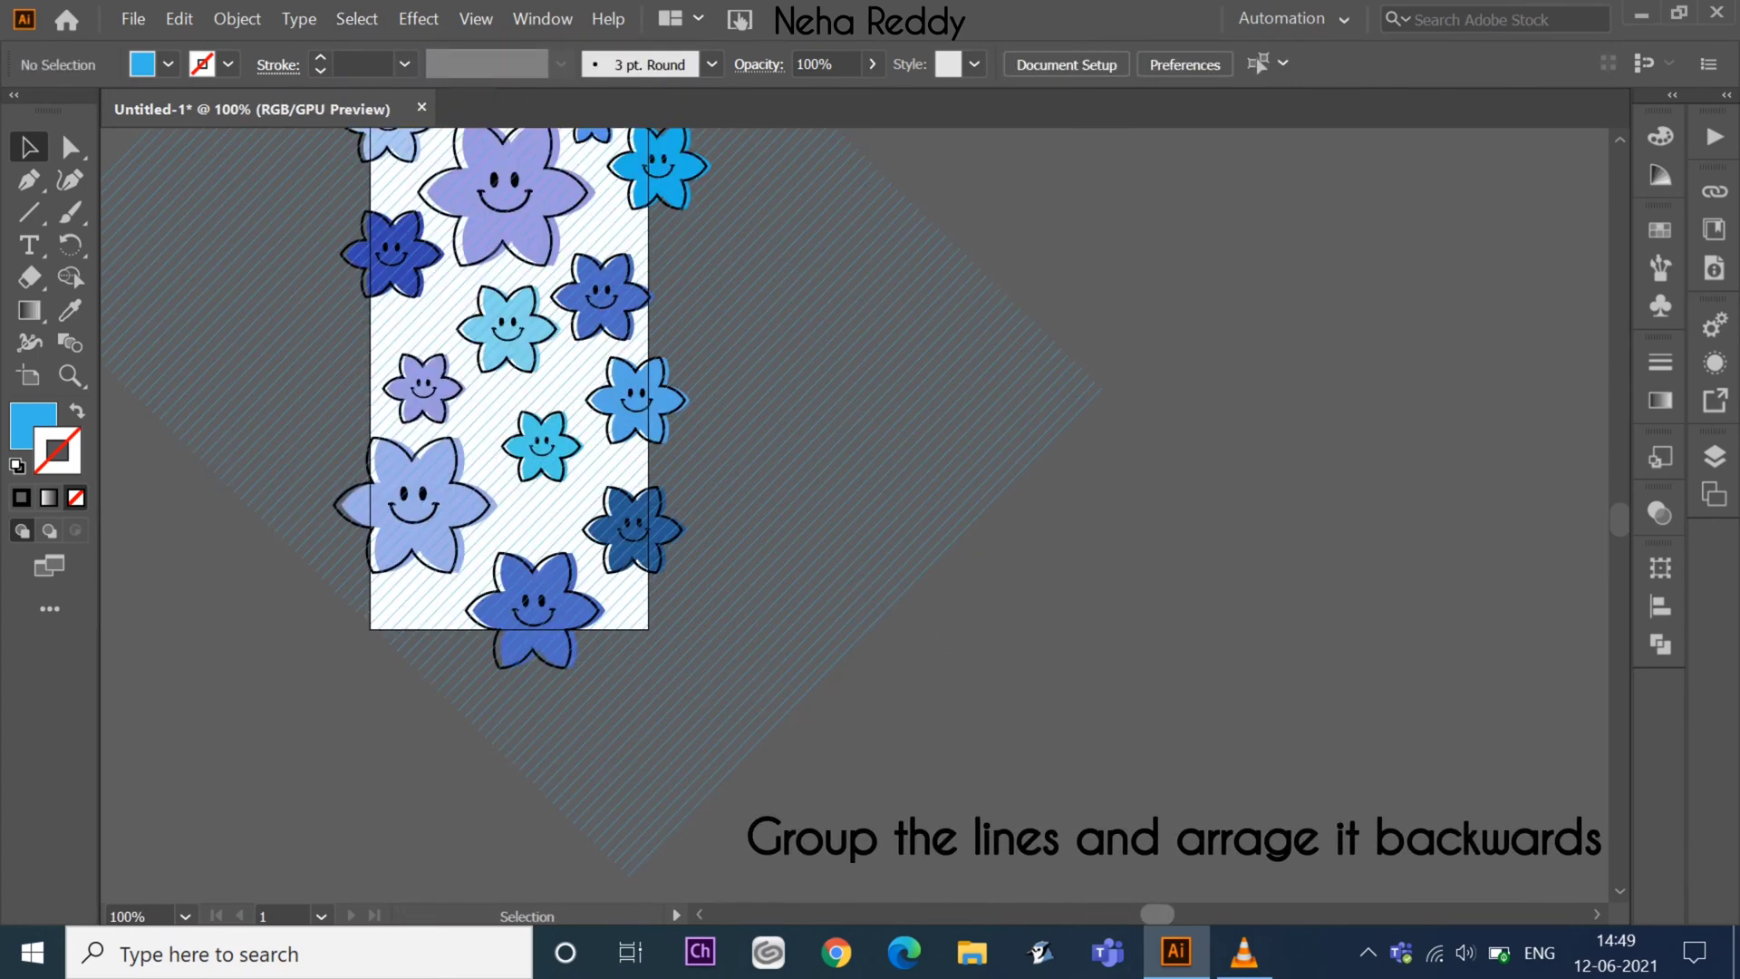
{"action": "scroll", "coordinate": [709, 215], "scroll_direction": "left", "scroll_amount": 5}
{"action": "scroll", "coordinate": [710, 215], "scroll_direction": "up", "scroll_amount": 4}
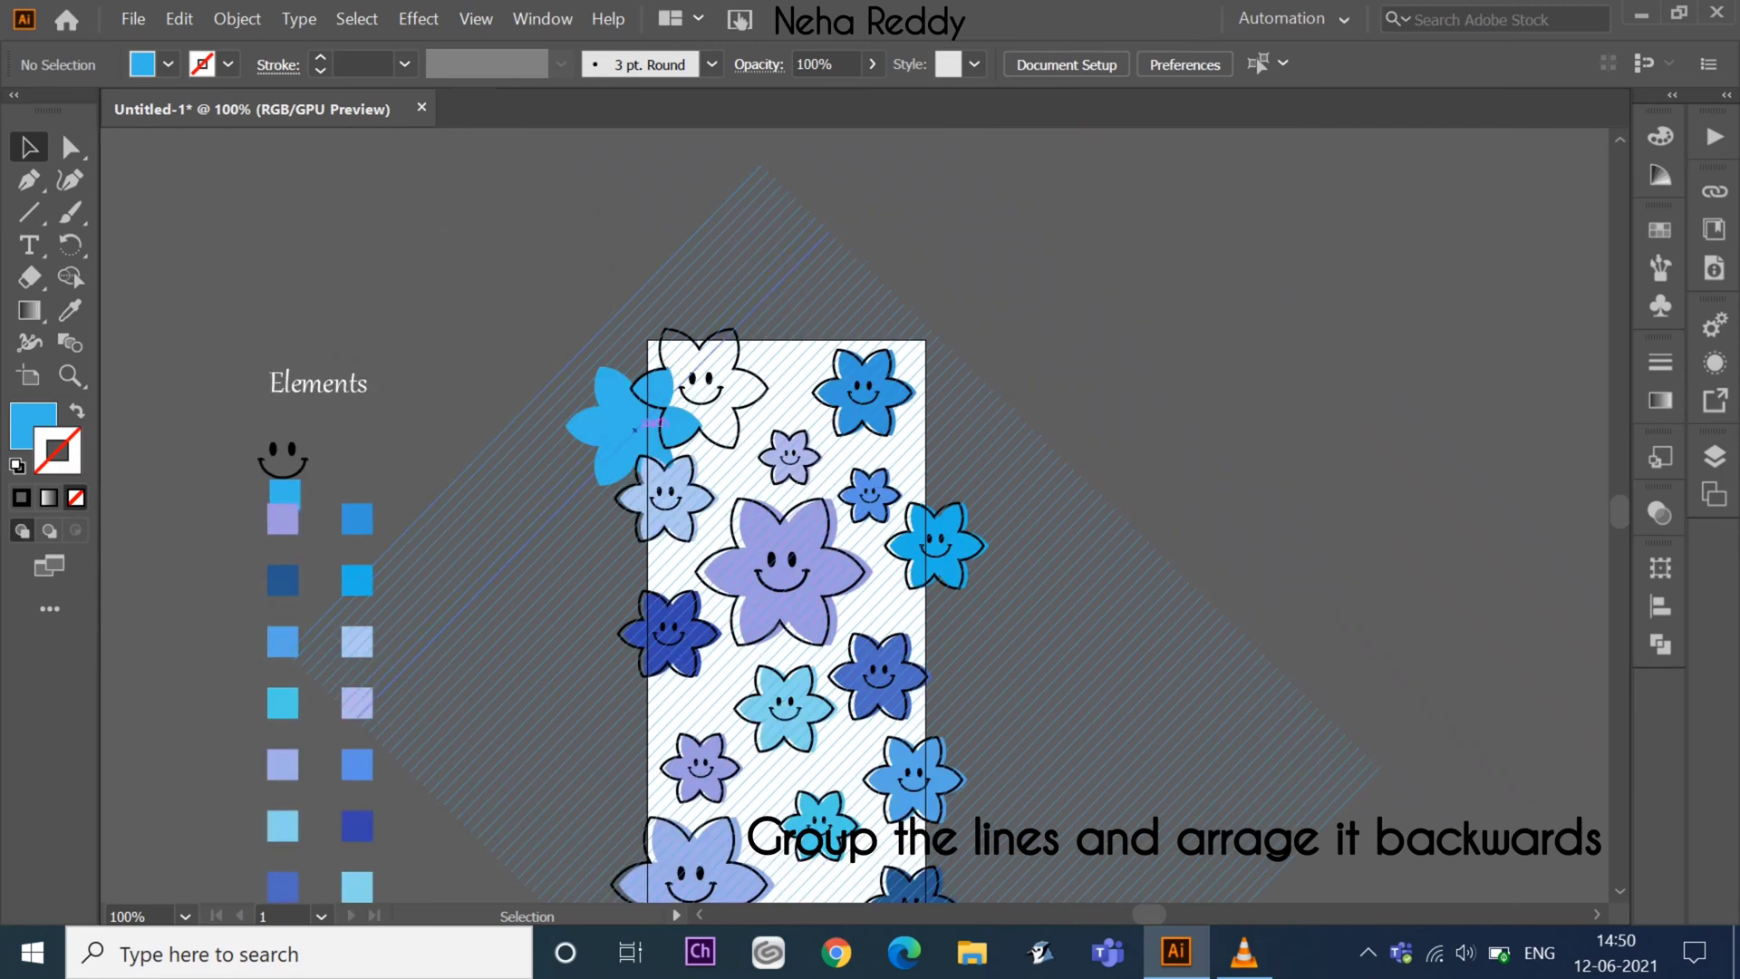
{"action": "left_click", "coordinate": [356, 18]}
{"action": "left_click", "coordinate": [362, 128]}
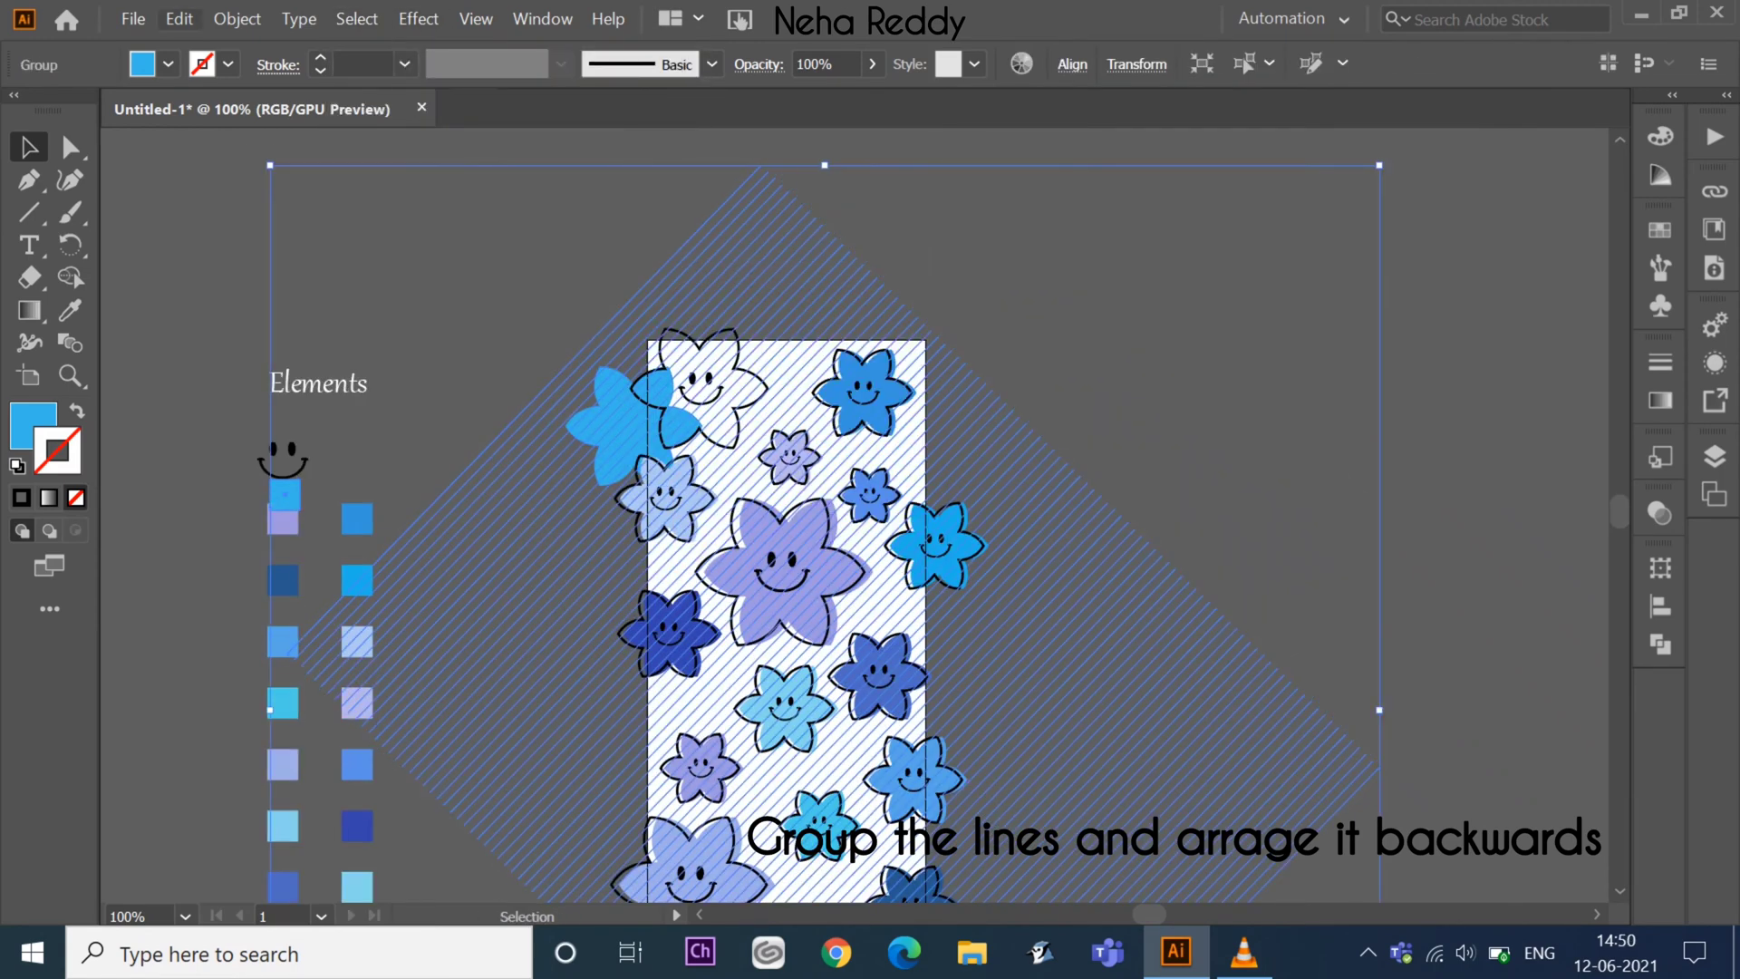
{"action": "left_click", "coordinate": [236, 18]}
{"action": "left_click", "coordinate": [689, 161]}
- Move the top-left blue flower back onto the artboard corner and return to 100% view
{"action": "left_click", "coordinate": [617, 426]}
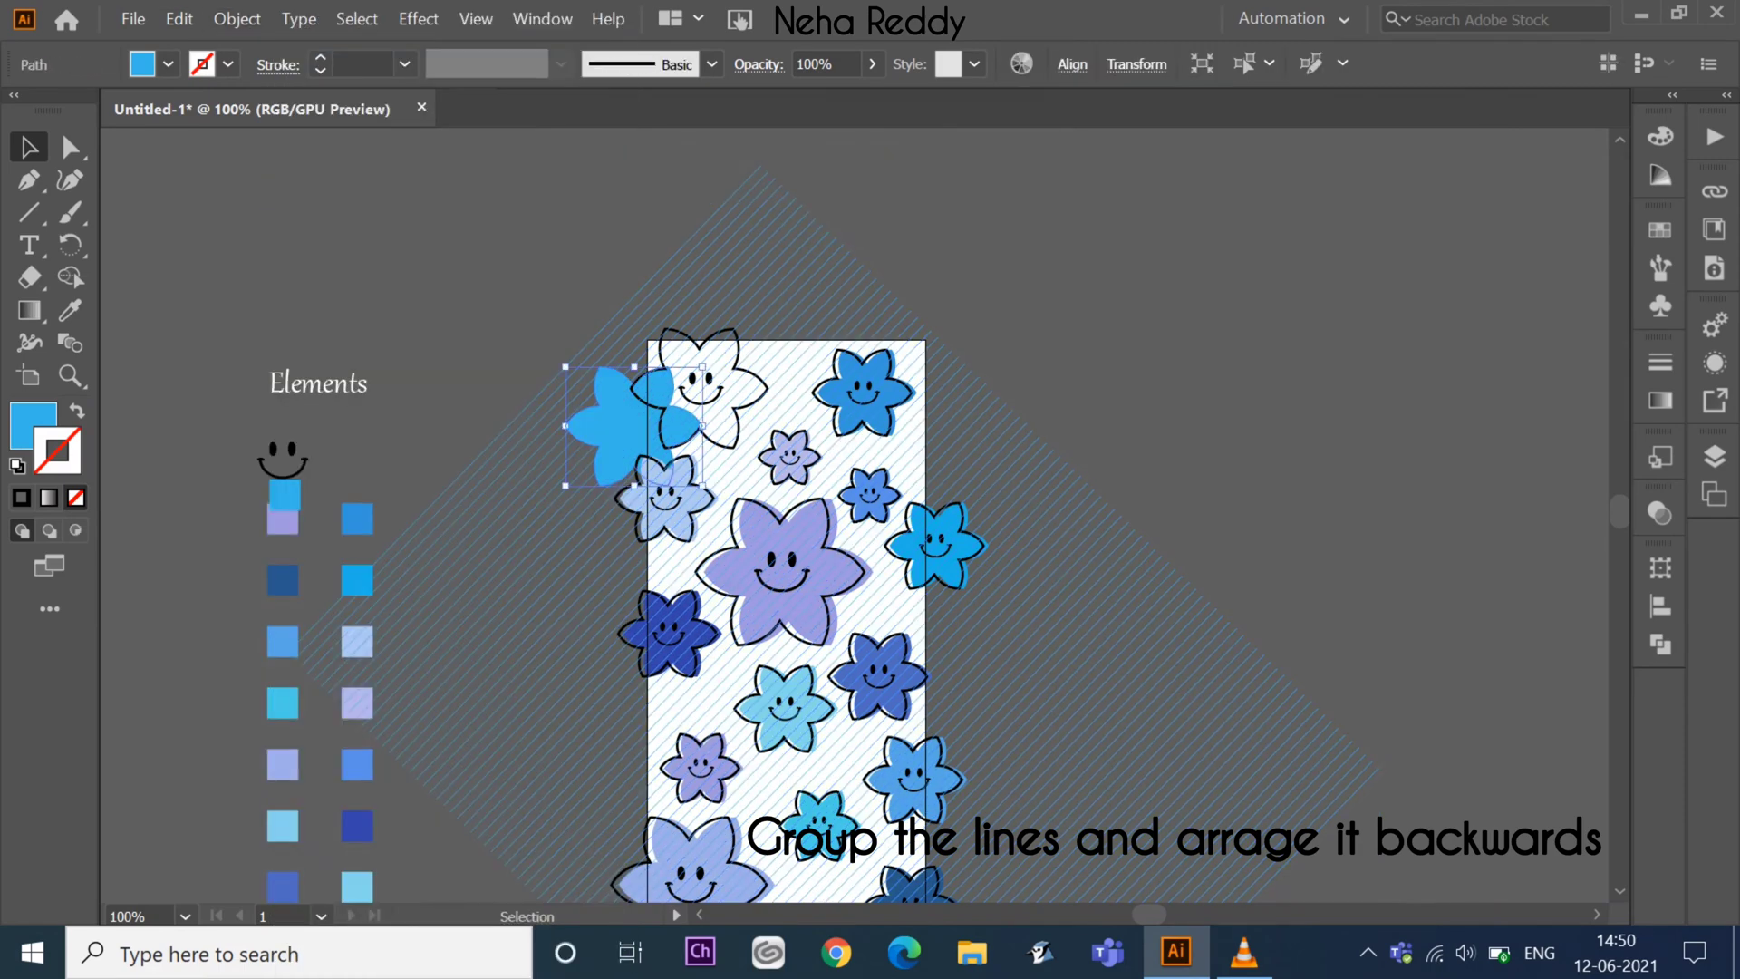
{"action": "scroll", "coordinate": [533, 389], "scroll_direction": "up", "scroll_amount": 3}
{"action": "left_click_drag", "start_coordinate": [940, 493], "coordinate": [1083, 421]}
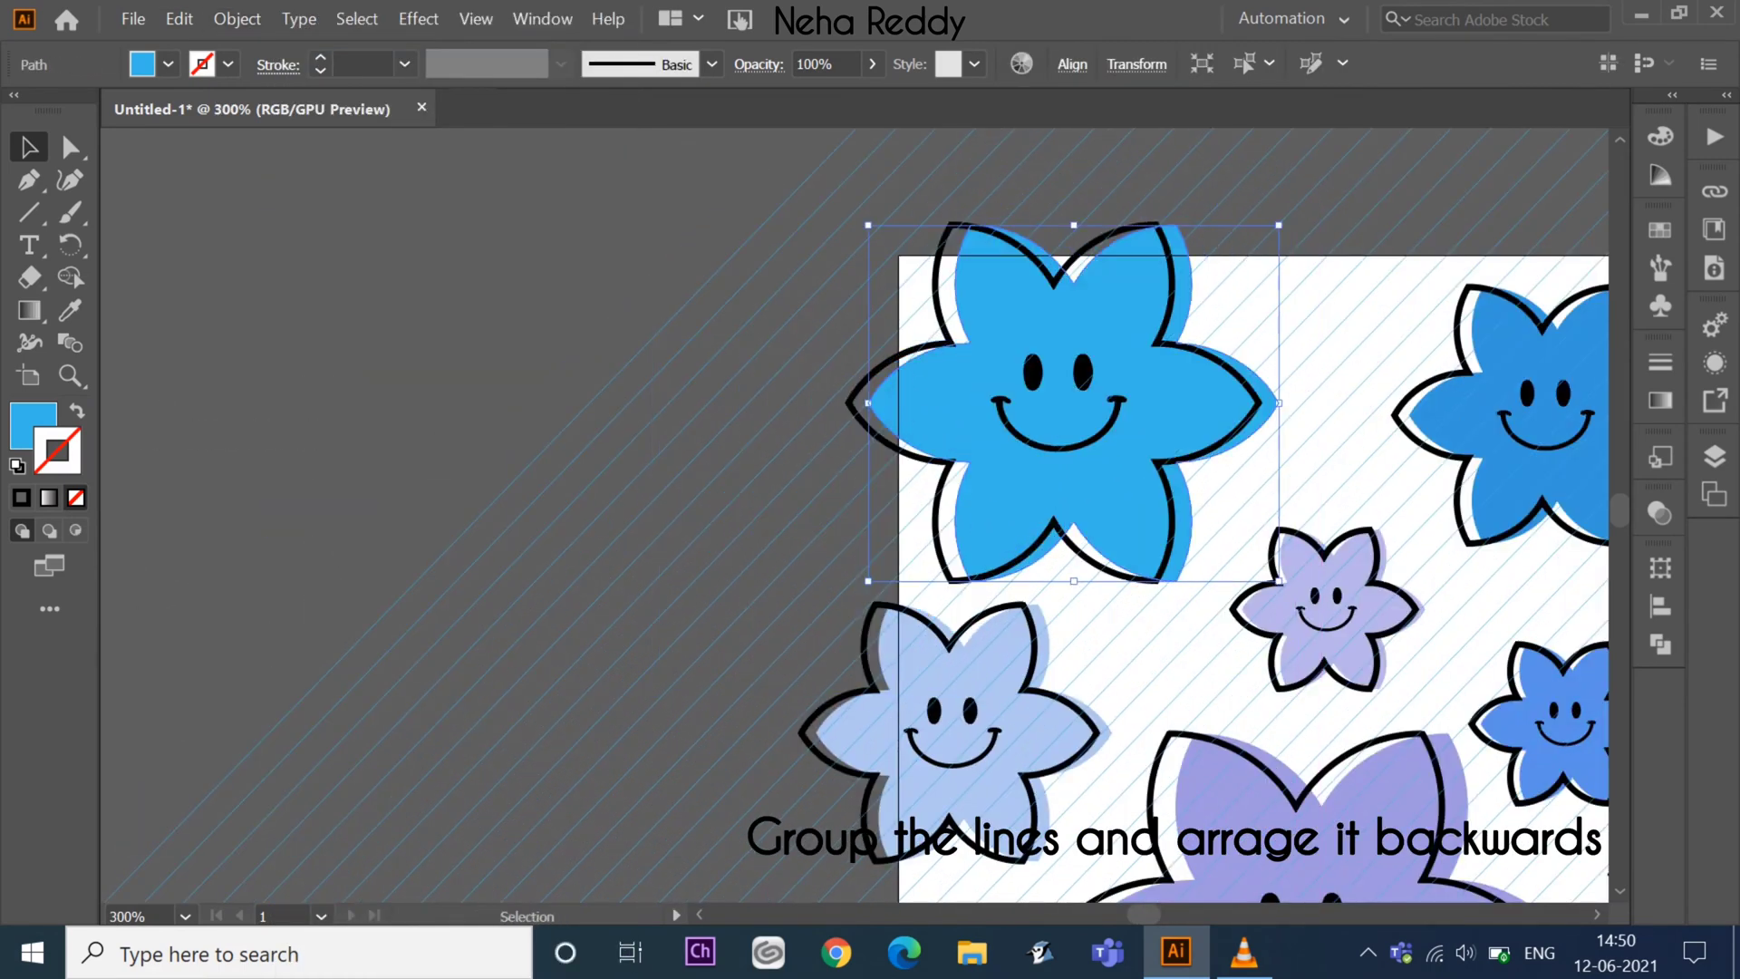
{"action": "key", "text": "ctrl+shift+a"}
{"action": "scroll", "coordinate": [854, 335], "scroll_direction": "down", "scroll_amount": 3}
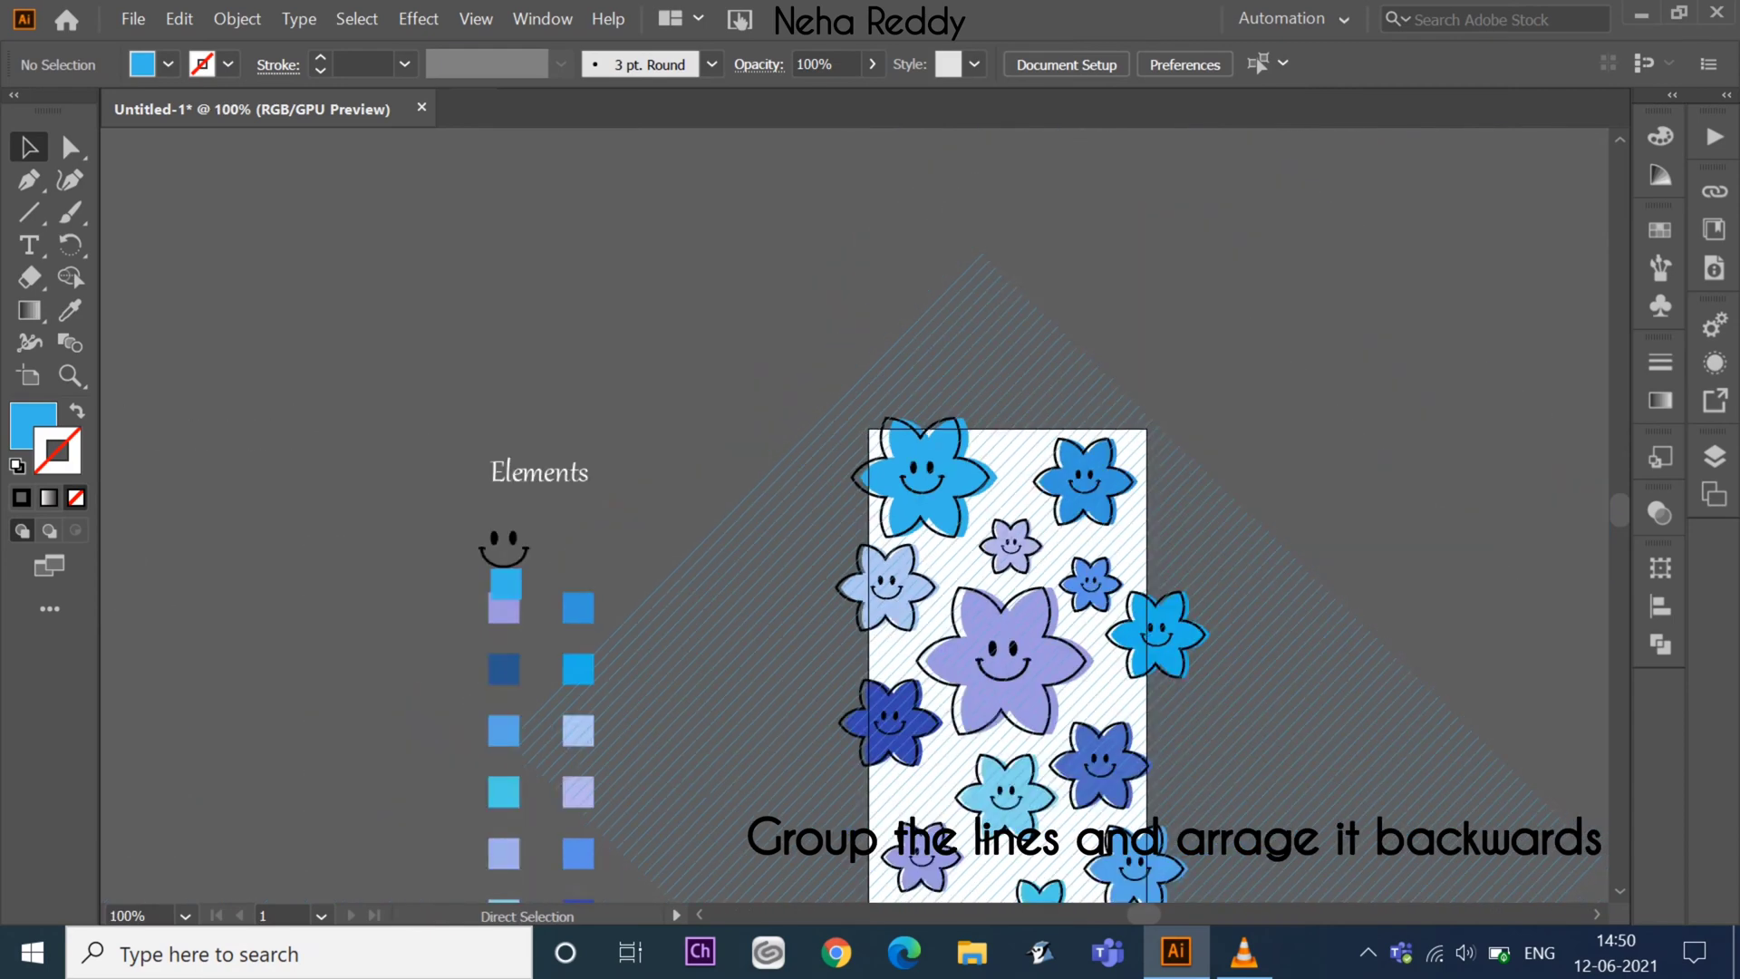
{"action": "scroll", "coordinate": [853, 335], "scroll_direction": "down", "scroll_amount": 1}
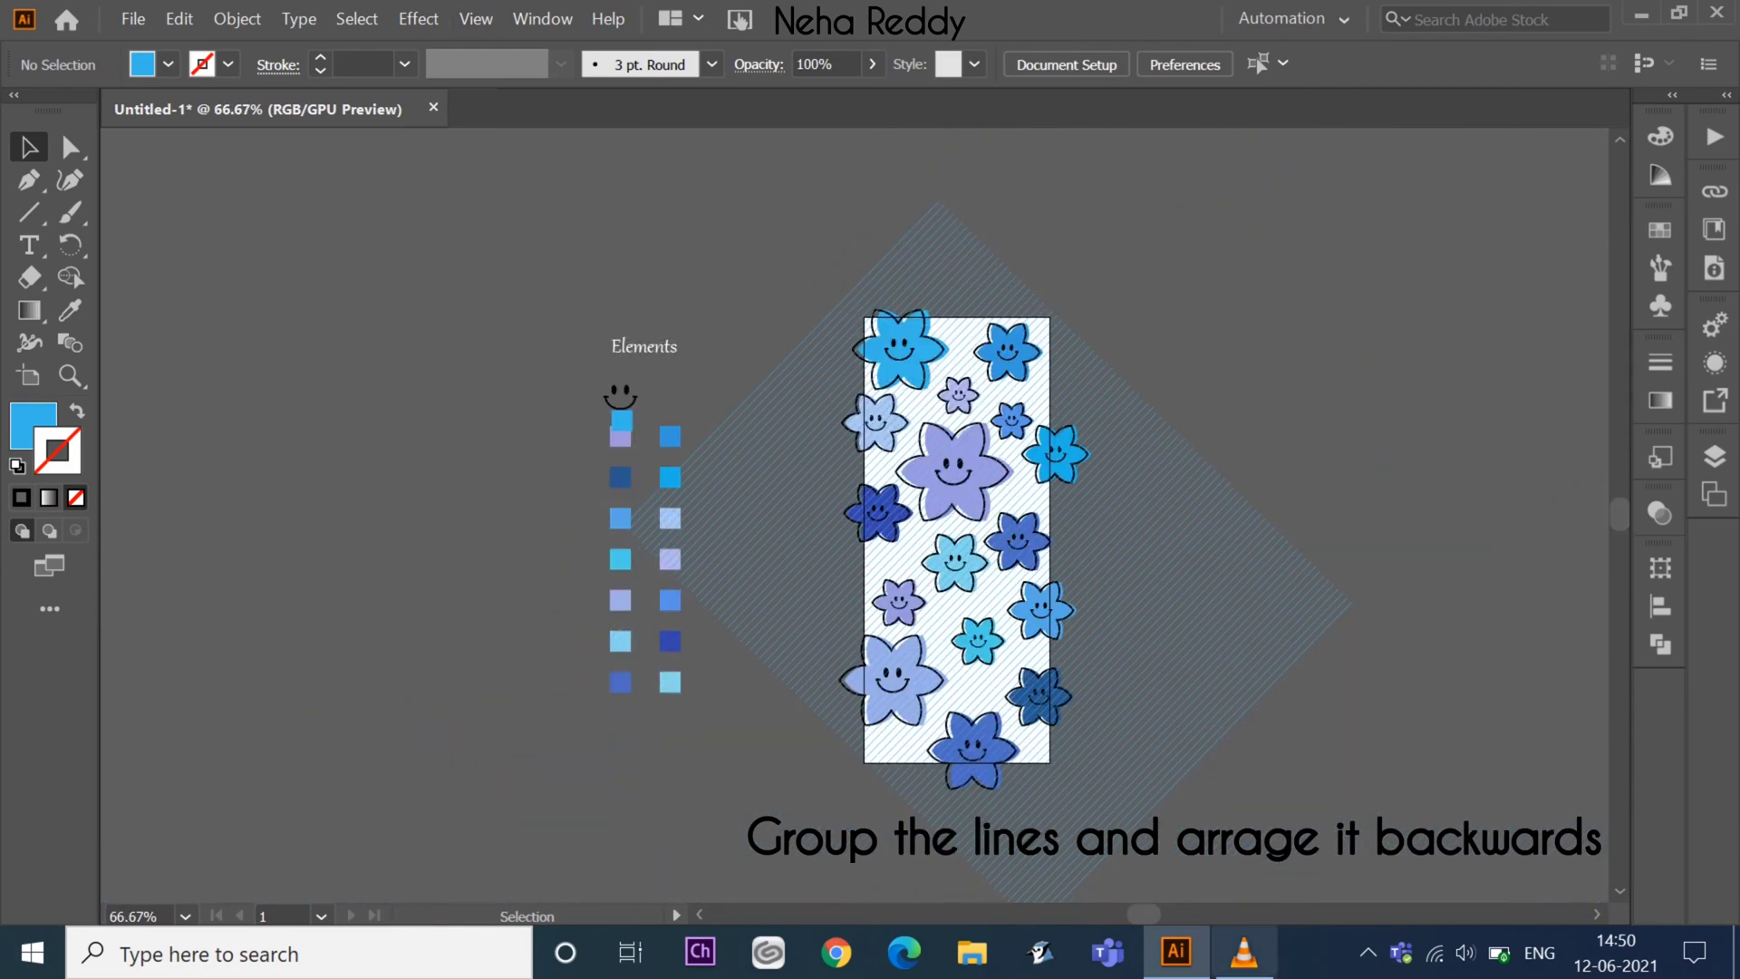
{"action": "key", "text": "ctrl+1"}
{"action": "left_click", "coordinate": [476, 18]}
- Turn on Trim View so the pattern is cropped to the artboard edges
{"action": "left_click", "coordinate": [577, 160]}
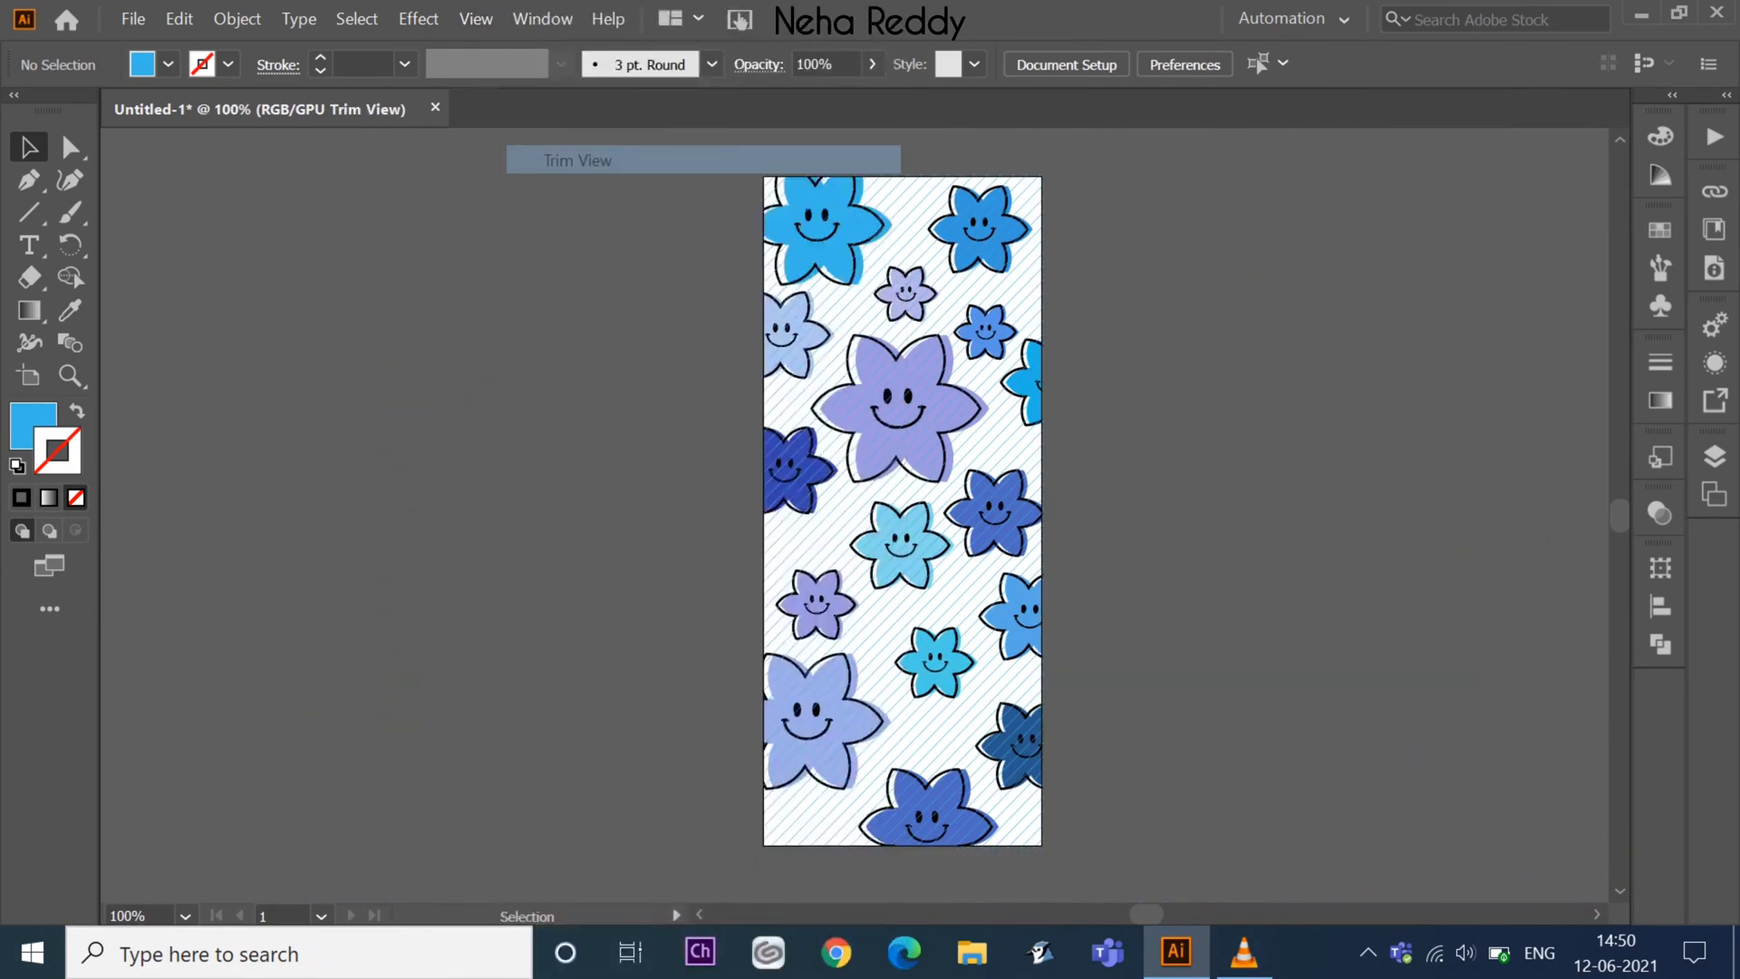
{"action": "left_click", "coordinate": [476, 18]}
{"action": "left_click", "coordinate": [577, 160]}
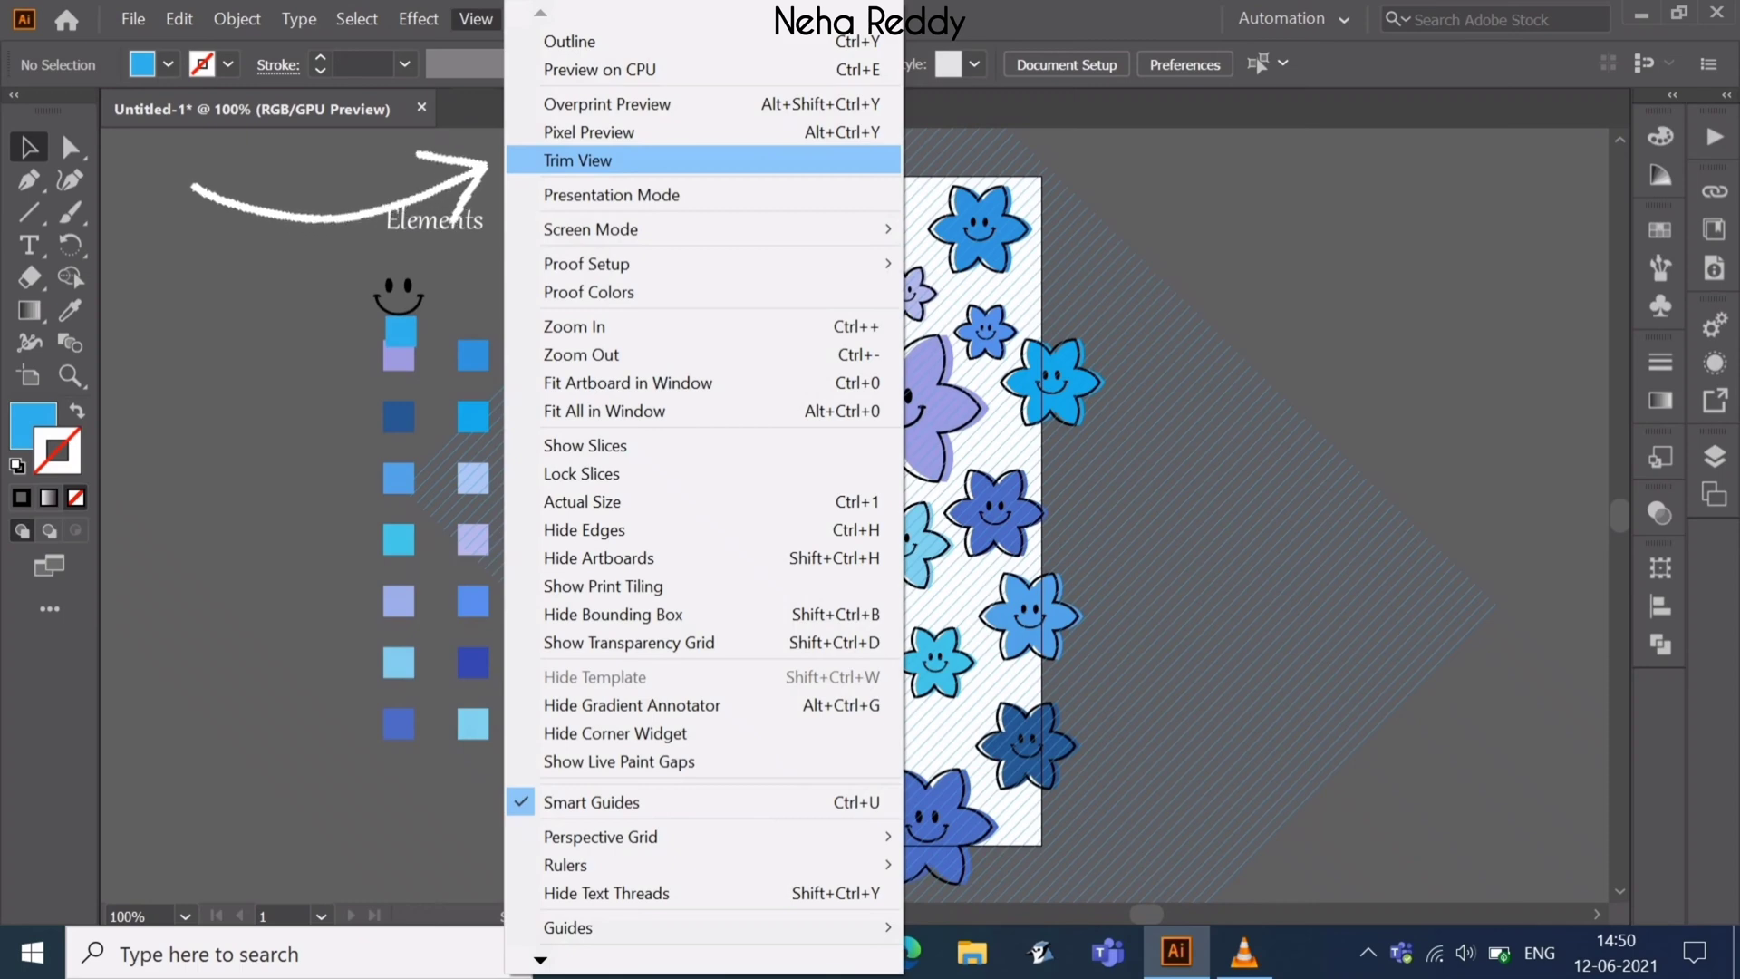
{"action": "left_click", "coordinate": [577, 159]}
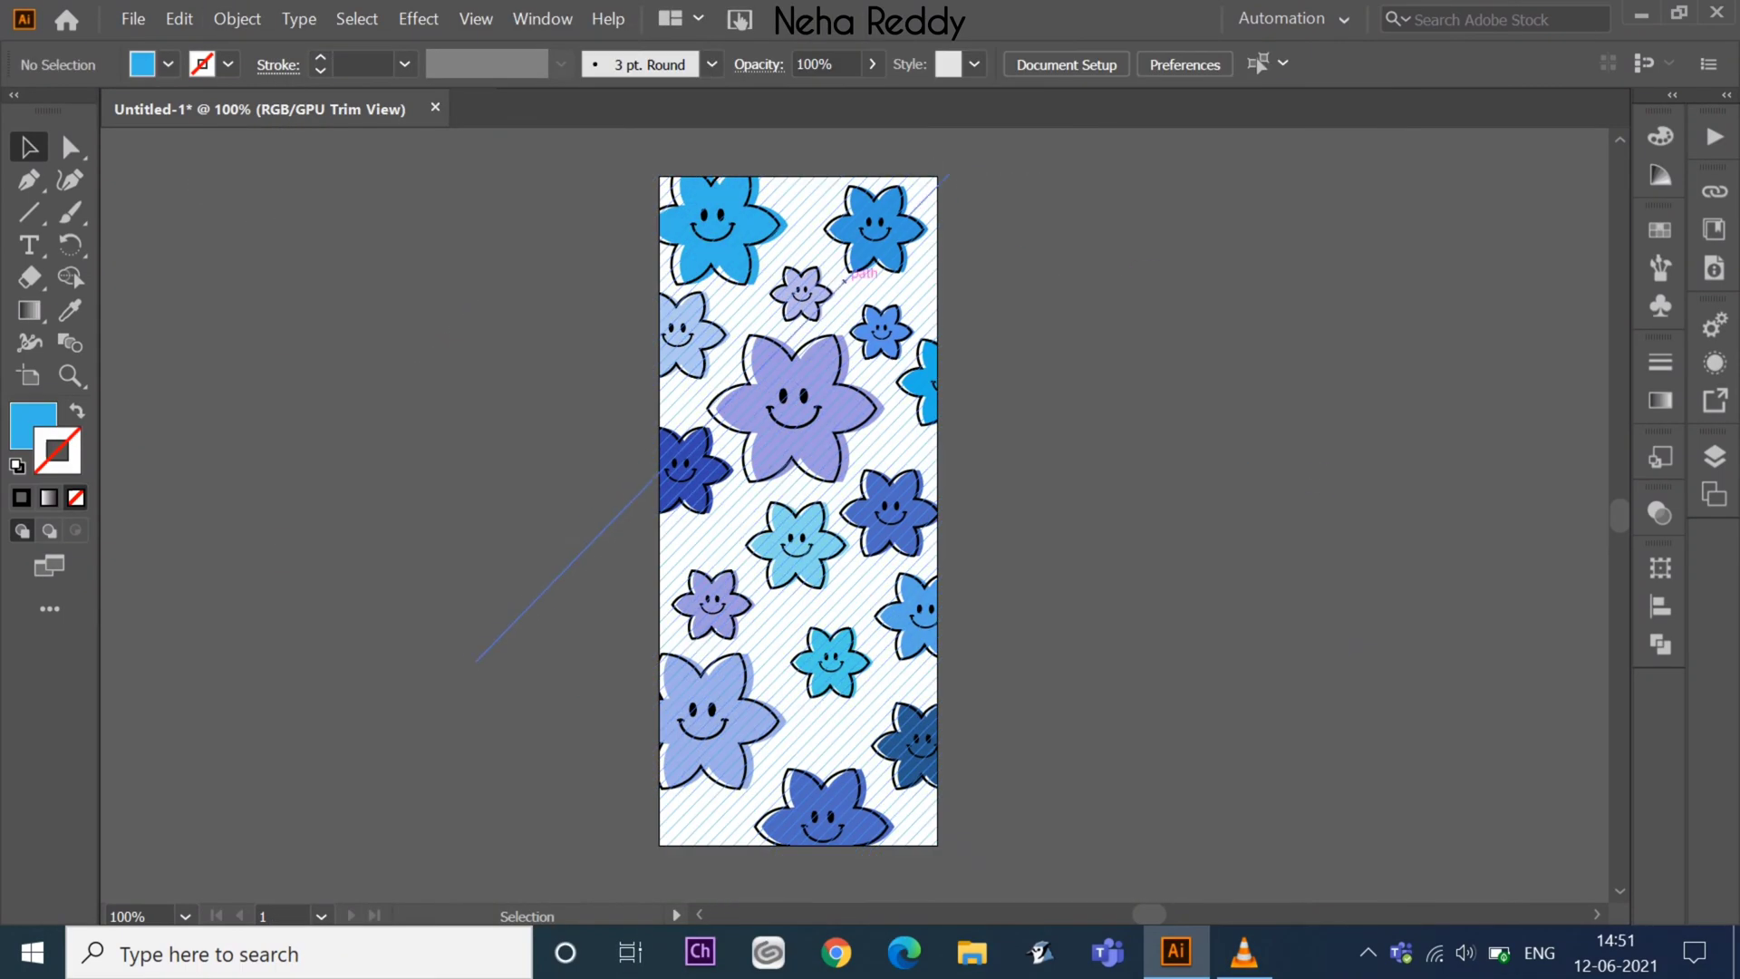
- Send the hatched lines backward behind the flowers and zoom to 300%
{"action": "right_click", "coordinate": [841, 274]}
{"action": "left_click", "coordinate": [1177, 632]}
{"action": "key", "text": "ctrl+shift+a"}
{"action": "key", "text": "ctrl+="}
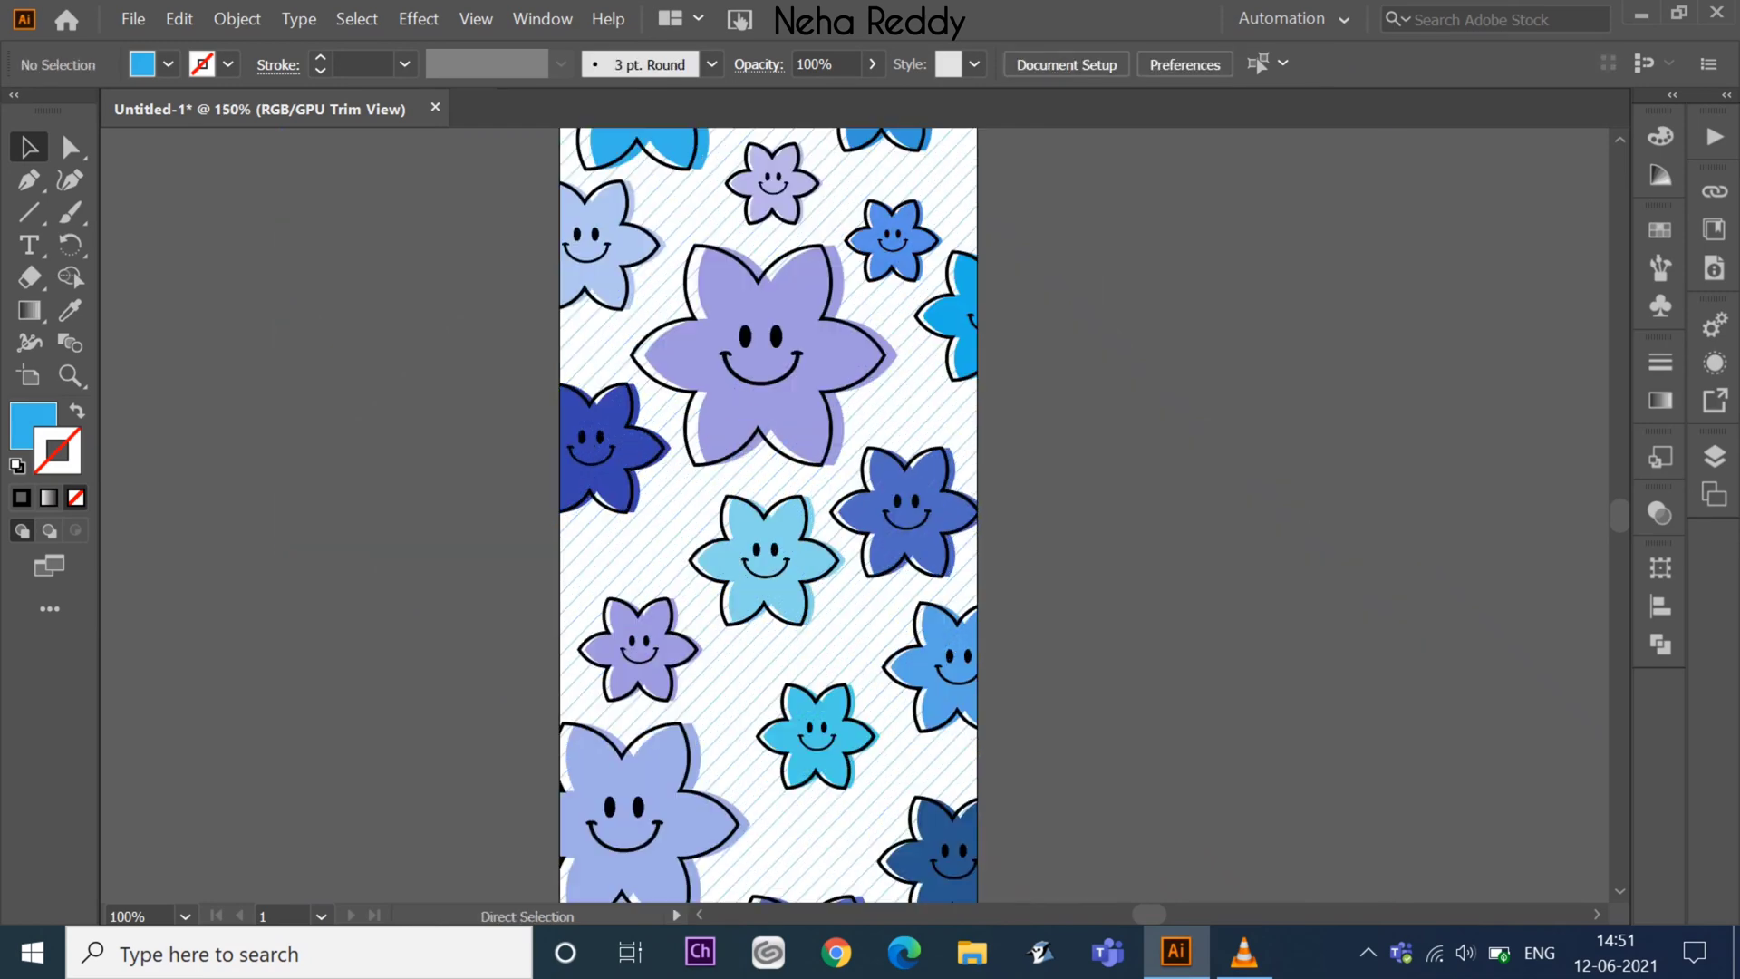
{"action": "key", "text": "ctrl+="}
{"action": "key", "text": "ctrl+="}
- Scroll across the pattern to inspect it, then zoom out to the whole artboard
{"action": "scroll", "coordinate": [685, 515], "scroll_direction": "down", "scroll_amount": 5}
{"action": "scroll", "coordinate": [685, 515], "scroll_direction": "down", "scroll_amount": 5}
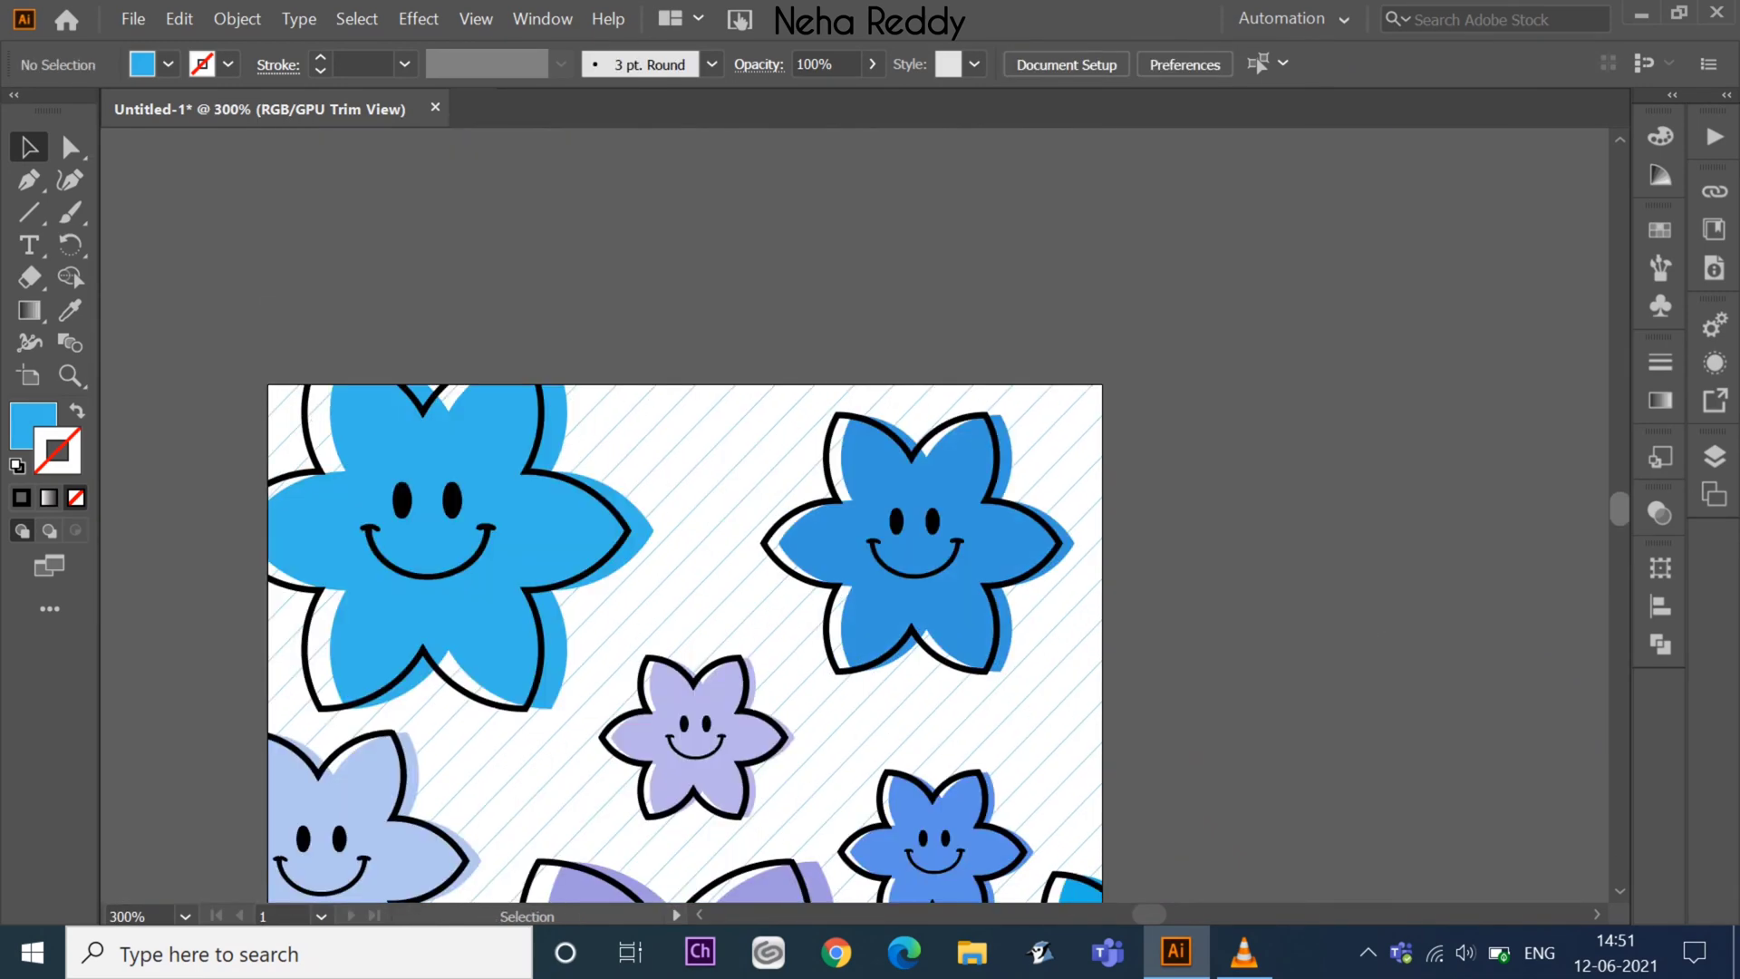
{"action": "scroll", "coordinate": [685, 515], "scroll_direction": "down", "scroll_amount": 5}
{"action": "scroll", "coordinate": [685, 515], "scroll_direction": "down", "scroll_amount": 5}
{"action": "scroll", "coordinate": [685, 515], "scroll_direction": "down", "scroll_amount": 5}
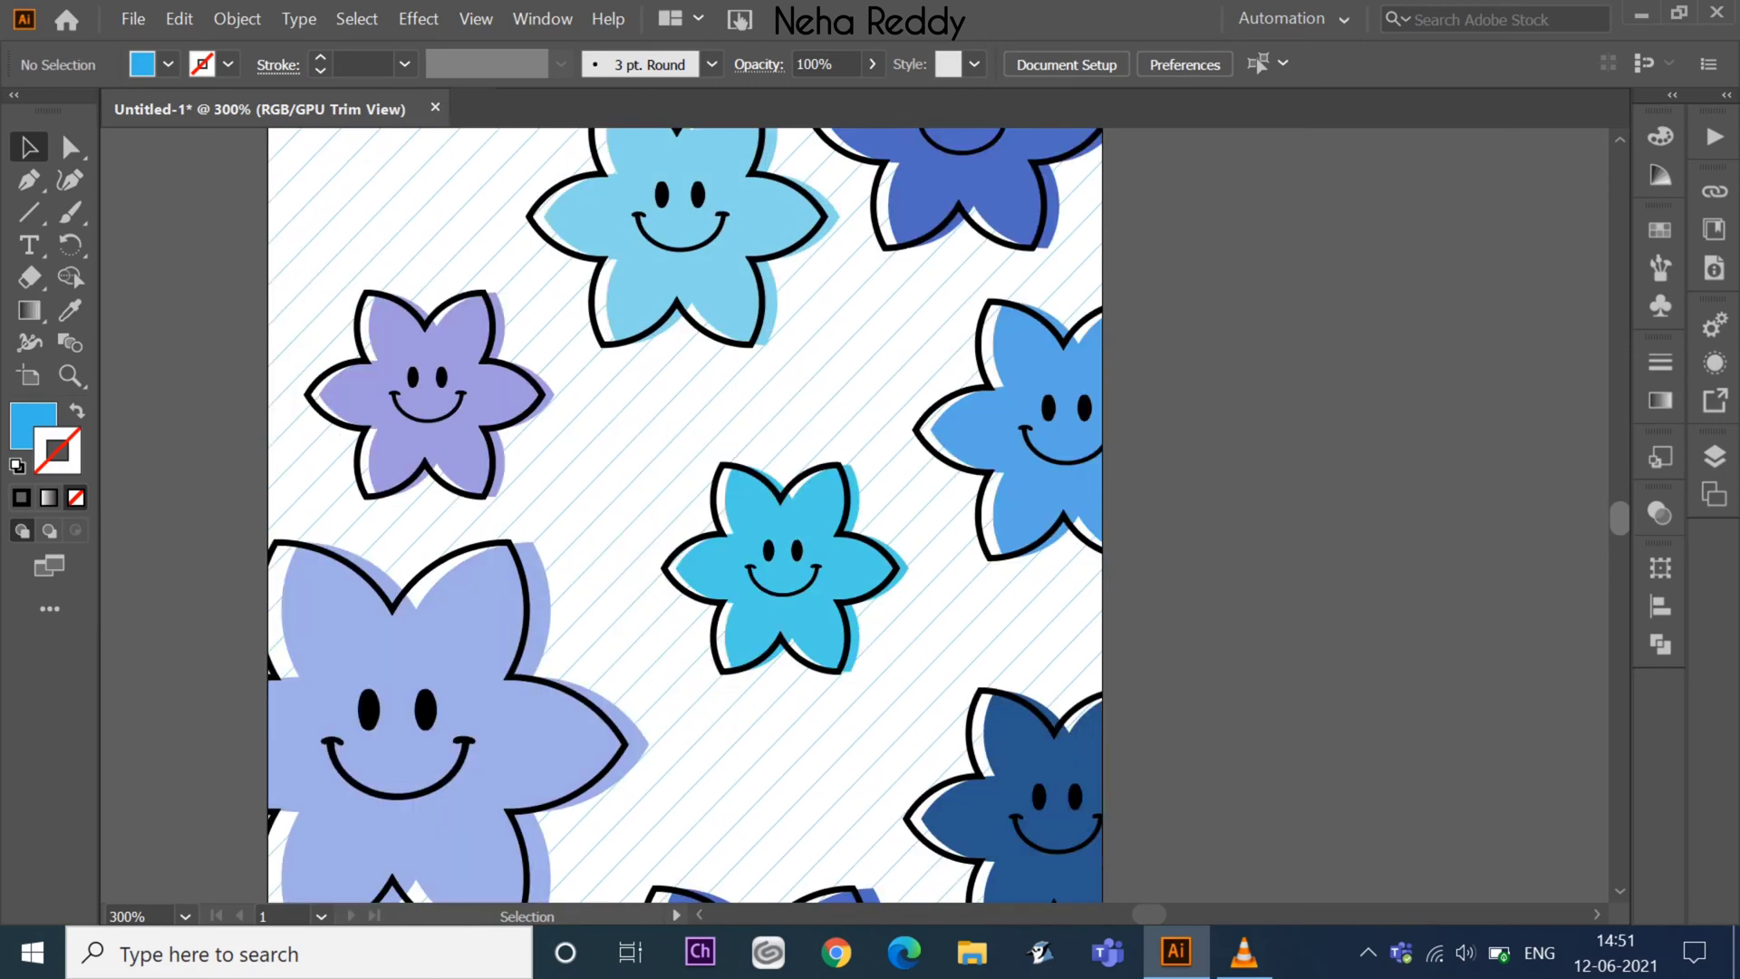
{"action": "scroll", "coordinate": [685, 514], "scroll_direction": "down", "scroll_amount": 5}
{"action": "scroll", "coordinate": [685, 514], "scroll_direction": "up", "scroll_amount": 5}
{"action": "scroll", "coordinate": [685, 515], "scroll_direction": "up", "scroll_amount": 5}
{"action": "key", "text": "ctrl+minus"}
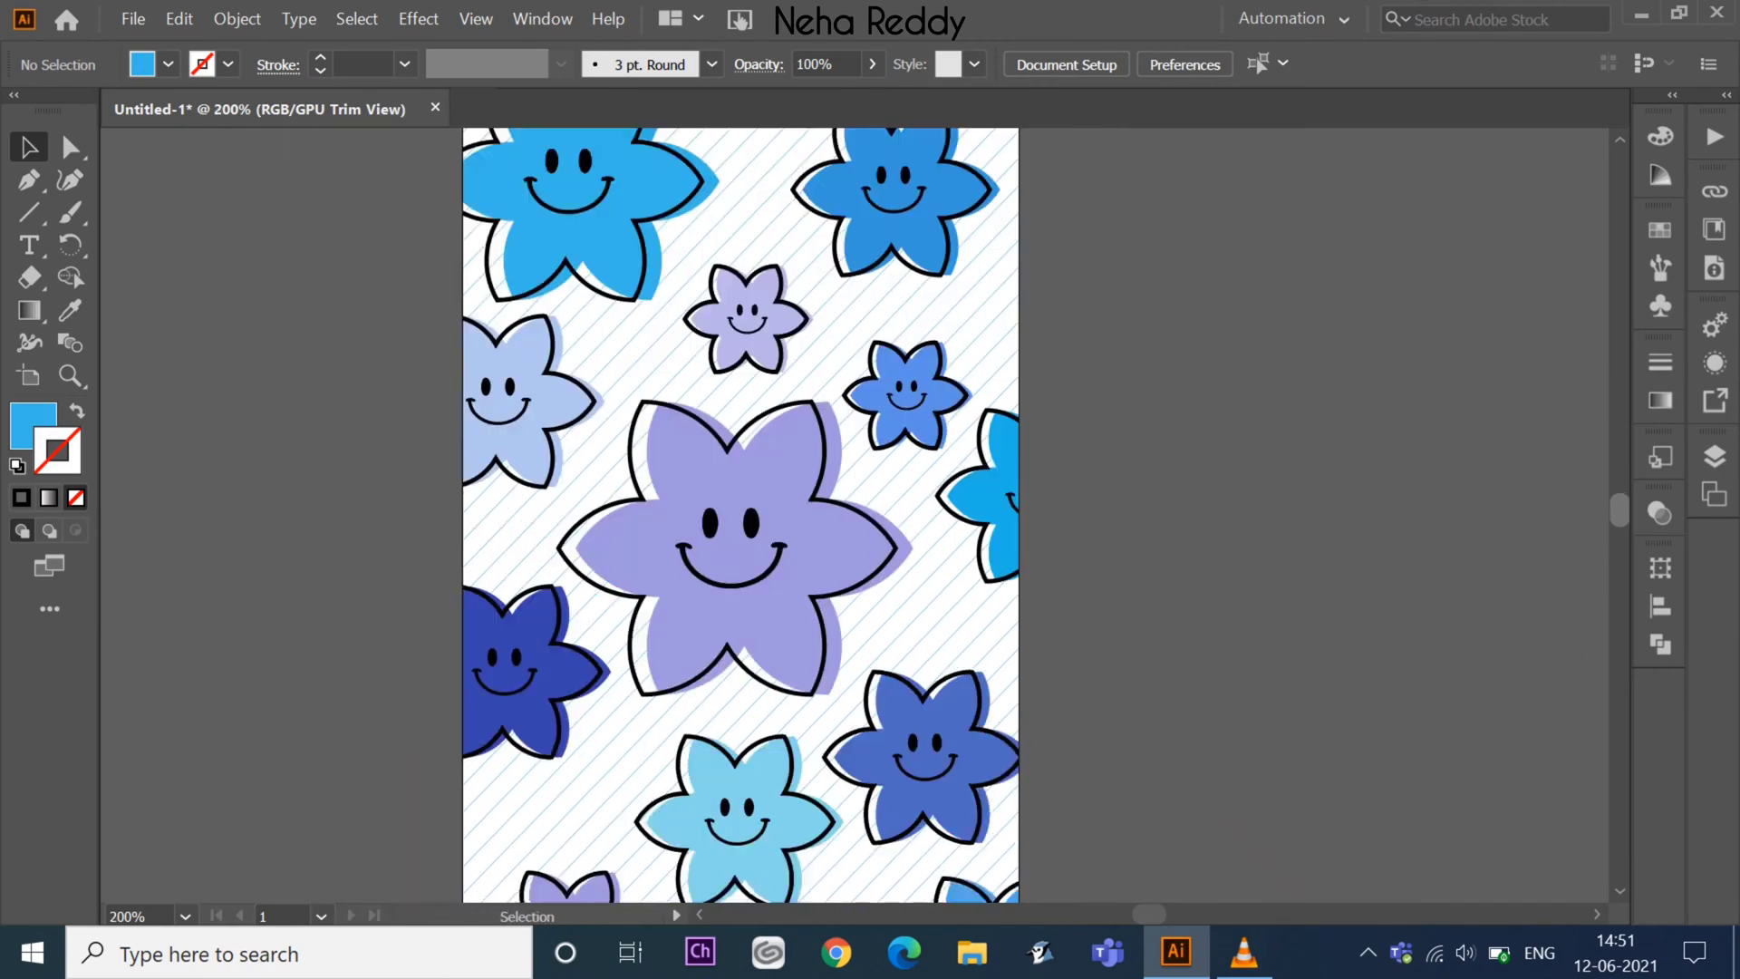
{"action": "key", "text": "ctrl+minus"}
{"action": "key", "text": "ctrl+minus"}
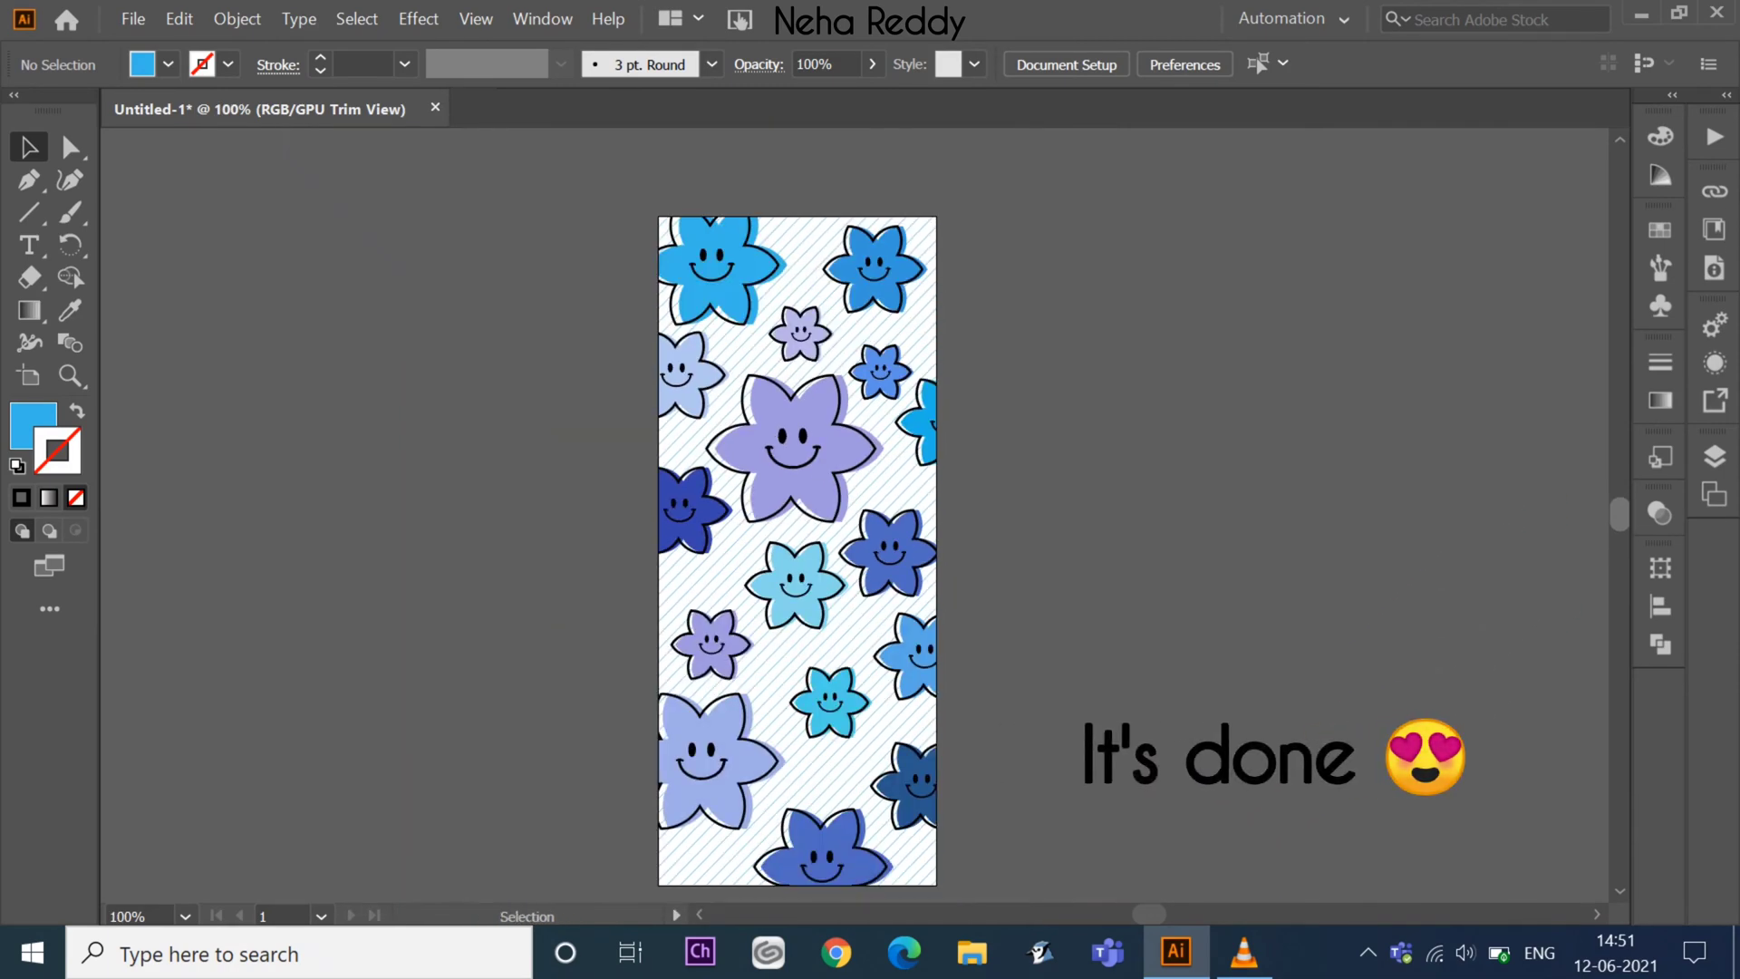
{"action": "scroll", "coordinate": [796, 514], "scroll_direction": "up", "scroll_amount": 5}
{"action": "scroll", "coordinate": [797, 514], "scroll_direction": "down", "scroll_amount": 5}
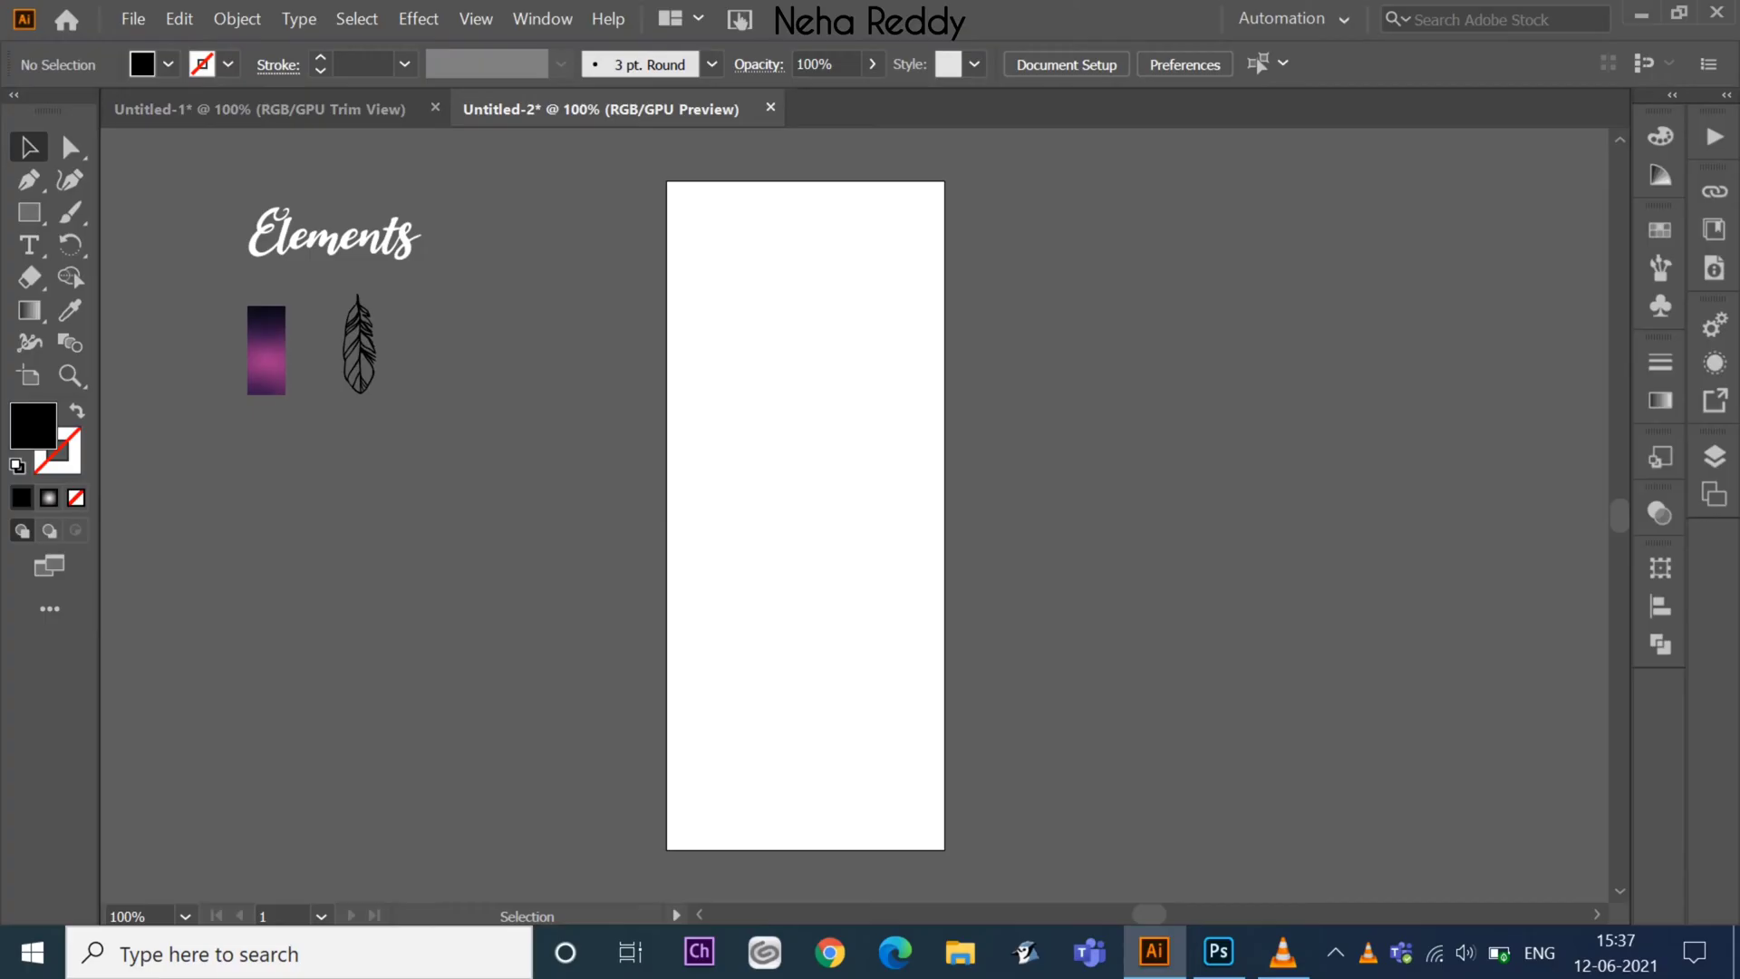
- Draw a no-fill black-outlined circle, copy it 60° around its bottom point into six circles, and select them all
{"action": "left_click", "coordinate": [77, 411]}
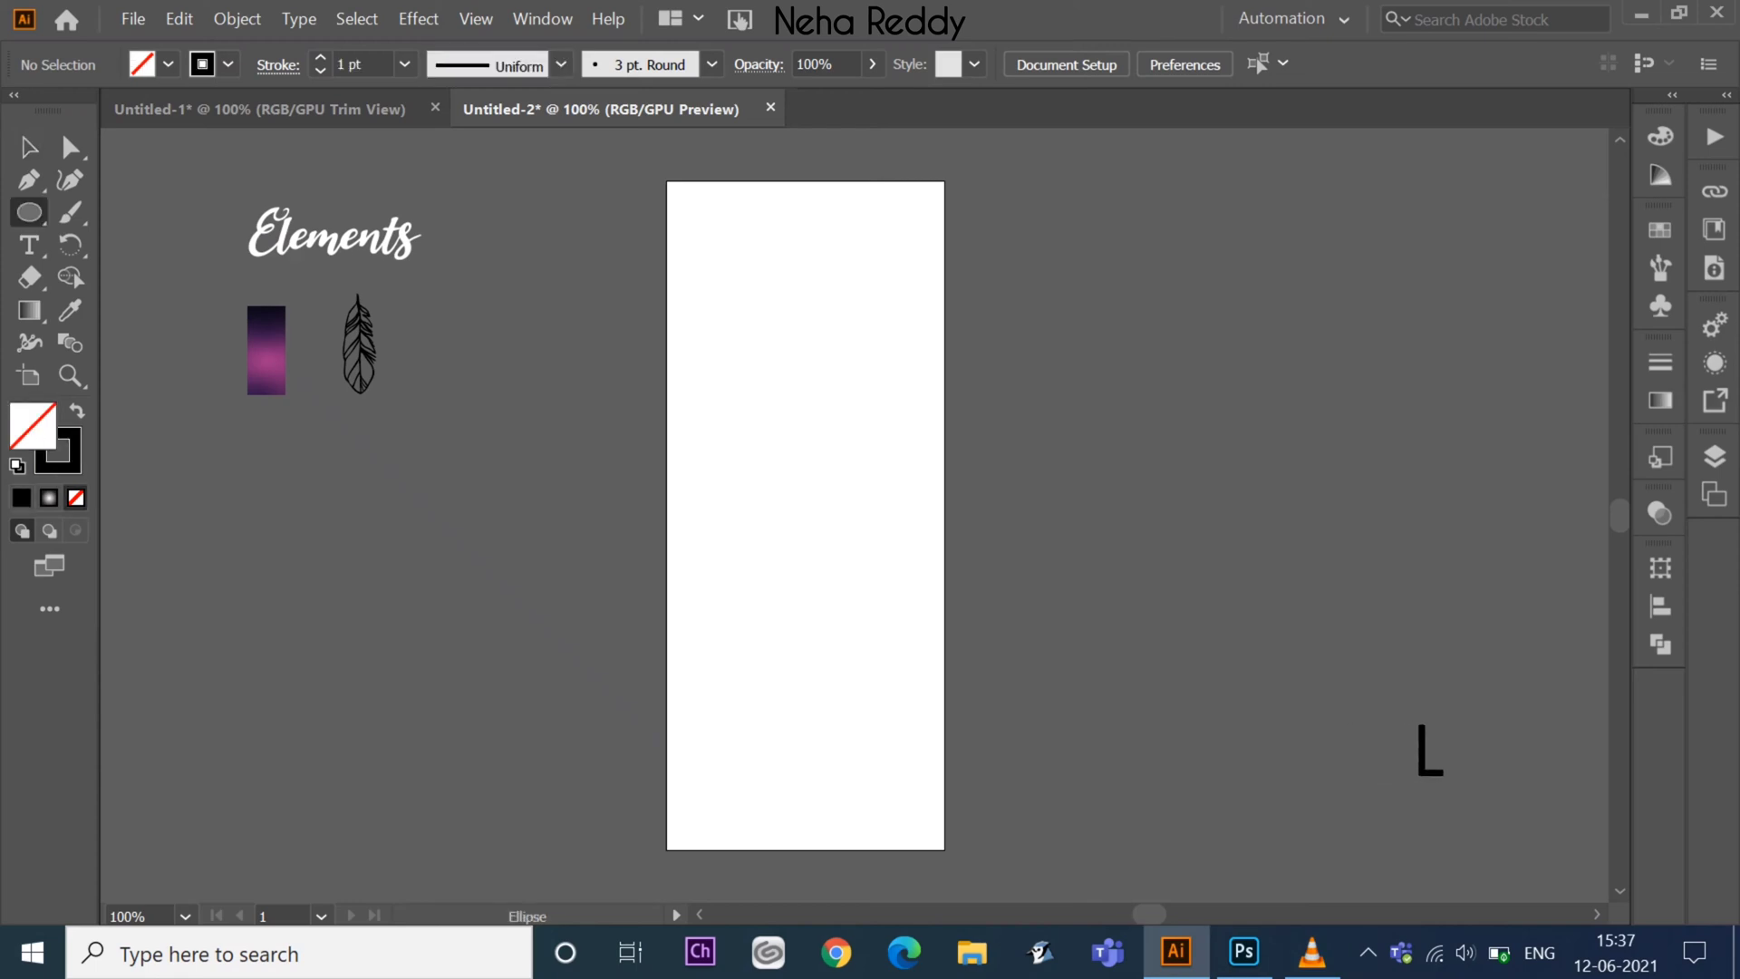
{"action": "left_click_drag", "start_coordinate": [852, 541], "coordinate": [854, 541]}
{"action": "key", "text": "ctrl+plus"}
{"action": "key", "text": "ctrl+plus"}
{"action": "key", "text": "ctrl+plus"}
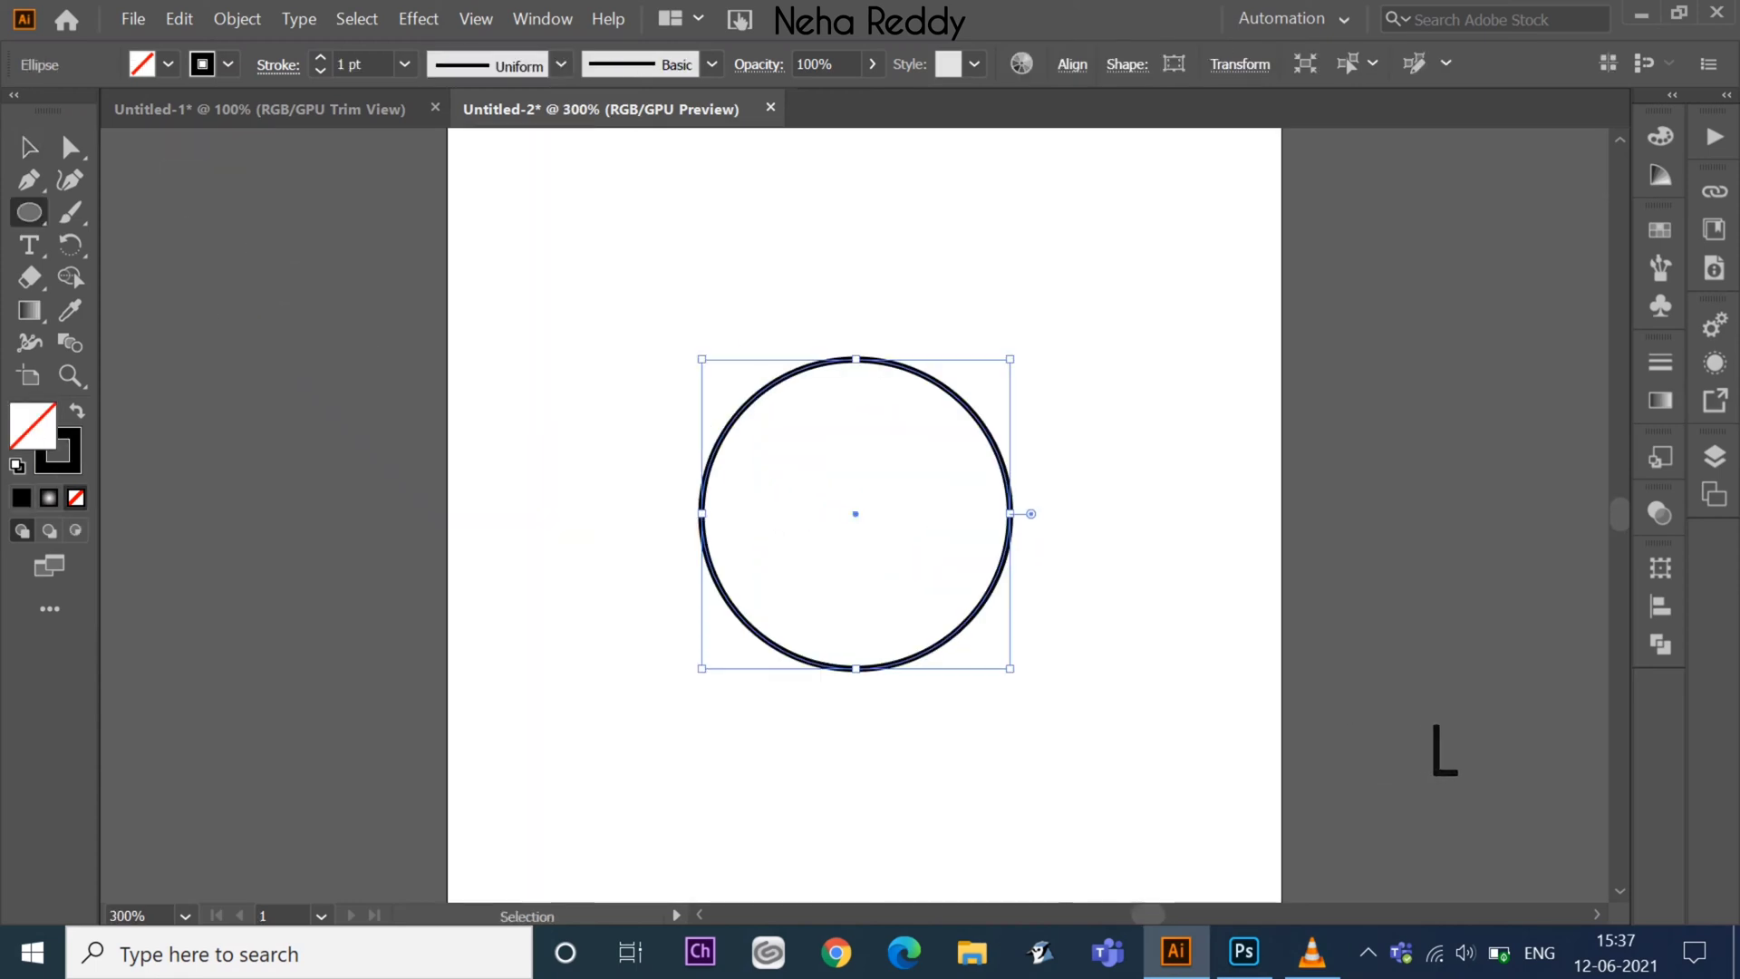
{"action": "key", "text": "r"}
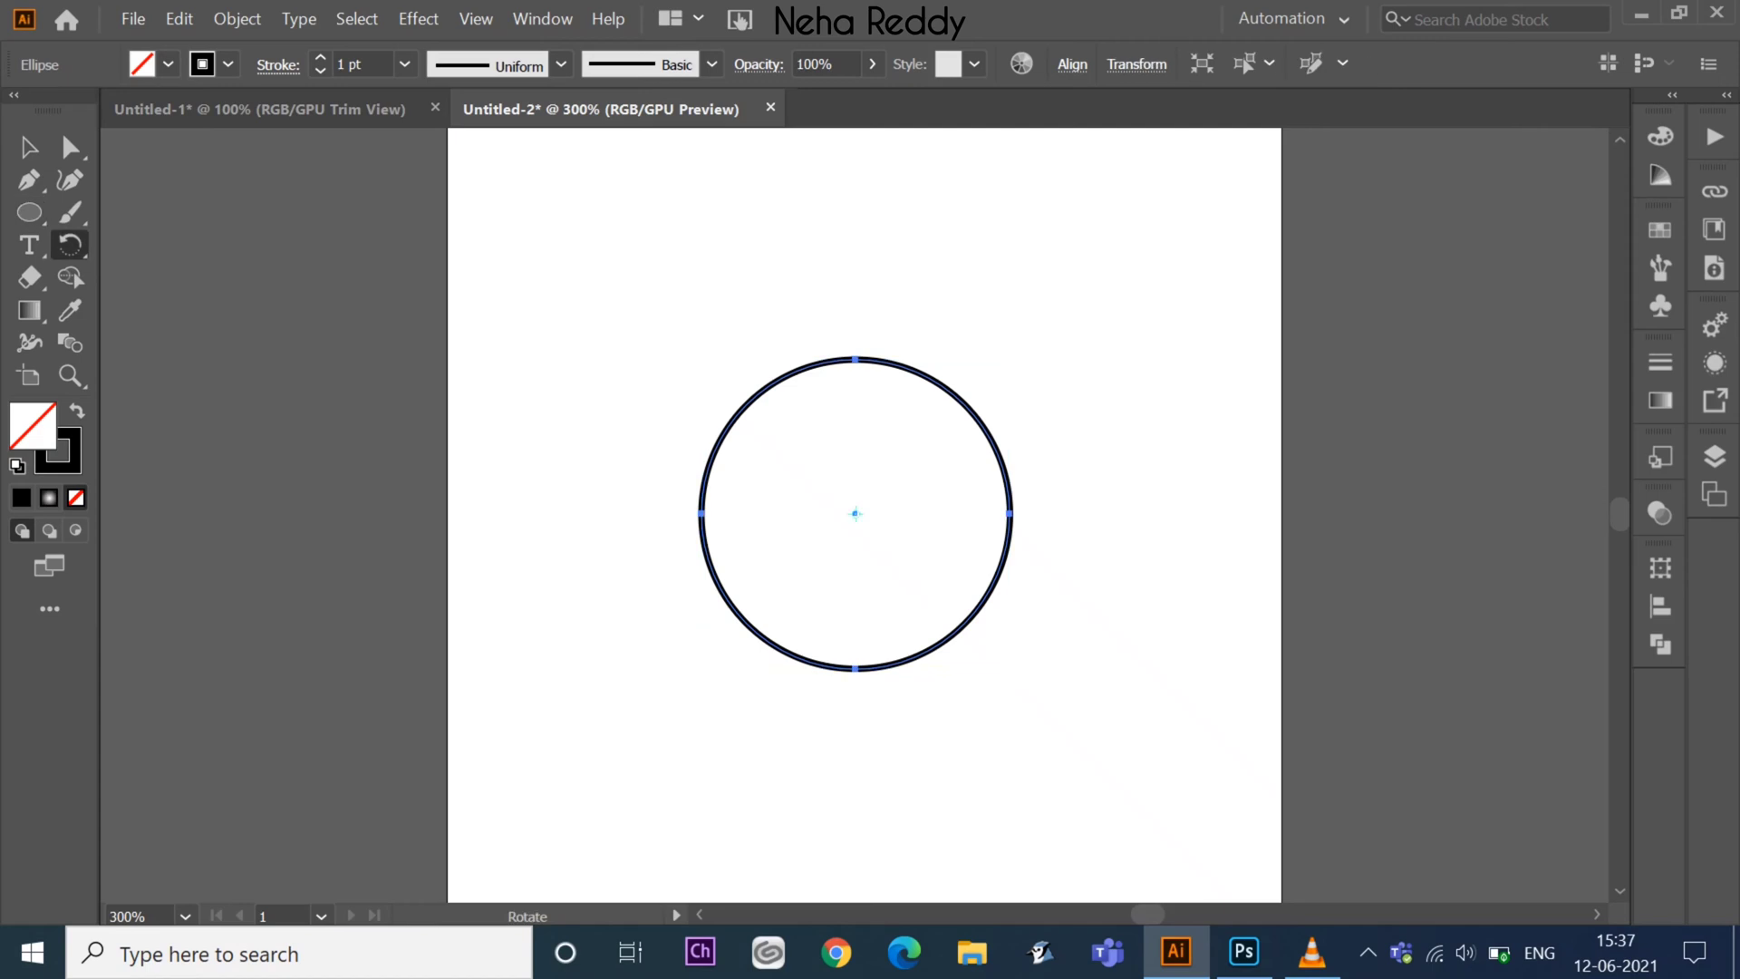
{"action": "left_click", "coordinate": [855, 669], "text": "alt"}
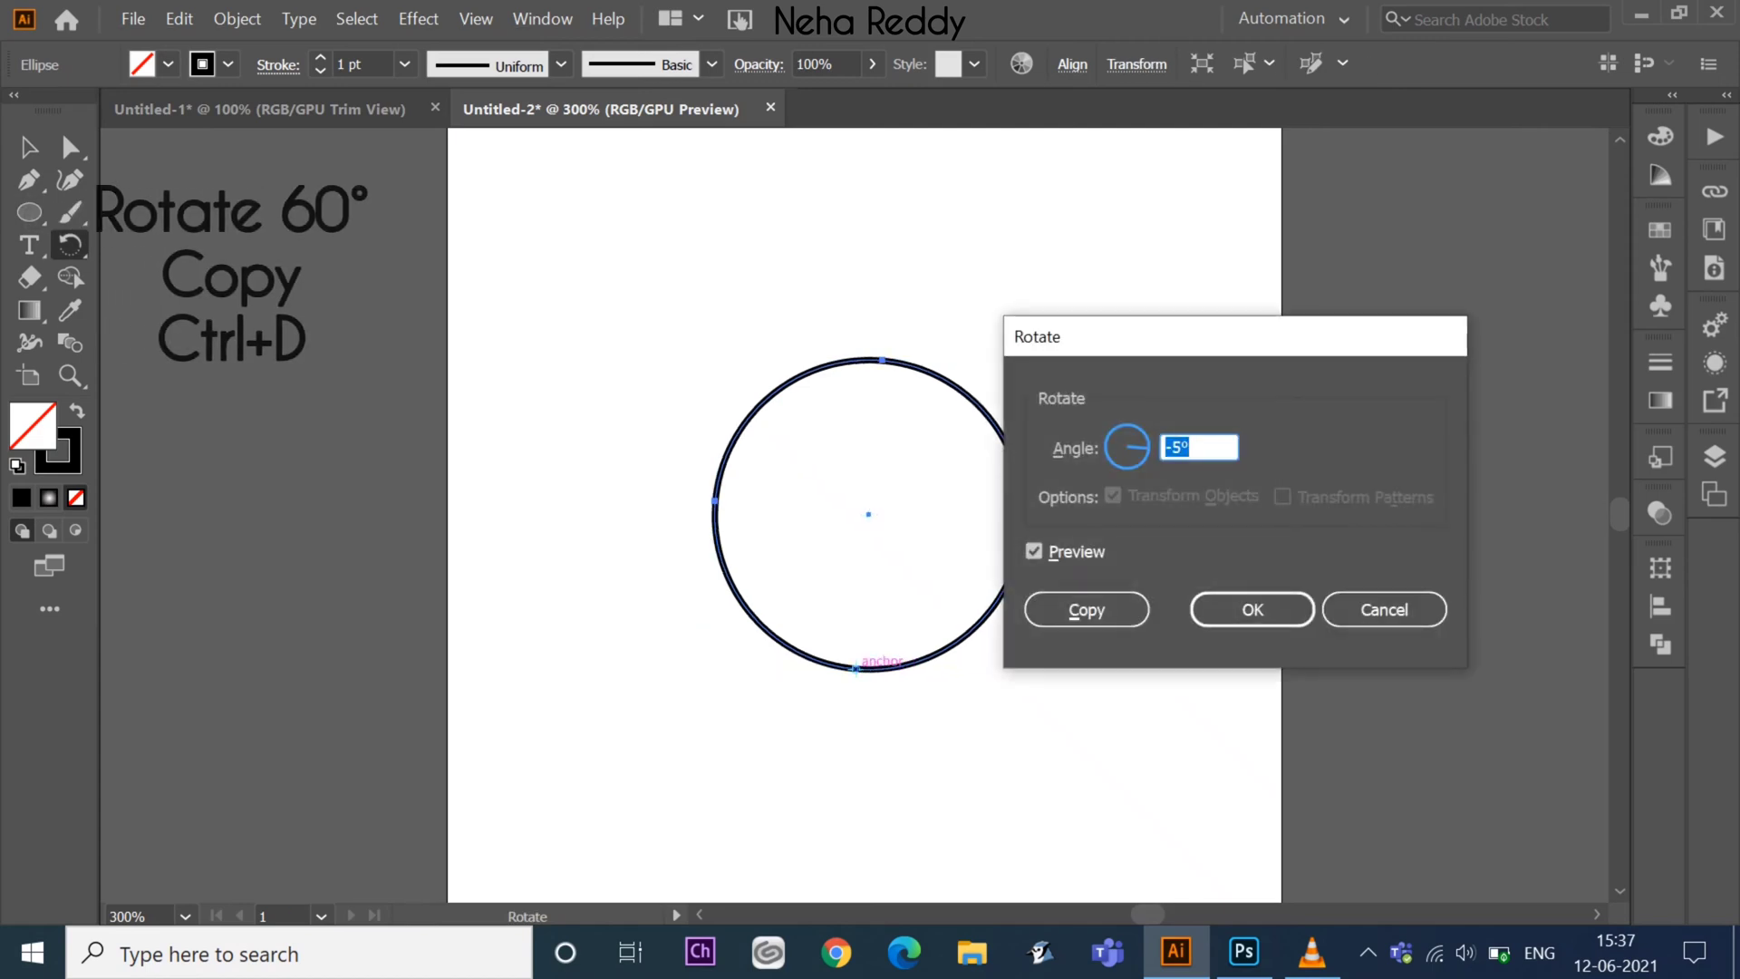
{"action": "type", "text": "60"}
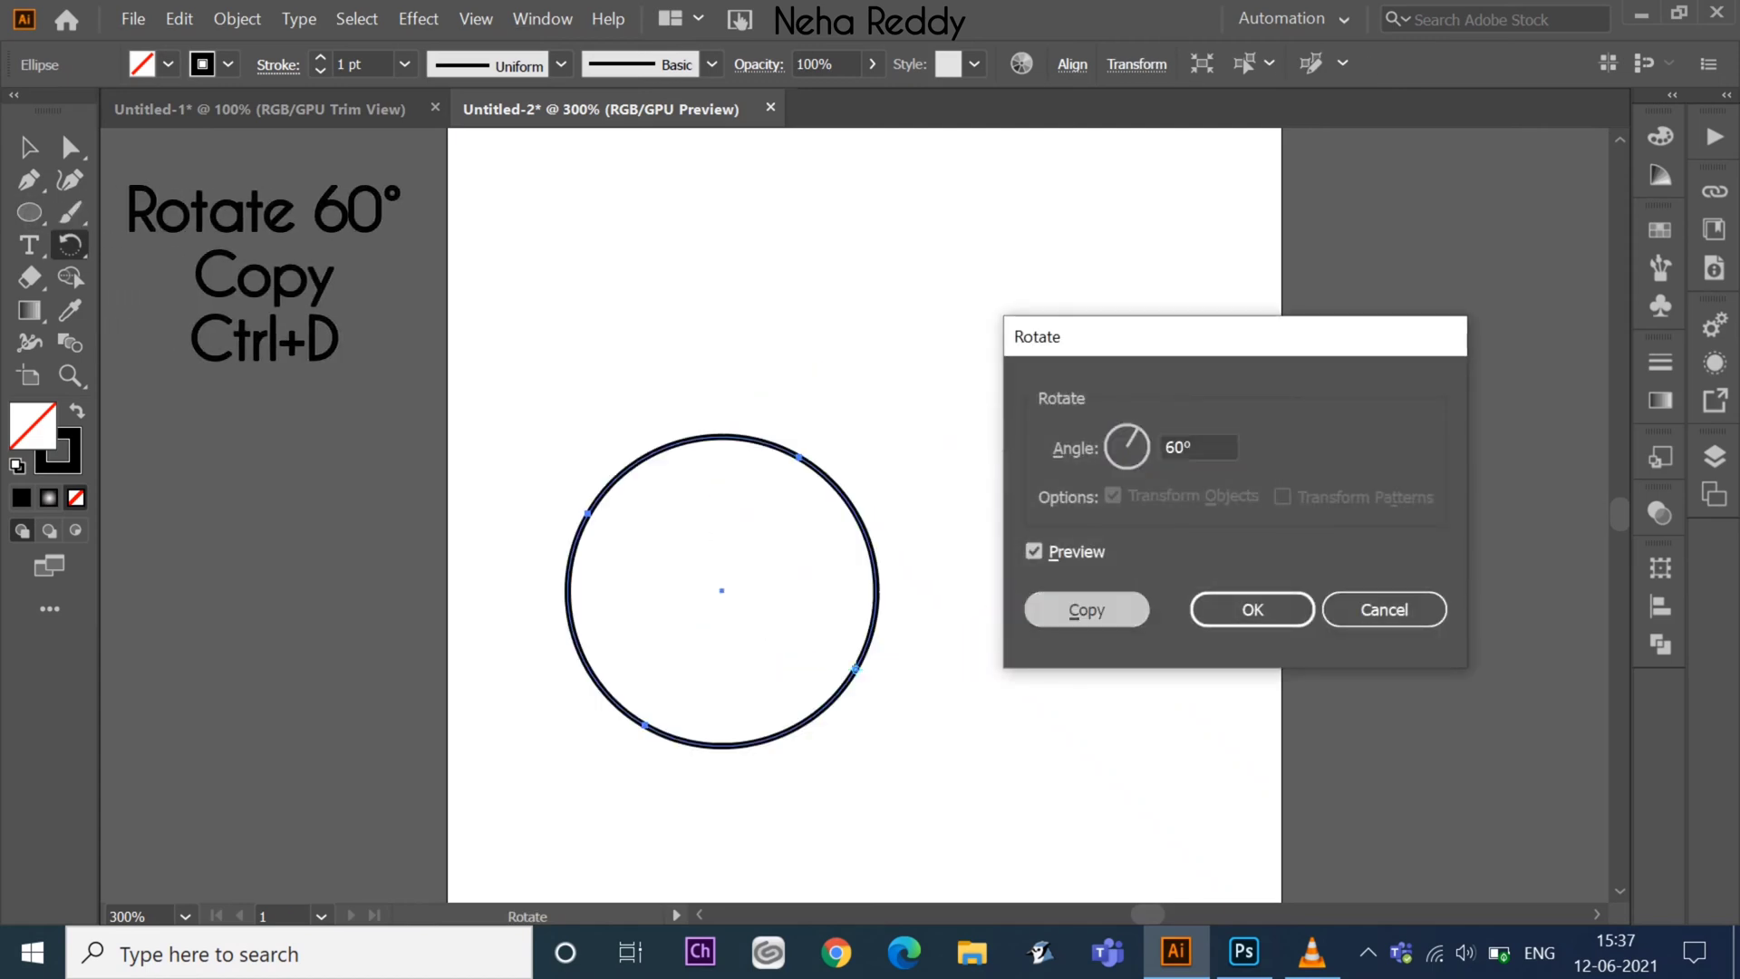
{"action": "key", "text": "alt+c"}
{"action": "key", "text": "ctrl+d"}
{"action": "key", "text": "ctrl+d"}
{"action": "key", "text": "ctrl+d"}
{"action": "key", "text": "ctrl+d"}
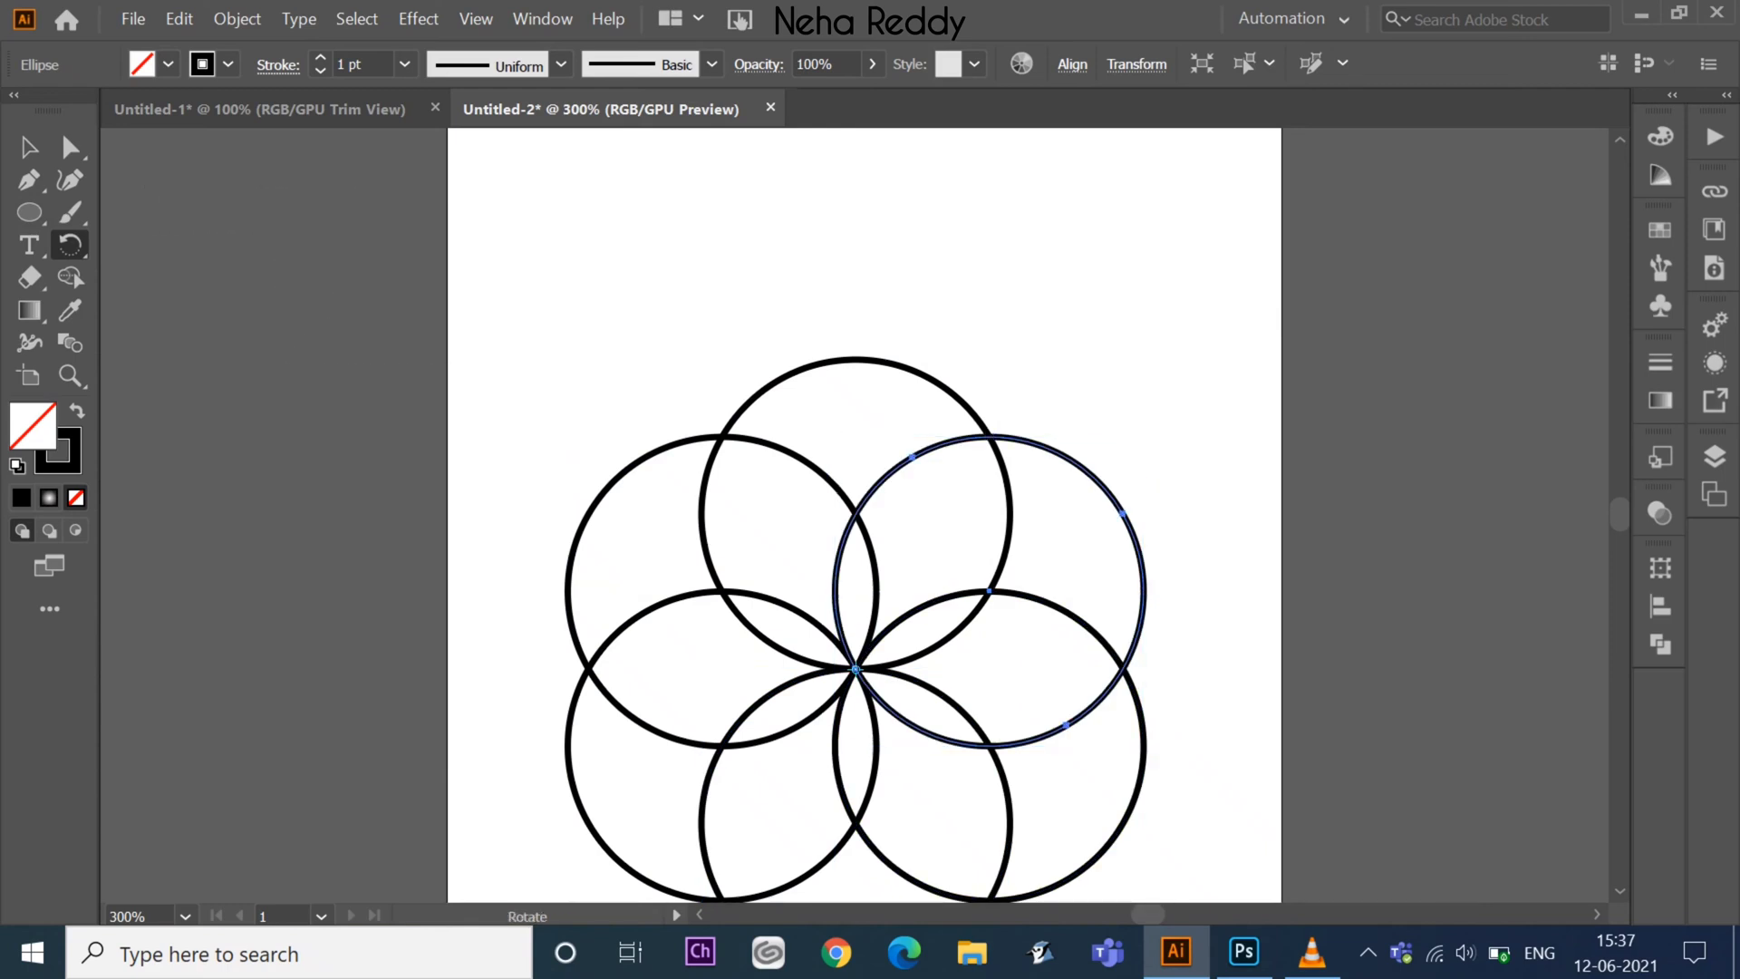
{"action": "key", "text": "v"}
{"action": "key", "text": "ctrl+shift+a"}
{"action": "key", "text": "ctrl+minus"}
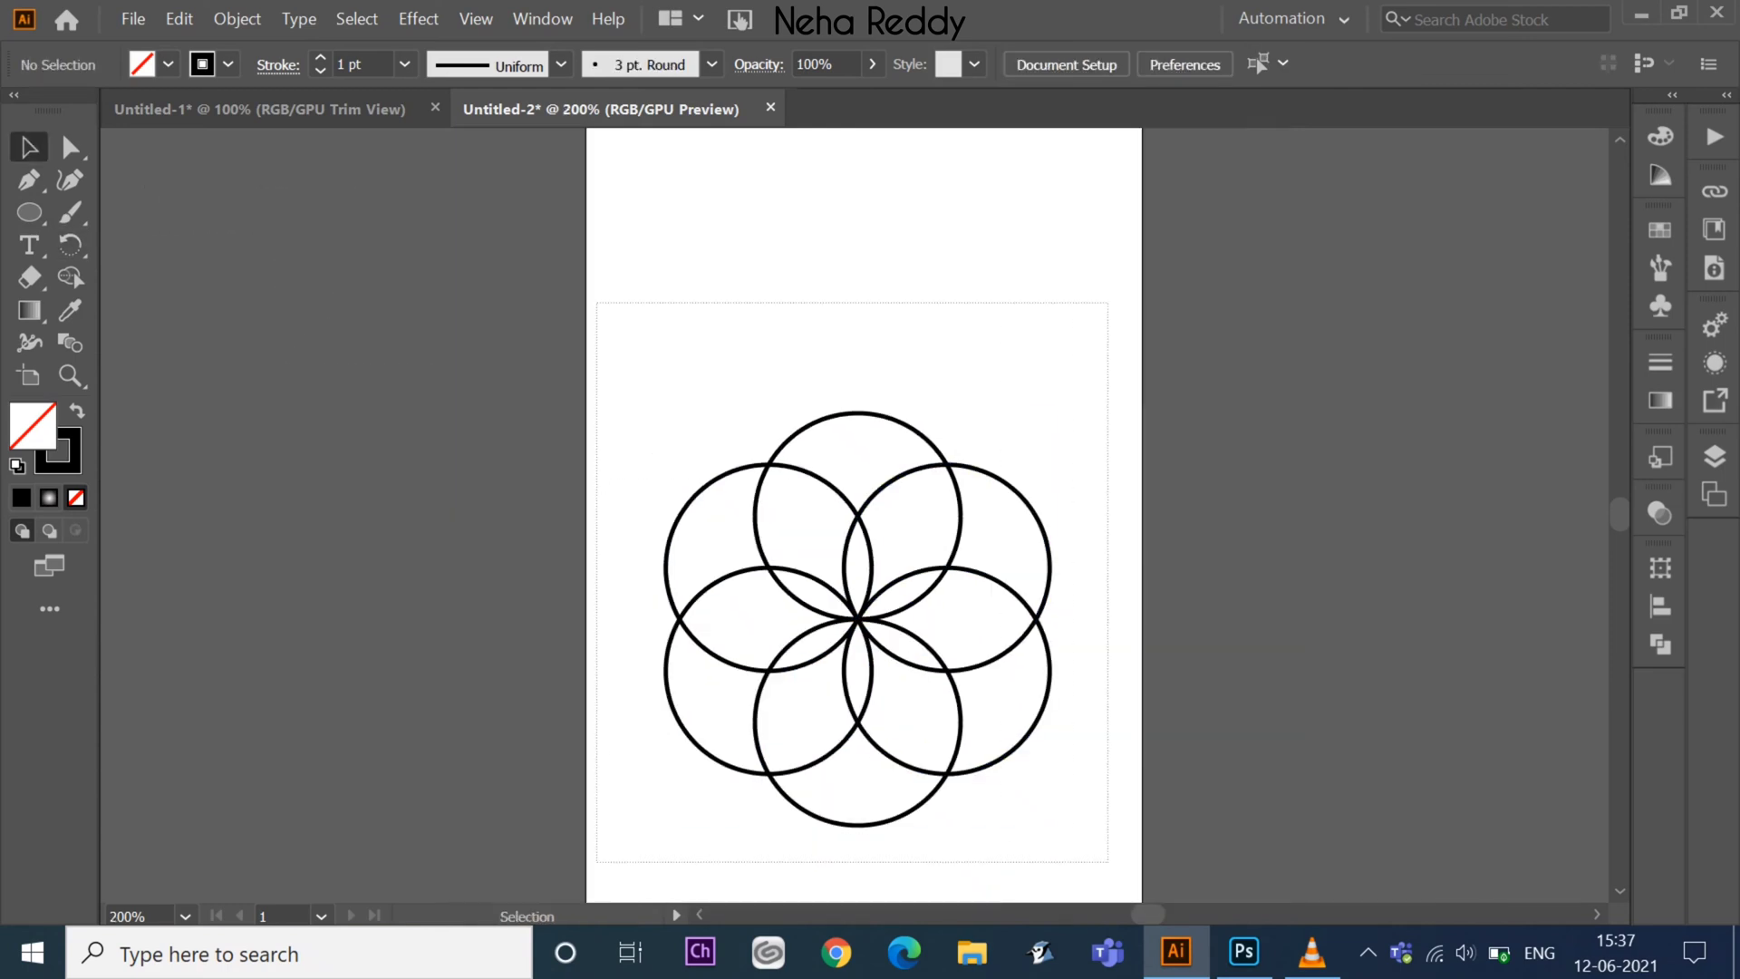
{"action": "key", "text": "ctrl+a"}
- Give the six overlapping circles a near-black fill
{"action": "double_click", "coordinate": [58, 450]}
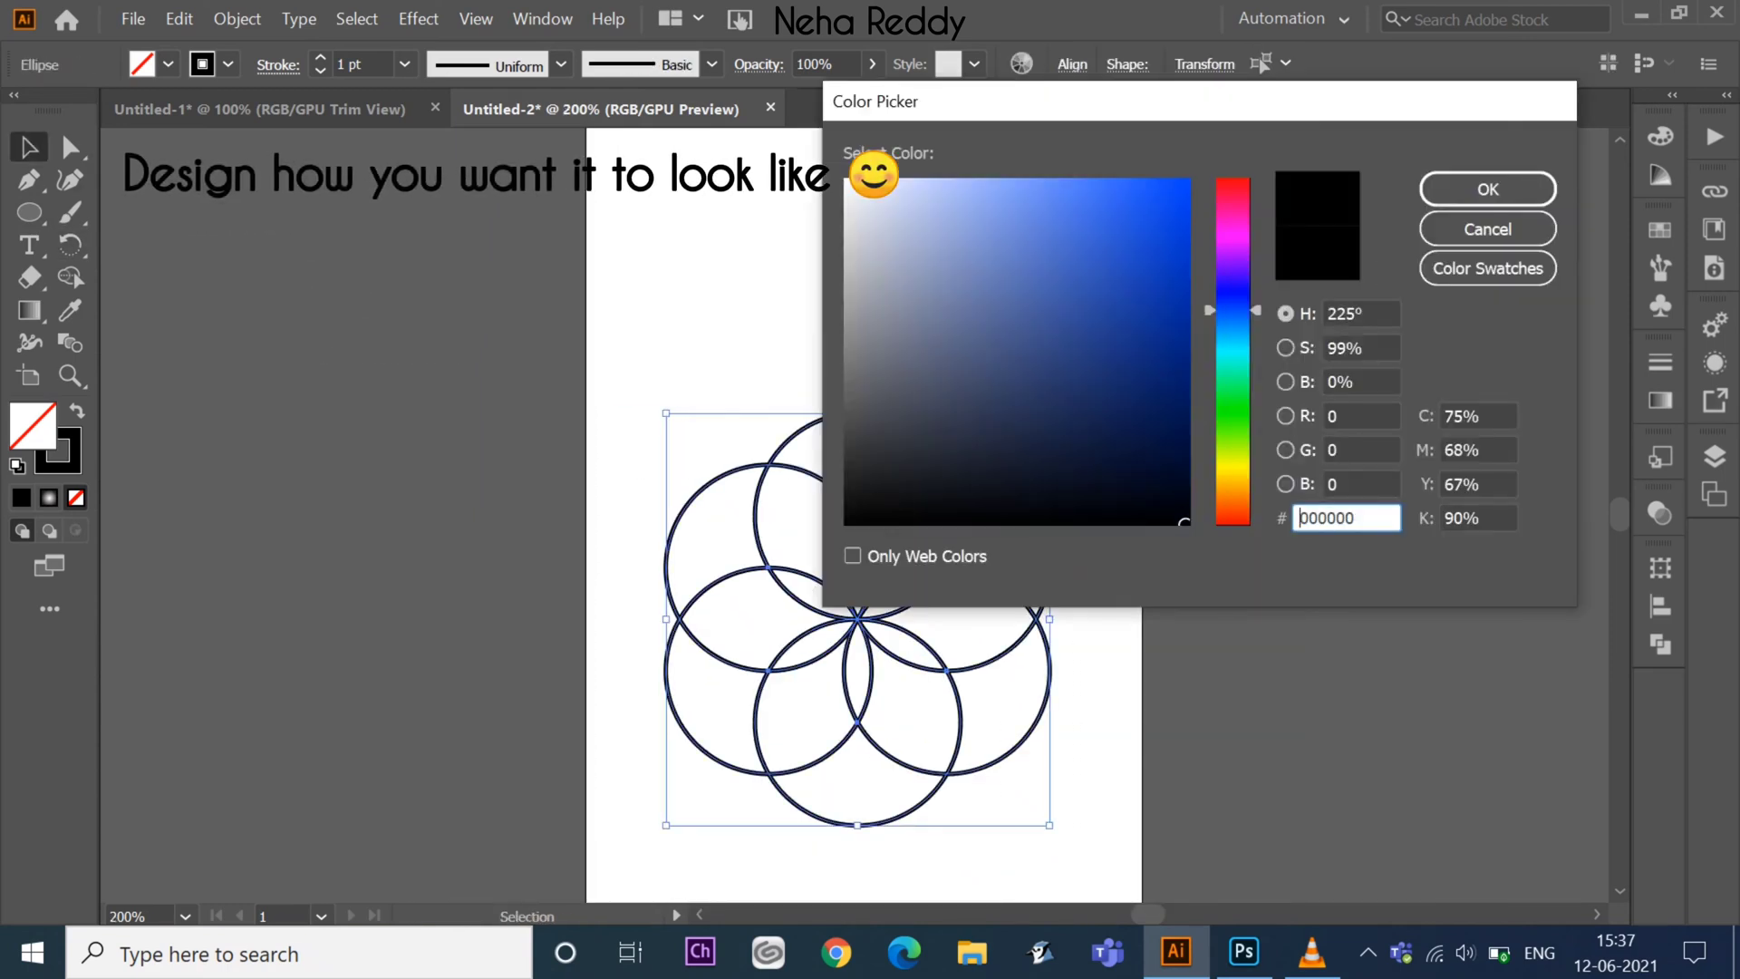
{"action": "key", "text": "Return"}
{"action": "double_click", "coordinate": [32, 424]}
{"action": "left_click", "coordinate": [1180, 520]}
{"action": "left_click", "coordinate": [1486, 189]}
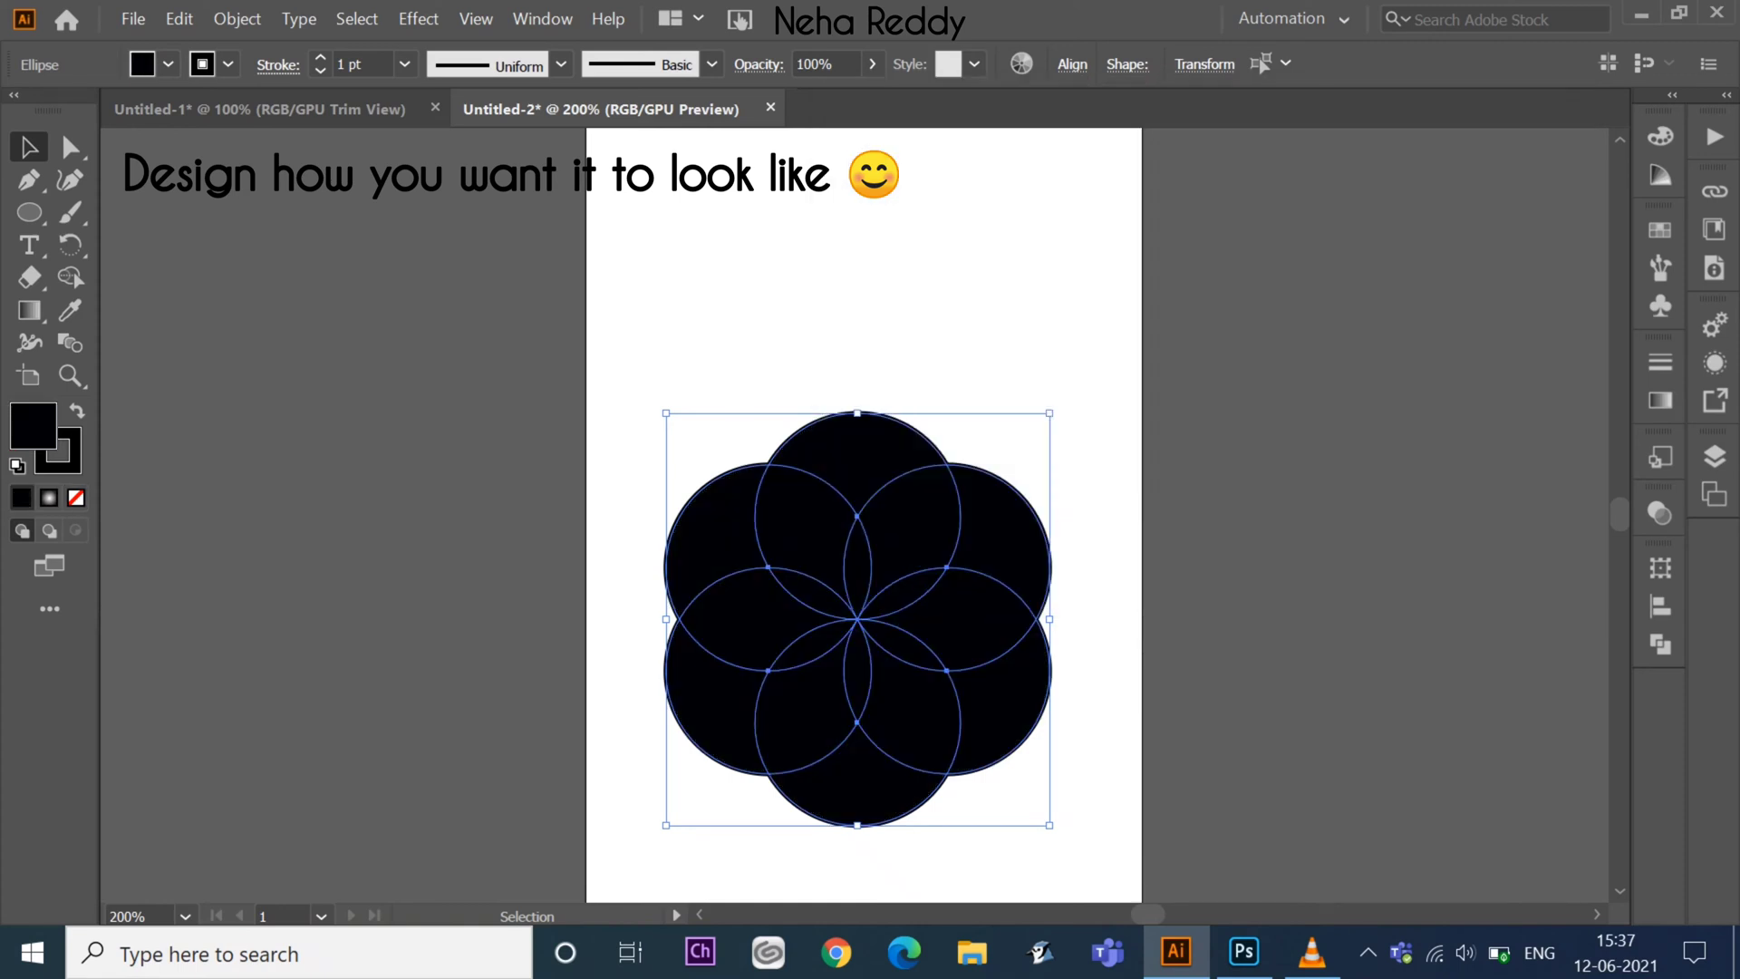
- Divide the circles with Pathfinder, ungroup the pieces, and delete the centre lens
{"action": "left_click", "coordinate": [1660, 643]}
{"action": "left_click", "coordinate": [1345, 699]}
{"action": "right_click", "coordinate": [785, 226]}
{"action": "key", "text": "Escape"}
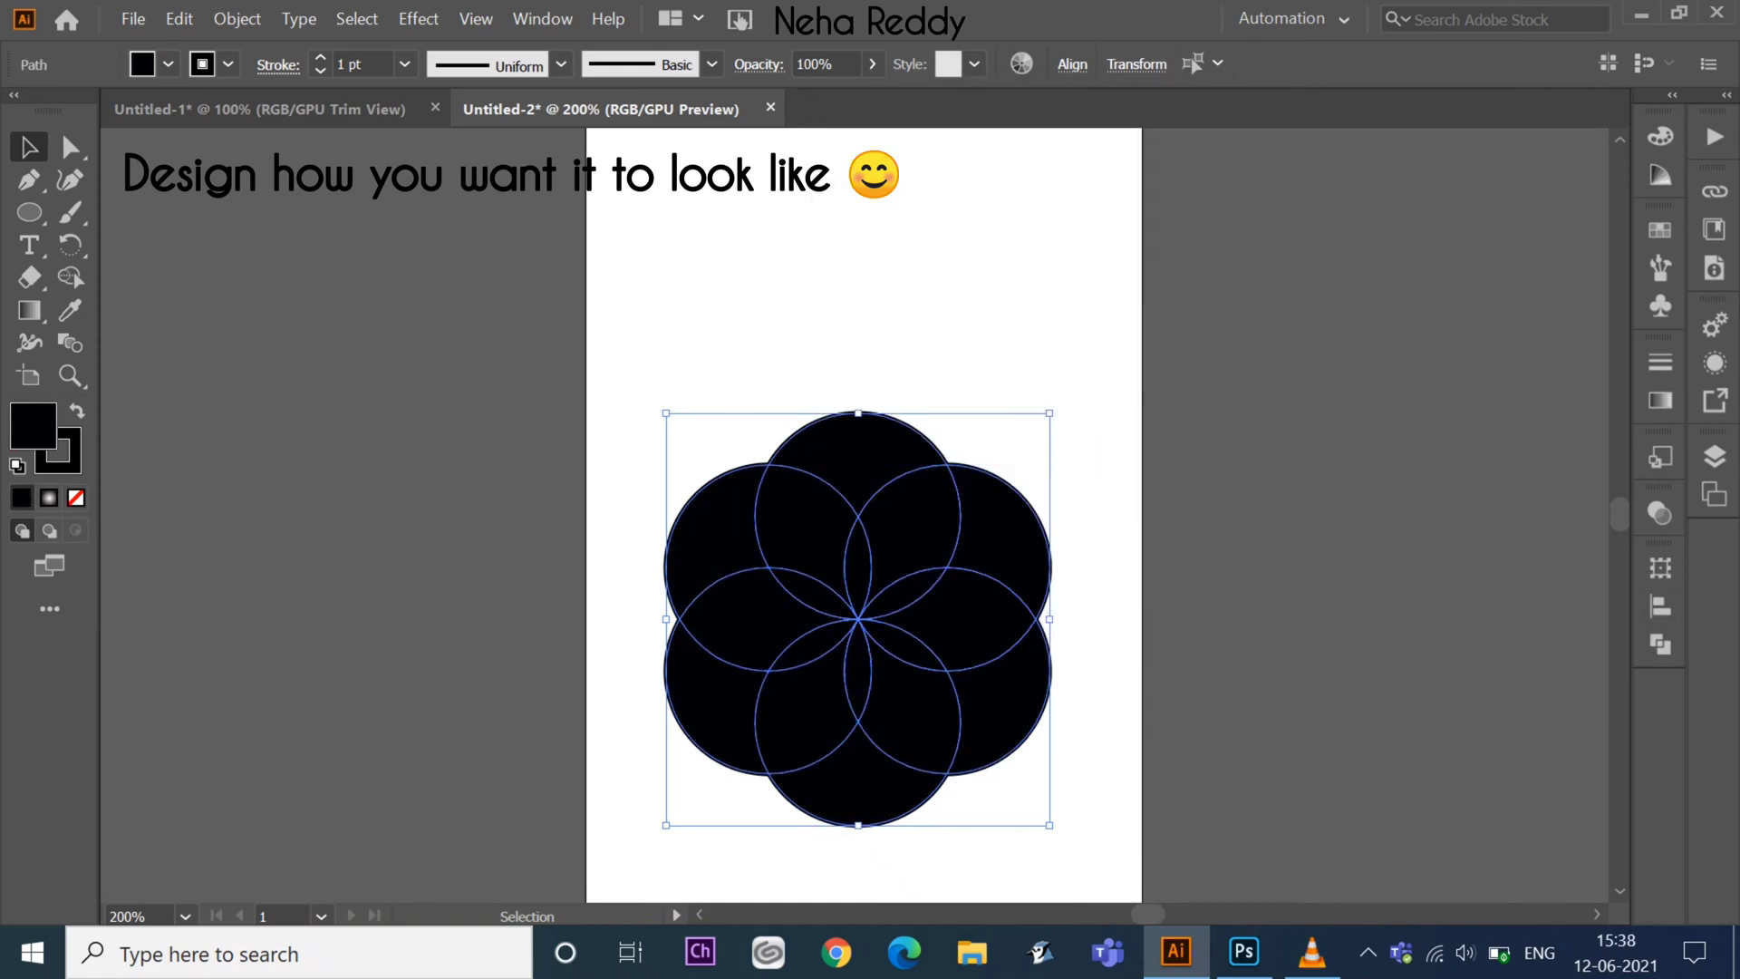
{"action": "key", "text": "ctrl+plus"}
{"action": "left_click", "coordinate": [856, 598]}
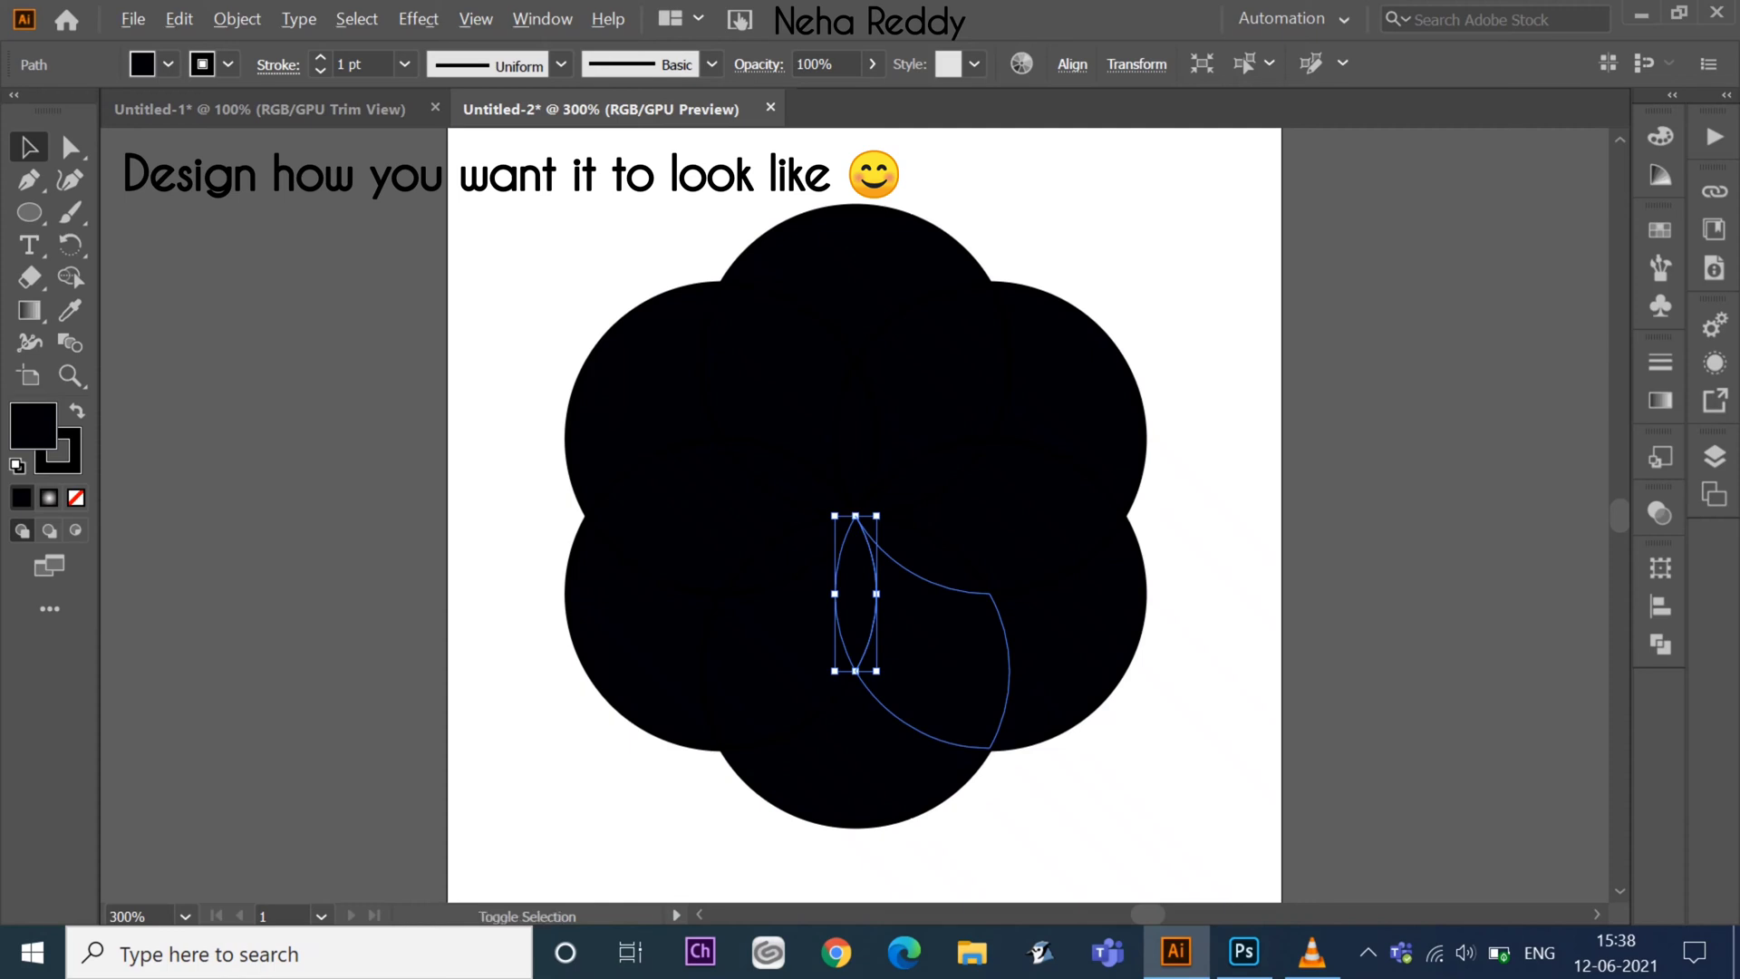
{"action": "key", "text": "Delete"}
- Delete four petal pieces around the centre to leave white gaps
{"action": "left_click", "coordinate": [924, 554]}
{"action": "left_click", "coordinate": [856, 435], "text": "shift"}
{"action": "left_click", "coordinate": [788, 481], "text": "shift"}
{"action": "left_click", "coordinate": [789, 553], "text": "shift"}
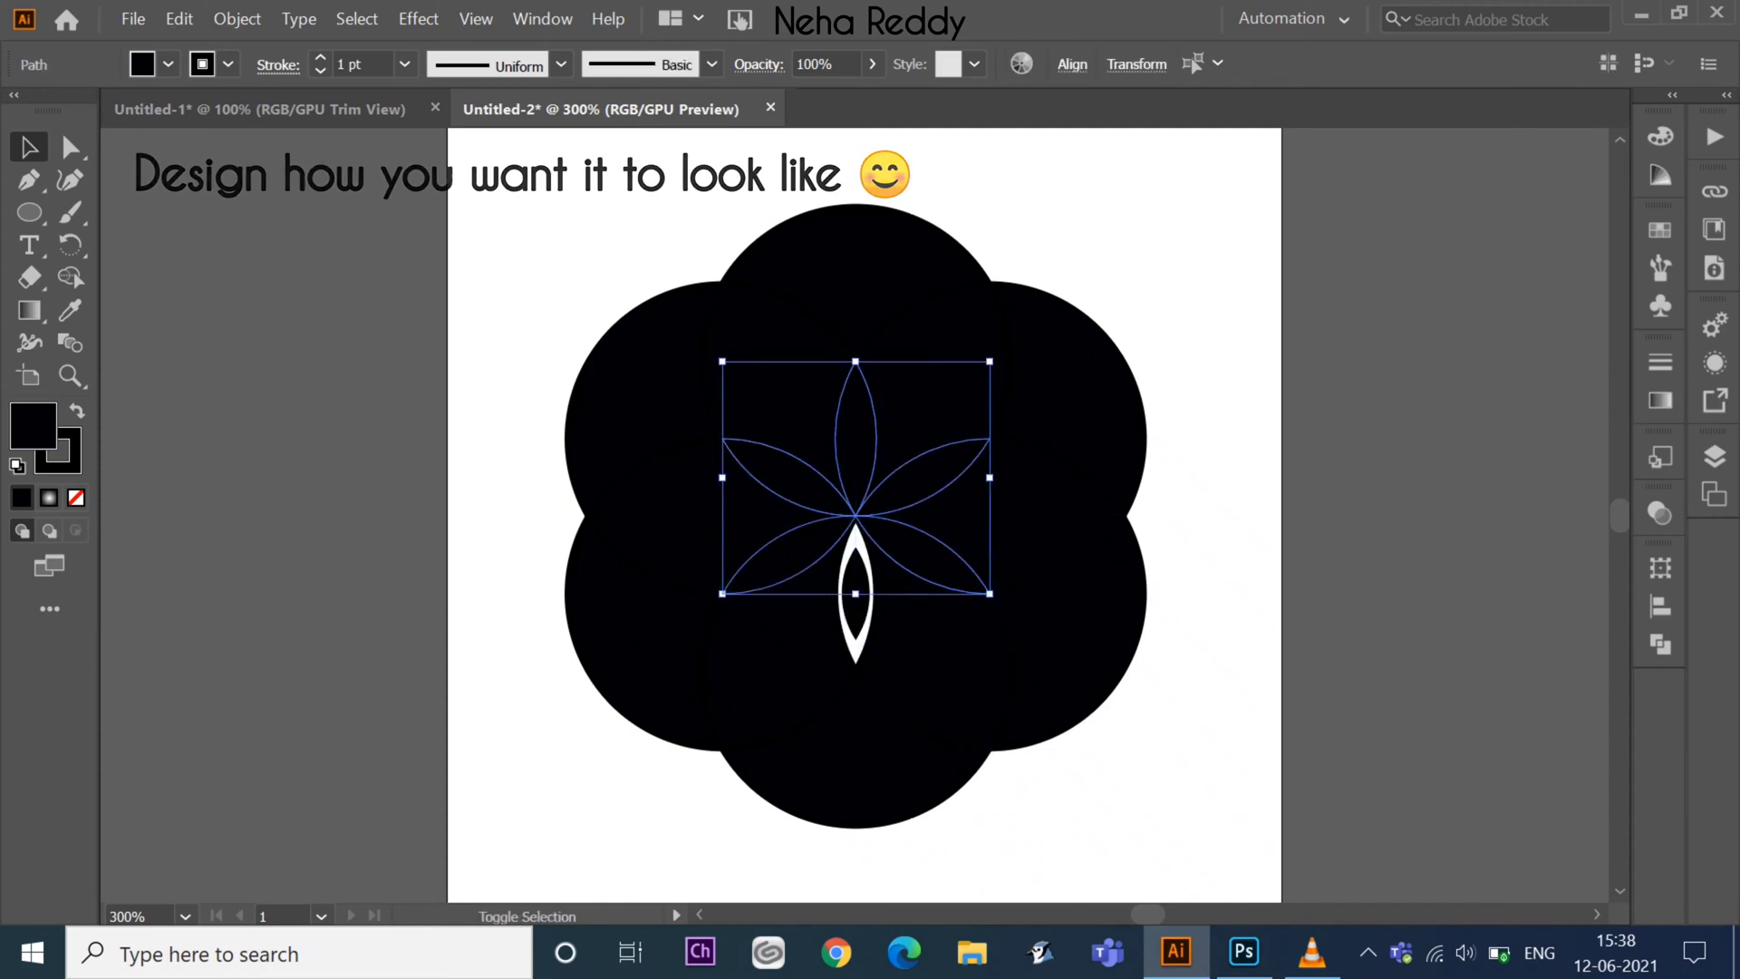
{"action": "key", "text": "Delete"}
- Make a 60° rotated copy of the lens and try an inner lens, then undo it
{"action": "left_click", "coordinate": [856, 514], "text": "alt"}
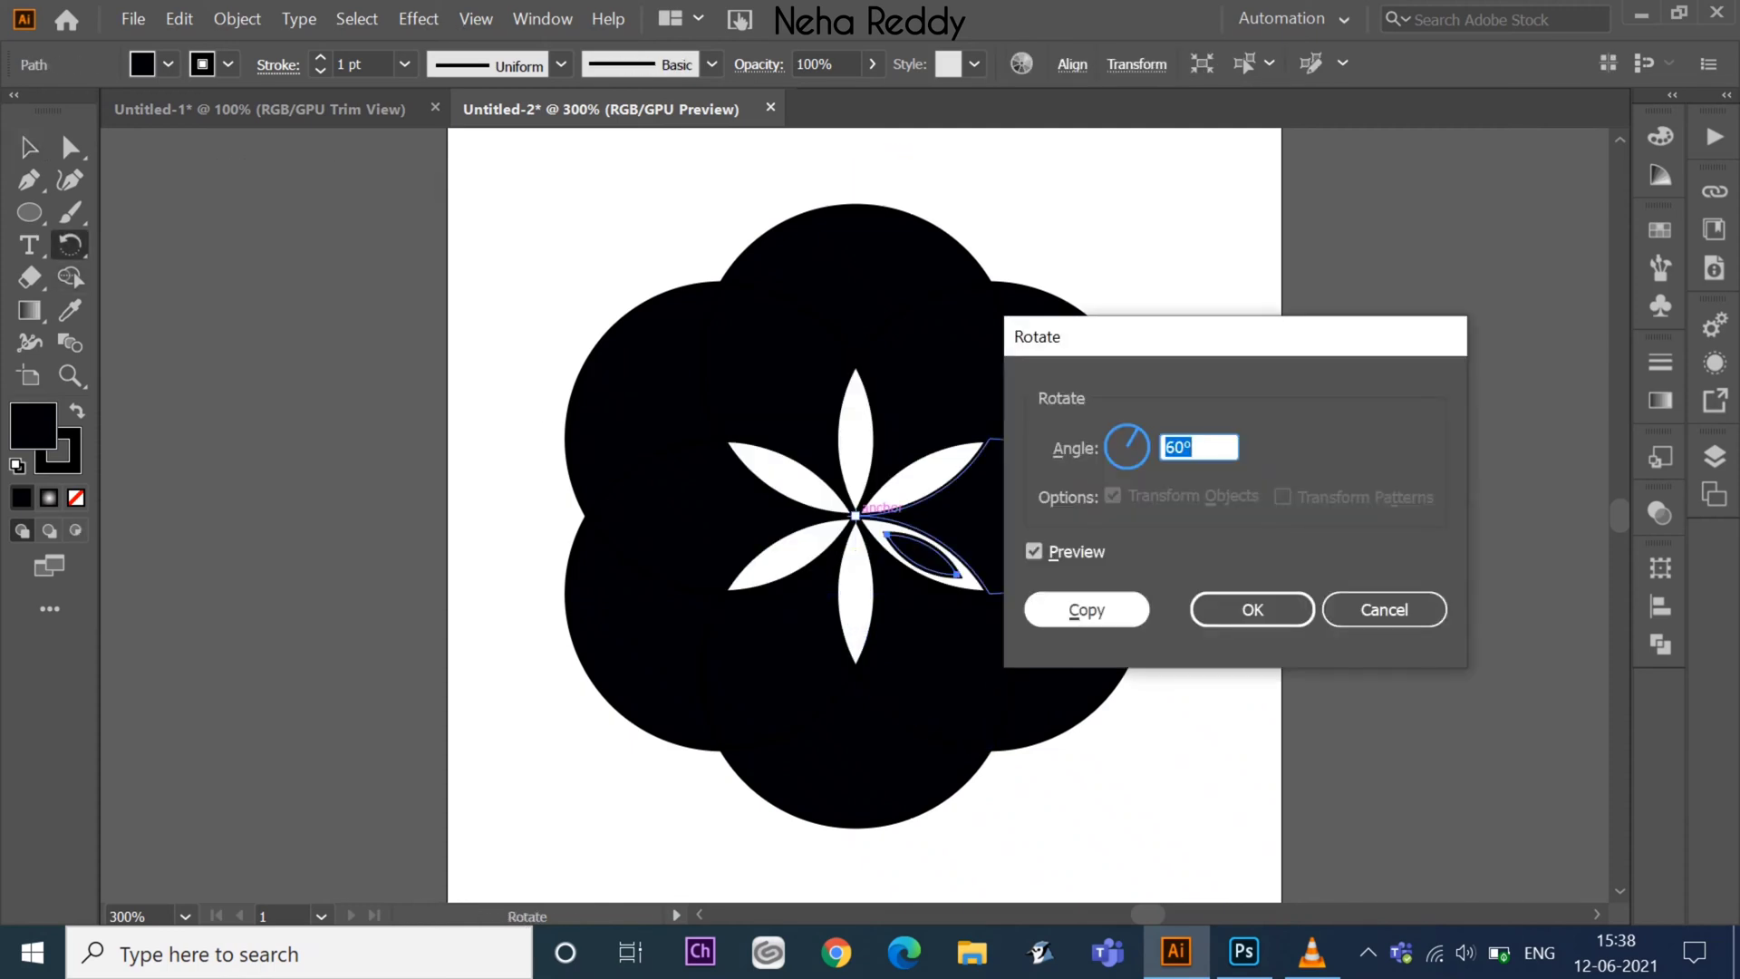
{"action": "left_click", "coordinate": [1087, 610]}
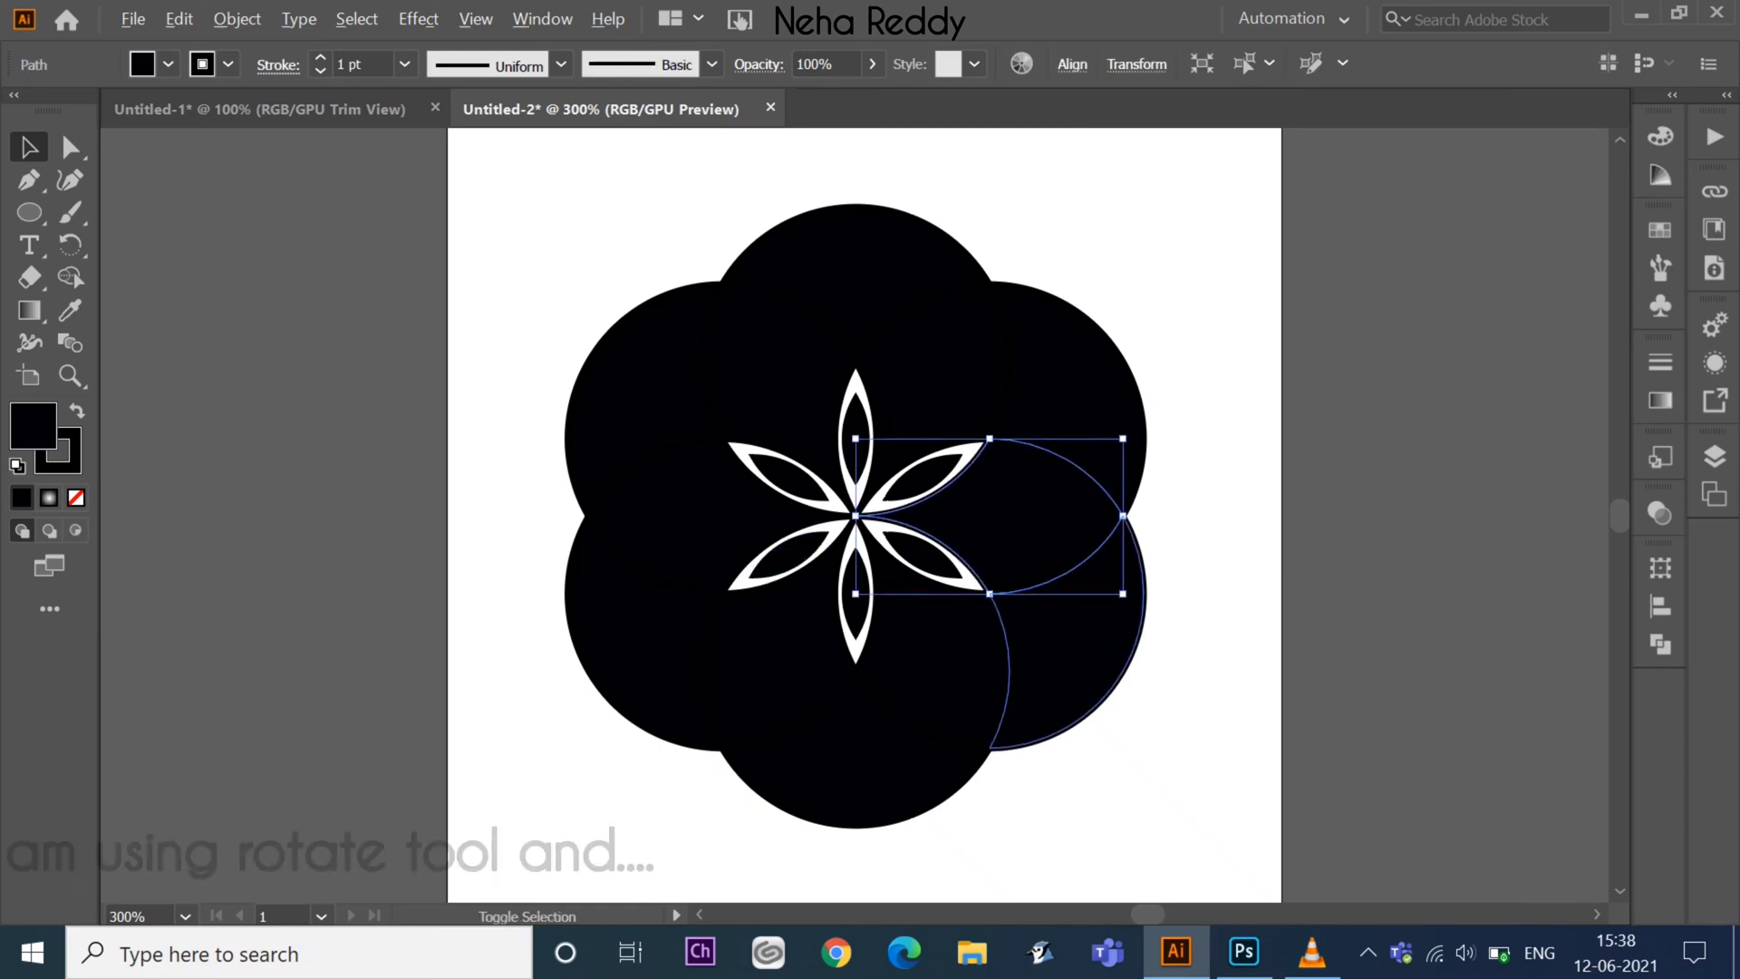
{"action": "left_click_drag", "start_coordinate": [1124, 580], "coordinate": [1075, 566]}
{"action": "key", "text": "ctrl+z"}
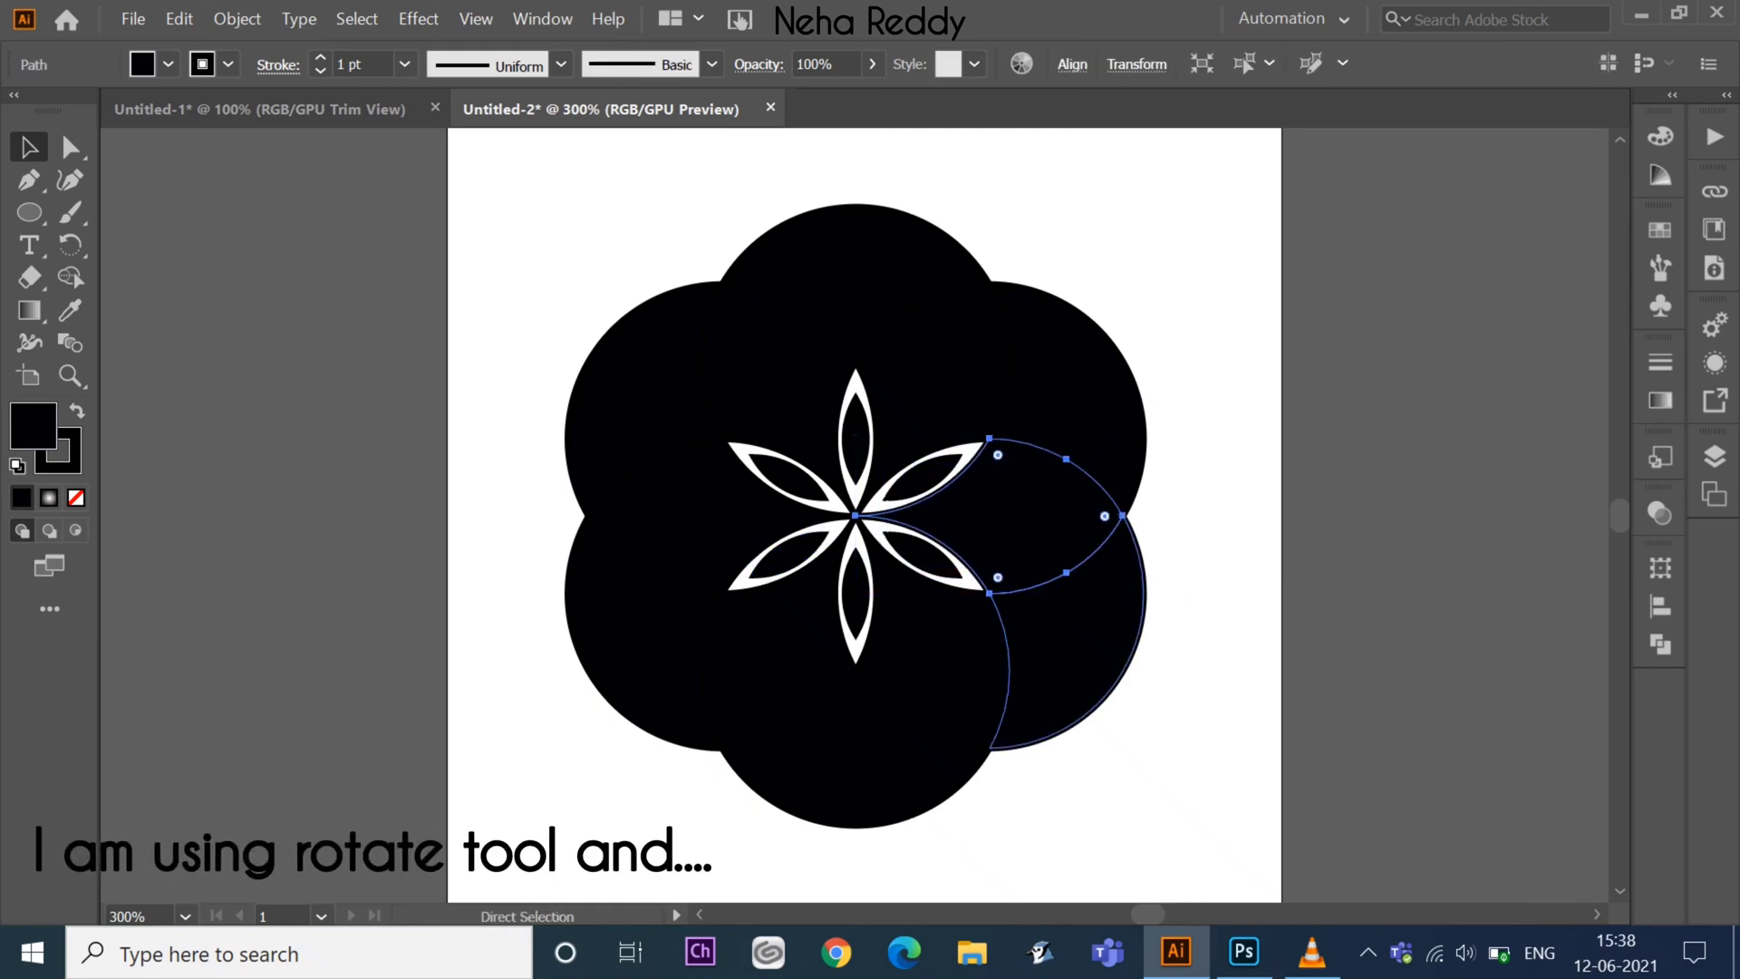
{"action": "key", "text": "ctrl+z"}
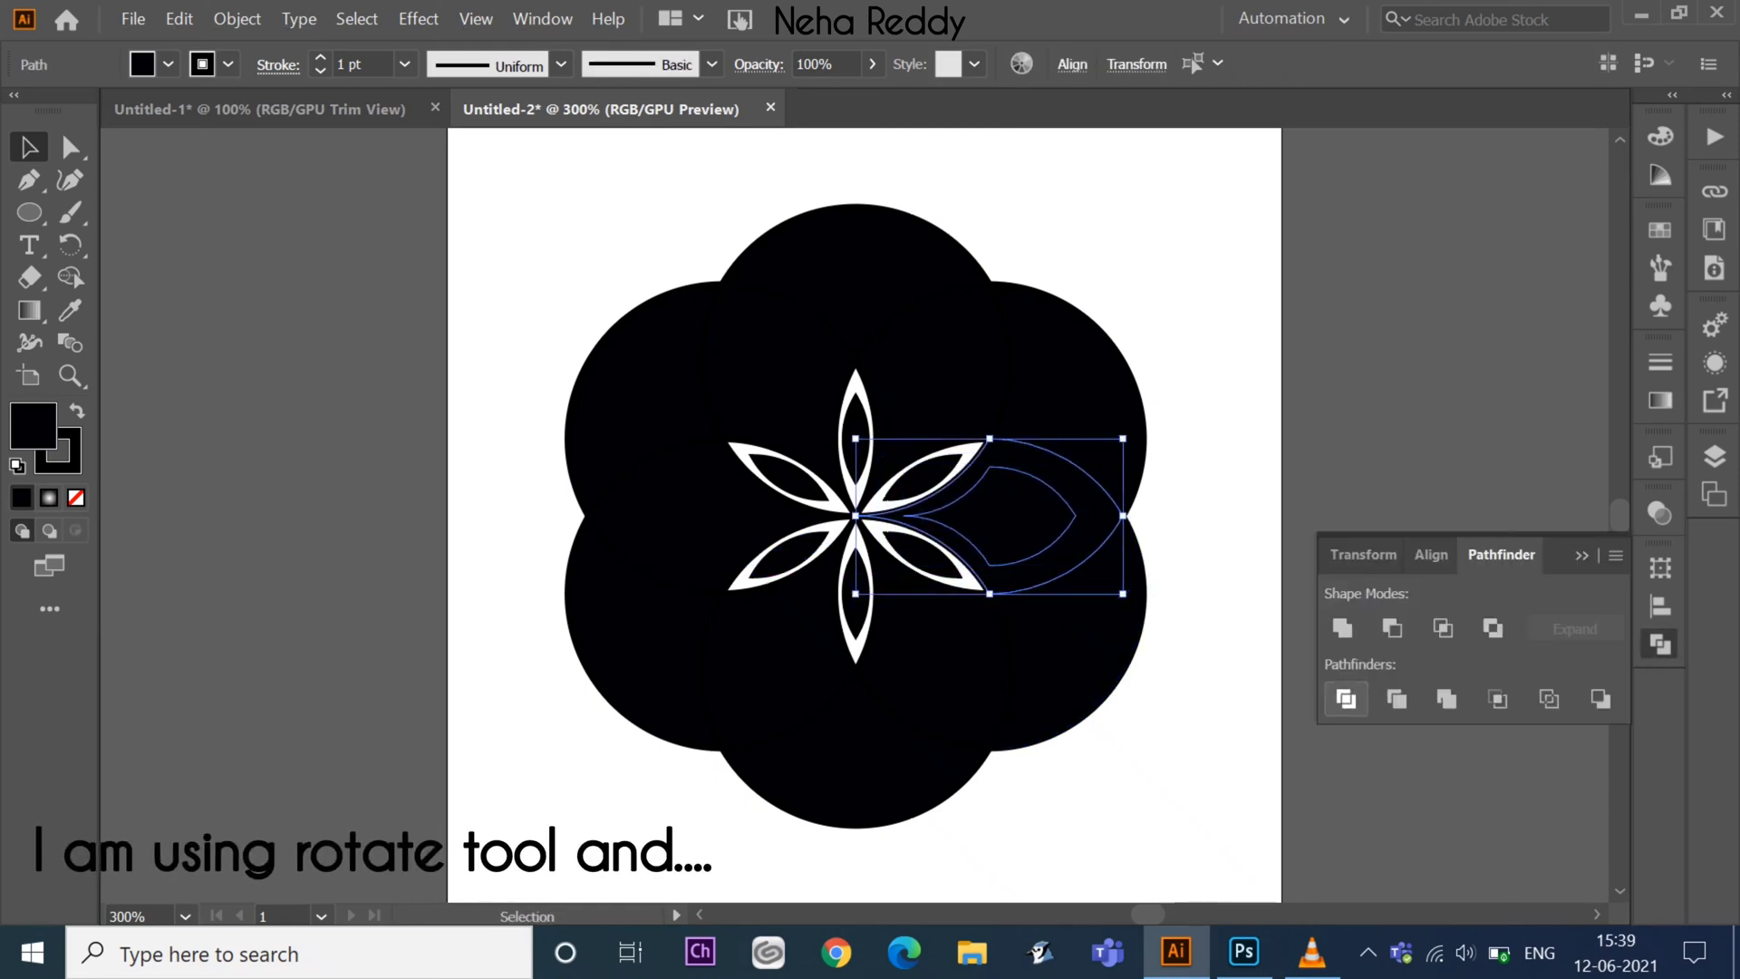
- Merge two lenses into one hollow shape and thin the right-hand lens
{"action": "right_click", "coordinate": [1073, 519]}
{"action": "left_click", "coordinate": [1132, 329]}
{"action": "left_click", "coordinate": [1074, 519]}
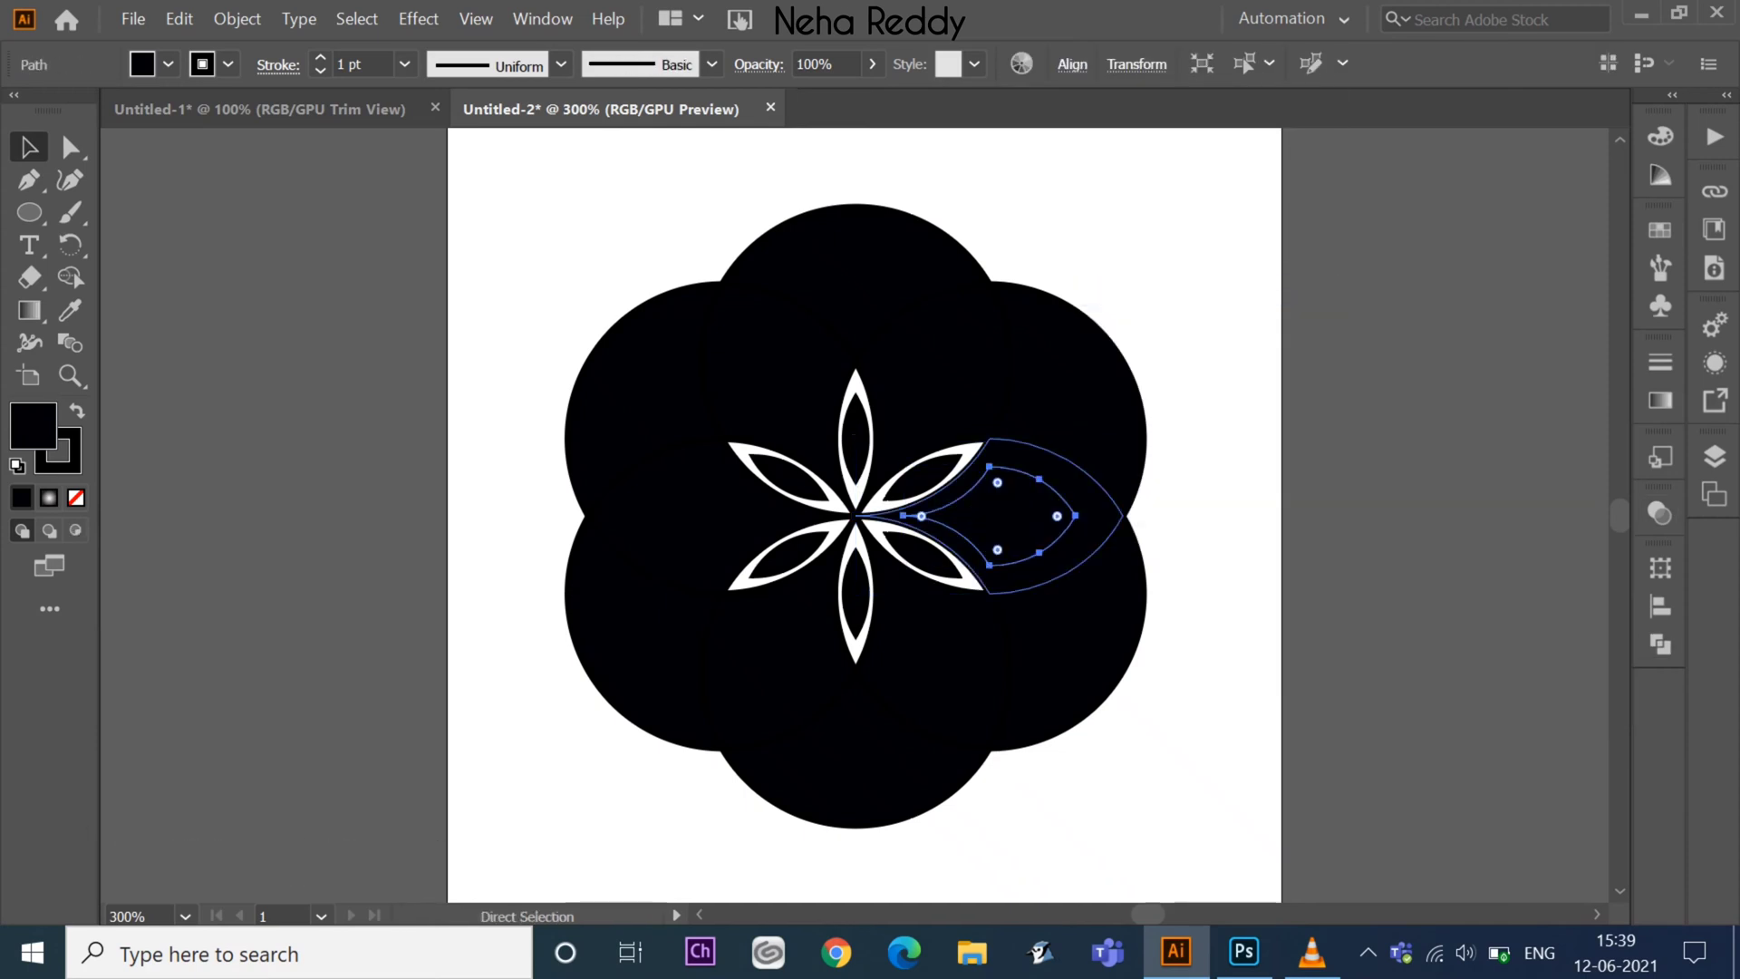
{"action": "left_click_drag", "start_coordinate": [1099, 556], "coordinate": [1087, 554]}
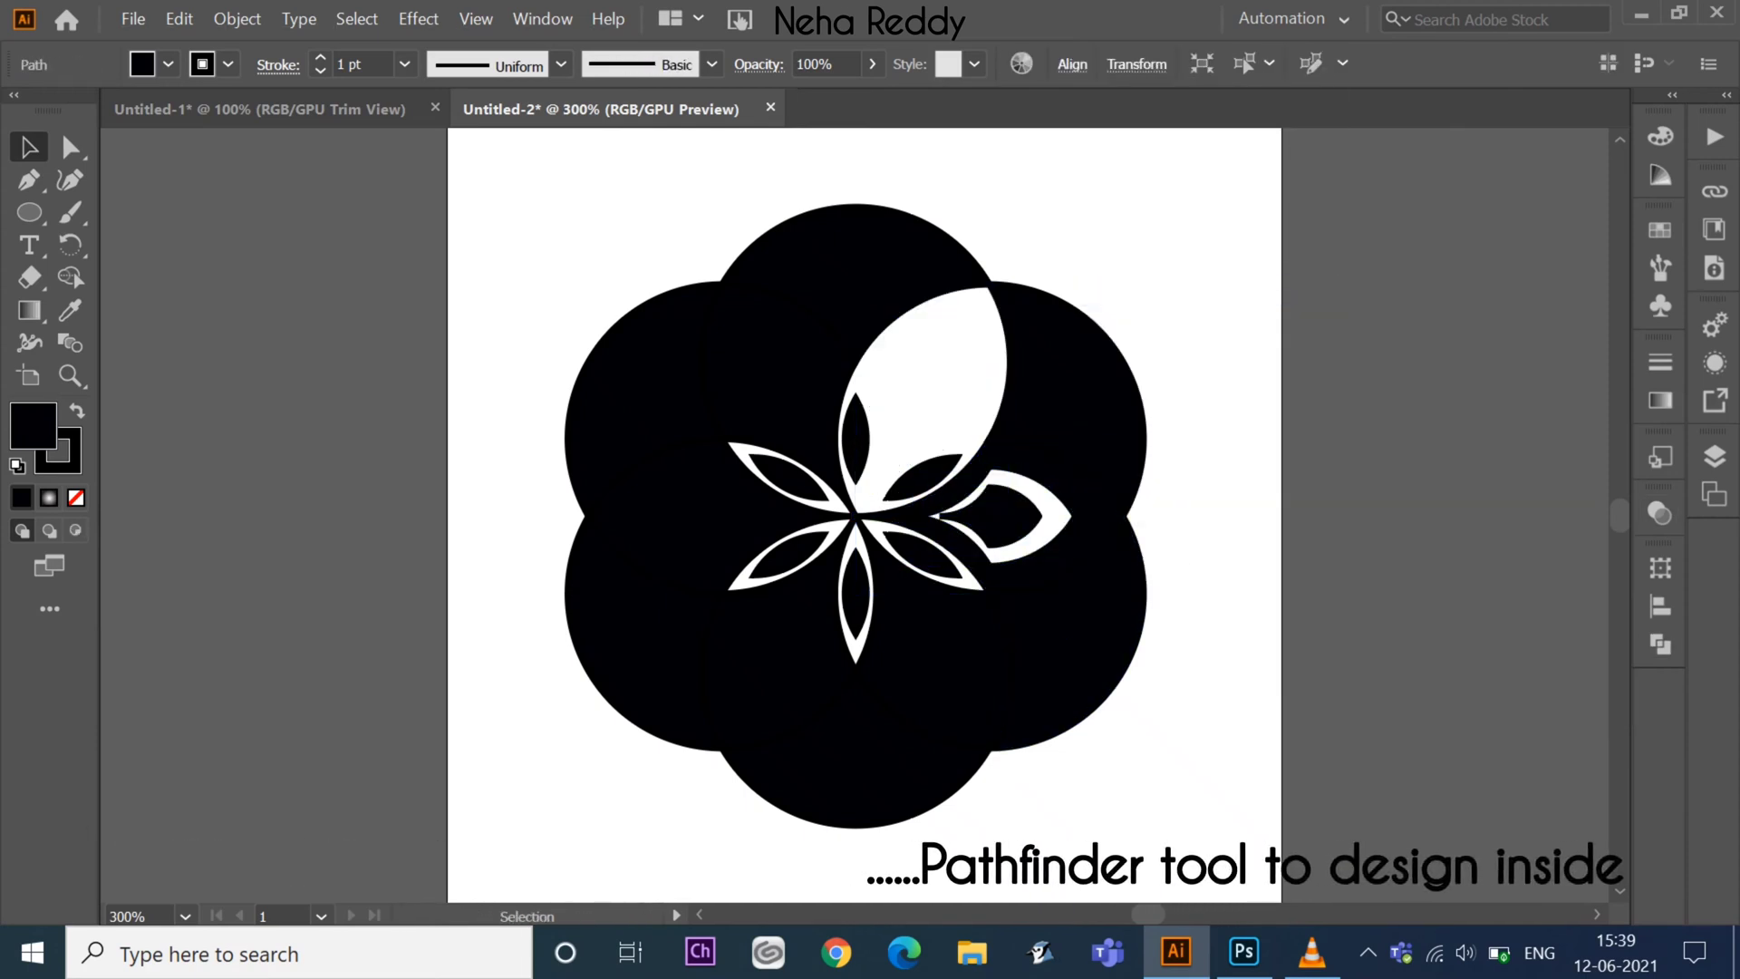
{"action": "left_click", "coordinate": [779, 399], "text": "shift"}
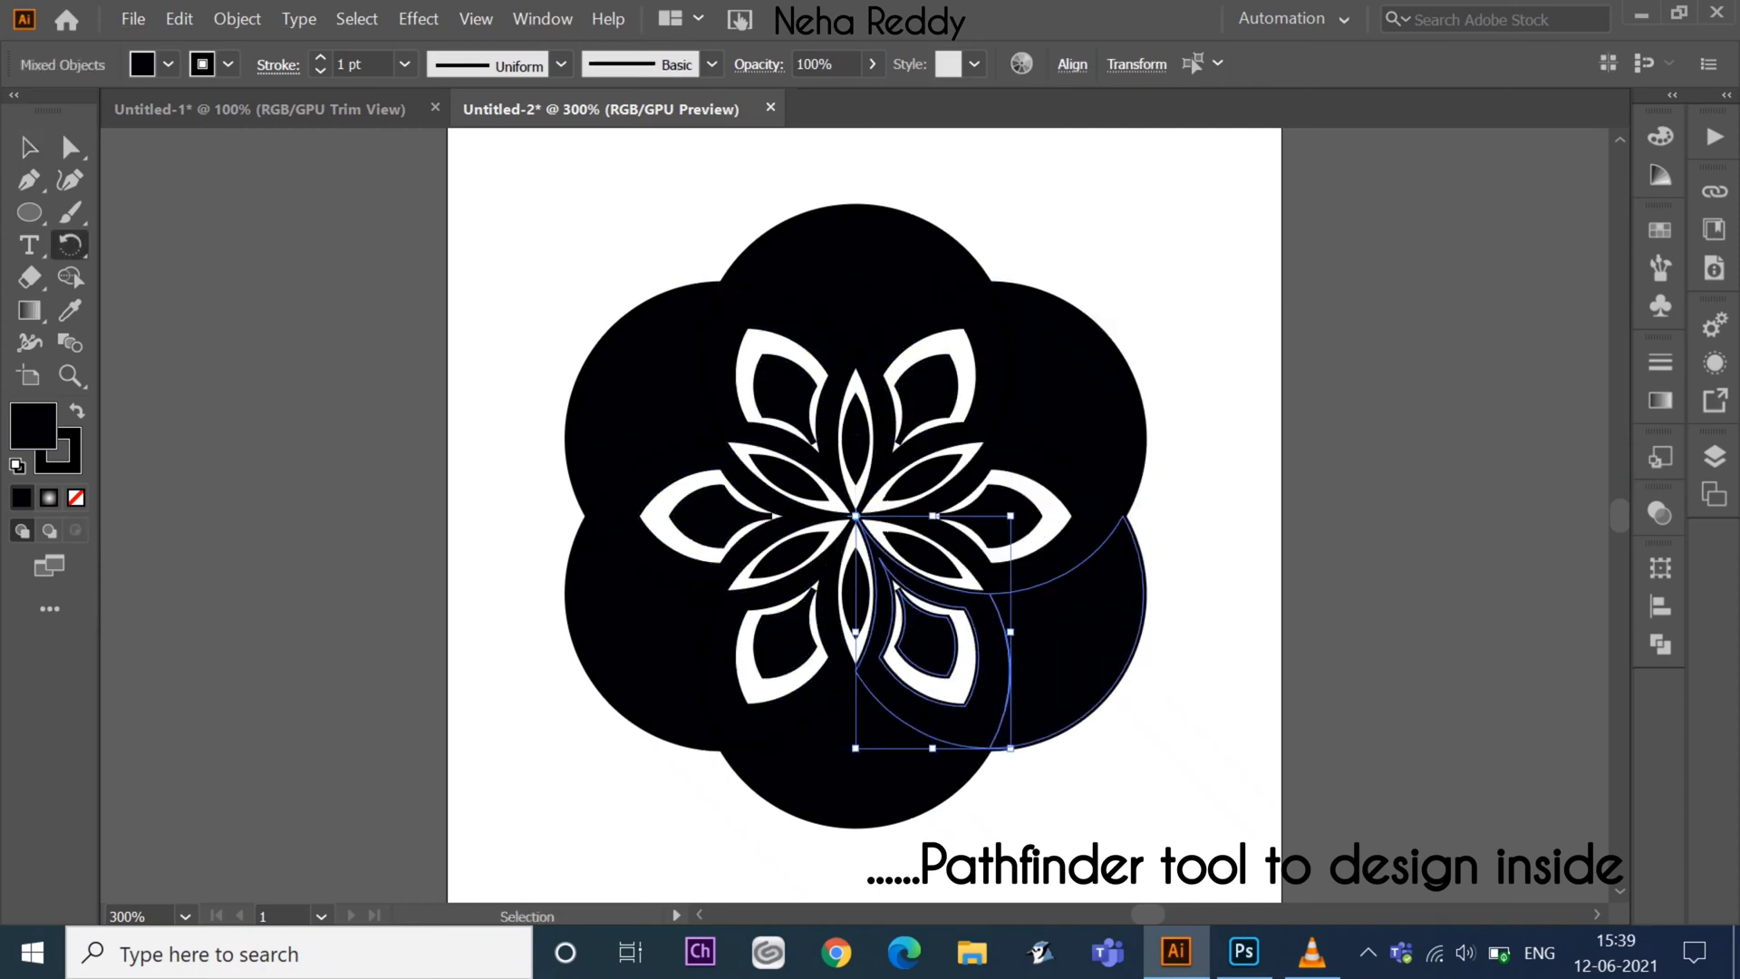
{"action": "key", "text": "a"}
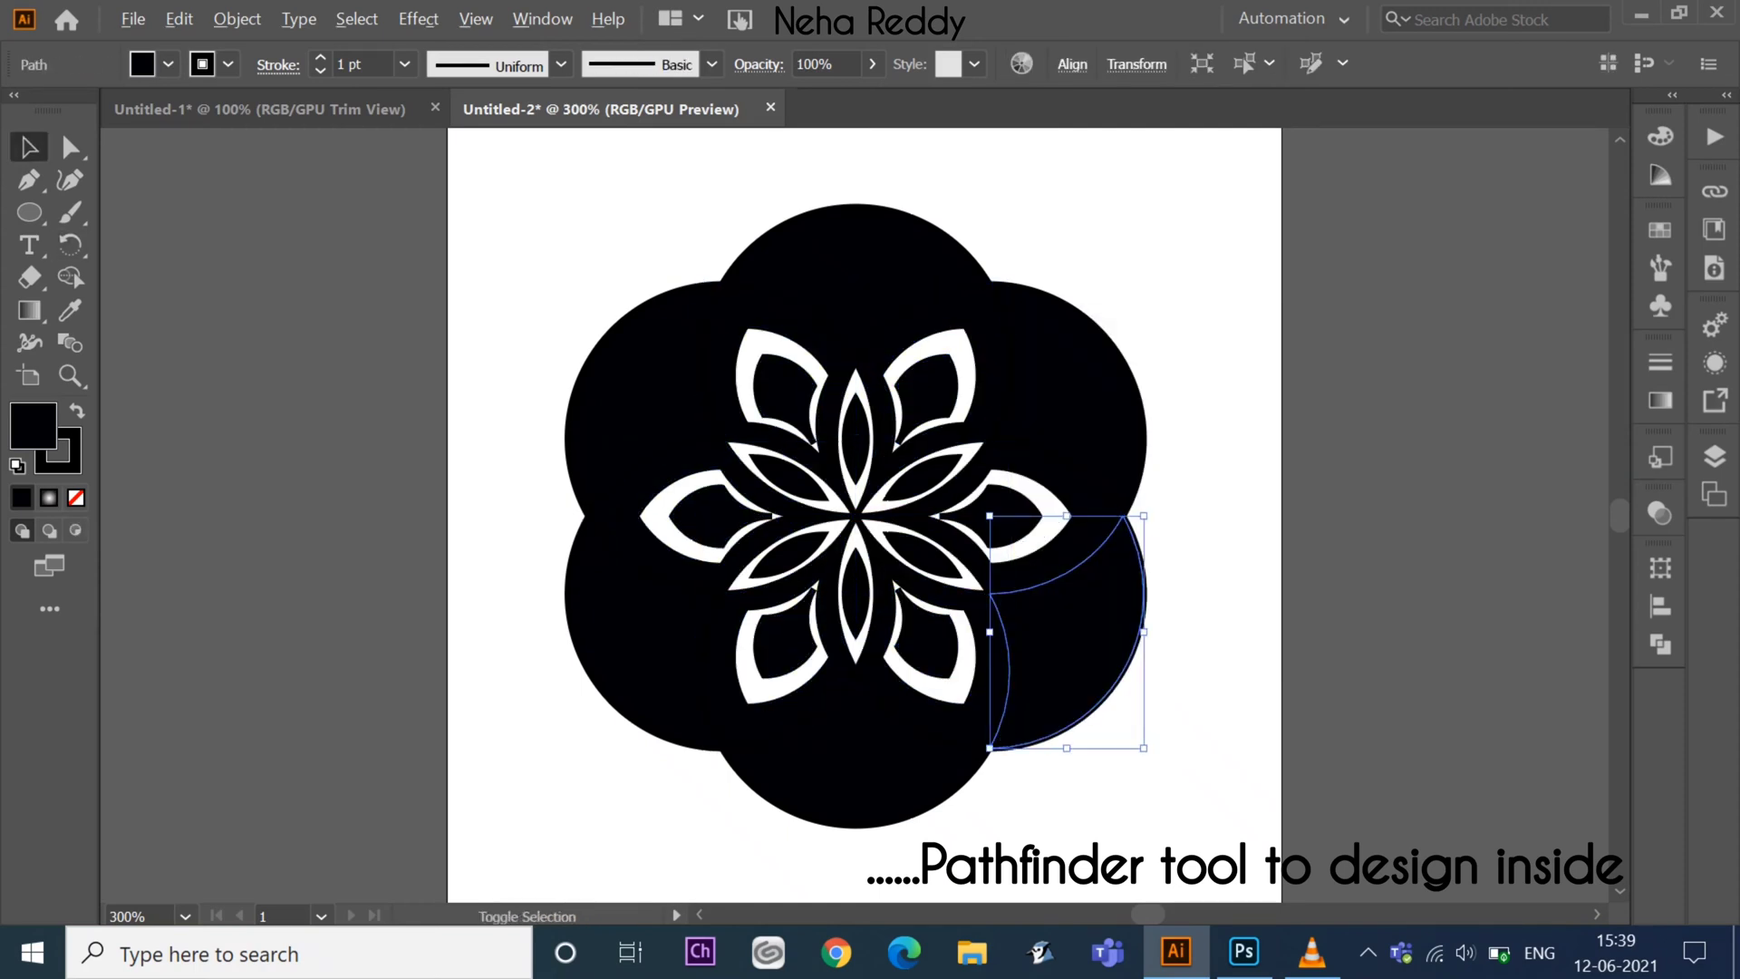
{"action": "key", "text": "ctrl+shift+F9"}
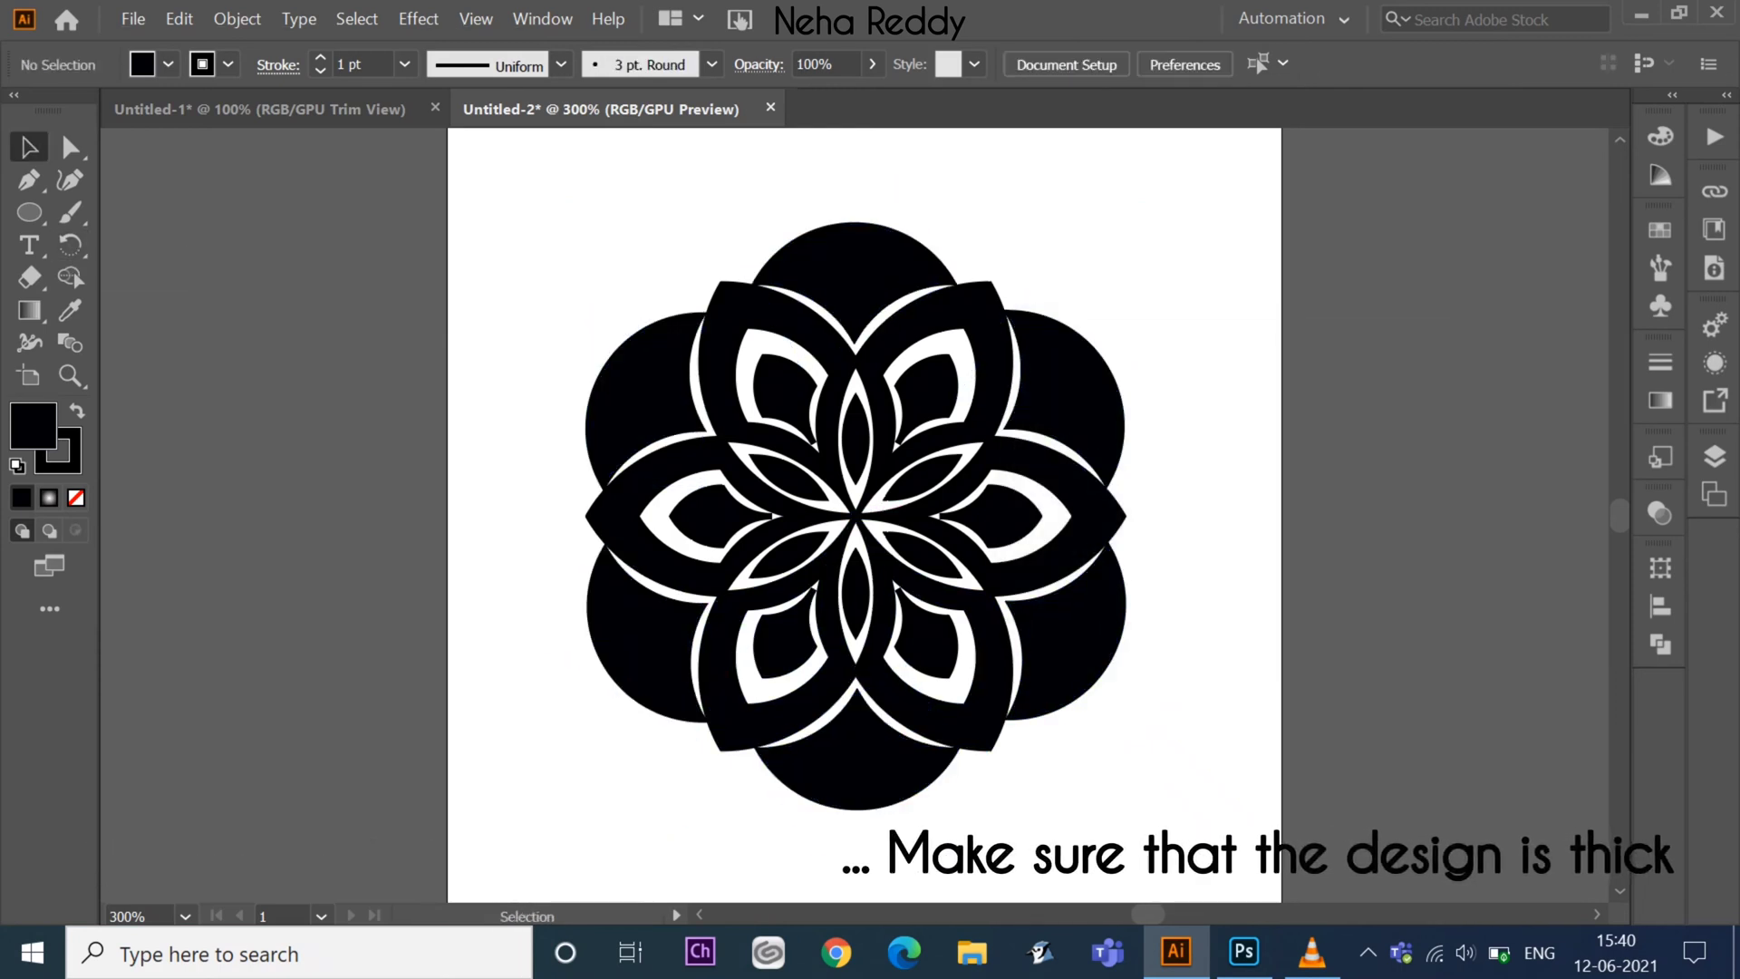
- Draw a large no-fill circle around the flower and enlarge it into a ring
{"action": "left_click_drag", "start_coordinate": [619, 219], "coordinate": [1195, 794]}
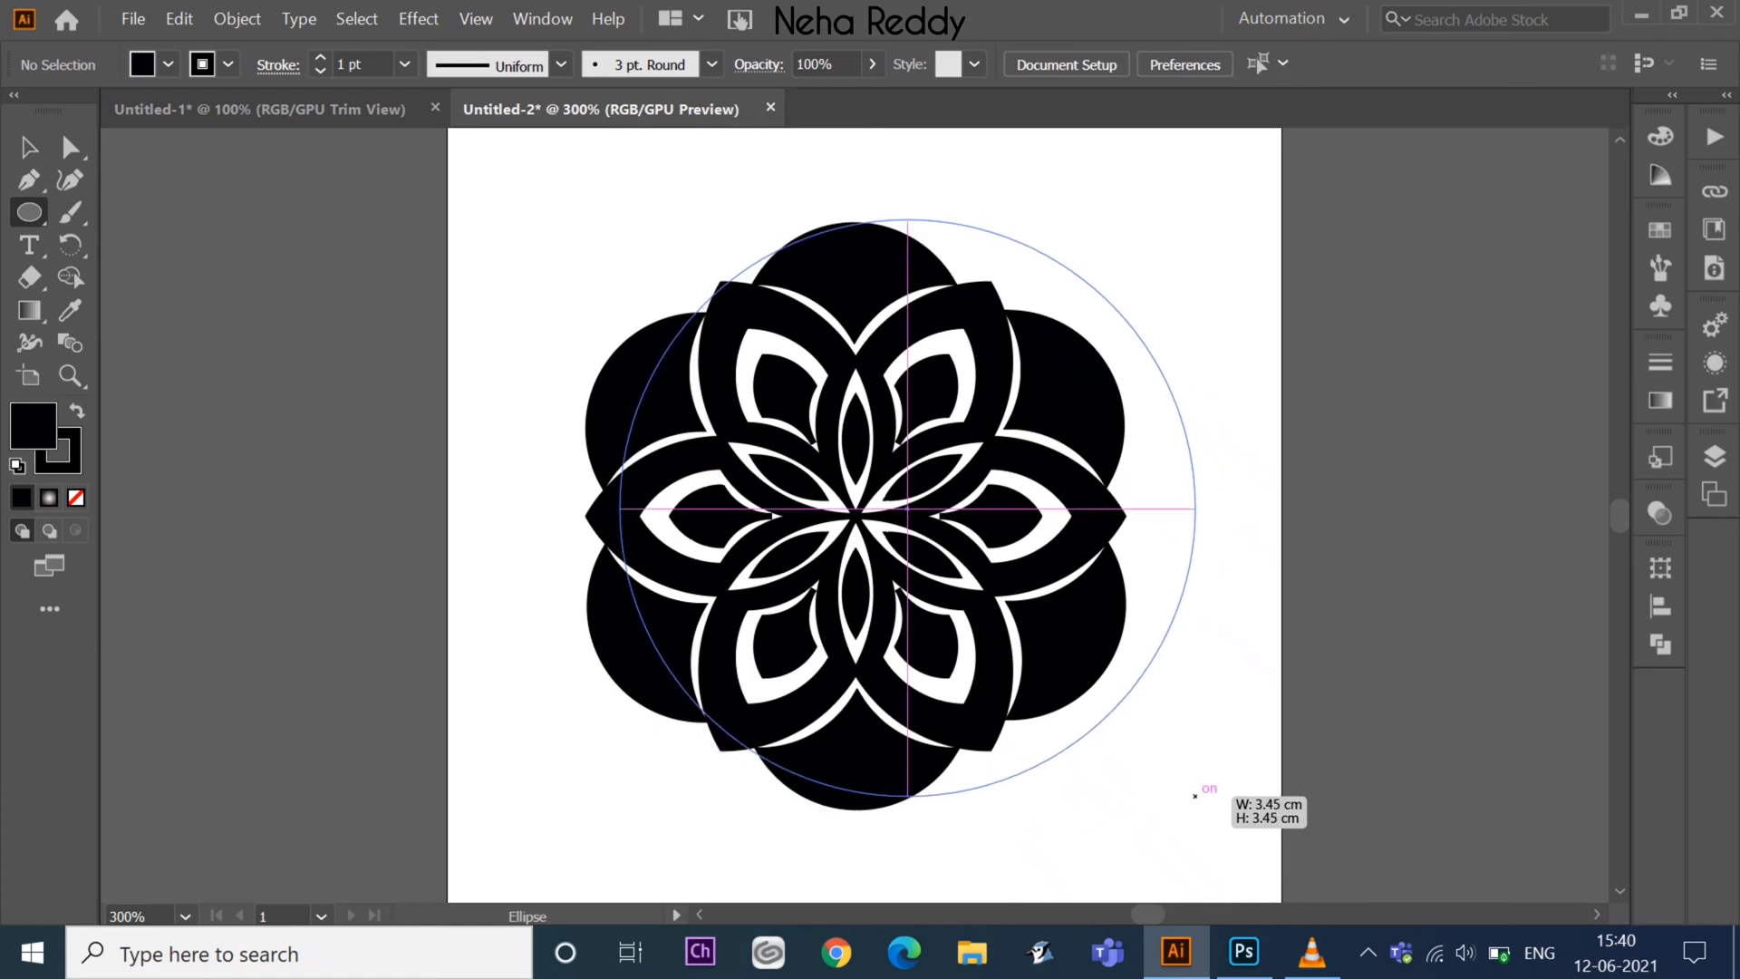
{"action": "key", "text": "slash"}
{"action": "left_click_drag", "start_coordinate": [907, 507], "coordinate": [855, 516]}
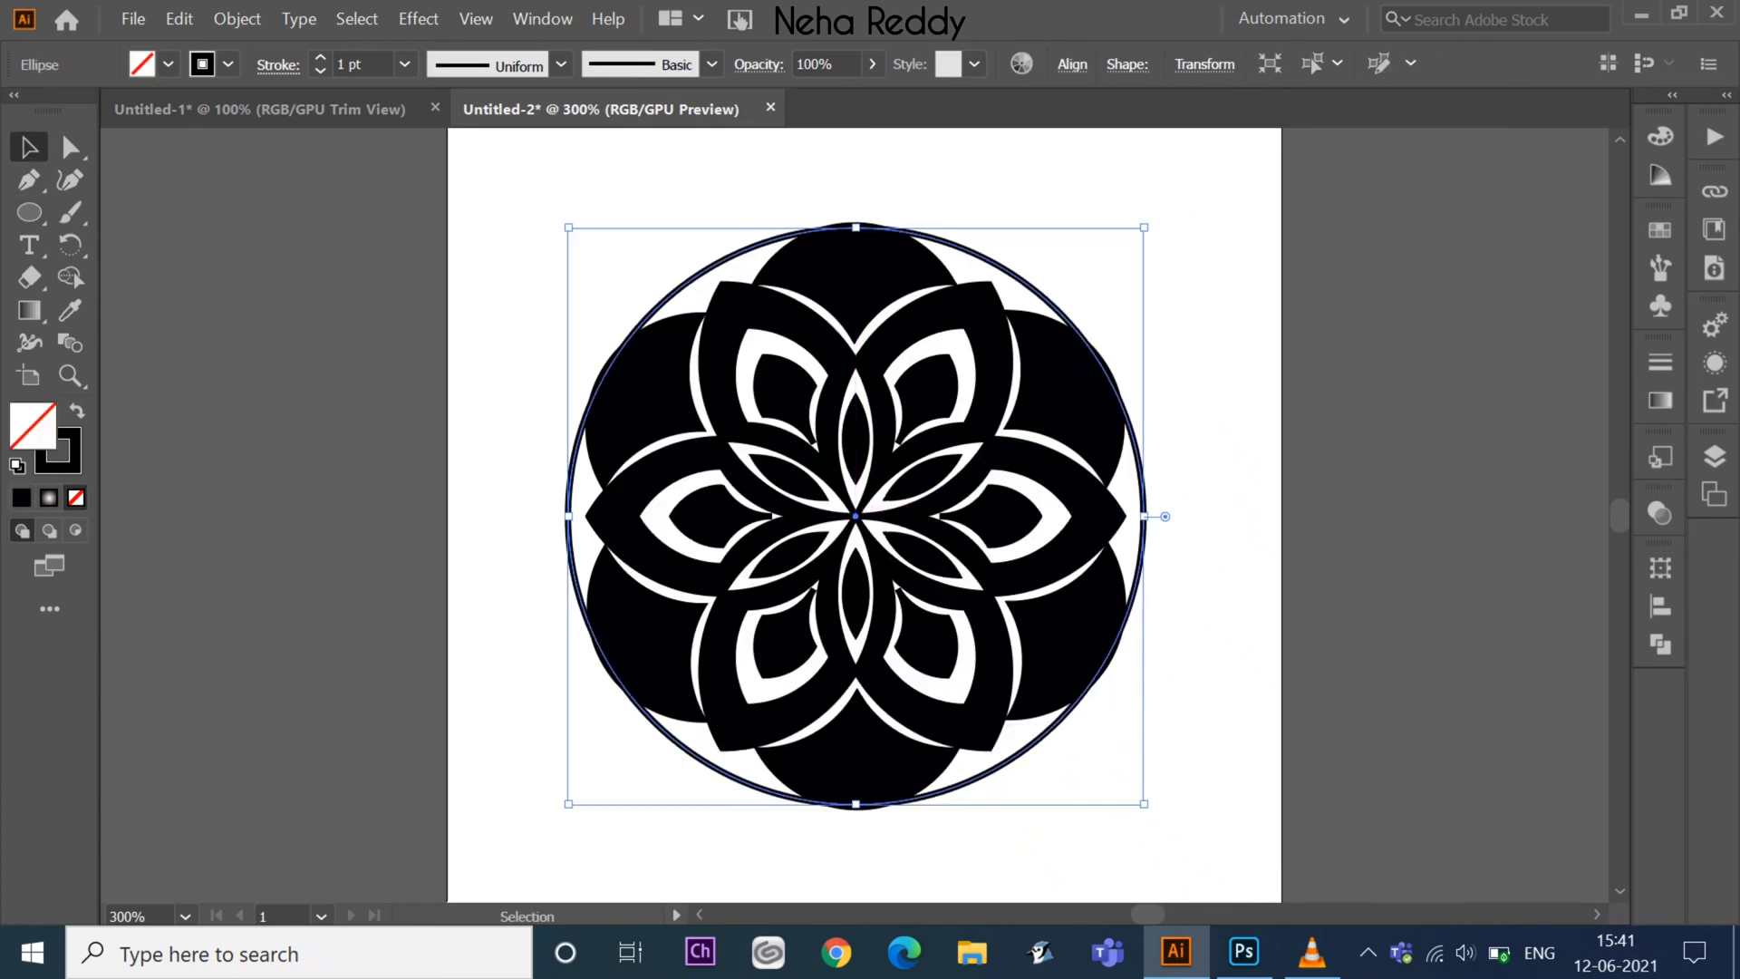
{"action": "left_click_drag", "start_coordinate": [1143, 227], "coordinate": [1152, 220]}
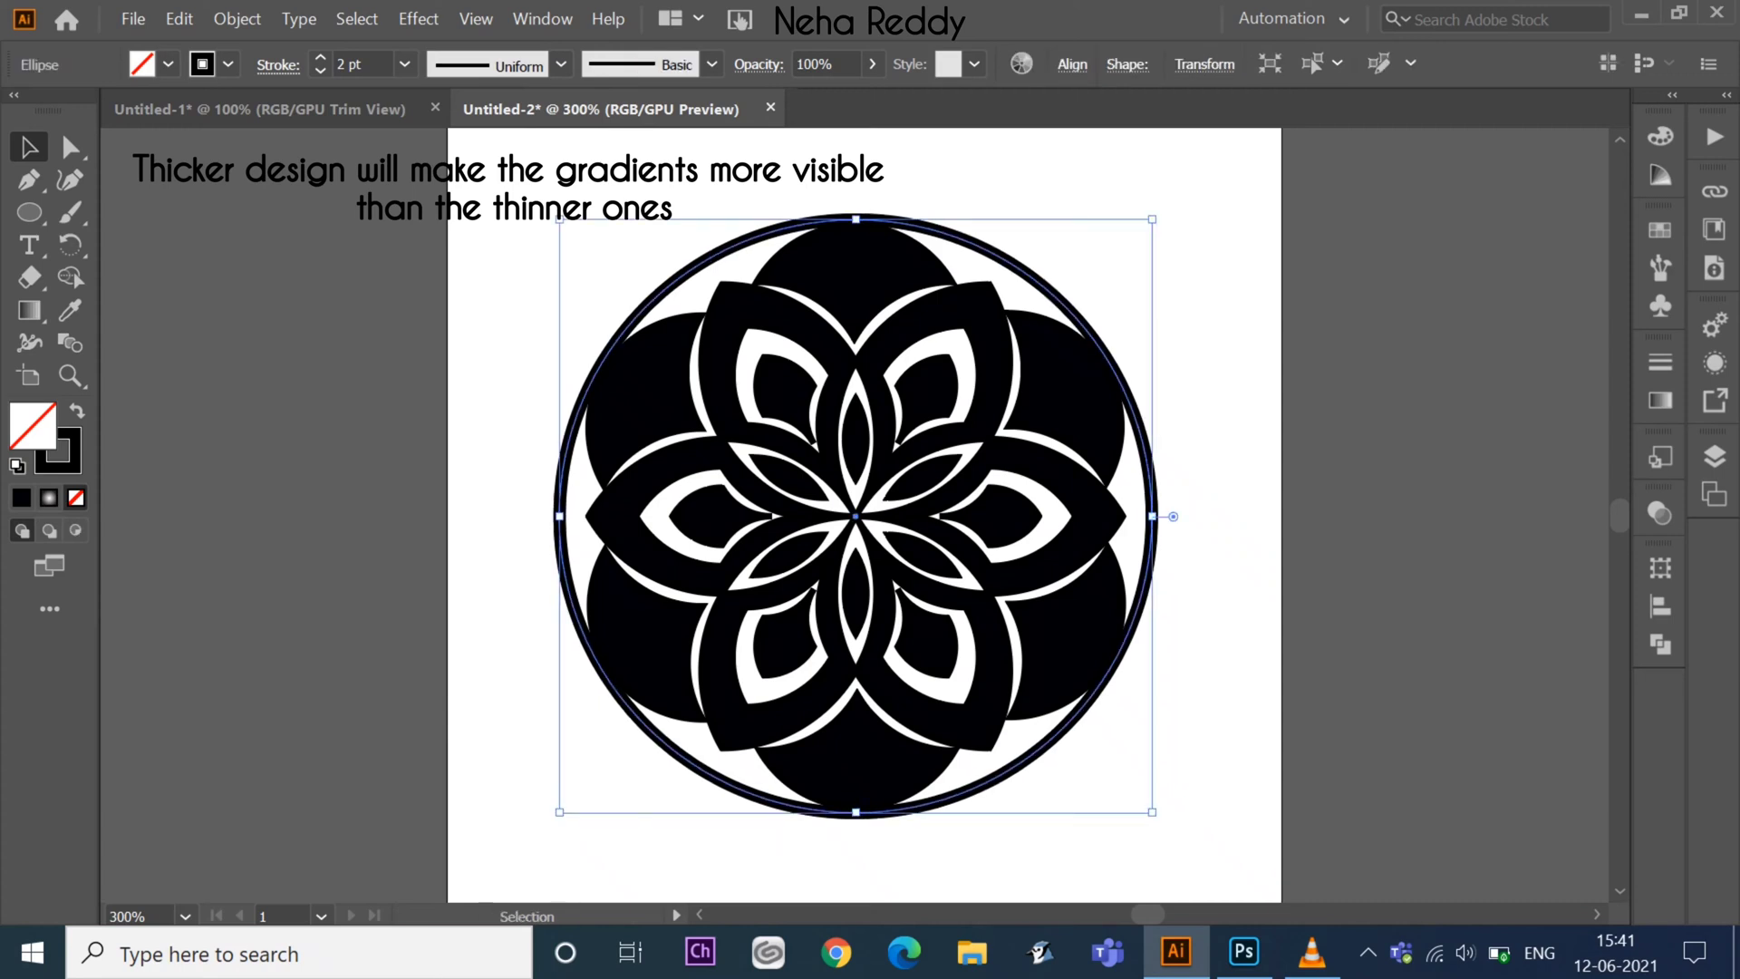
{"action": "left_click_drag", "start_coordinate": [1151, 220], "coordinate": [1195, 178]}
- Divide the ring and flower shapes, ungroup them, and delete the background pieces
{"action": "left_click", "coordinate": [1232, 507]}
{"action": "left_click", "coordinate": [1065, 399]}
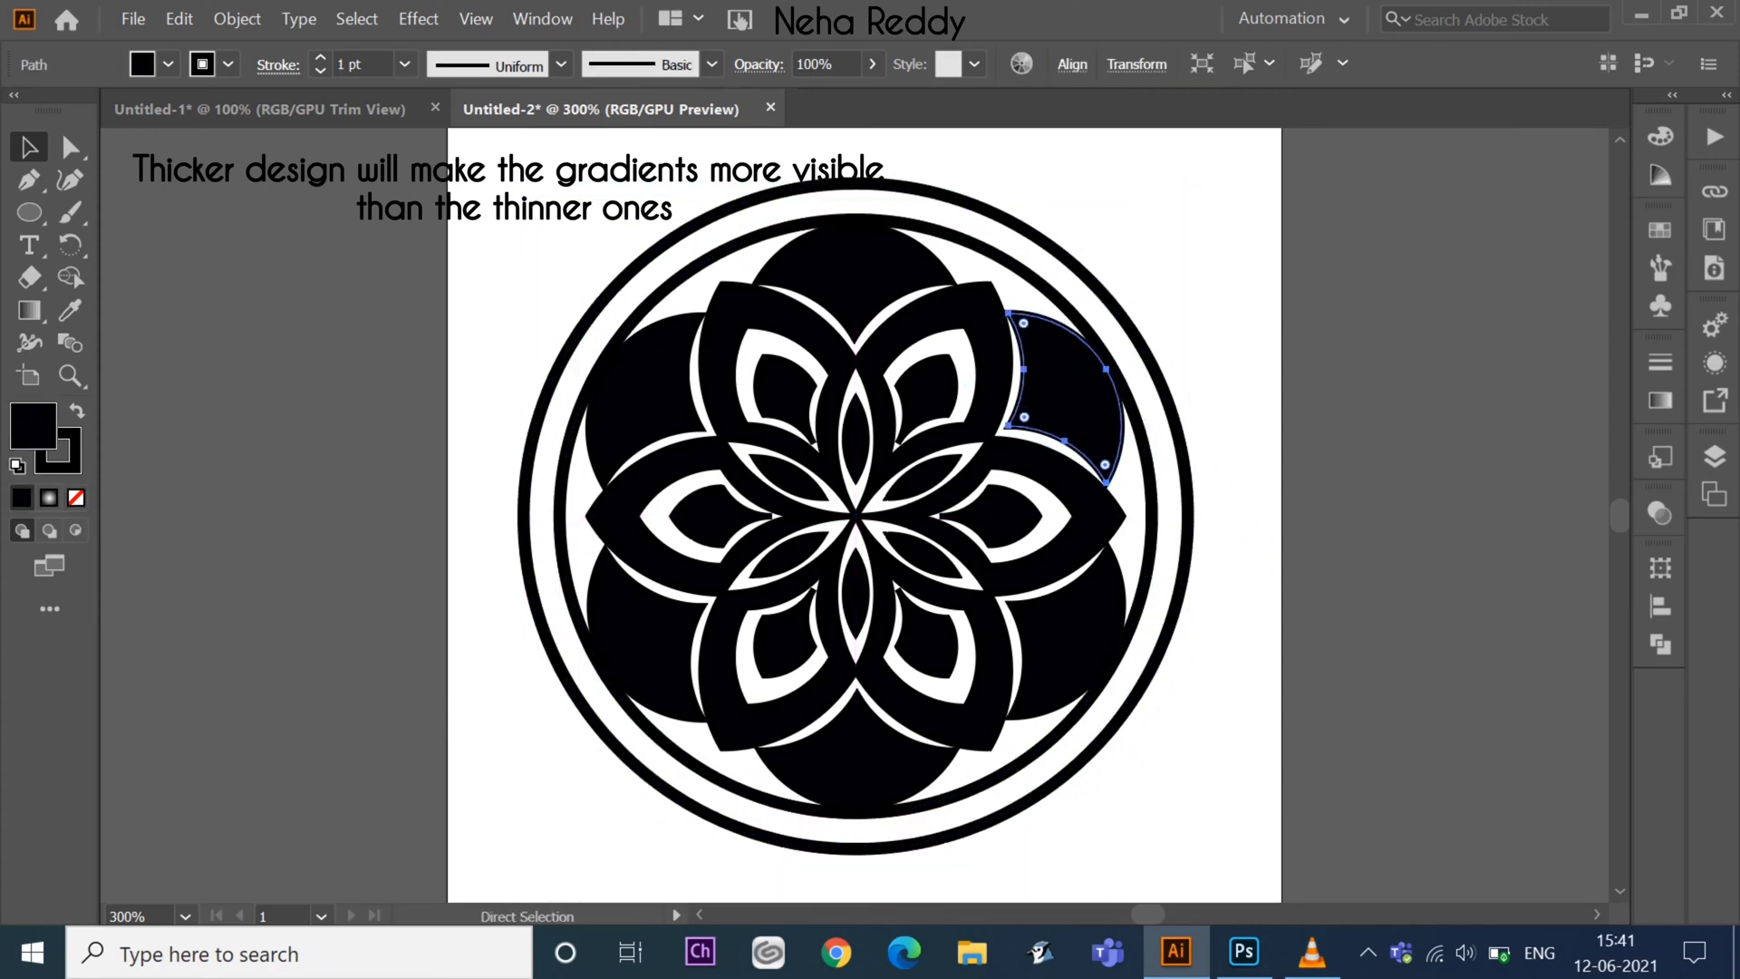
{"action": "left_click", "coordinate": [1660, 644]}
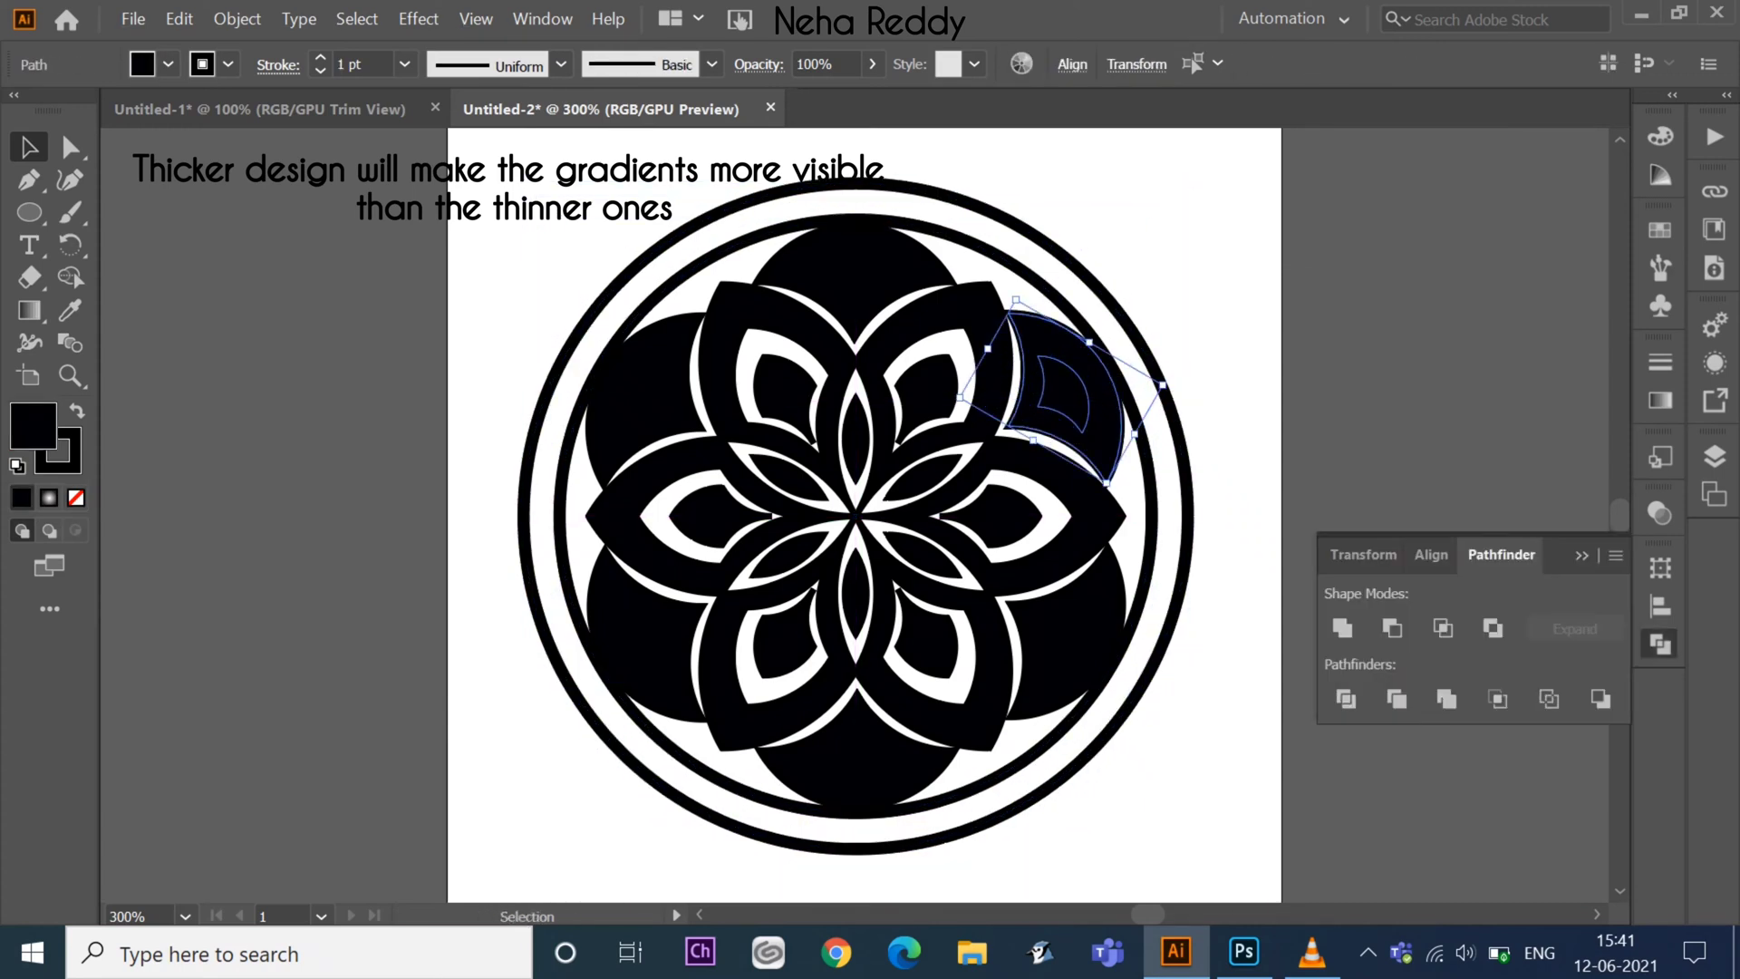
{"action": "left_click", "coordinate": [1346, 699]}
{"action": "right_click", "coordinate": [1075, 418]}
{"action": "left_click", "coordinate": [1144, 621]}
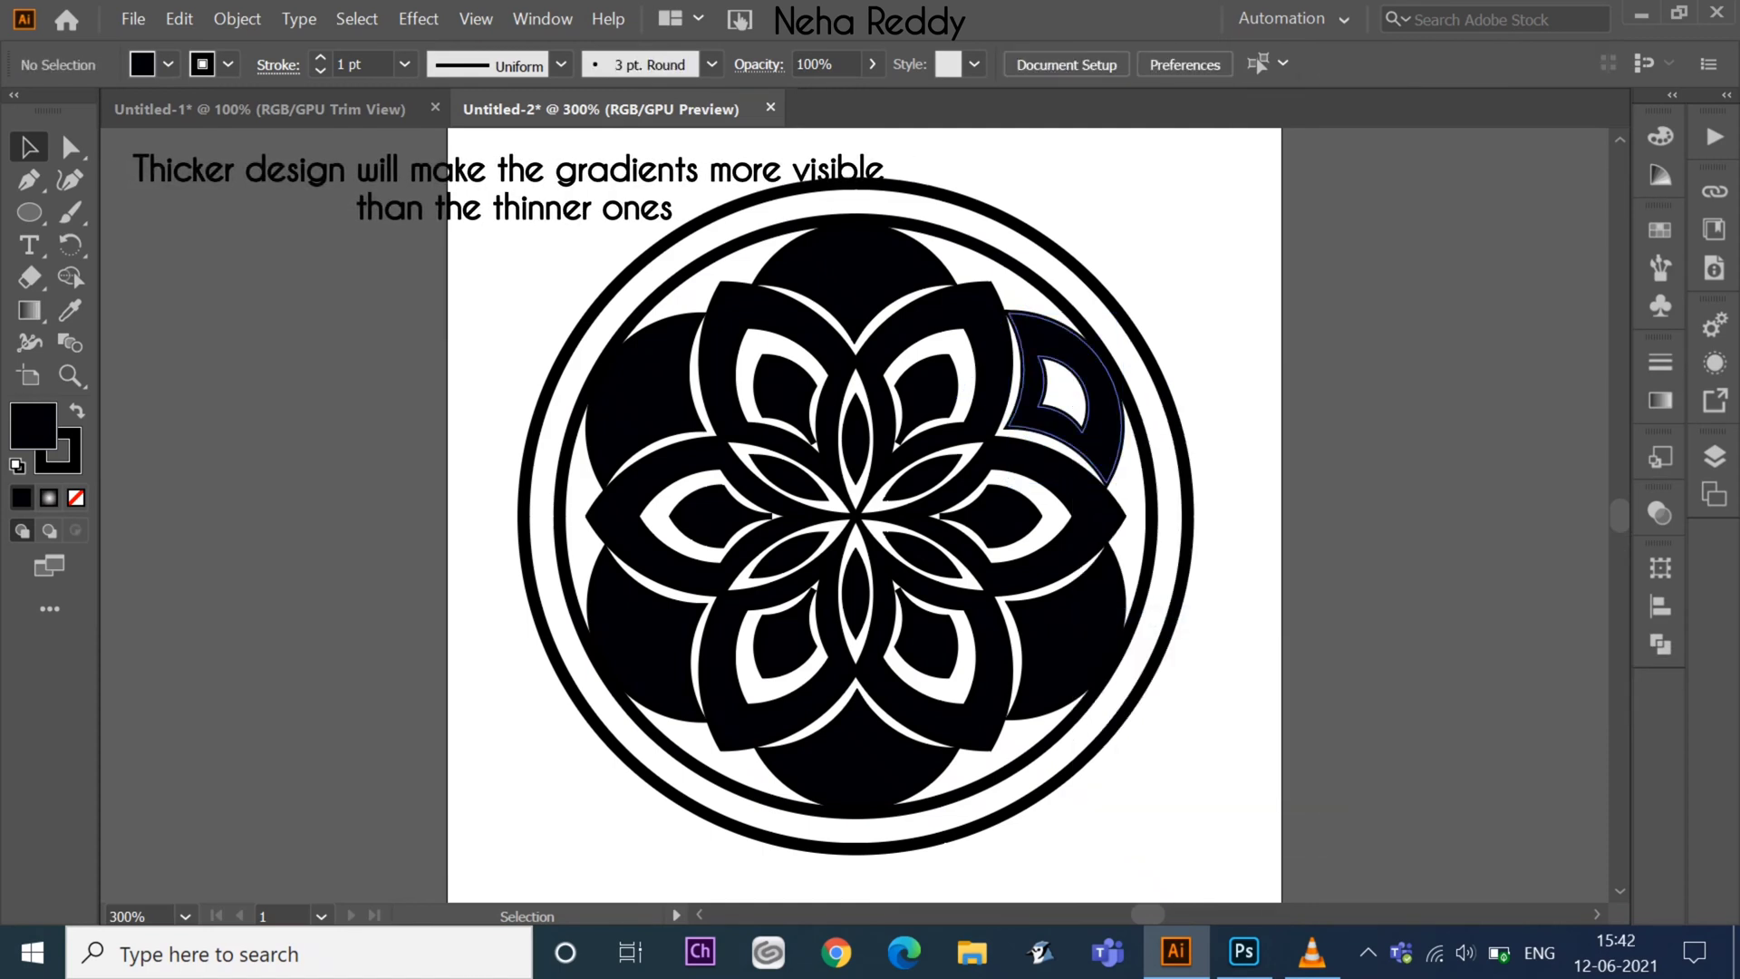
{"action": "left_click", "coordinate": [1069, 635]}
{"action": "key", "text": "Delete"}
- Rotate-copy the upper-right crescent around the design centre and repeat with Ctrl+D
{"action": "left_click", "coordinate": [1064, 399]}
{"action": "key", "text": "r"}
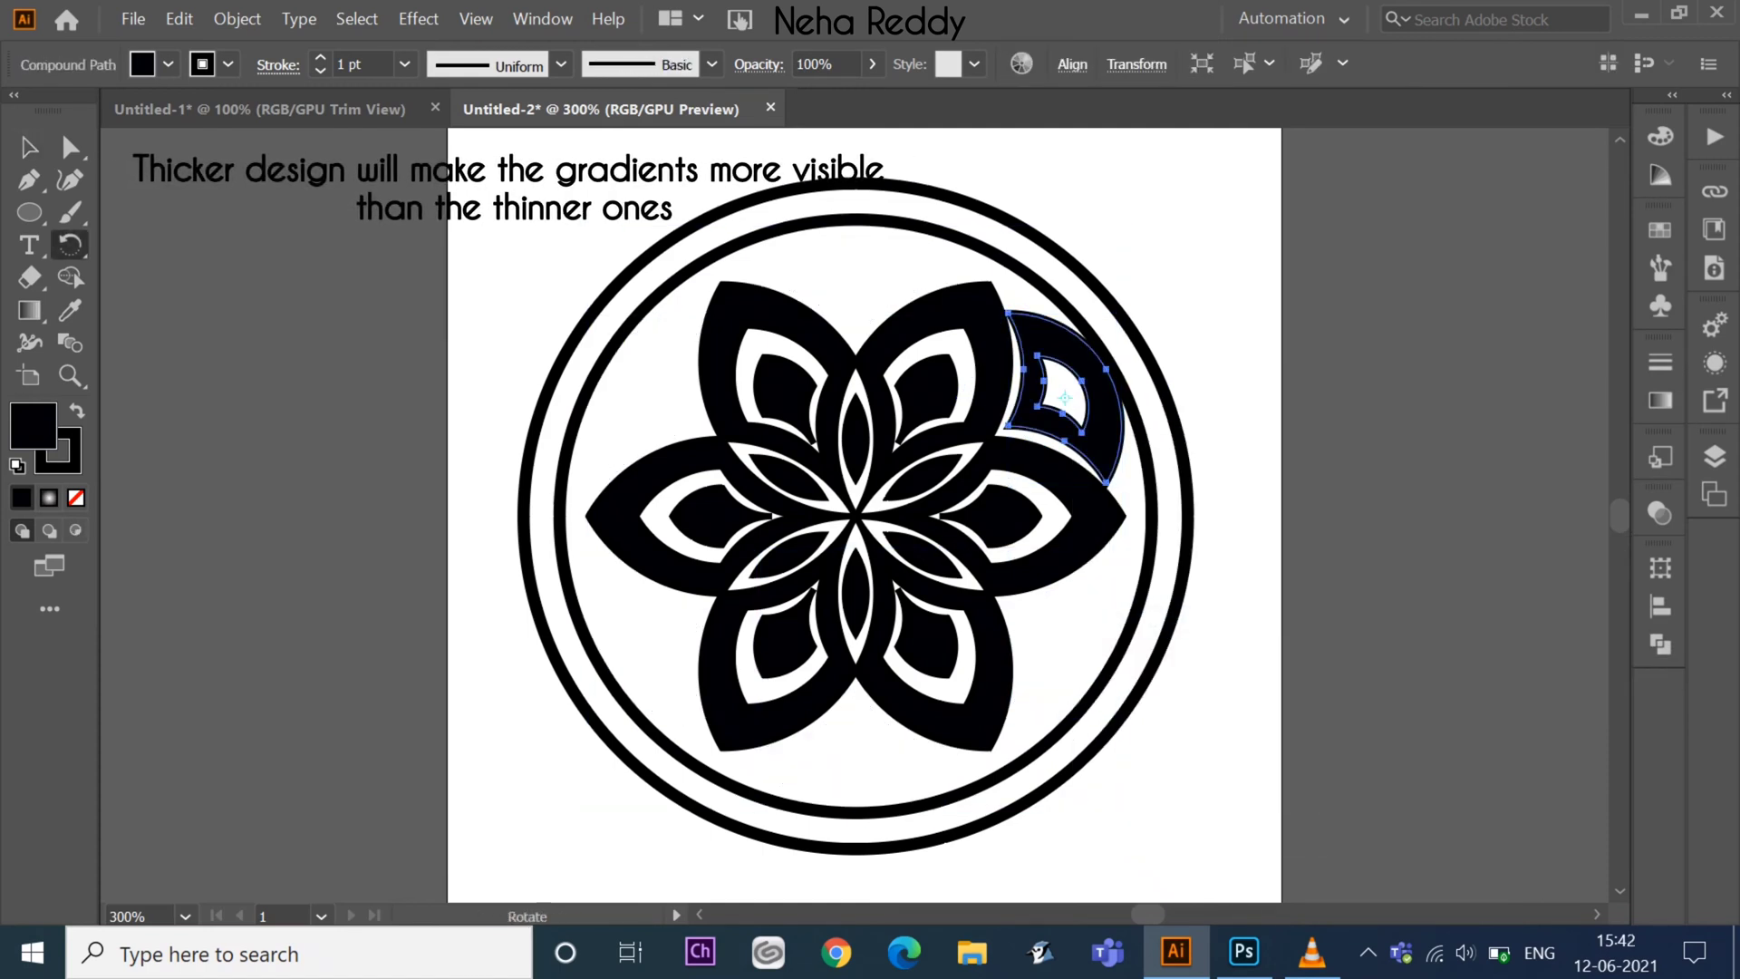
{"action": "left_click", "coordinate": [856, 515], "text": "alt"}
{"action": "left_click", "coordinate": [1087, 610]}
{"action": "key", "text": "ctrl+d"}
{"action": "key", "text": "ctrl+d"}
{"action": "key", "text": "ctrl+d"}
{"action": "key", "text": "ctrl+d"}
{"action": "key", "text": "v"}
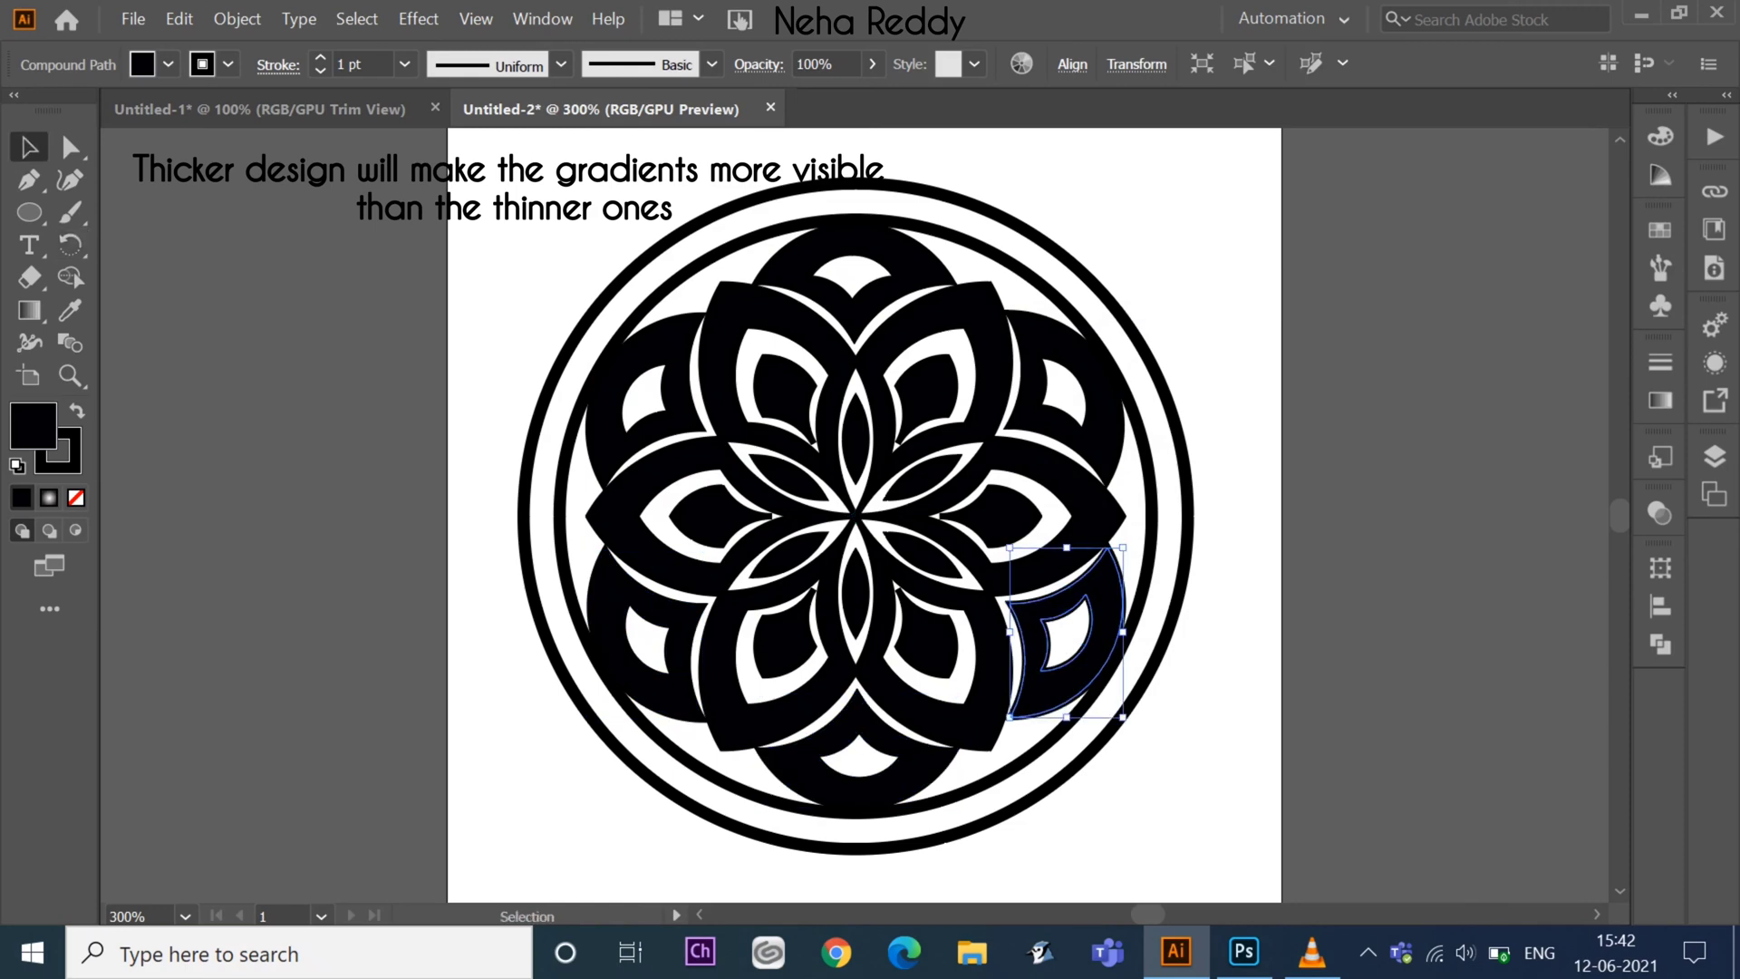
{"action": "key", "text": "ctrl+shift+a"}
- Draw a small dot between the rings and rotate-copy it around the centre
{"action": "left_click_drag", "start_coordinate": [1160, 578], "coordinate": [1174, 593]}
{"action": "key", "text": "ctrl+plus"}
{"action": "key", "text": "ctrl+plus"}
{"action": "key", "text": "ctrl+plus"}
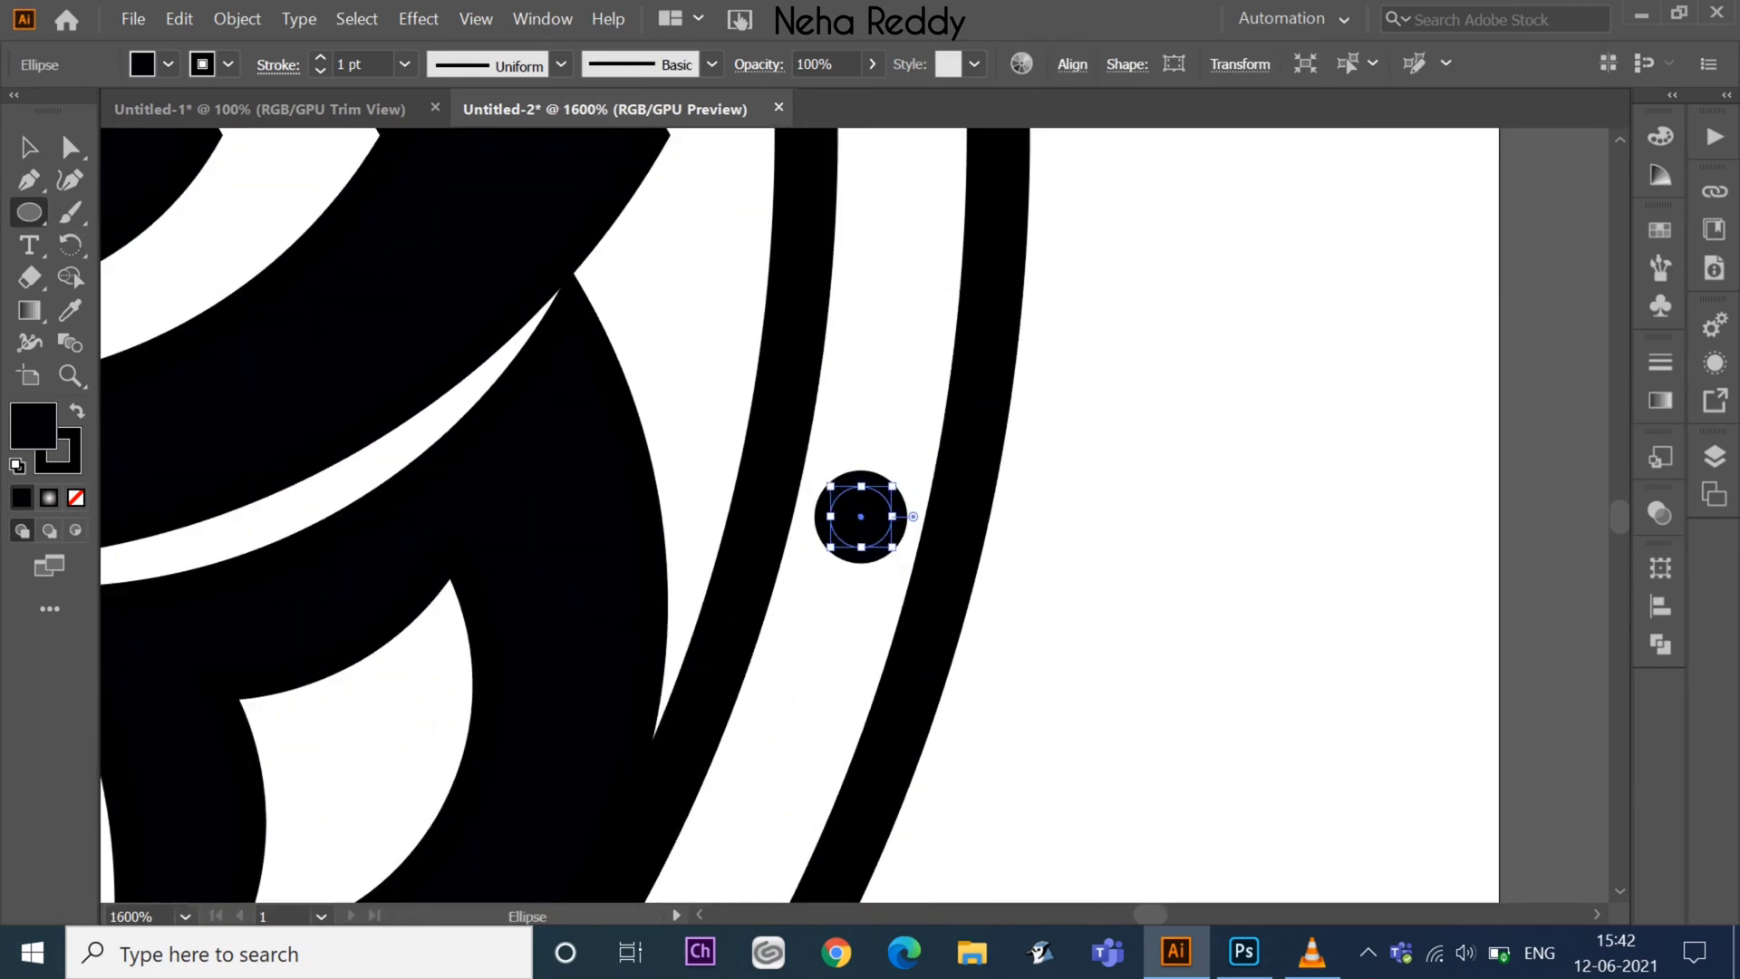
{"action": "key", "text": "ctrl+minus"}
{"action": "key", "text": "ctrl+minus"}
{"action": "key", "text": "ctrl+minus"}
{"action": "key", "text": "ctrl+minus"}
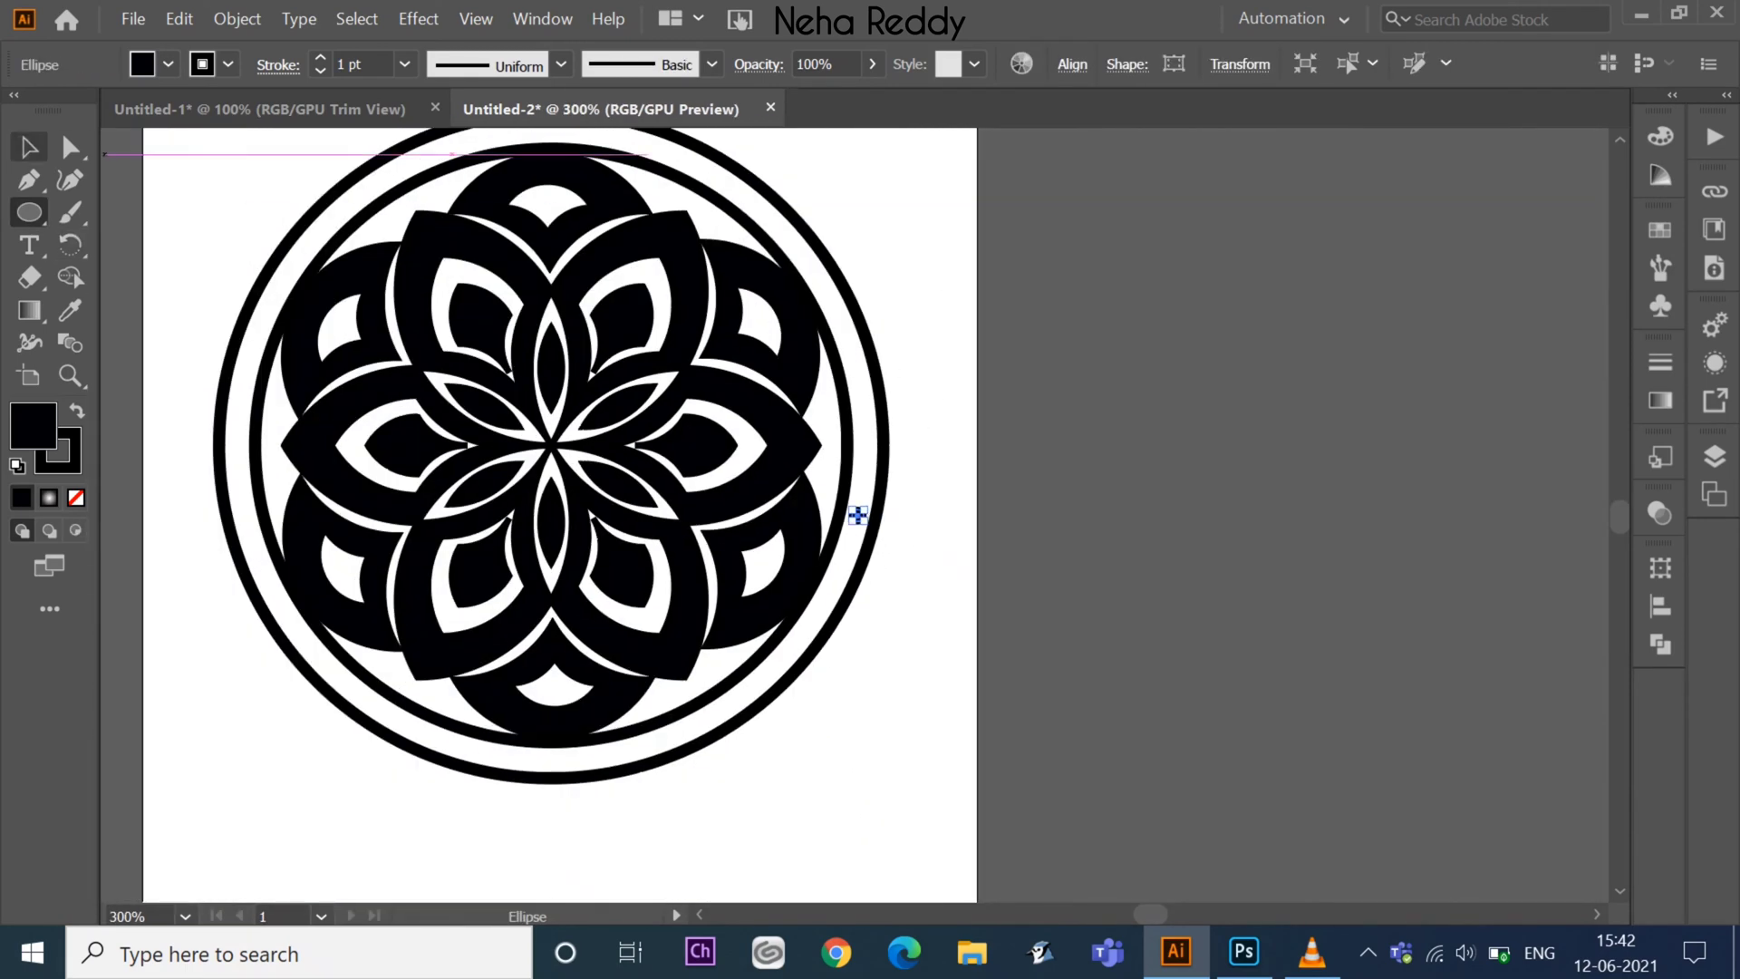
{"action": "key", "text": "r"}
{"action": "left_click", "coordinate": [551, 444], "text": "alt"}
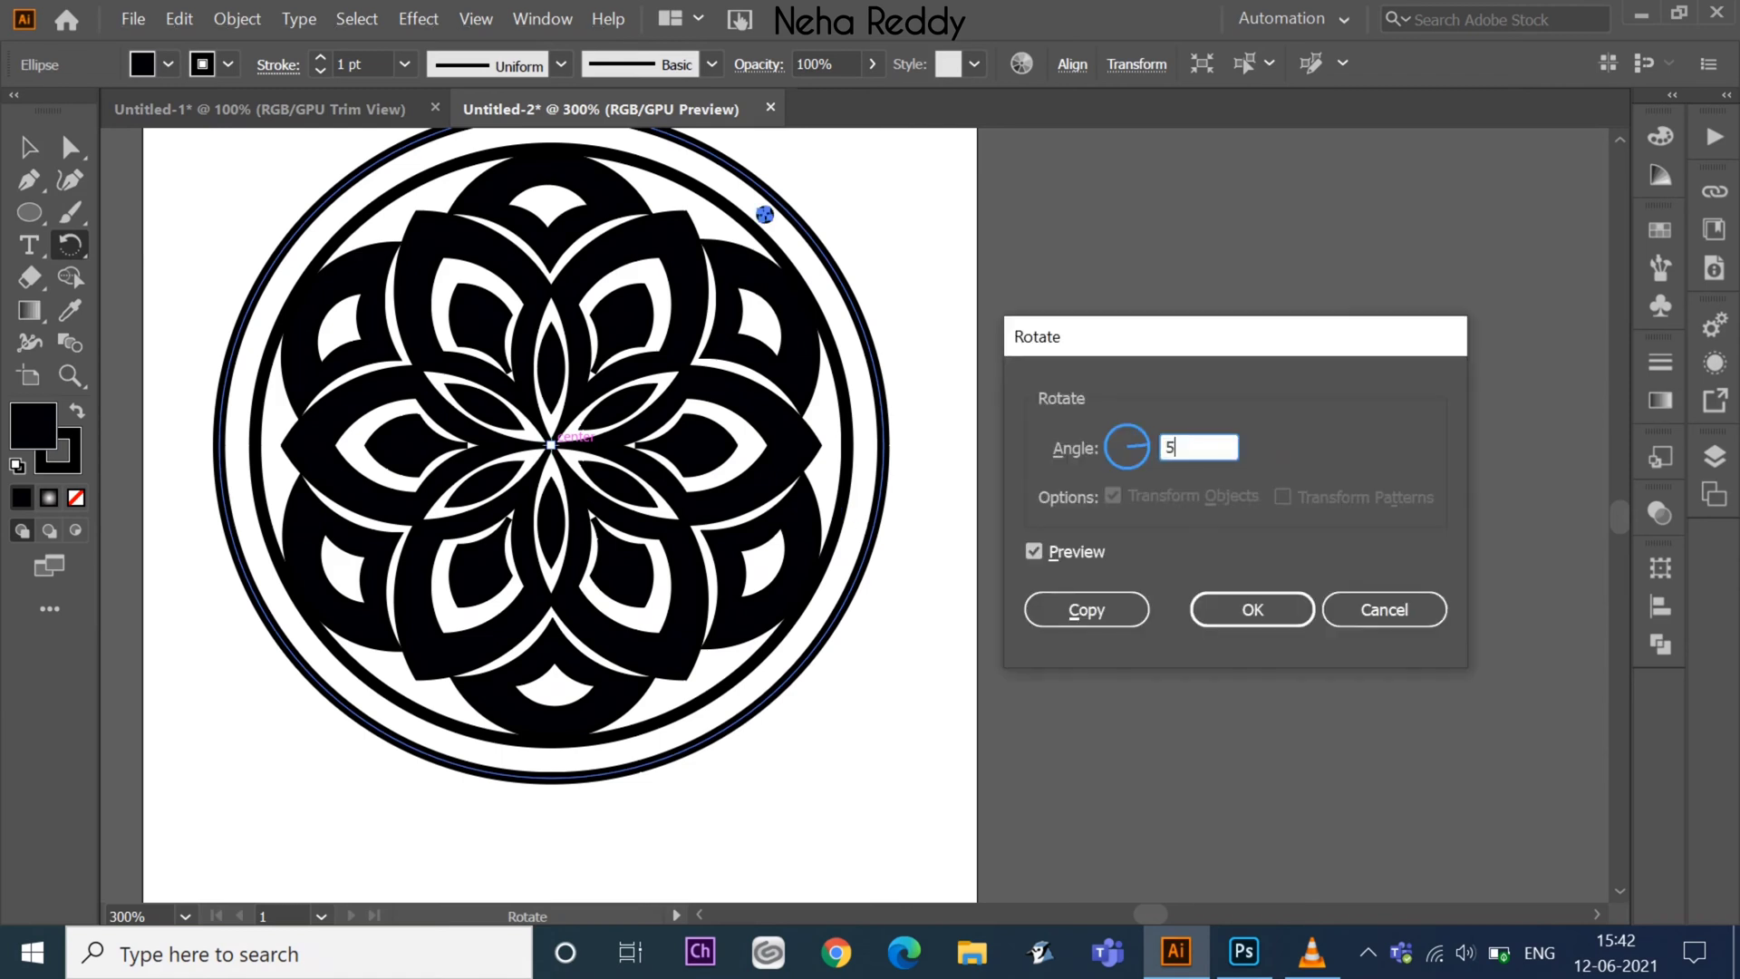
{"action": "left_click", "coordinate": [1087, 609]}
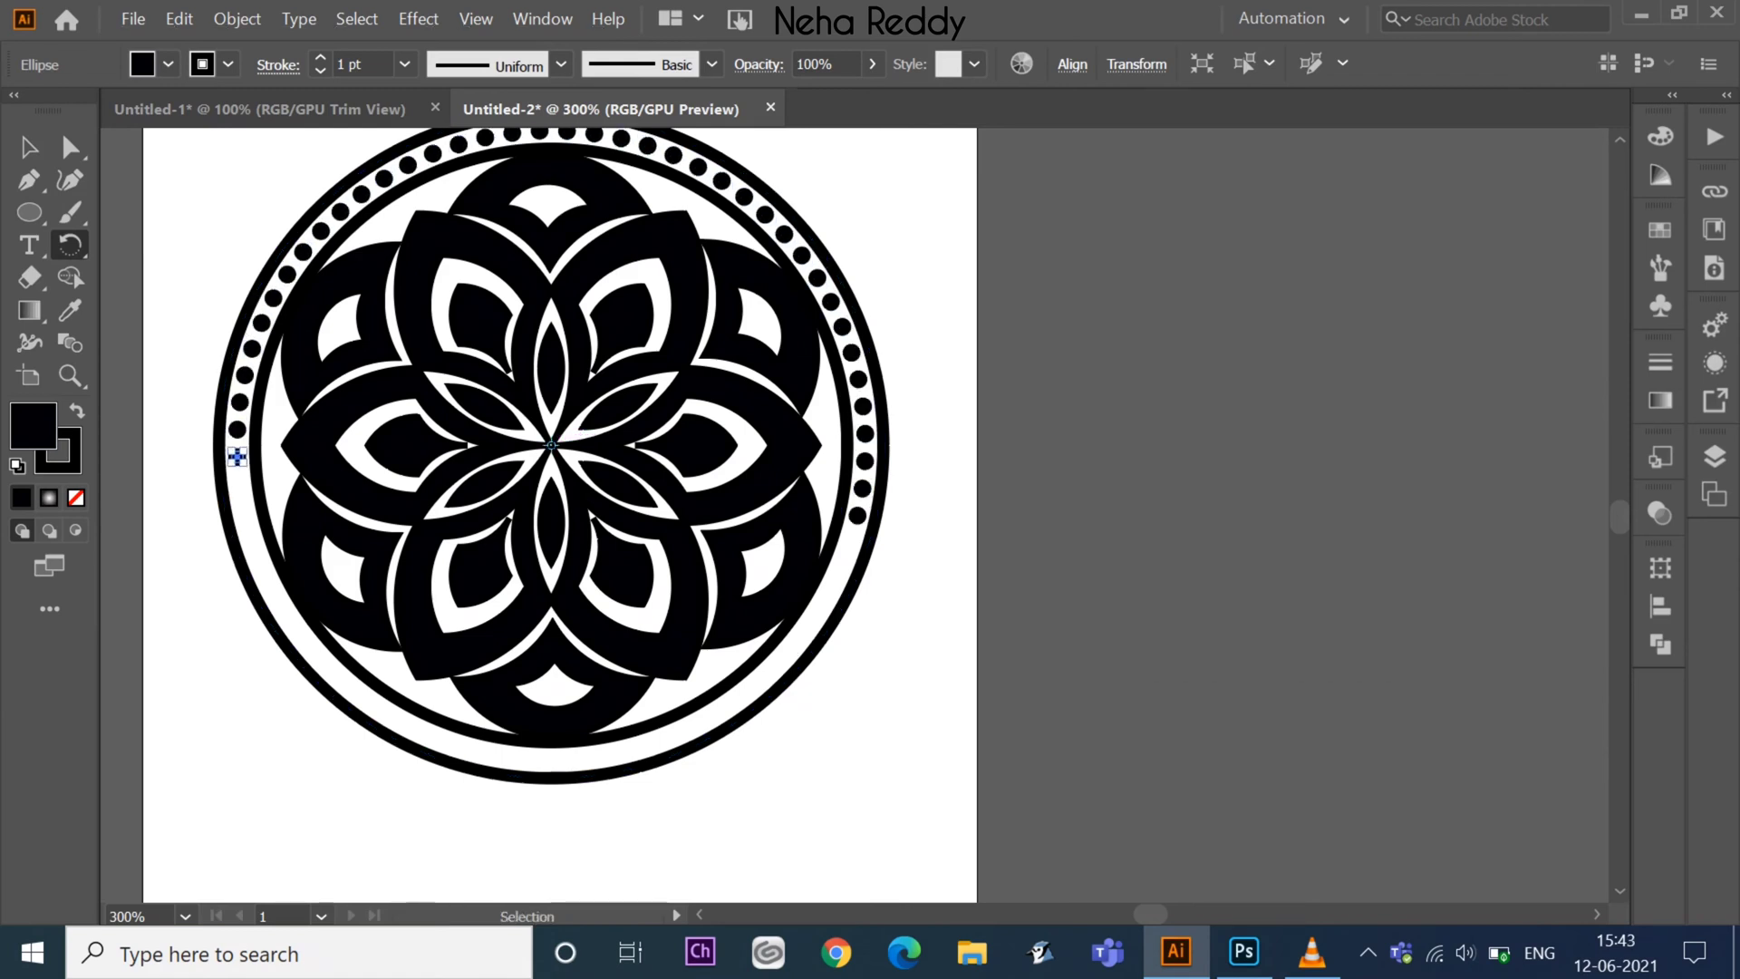
- Move the mandala to the artboard top, enlarge it, and drag a smaller copy below
{"action": "key", "text": "ctrl+shift+a"}
{"action": "key", "text": "ctrl+0"}
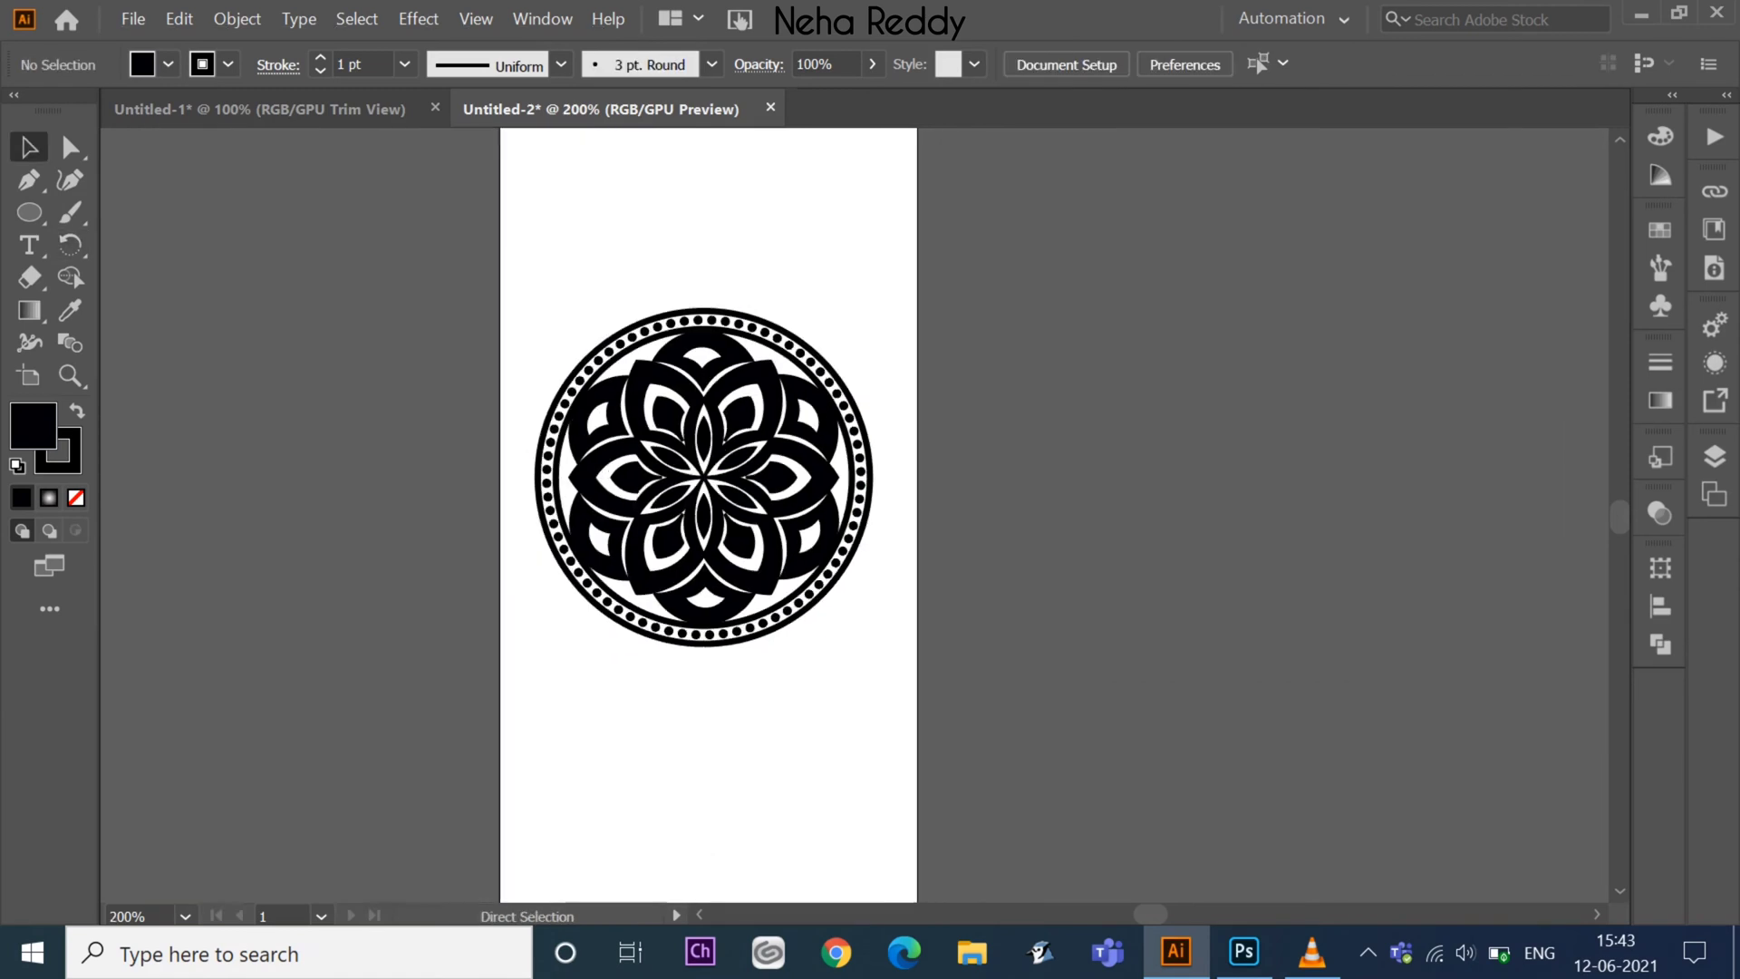
{"action": "key", "text": "ctrl+plus"}
{"action": "key", "text": "ctrl+plus"}
{"action": "key", "text": "ctrl+plus"}
{"action": "key", "text": "ctrl+1"}
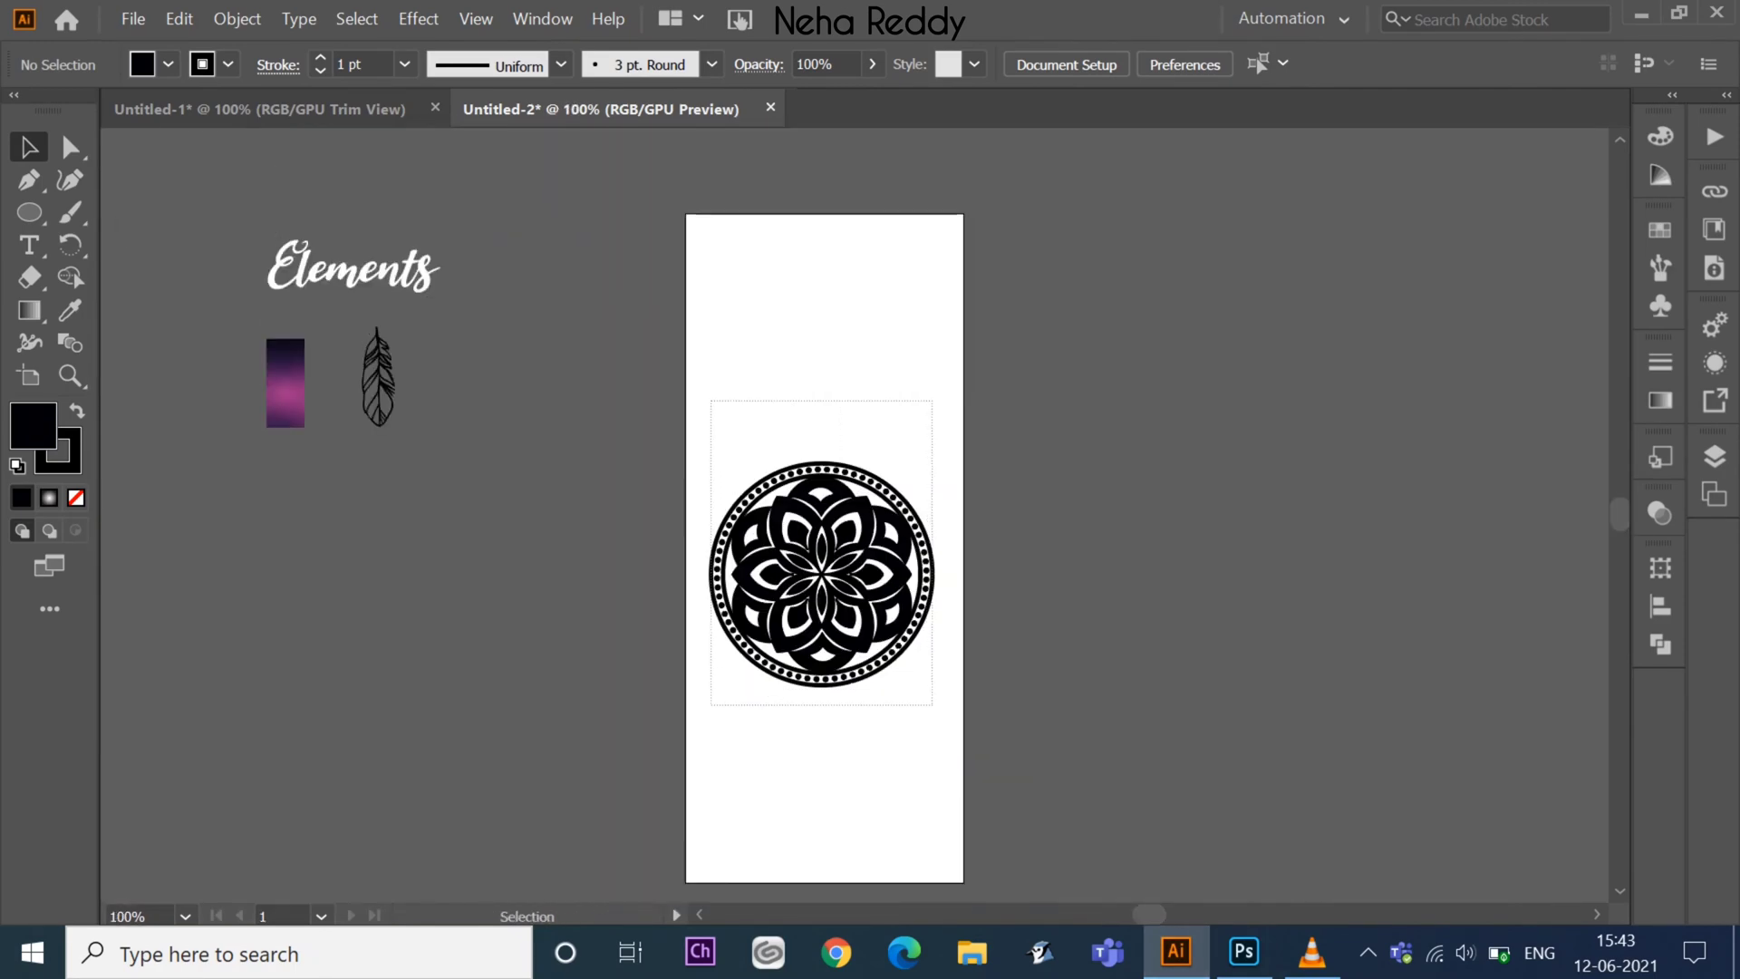
{"action": "left_click", "coordinate": [834, 564]}
{"action": "left_click_drag", "start_coordinate": [834, 564], "coordinate": [833, 349]}
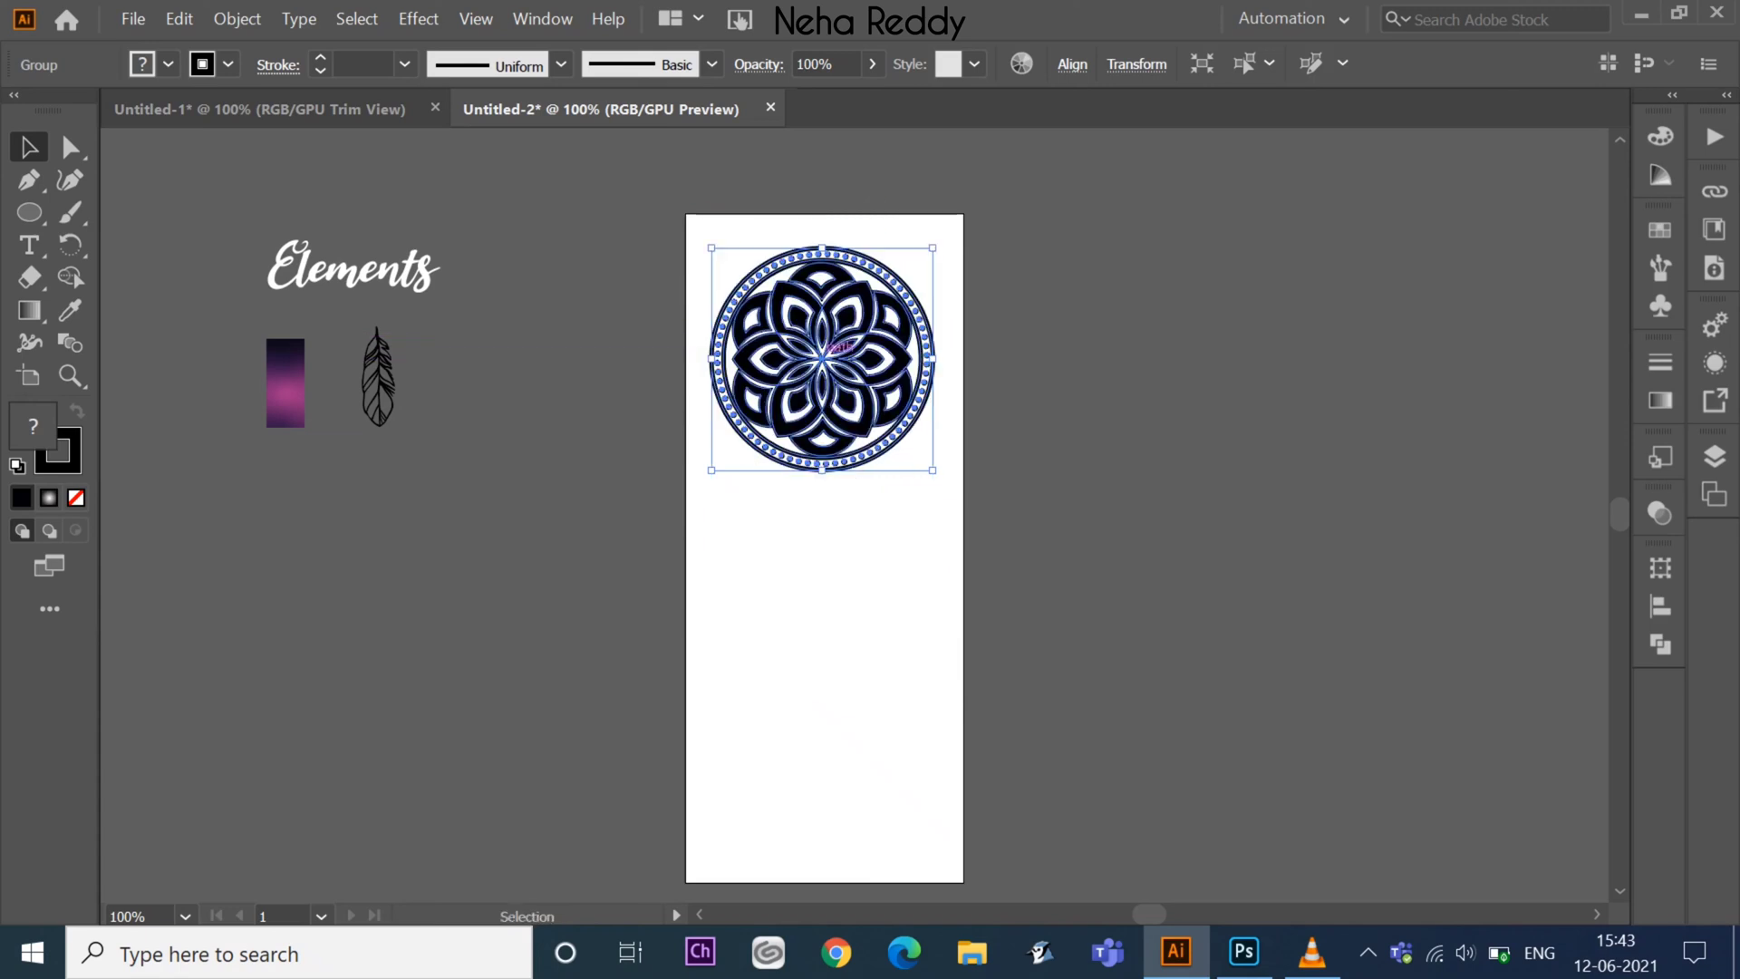
{"action": "left_click_drag", "start_coordinate": [932, 470], "coordinate": [948, 484]}
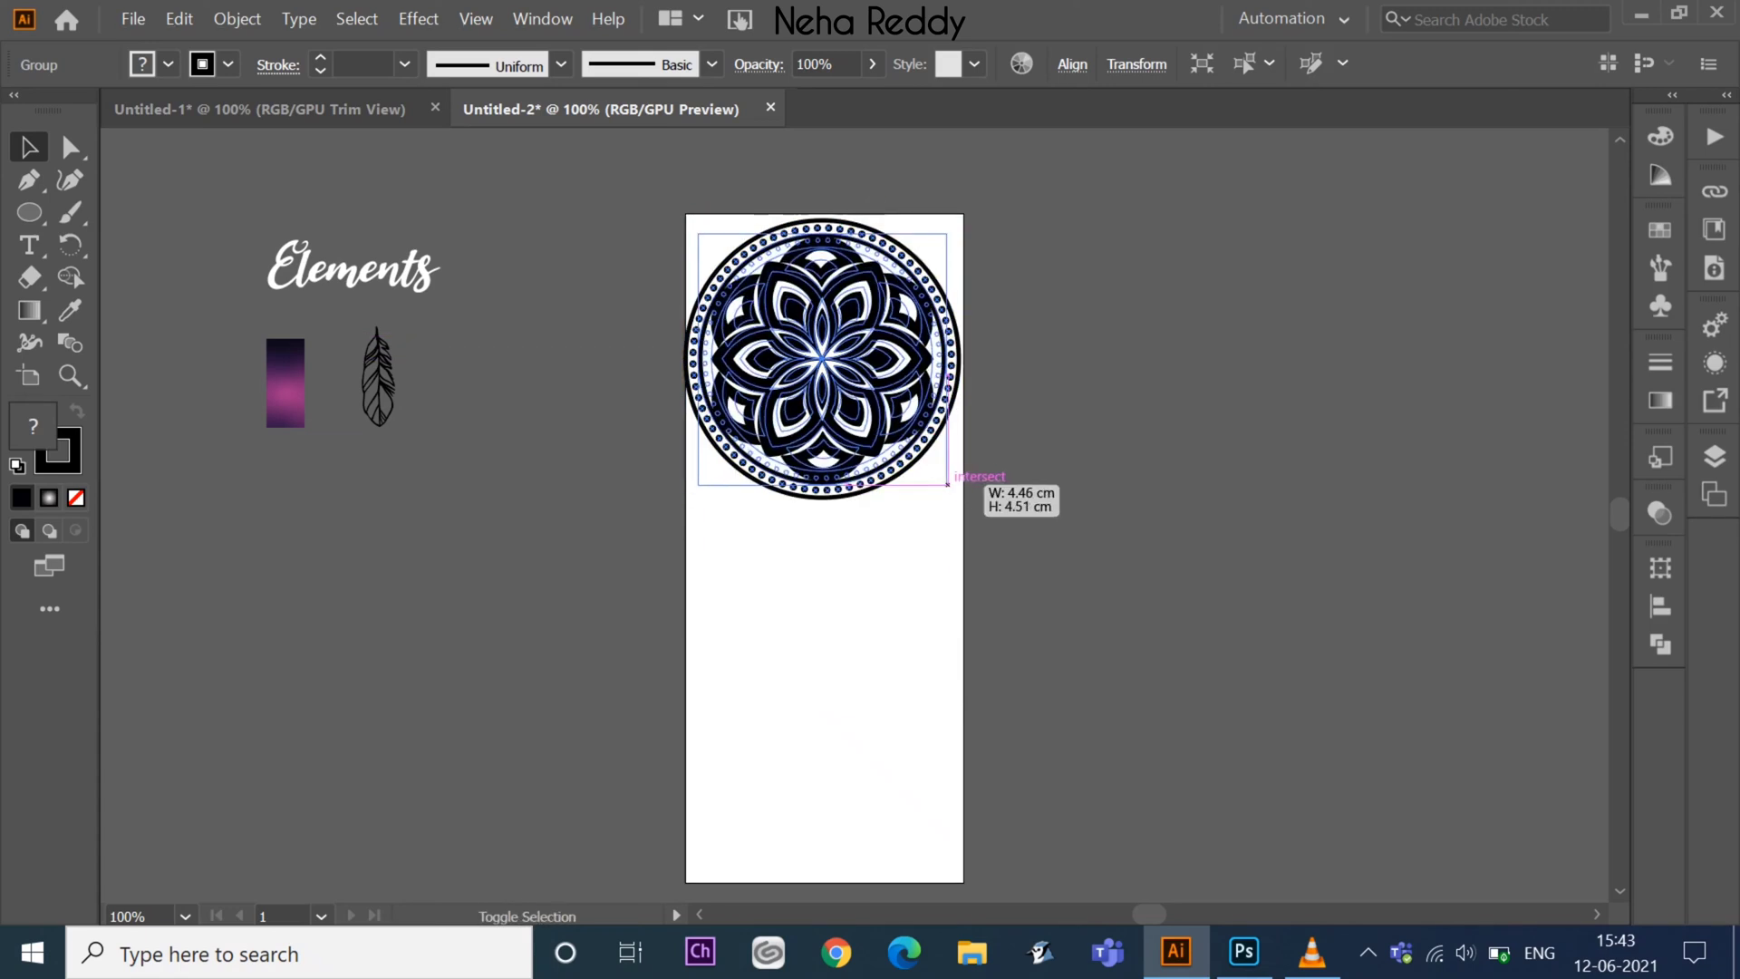
{"action": "left_click_drag", "start_coordinate": [831, 353], "coordinate": [836, 605]}
{"action": "left_click_drag", "start_coordinate": [895, 678], "coordinate": [899, 698]}
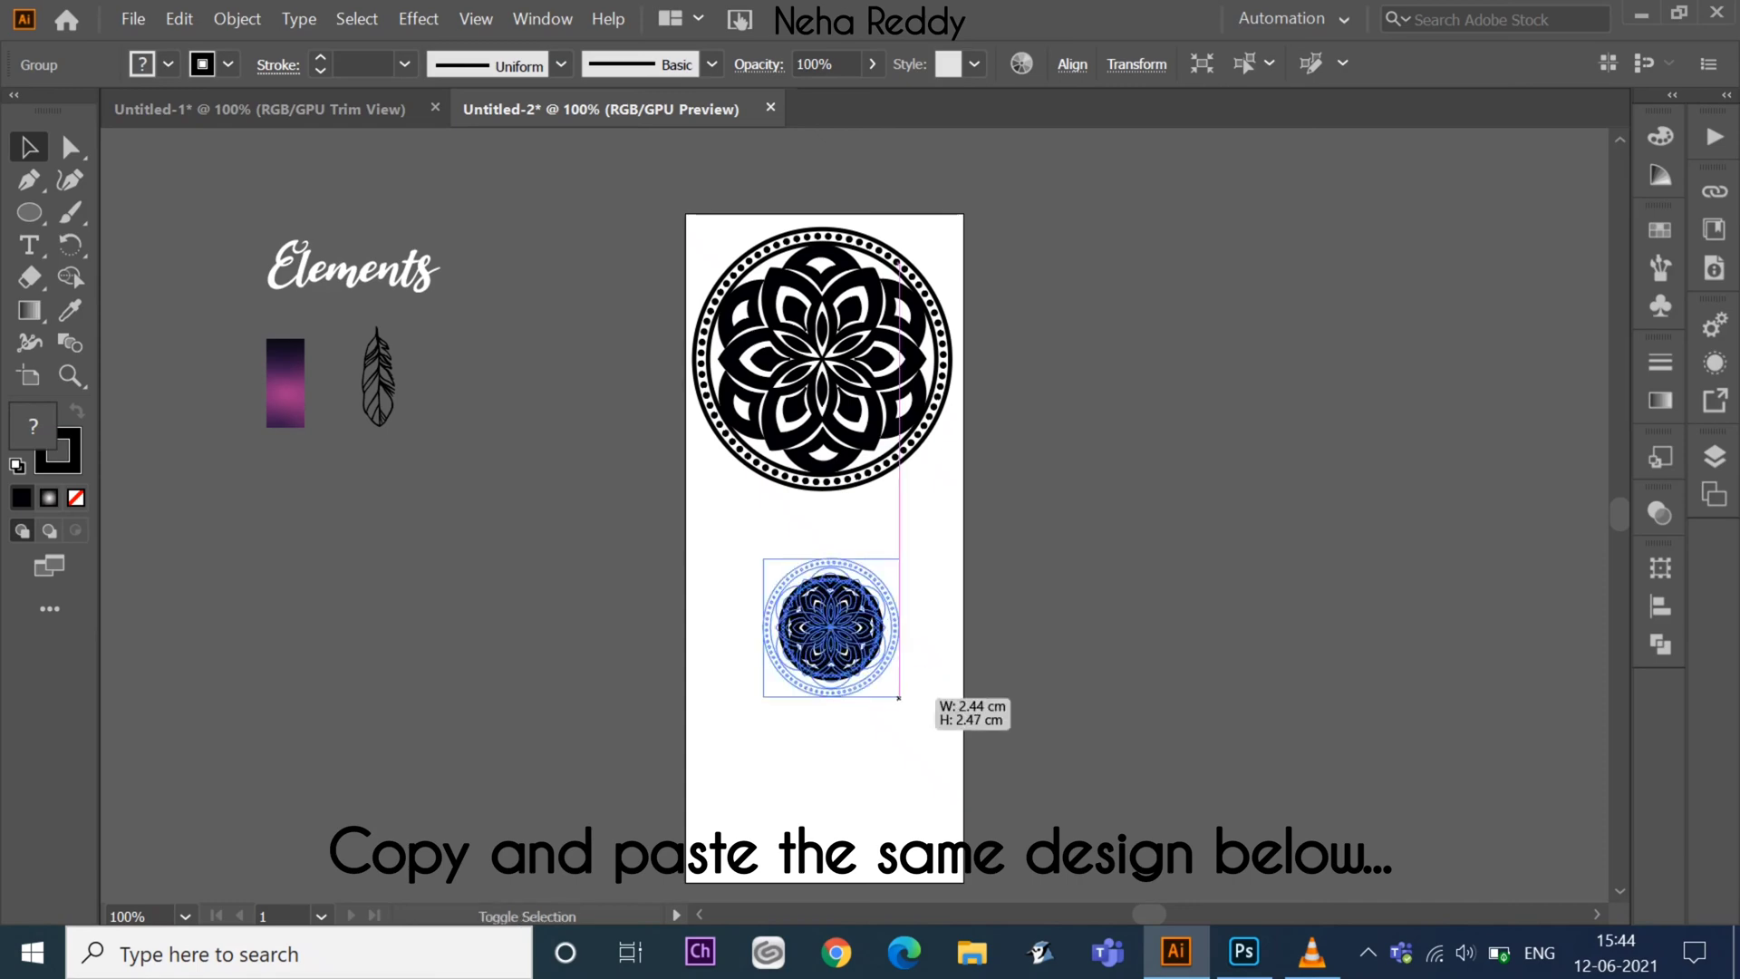
- Select several inner petal pieces and remove their outline
{"action": "left_click", "coordinate": [906, 743]}
{"action": "left_click", "coordinate": [831, 628]}
{"action": "key", "text": "ctrl+equal"}
{"action": "key", "text": "ctrl+equal"}
{"action": "key", "text": "ctrl+equal"}
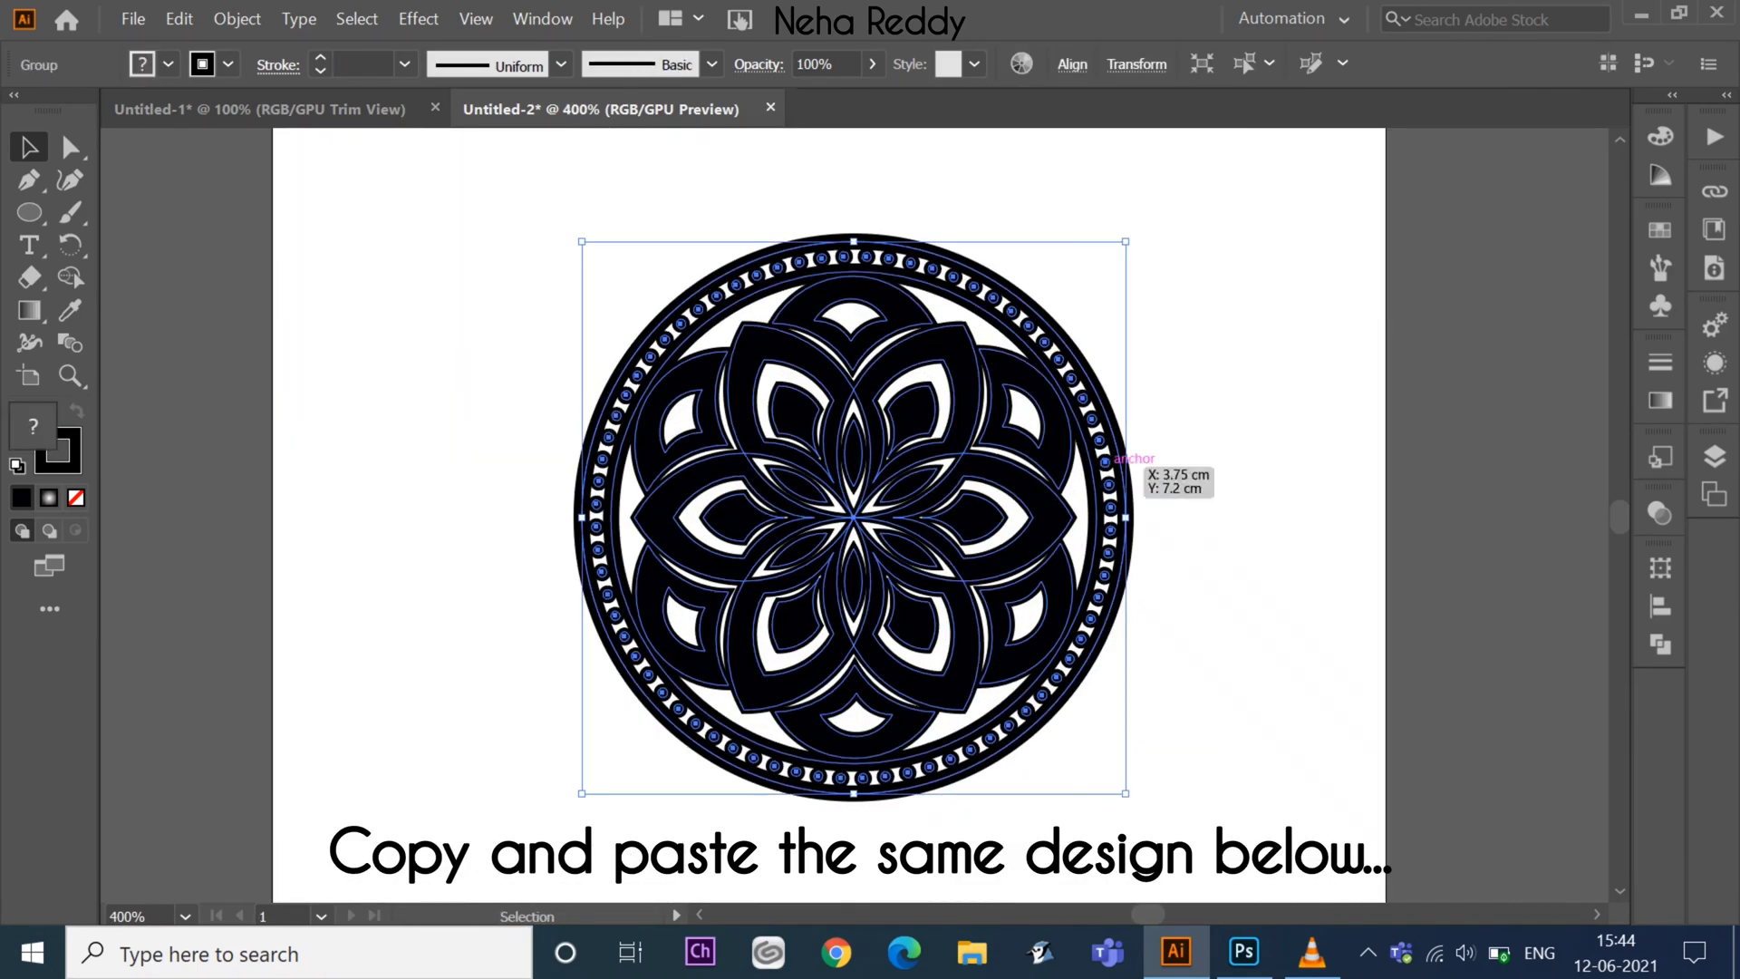
{"action": "left_click", "coordinate": [1113, 472]}
{"action": "left_click", "coordinate": [404, 64]}
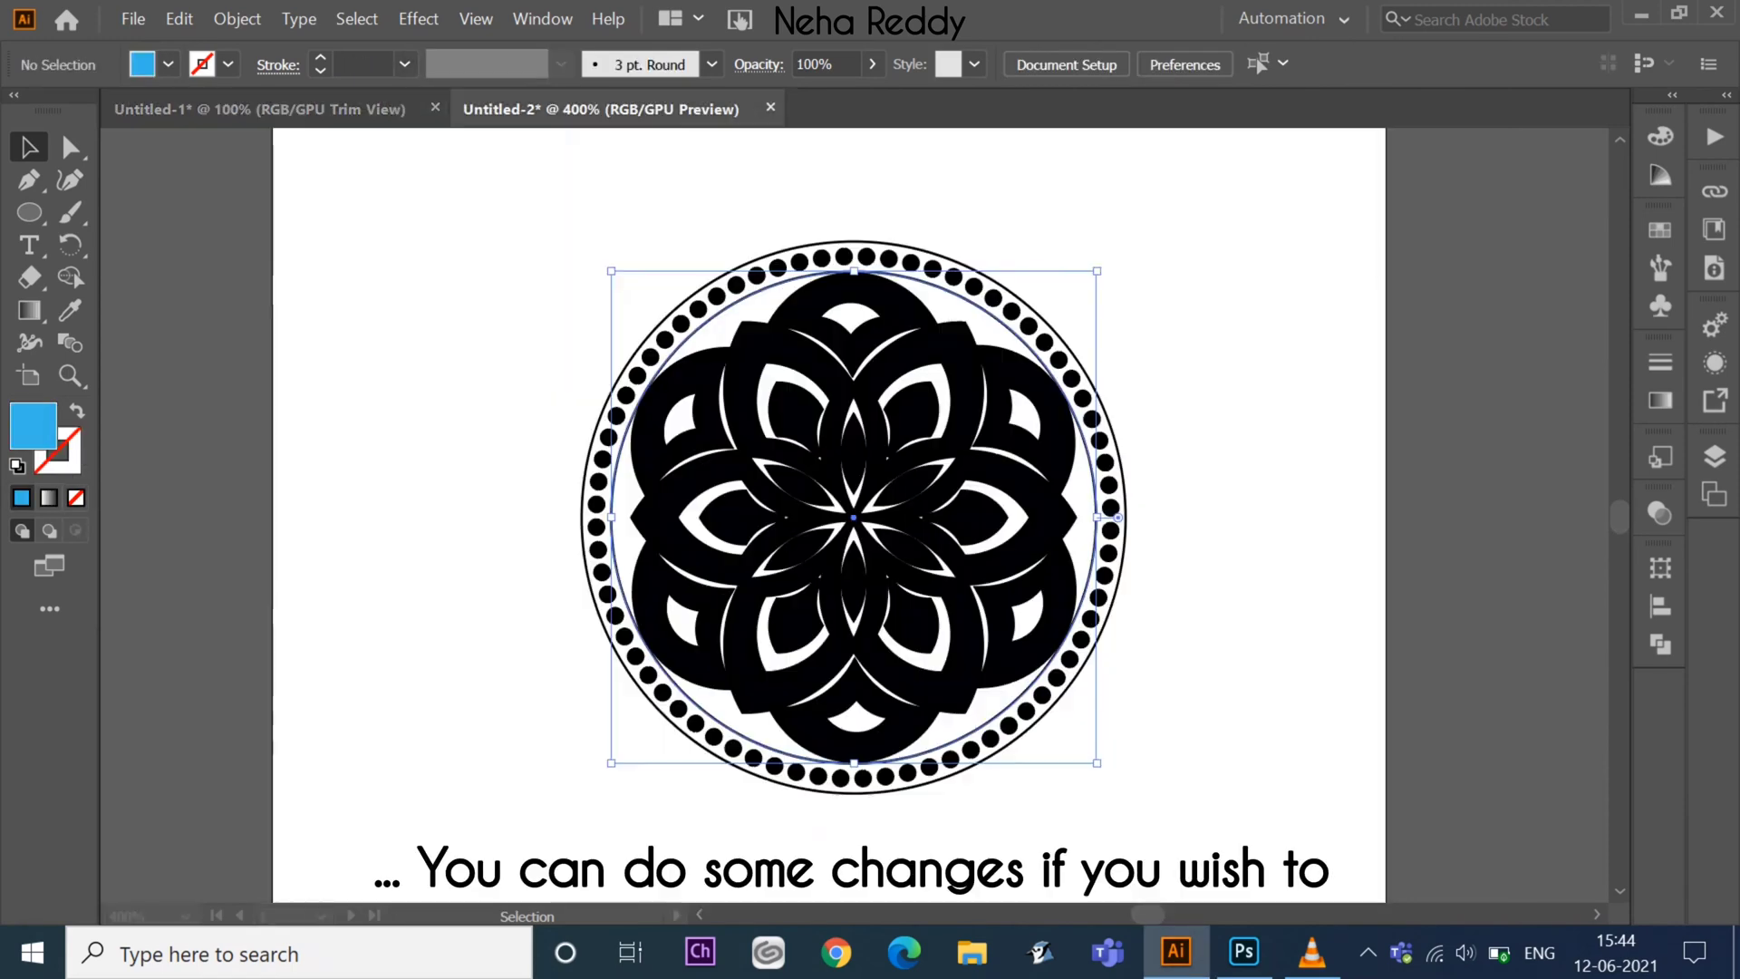
{"action": "left_click", "coordinate": [680, 625]}
{"action": "left_click", "coordinate": [508, 453]}
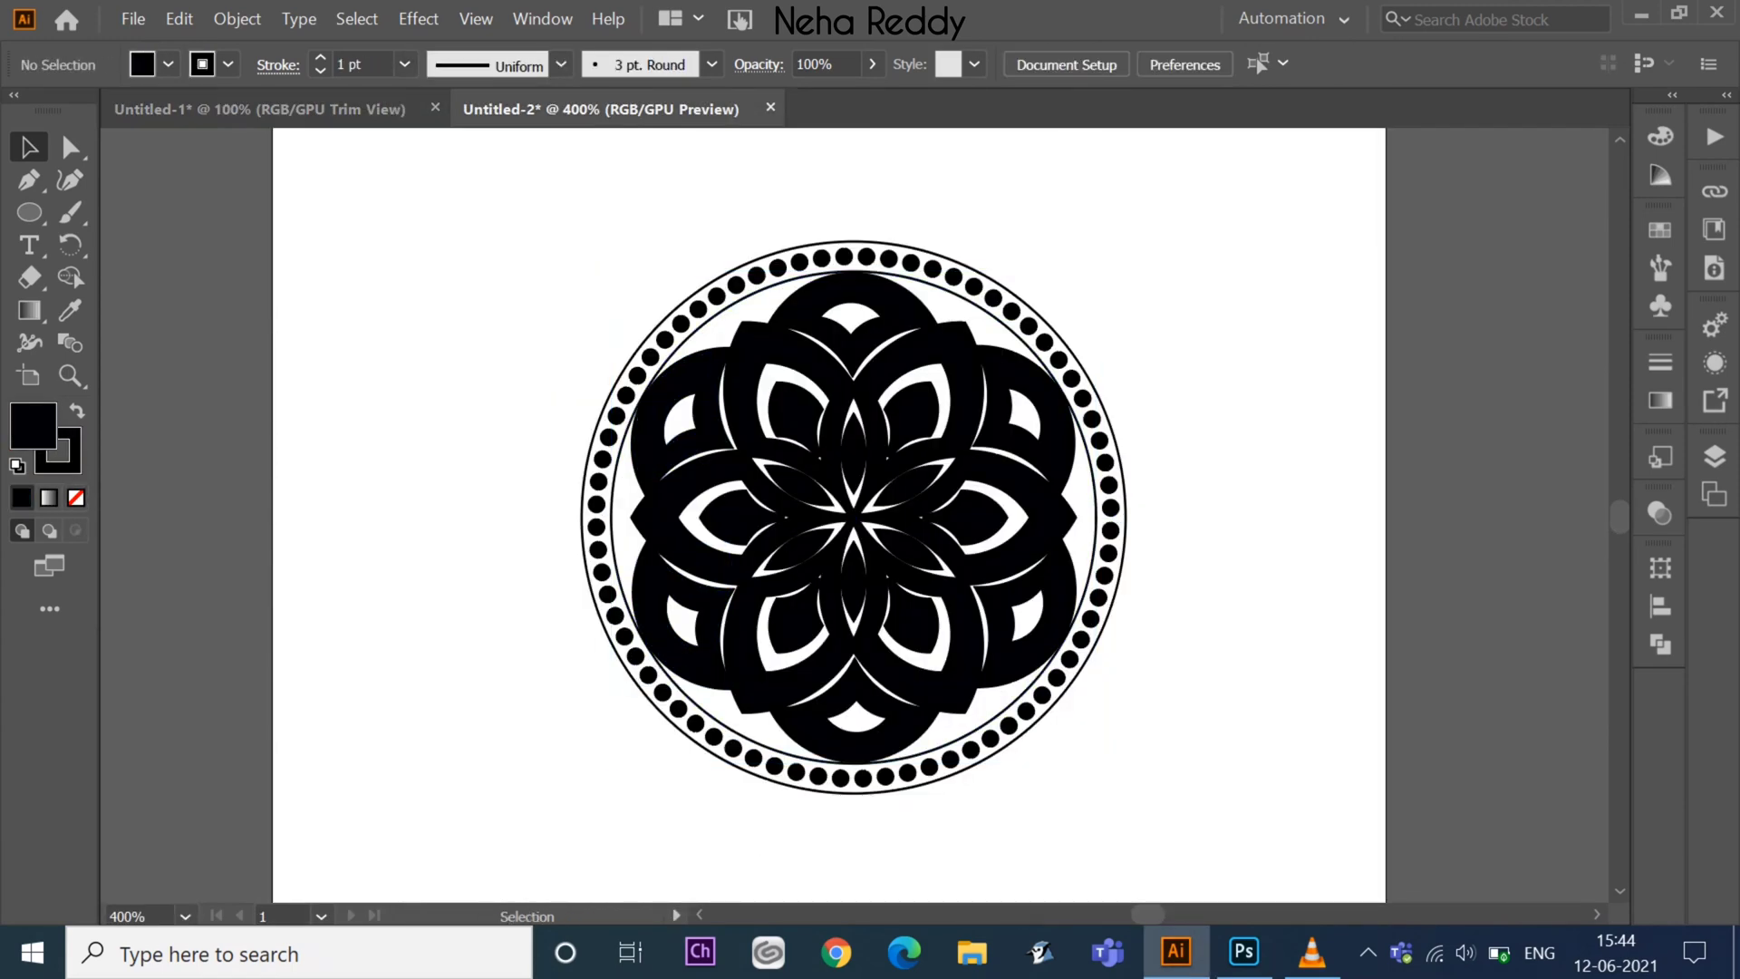
{"action": "left_click", "coordinate": [680, 408]}
{"action": "left_click", "coordinate": [1024, 380], "text": "shift"}
{"action": "left_click", "coordinate": [884, 743], "text": "shift"}
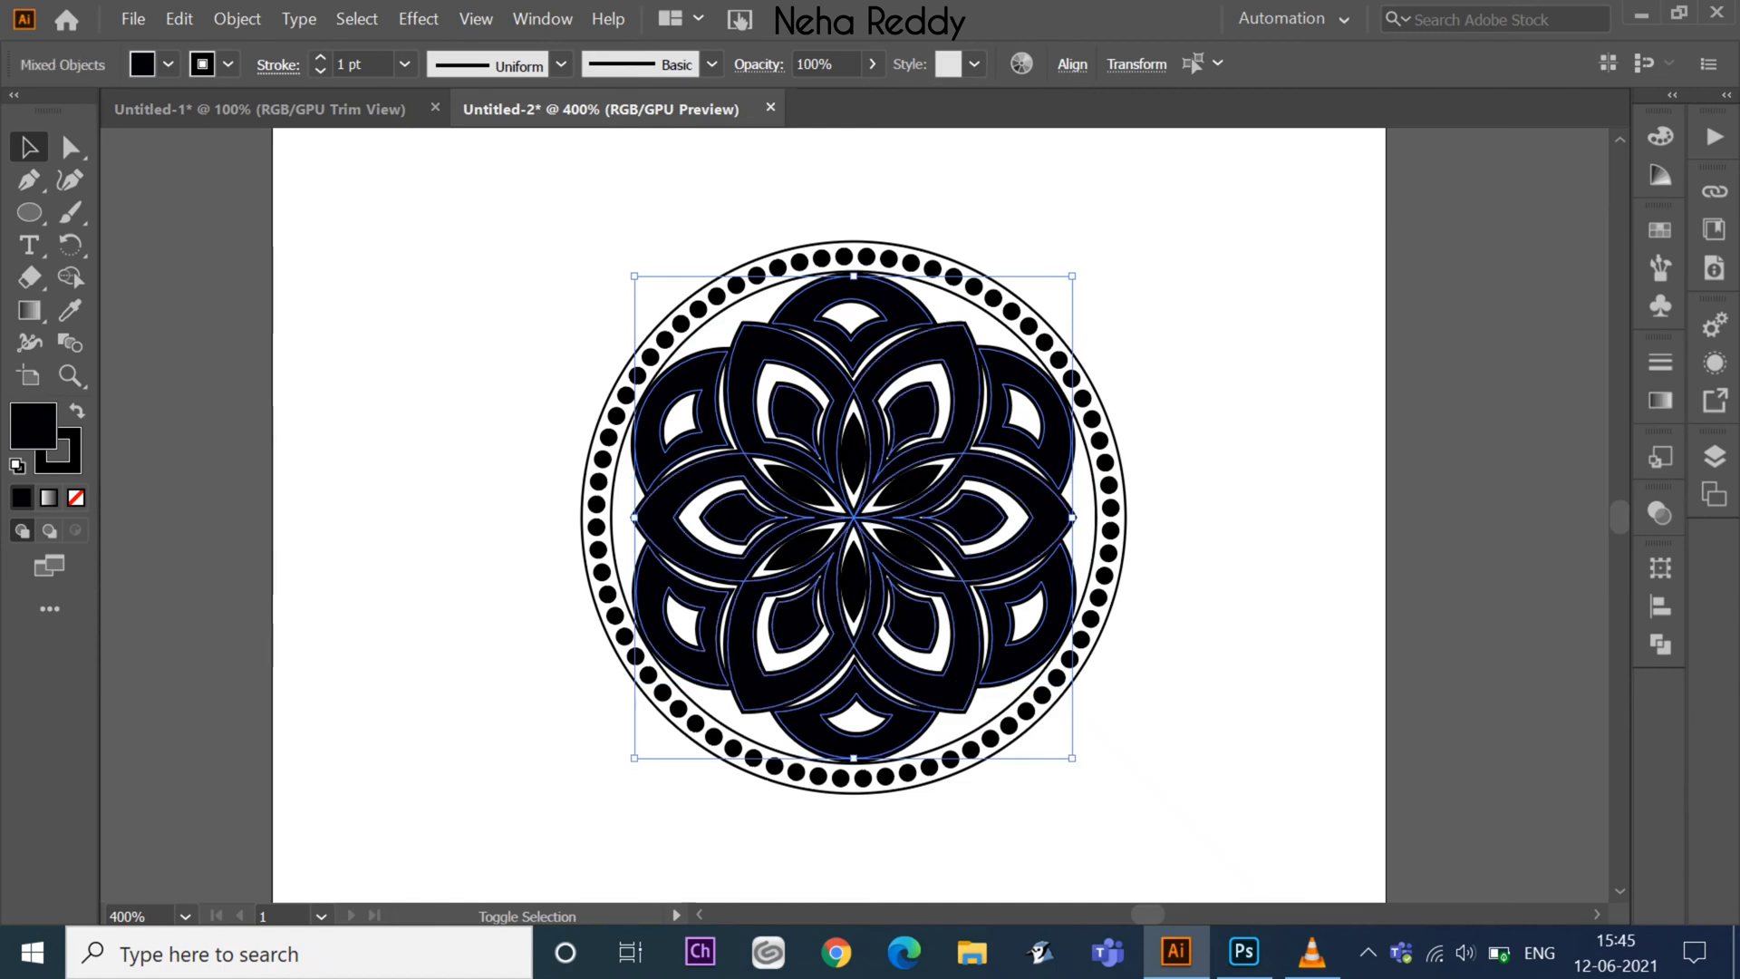
{"action": "left_click", "coordinate": [1659, 136]}
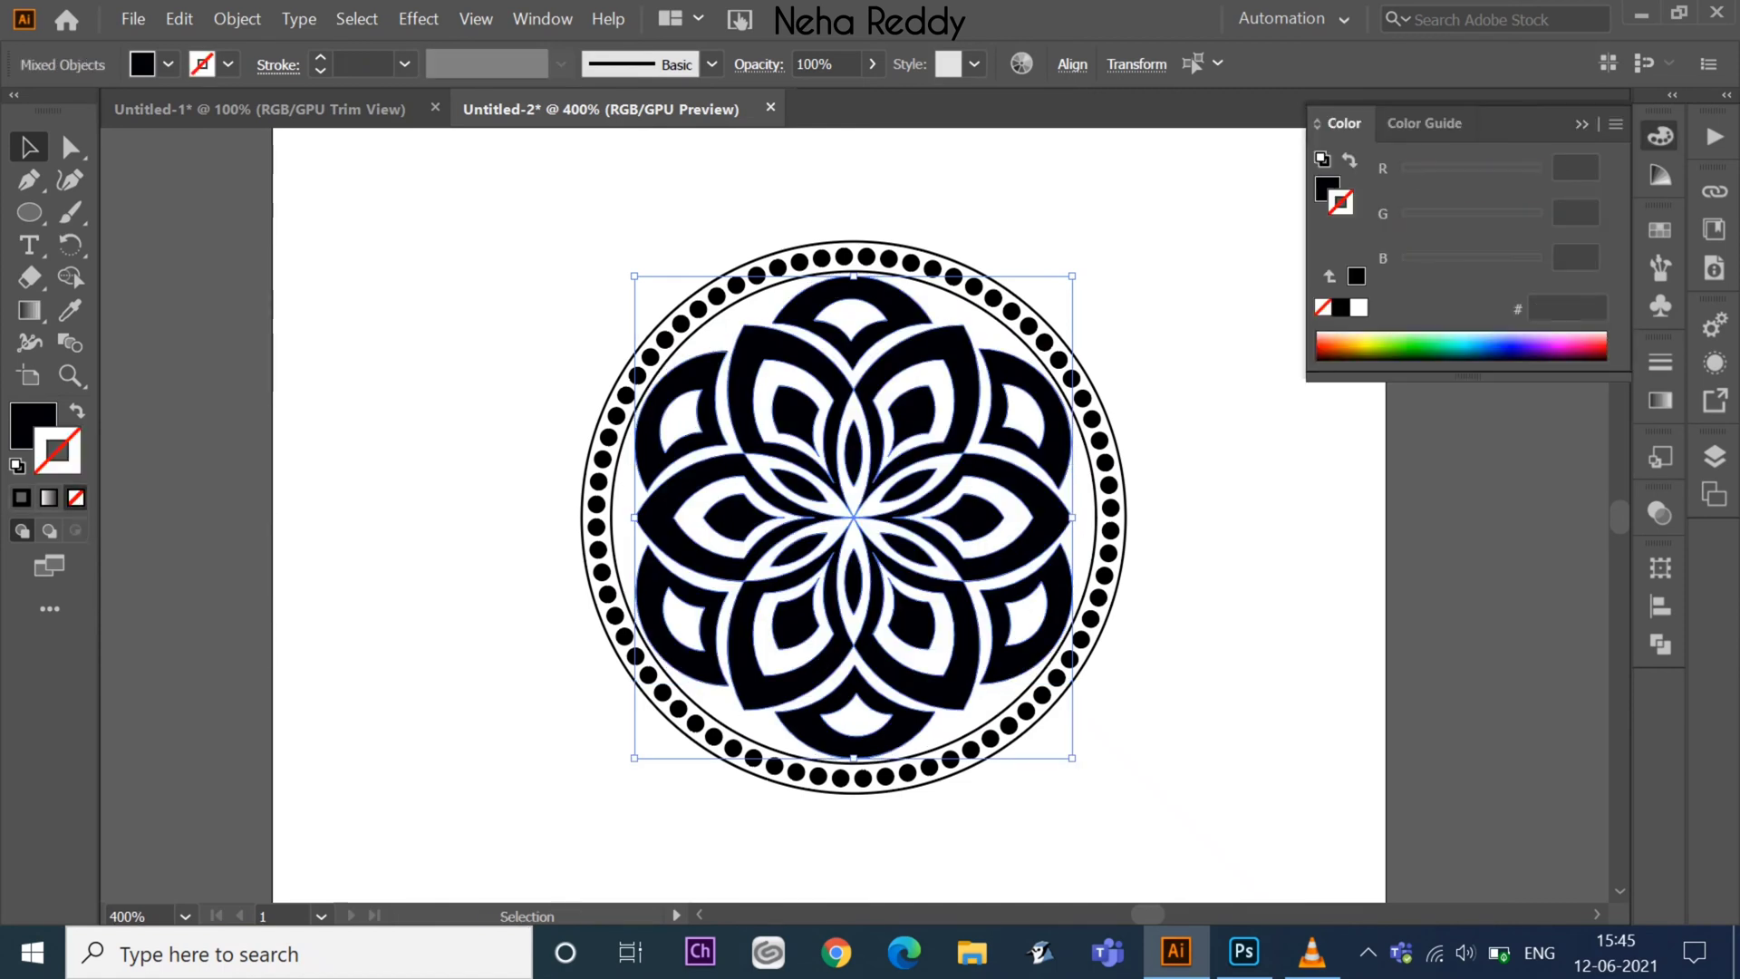
- Thicken the lower mandala's outer ring outline to 0.75 pt
{"action": "key", "text": "ctrl+shift+a"}
{"action": "key", "text": "ctrl+minus"}
{"action": "key", "text": "ctrl+minus"}
{"action": "key", "text": "ctrl+minus"}
{"action": "scroll", "coordinate": [856, 515], "scroll_direction": "up", "scroll_amount": 2}
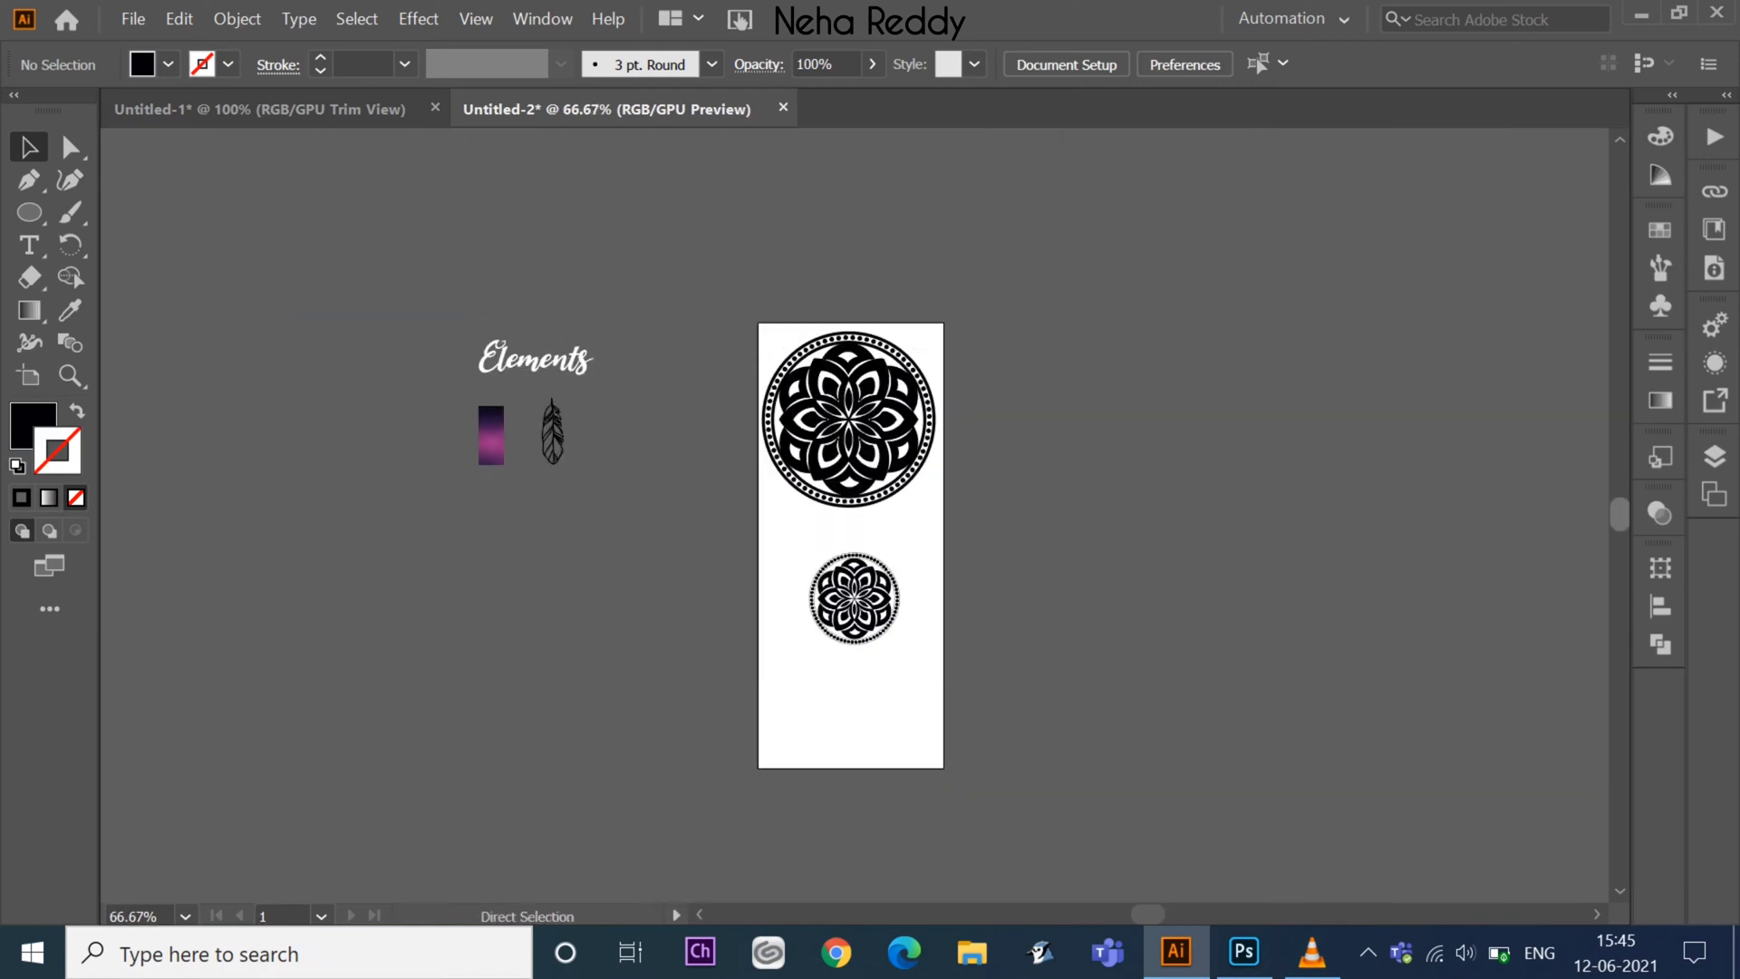
{"action": "key", "text": "ctrl+plus"}
{"action": "key", "text": "ctrl+plus"}
{"action": "key", "text": "ctrl+plus"}
{"action": "left_click", "coordinate": [976, 769]}
{"action": "key", "text": "Up"}
{"action": "key", "text": "Up"}
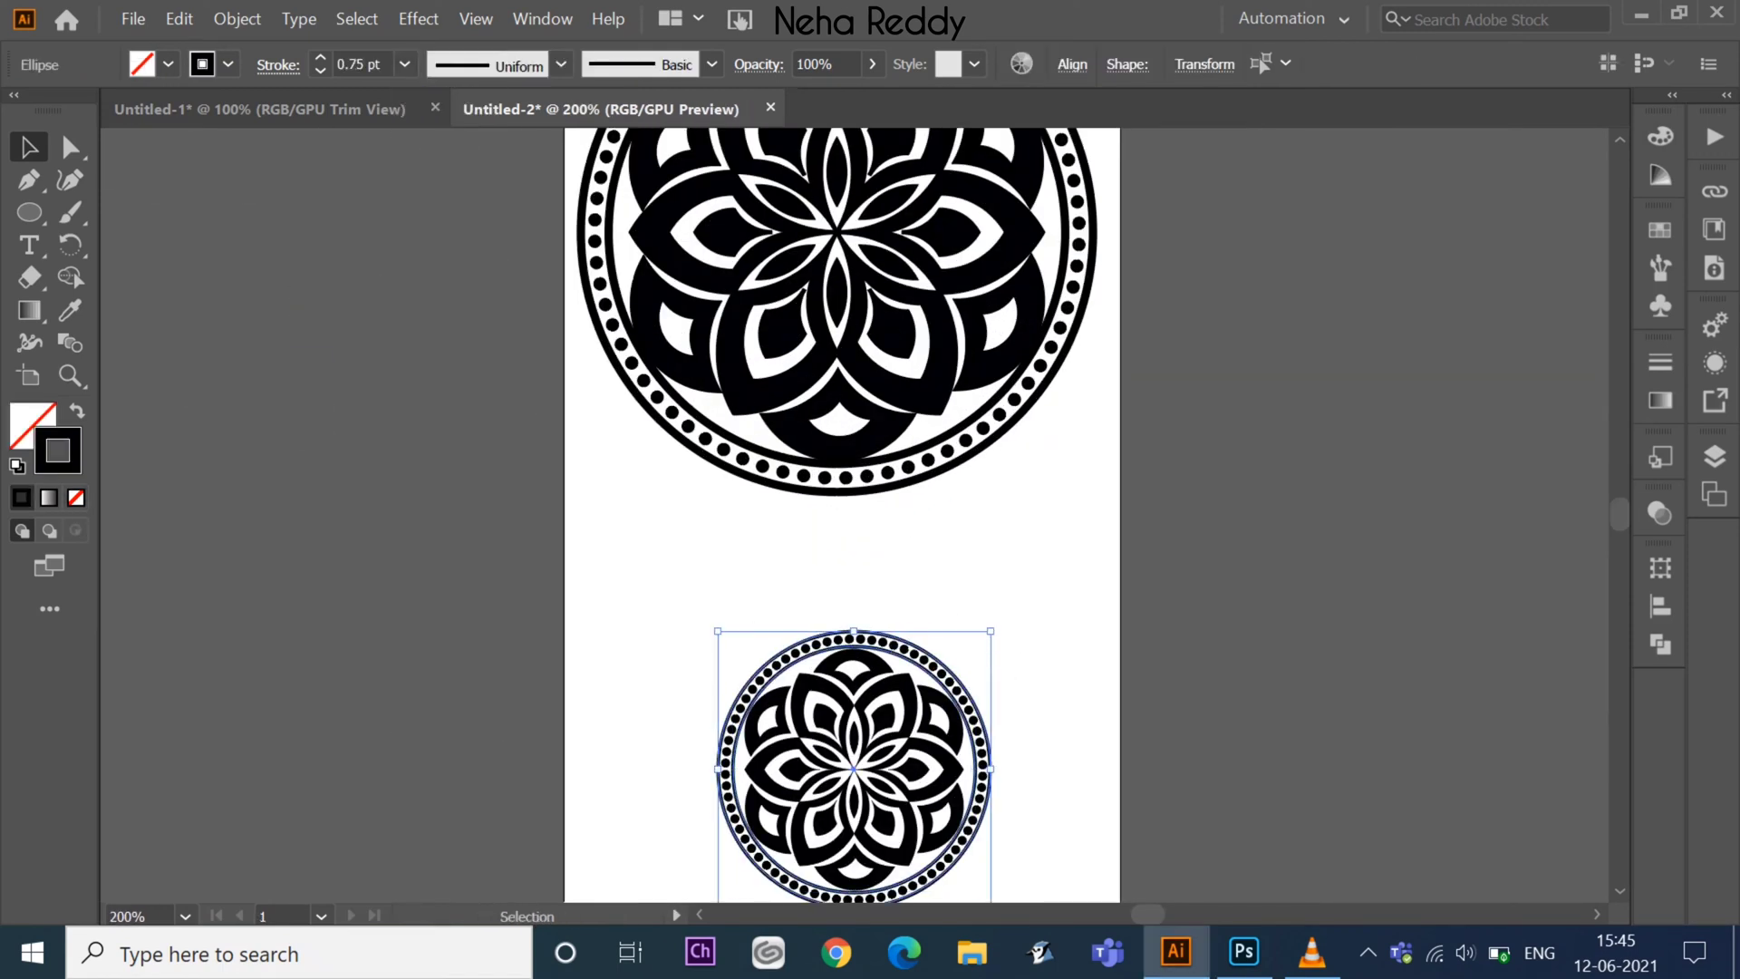
{"action": "key", "text": "ctrl+minus"}
{"action": "key", "text": "ctrl+minus"}
{"action": "key", "text": "ctrl+shift+a"}
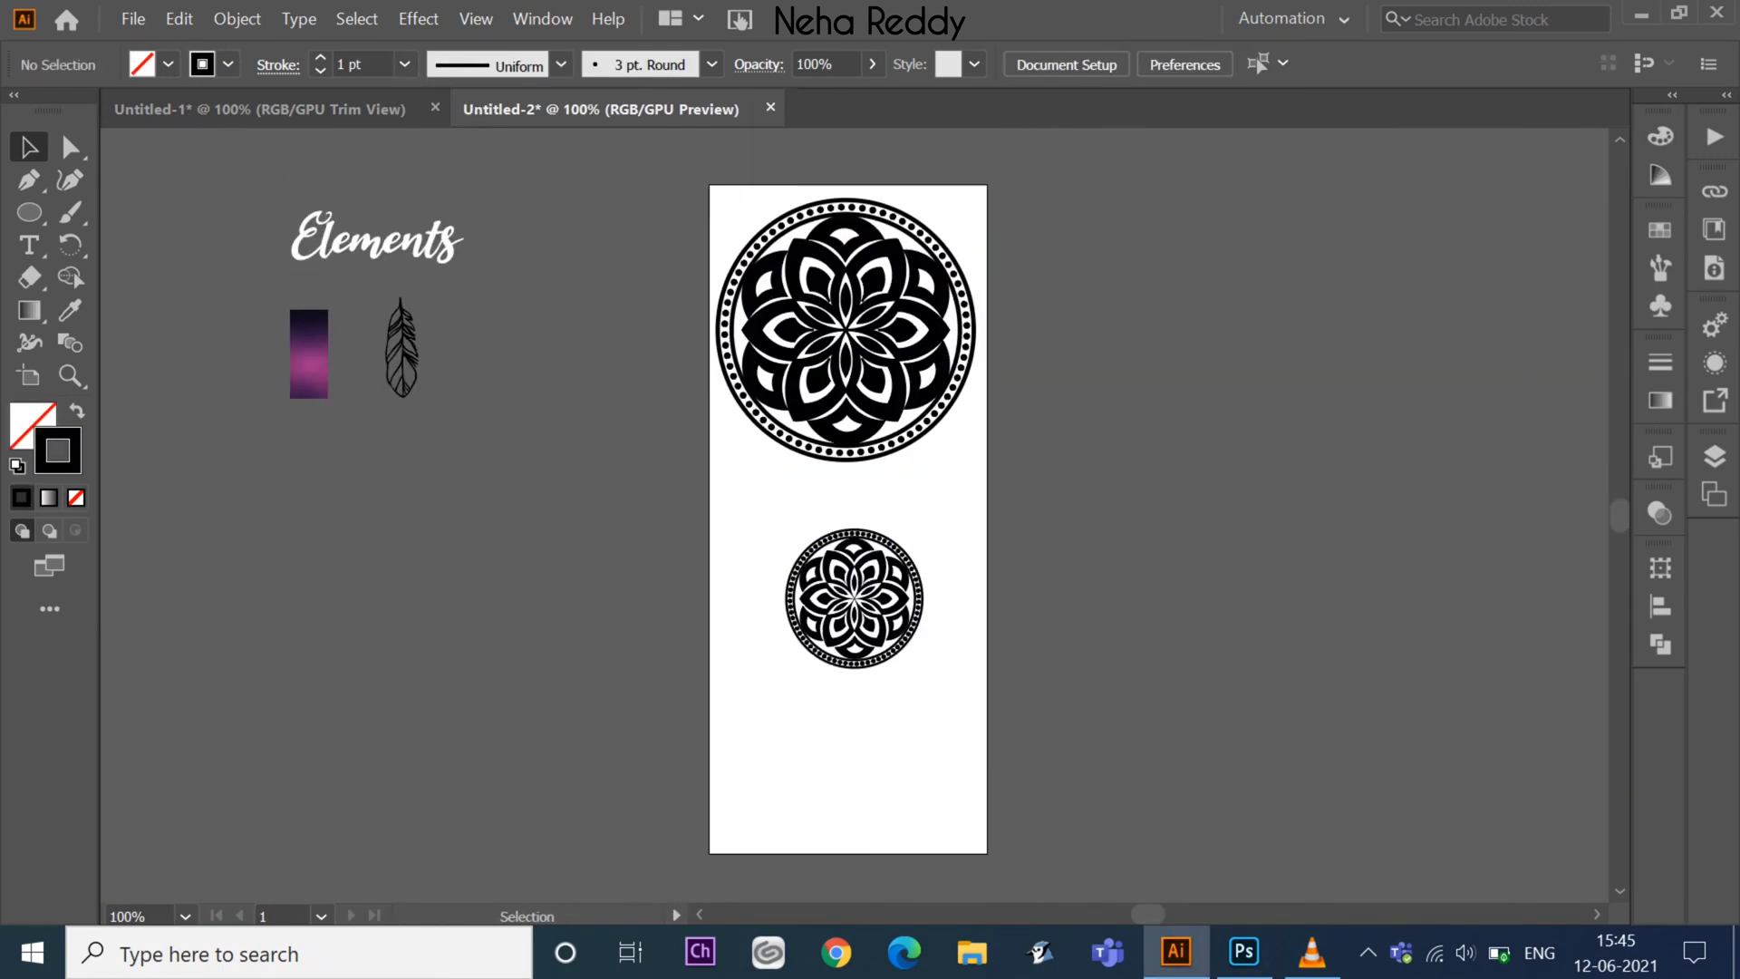
- Shrink the lower mandala about its centre
{"action": "left_click", "coordinate": [855, 598]}
{"action": "left_click_drag", "start_coordinate": [946, 707], "coordinate": [924, 666]}
{"action": "key", "text": "ctrl+shift+a"}
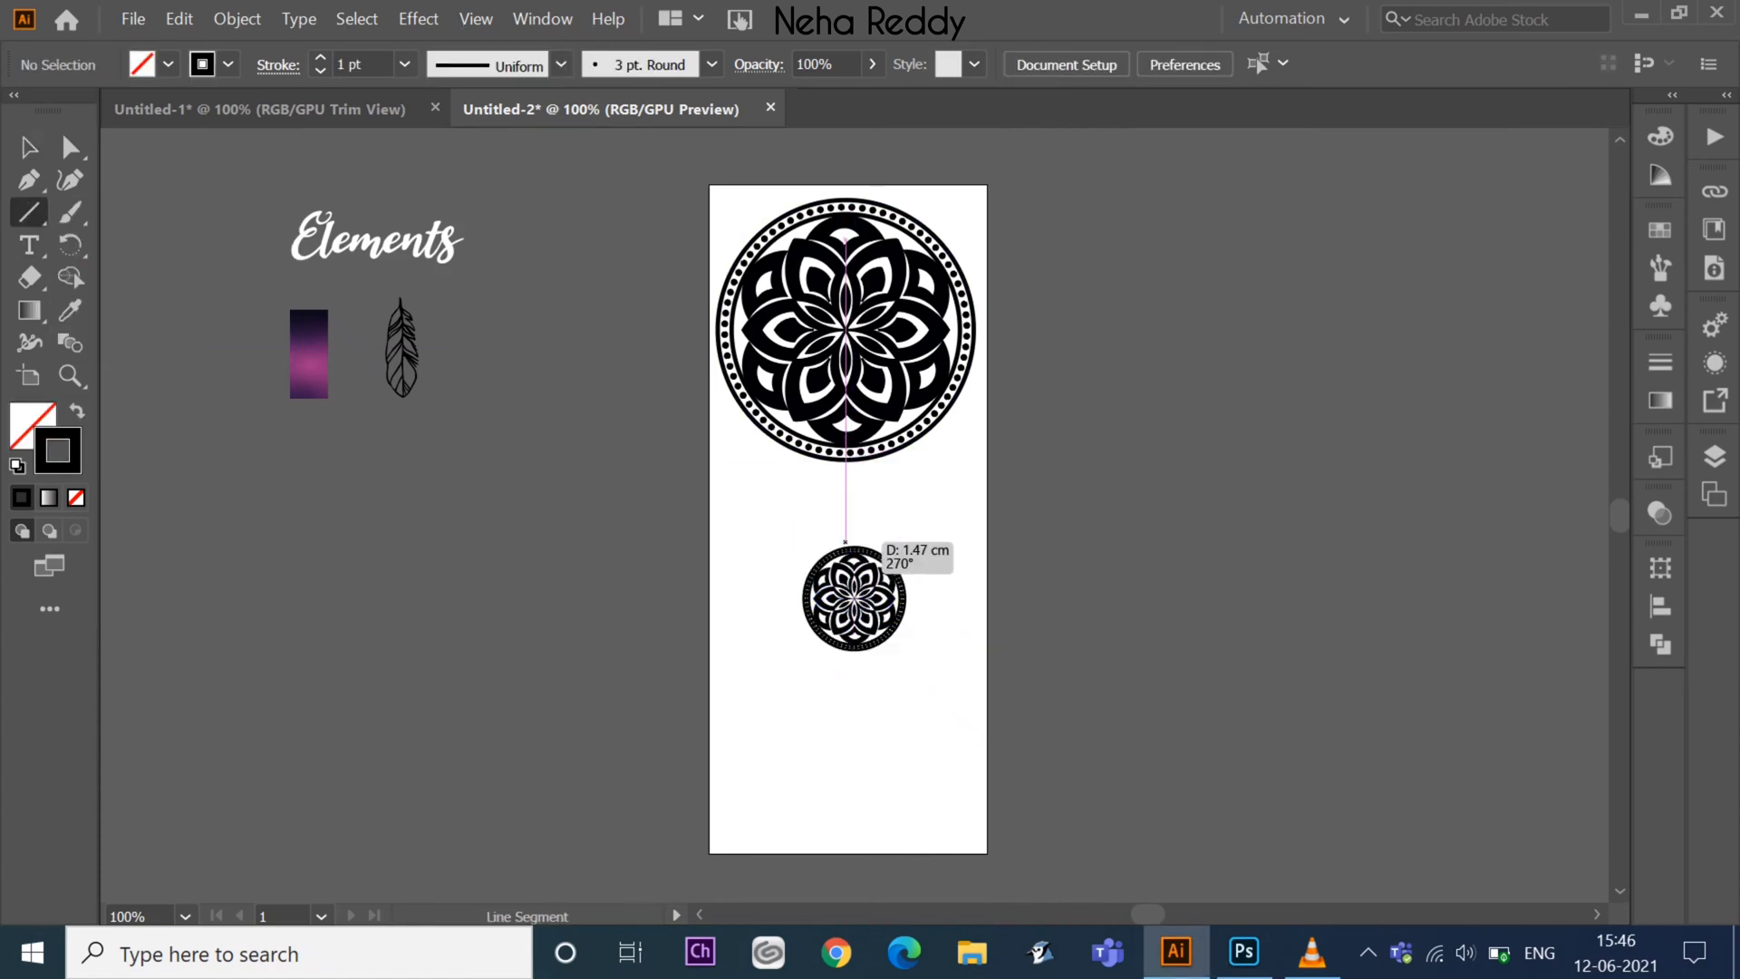
- Draw a vertical line joining the two mandalas
{"action": "left_click_drag", "start_coordinate": [846, 542], "coordinate": [843, 610]}
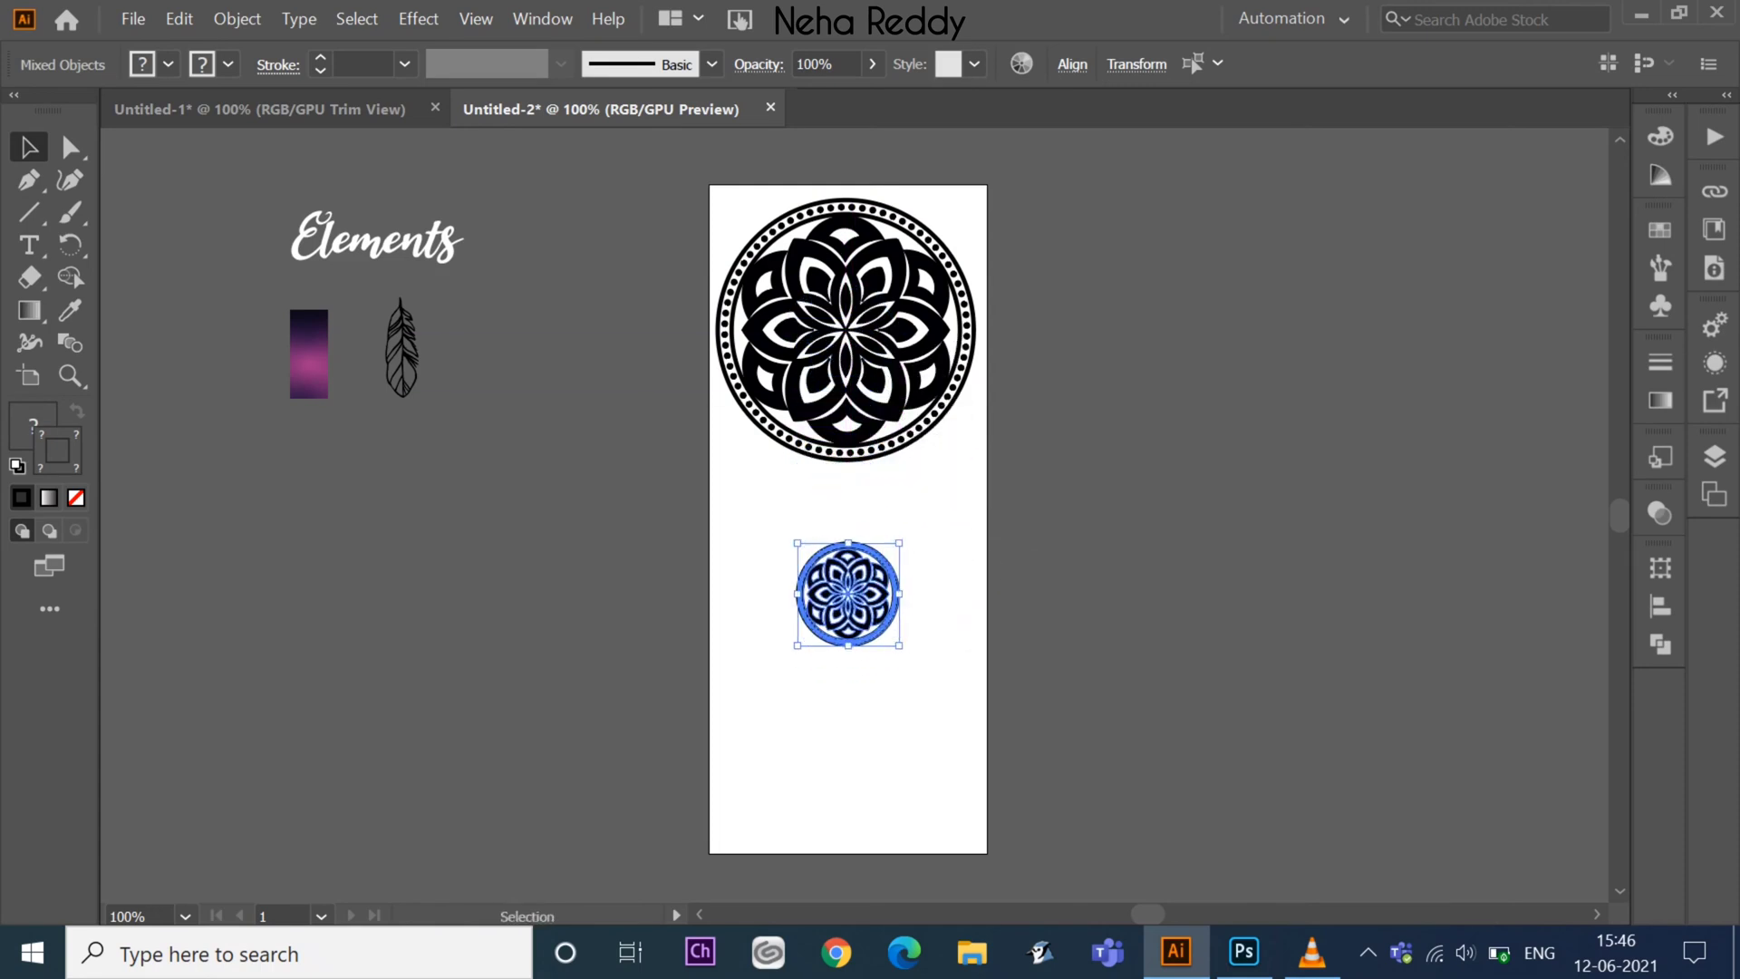
{"action": "key", "text": "ctrl+shift+a"}
{"action": "key", "text": "ctrl+equal"}
{"action": "key", "text": "ctrl+equal"}
{"action": "key", "text": "ctrl+equal"}
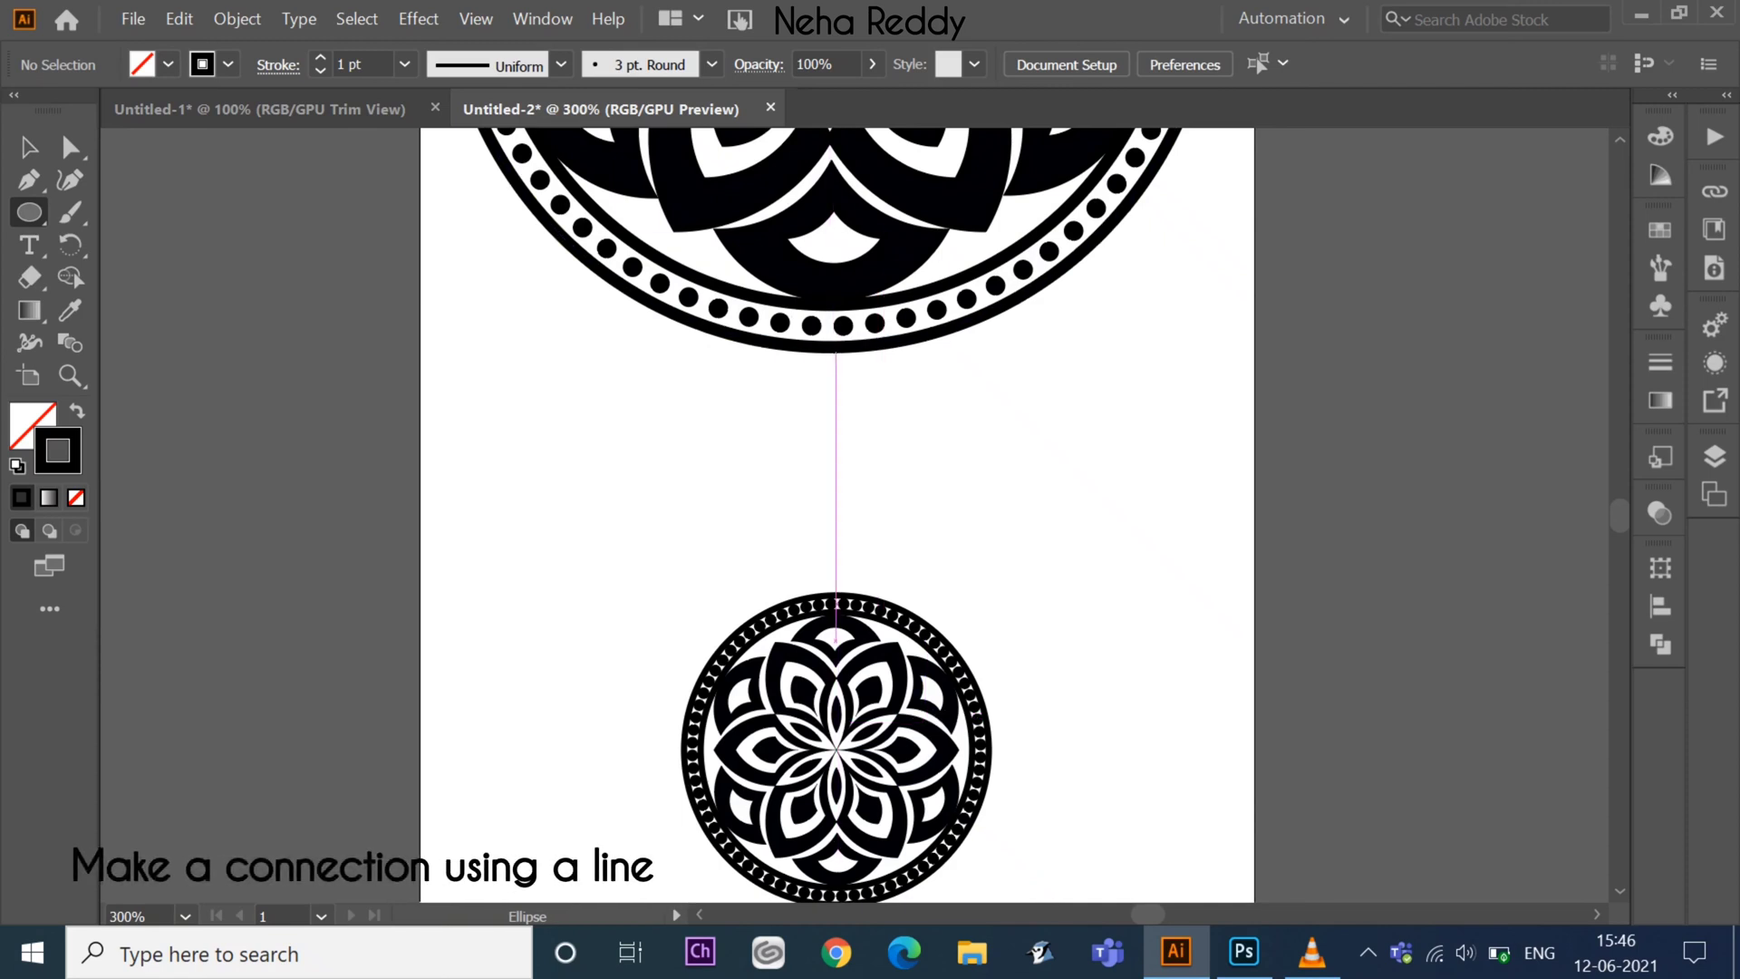
{"action": "left_click", "coordinate": [843, 369]}
{"action": "key", "text": "Escape"}
{"action": "left_click_drag", "start_coordinate": [832, 593], "coordinate": [833, 595]}
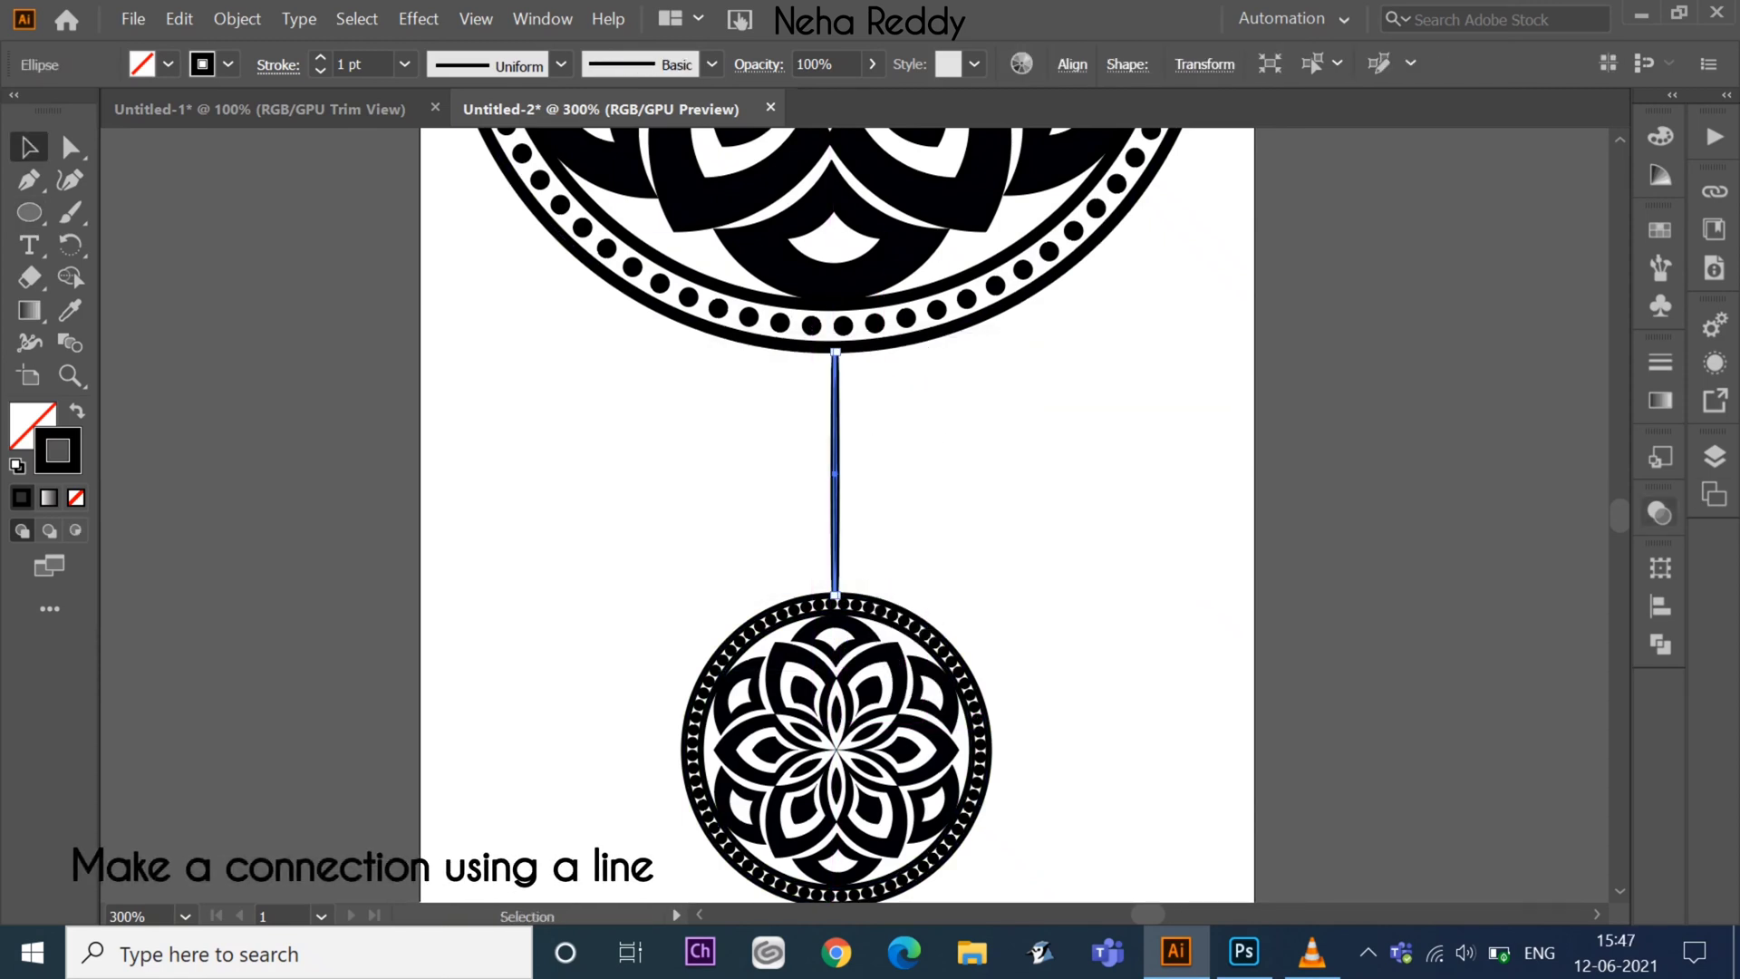
{"action": "scroll", "coordinate": [836, 508], "scroll_direction": "down", "scroll_amount": 5}
{"action": "key", "text": "backslash"}
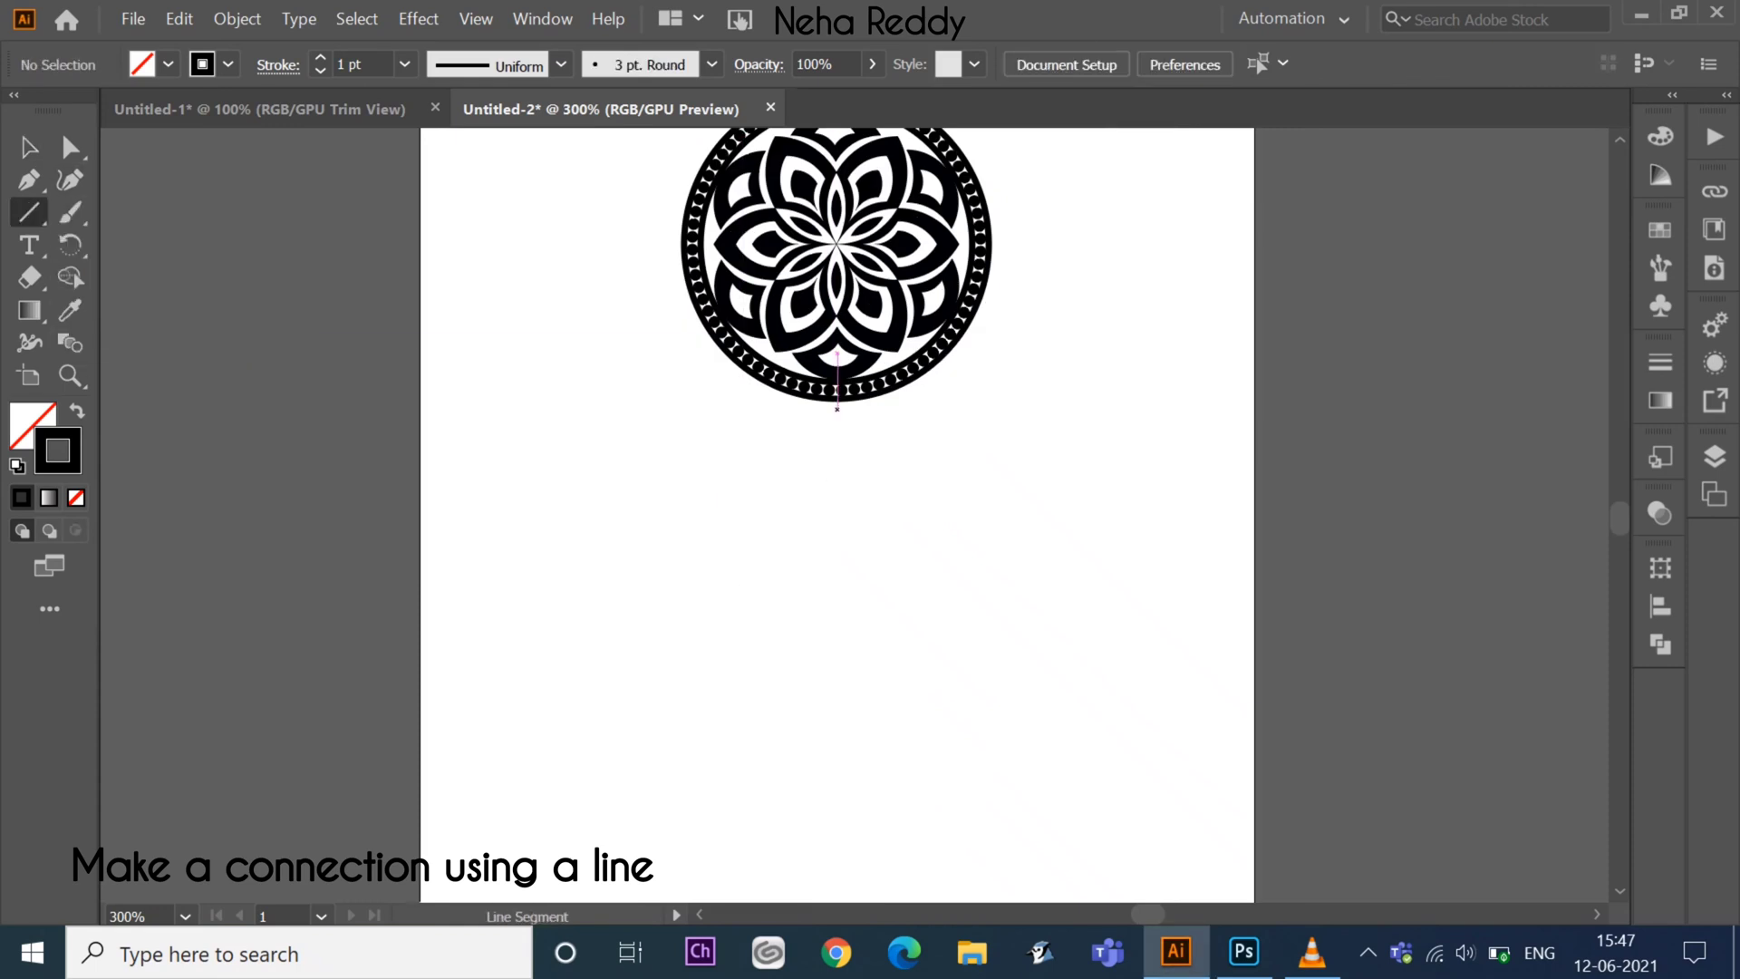
{"action": "key", "text": "ctrl+minus"}
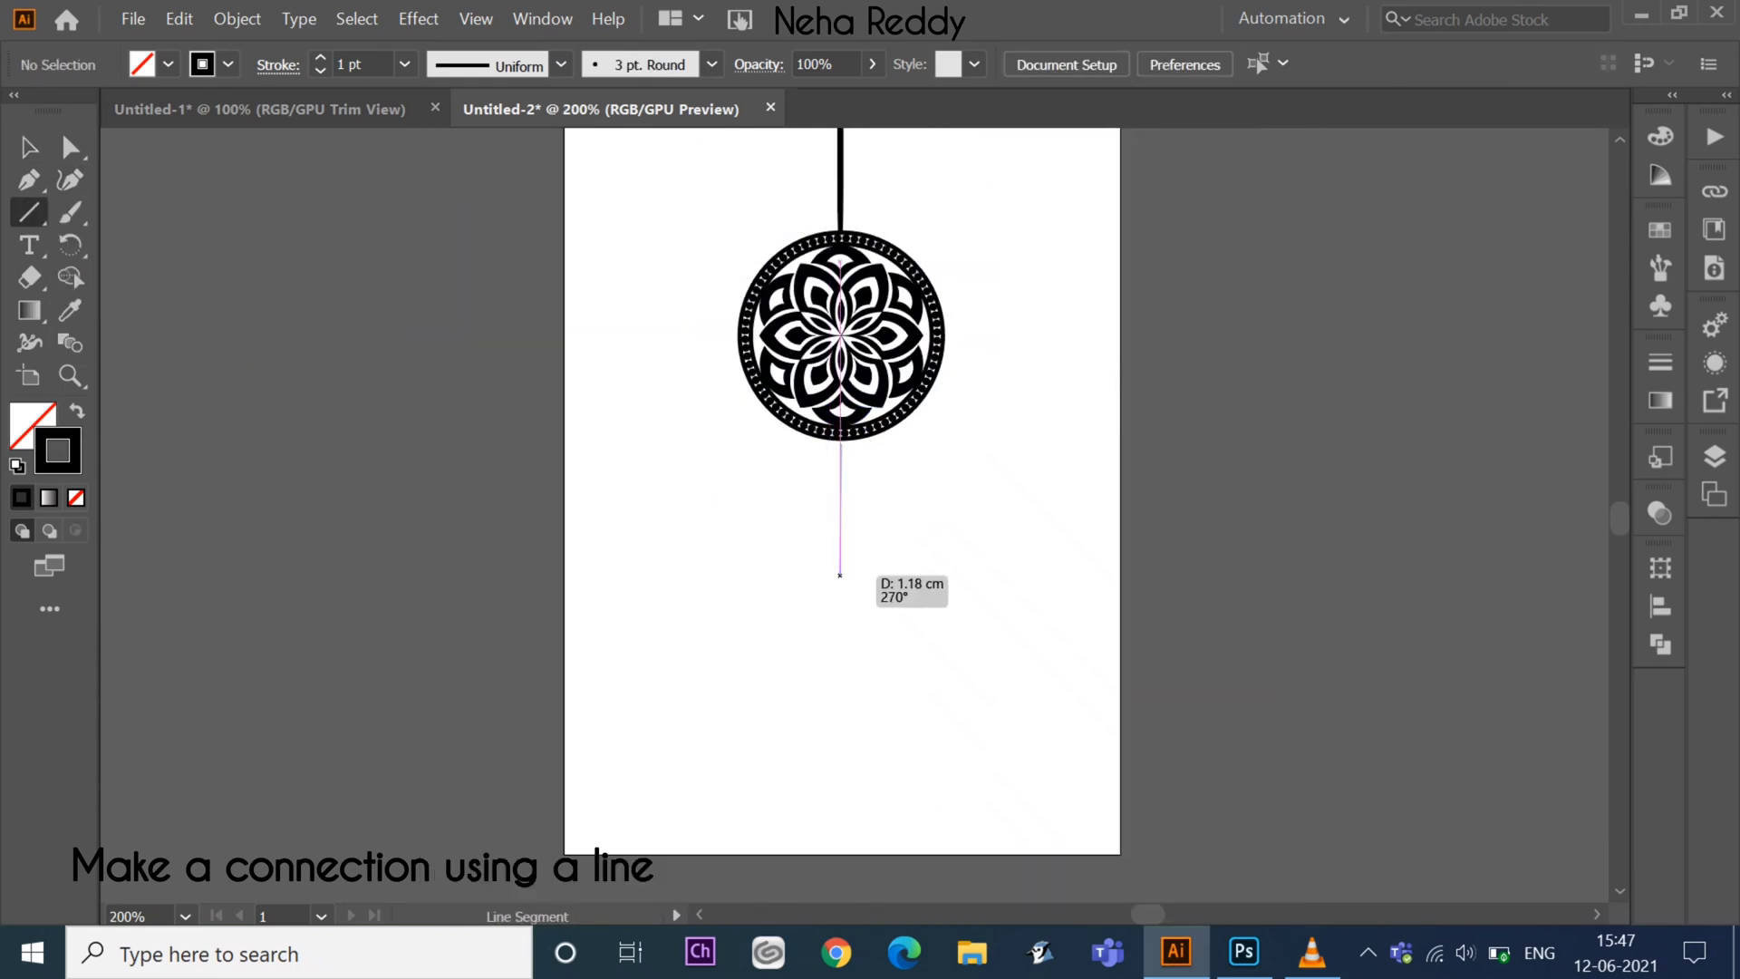
- Drag the feather onto the artboard beneath the small medallion's cord
{"action": "key", "text": "v"}
{"action": "key", "text": "ctrl+minus"}
{"action": "key", "text": "ctrl+minus"}
{"action": "key", "text": "ctrl+minus"}
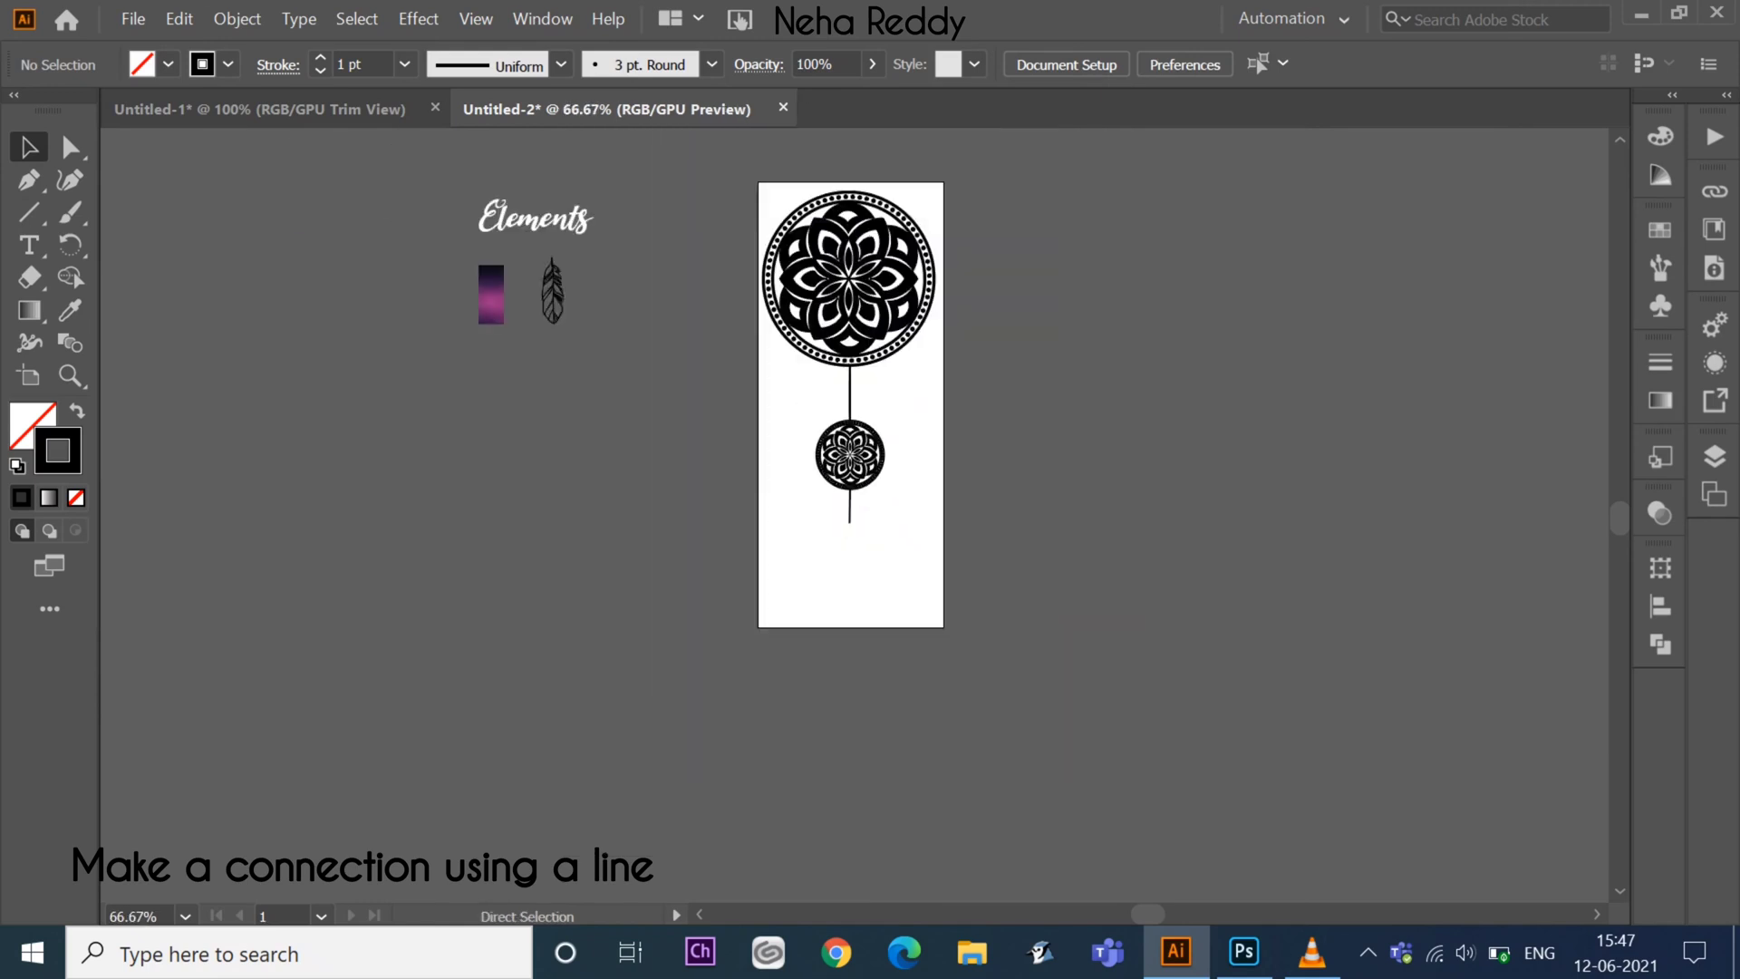
{"action": "mouse_move", "coordinate": [552, 291]}
{"action": "left_mouse_down"}
{"action": "mouse_move", "coordinate": [893, 617]}
{"action": "mouse_move", "coordinate": [858, 453]}
{"action": "mouse_move", "coordinate": [858, 504]}
{"action": "mouse_move", "coordinate": [858, 485]}
{"action": "left_mouse_up"}
{"action": "key", "text": "ctrl+plus"}
{"action": "key", "text": "ctrl+plus"}
{"action": "key", "text": "ctrl+plus"}
{"action": "key", "text": "ctrl+plus"}
{"action": "key", "text": "ctrl+plus"}
{"action": "key", "text": "ctrl+plus"}
- Place feather-and-cord copies to the right and left of the small medallion
{"action": "key", "text": "ctrl+1"}
{"action": "key", "text": "ctrl+shift+a"}
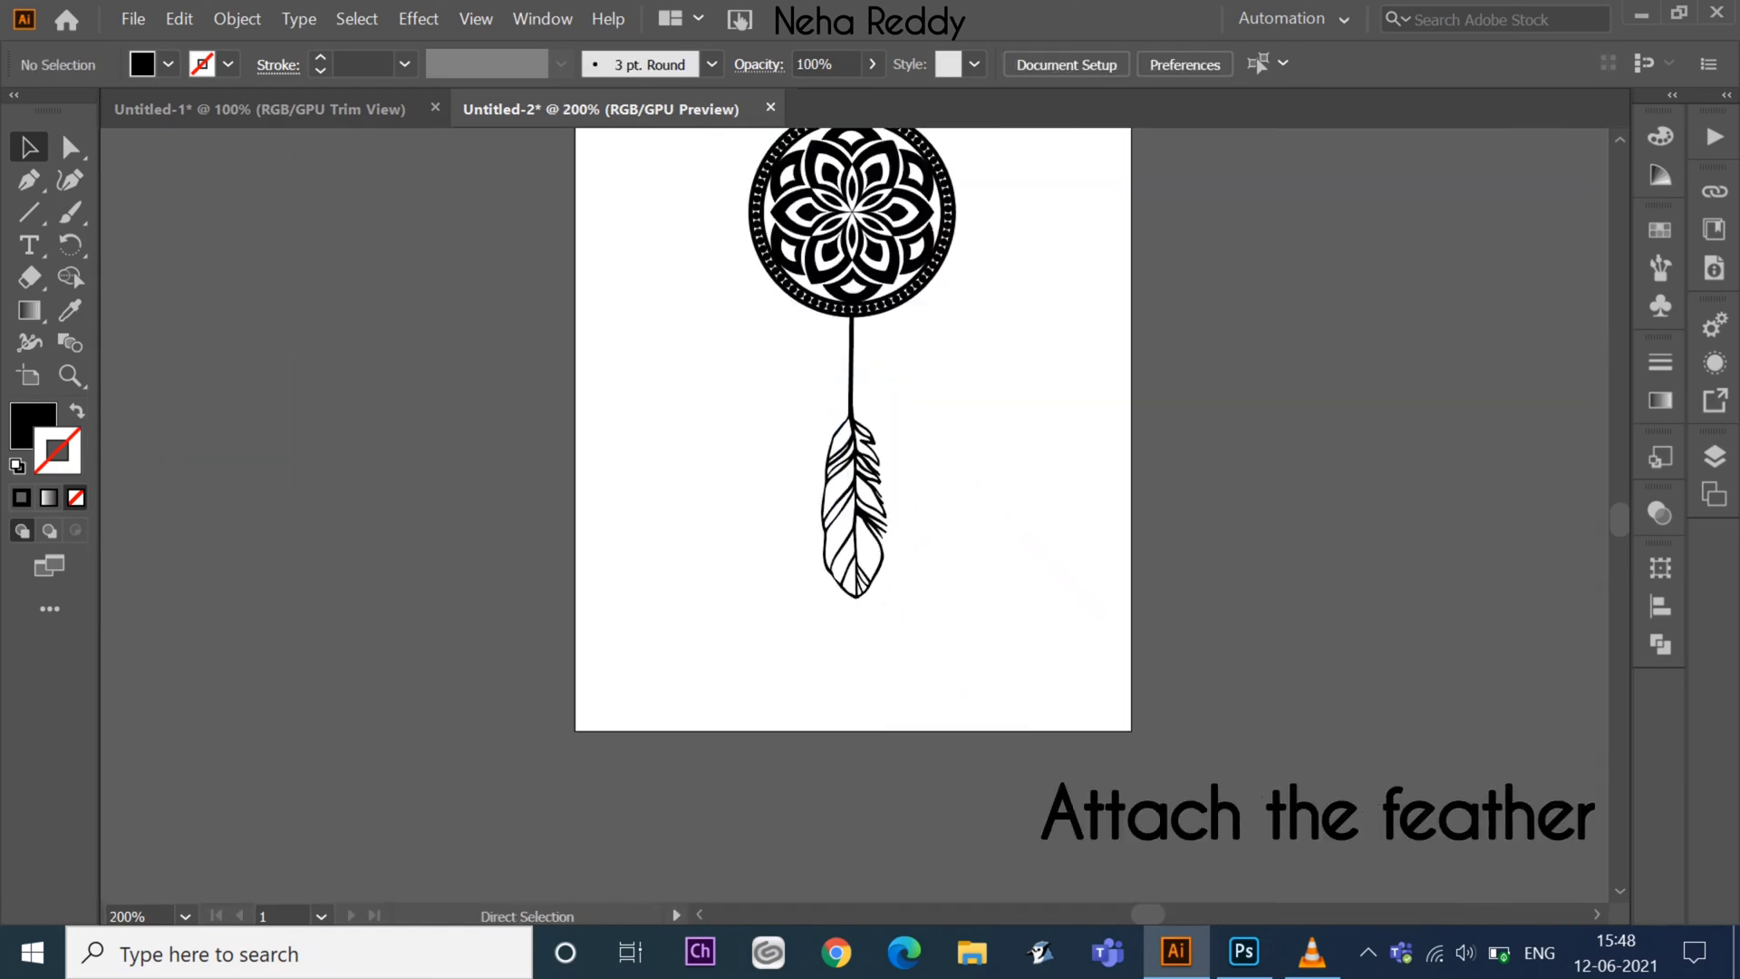
{"action": "scroll", "coordinate": [853, 503], "scroll_direction": "up", "scroll_amount": 3}
{"action": "key", "text": "a"}
{"action": "left_click", "coordinate": [861, 717]}
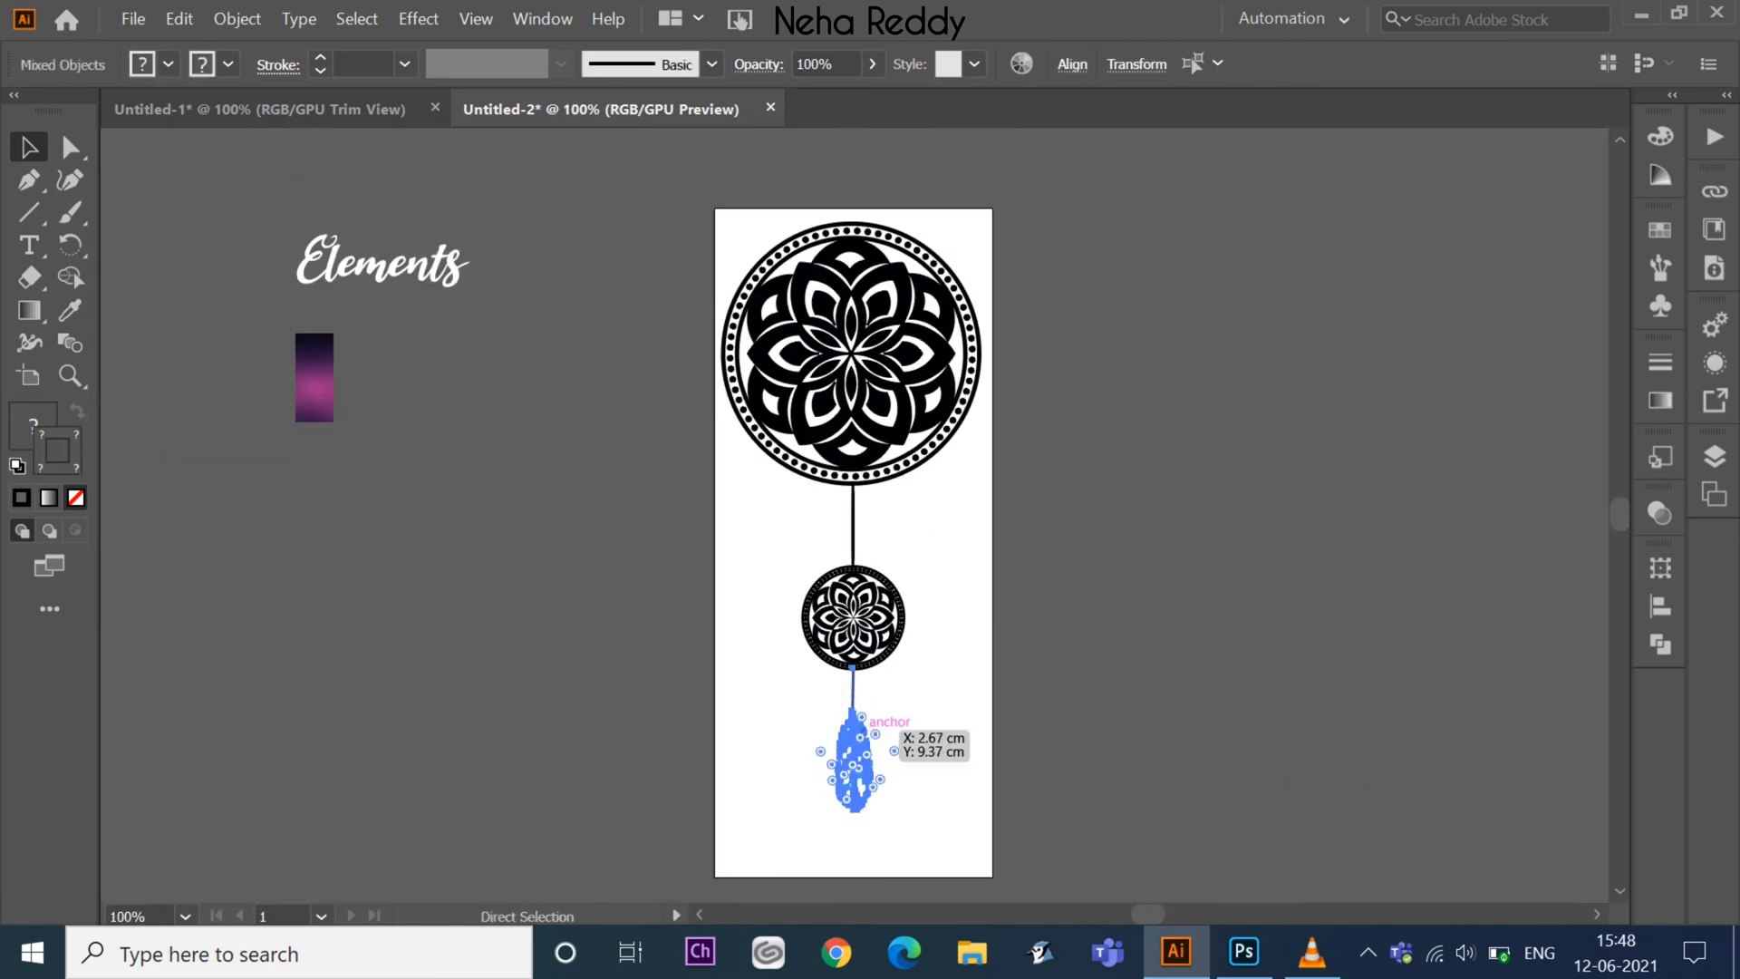
{"action": "left_click_drag", "start_coordinate": [854, 716], "coordinate": [945, 596]}
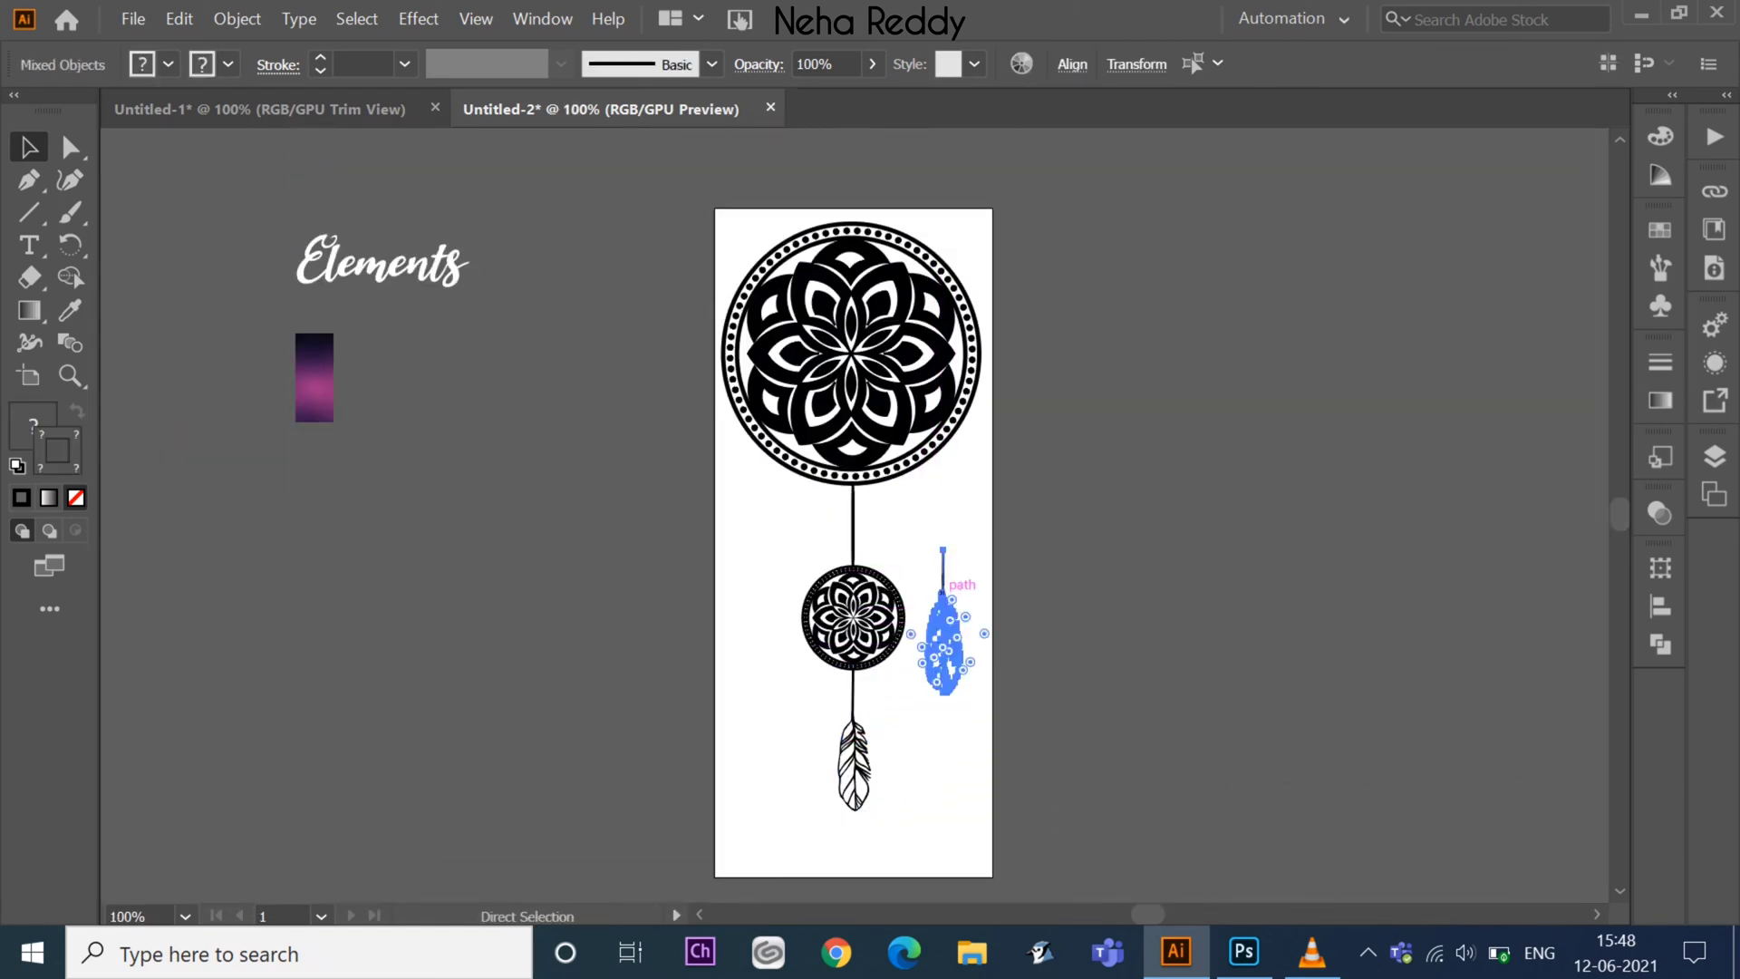
{"action": "left_click_drag", "start_coordinate": [806, 609], "coordinate": [764, 606]}
- Draw straight lines connecting both side feathers up to the big mandala
{"action": "key", "text": "backslash"}
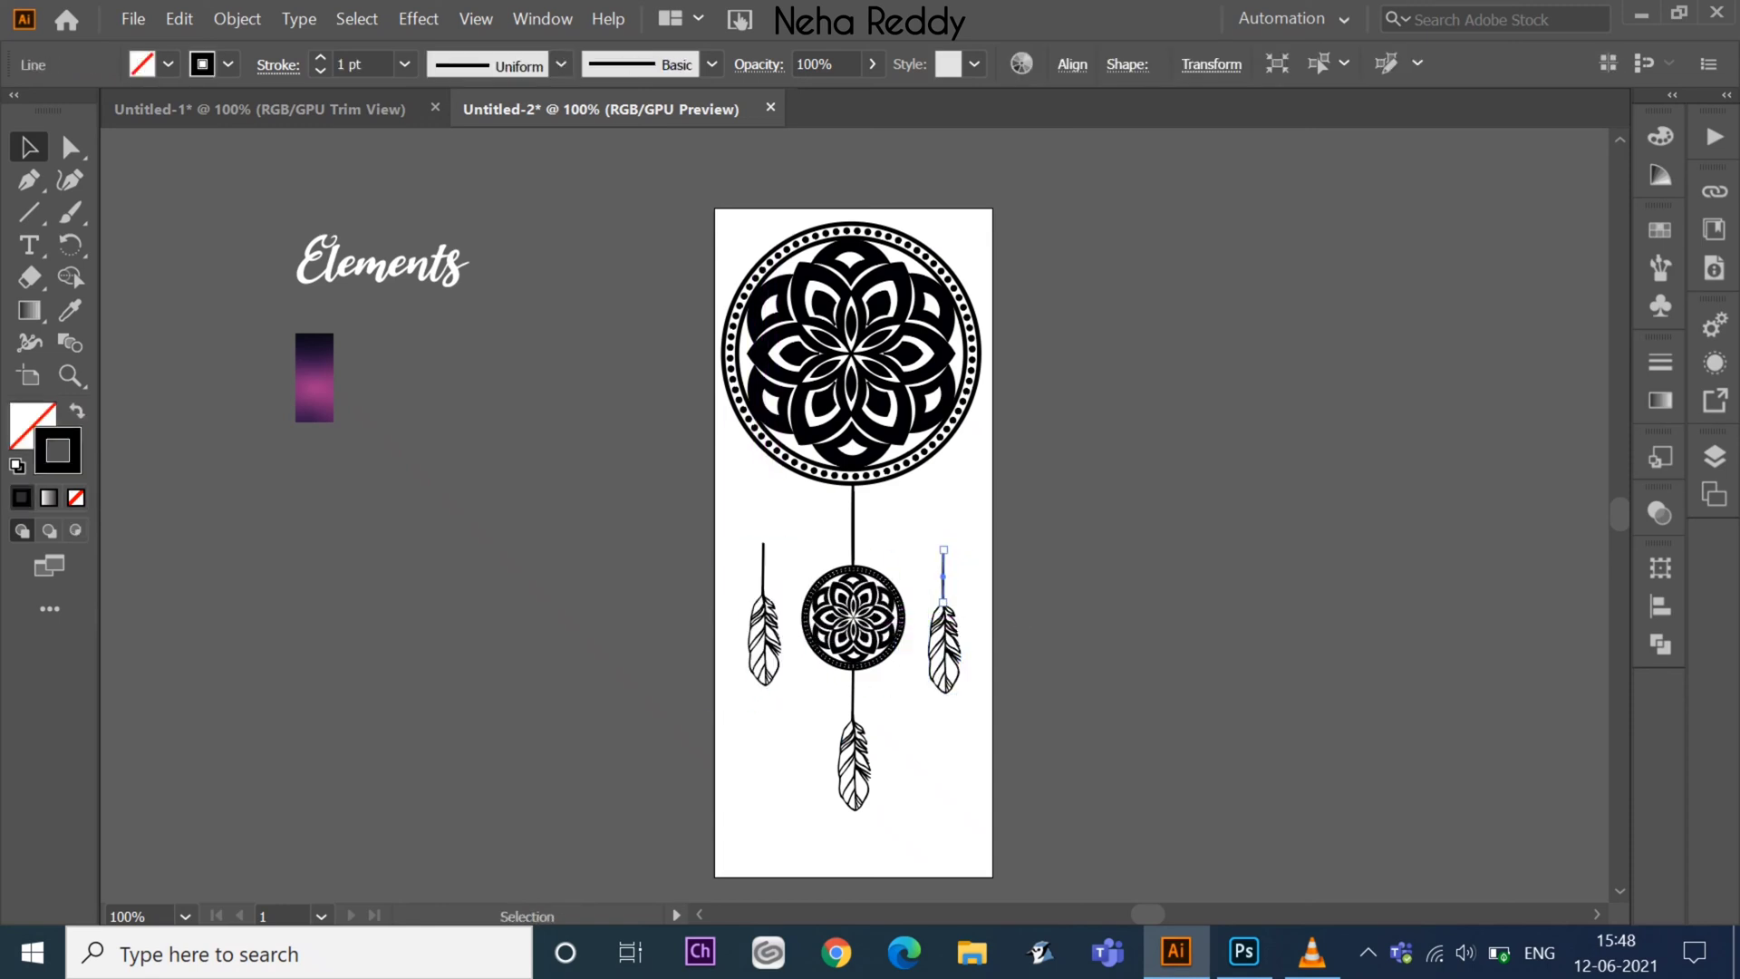
{"action": "left_click_drag", "start_coordinate": [944, 446], "coordinate": [944, 543]}
{"action": "left_click_drag", "start_coordinate": [763, 542], "coordinate": [764, 453]}
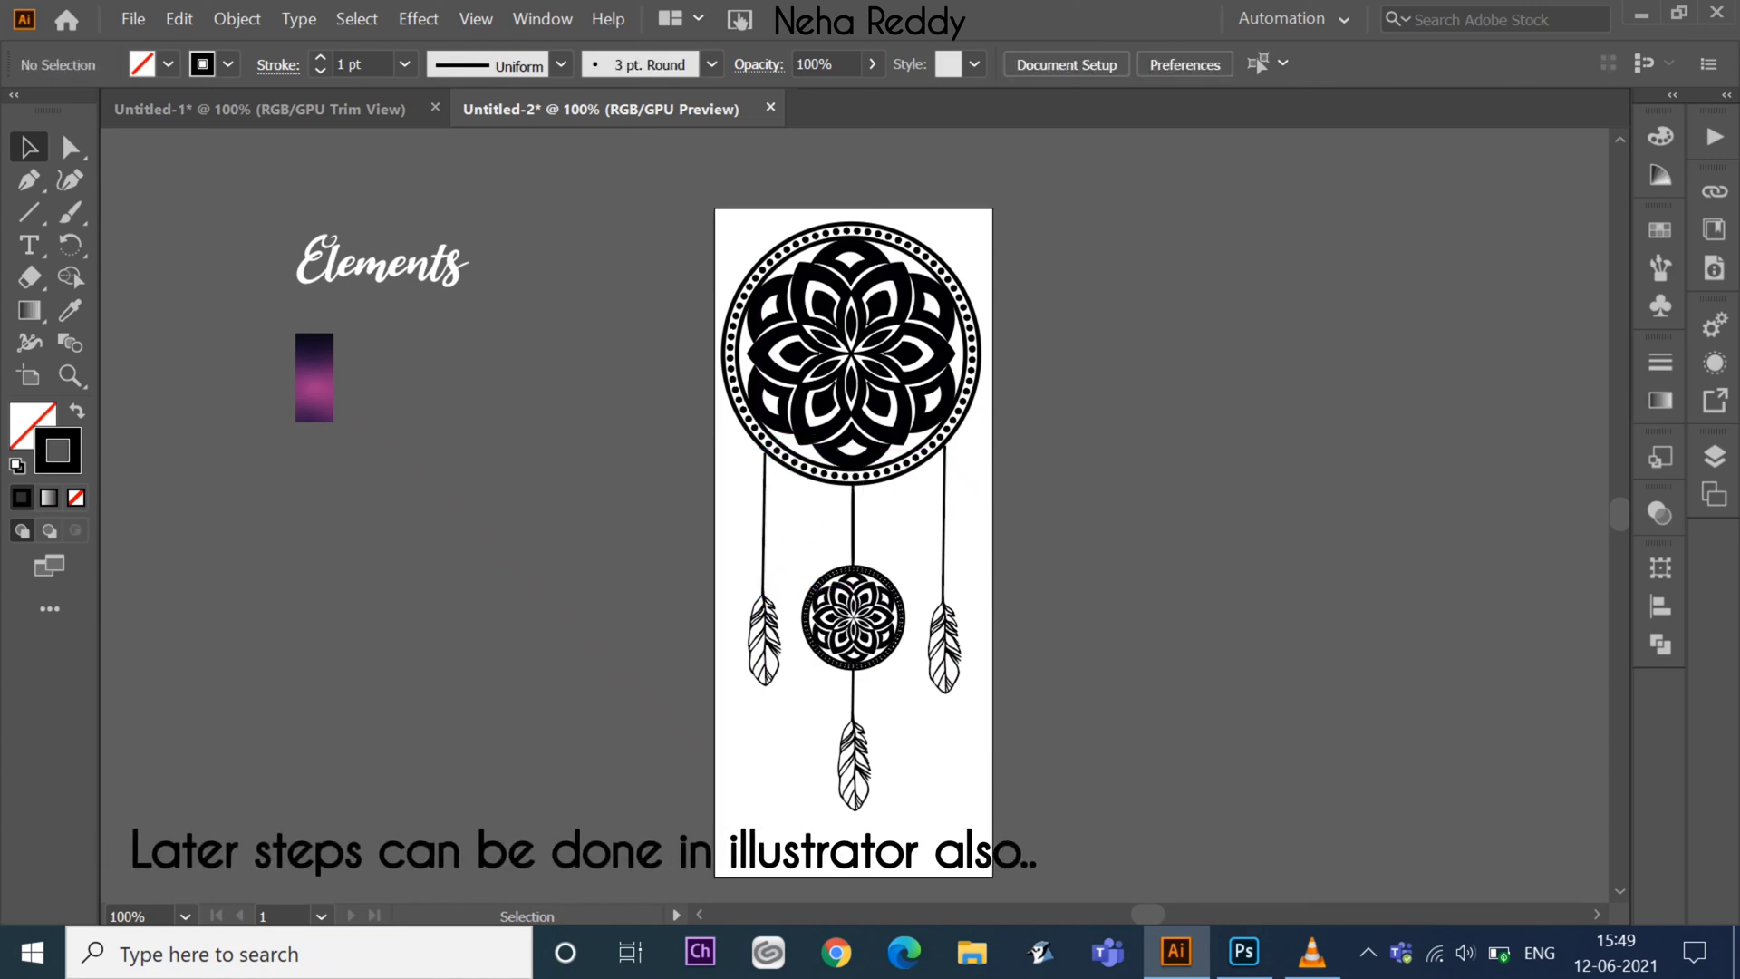
{"action": "left_click_drag", "start_coordinate": [943, 603], "coordinate": [944, 446]}
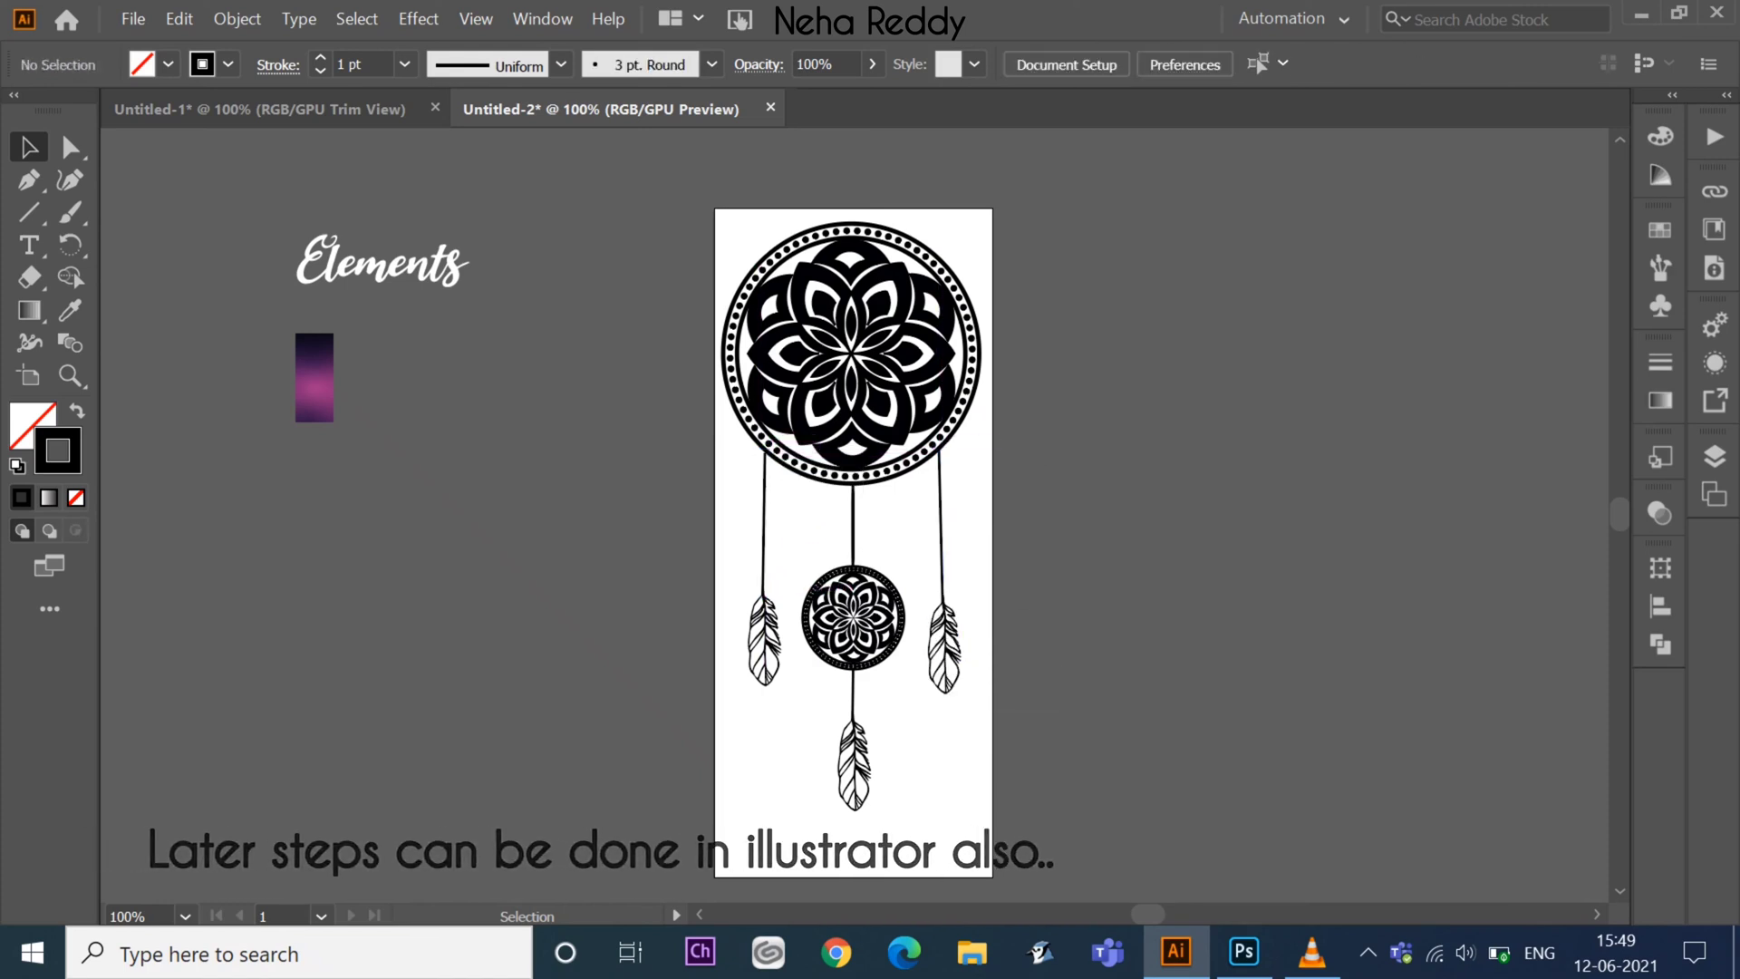
{"action": "right_click", "coordinate": [945, 641]}
{"action": "key", "text": "r"}
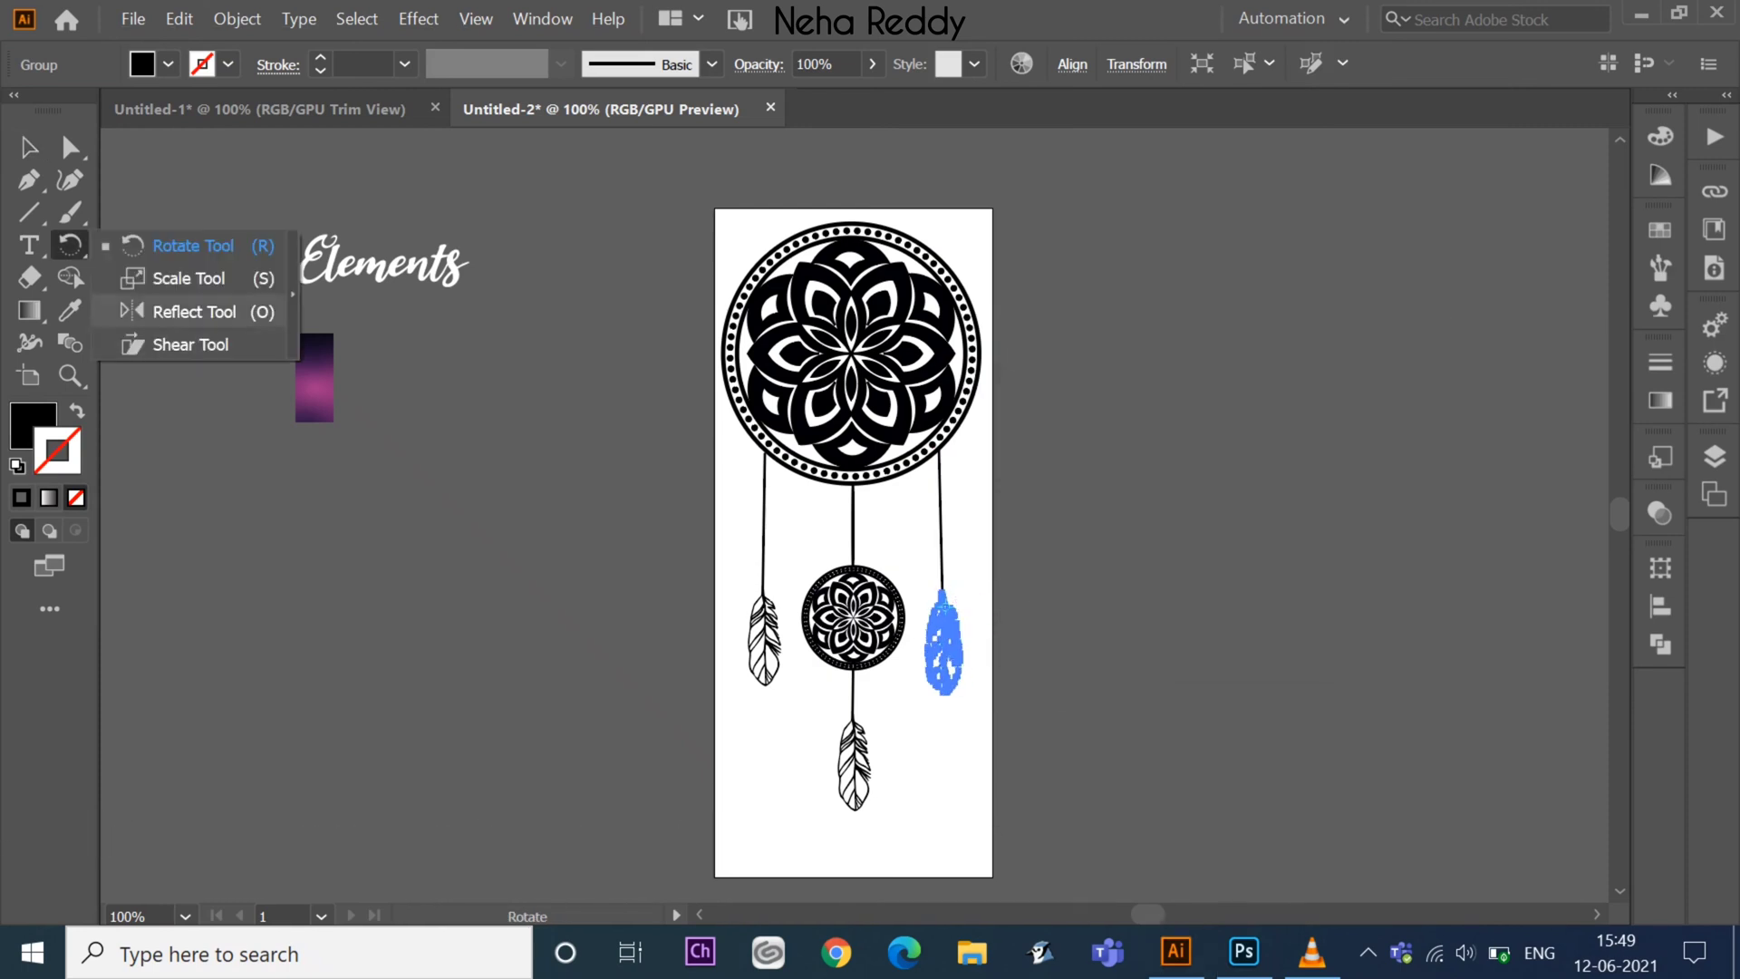
- Reflect the right feather horizontally
{"action": "left_click", "coordinate": [195, 310]}
{"action": "left_click", "coordinate": [945, 594], "text": "alt"}
{"action": "left_click", "coordinate": [1608, 668]}
{"action": "left_click", "coordinate": [29, 146]}
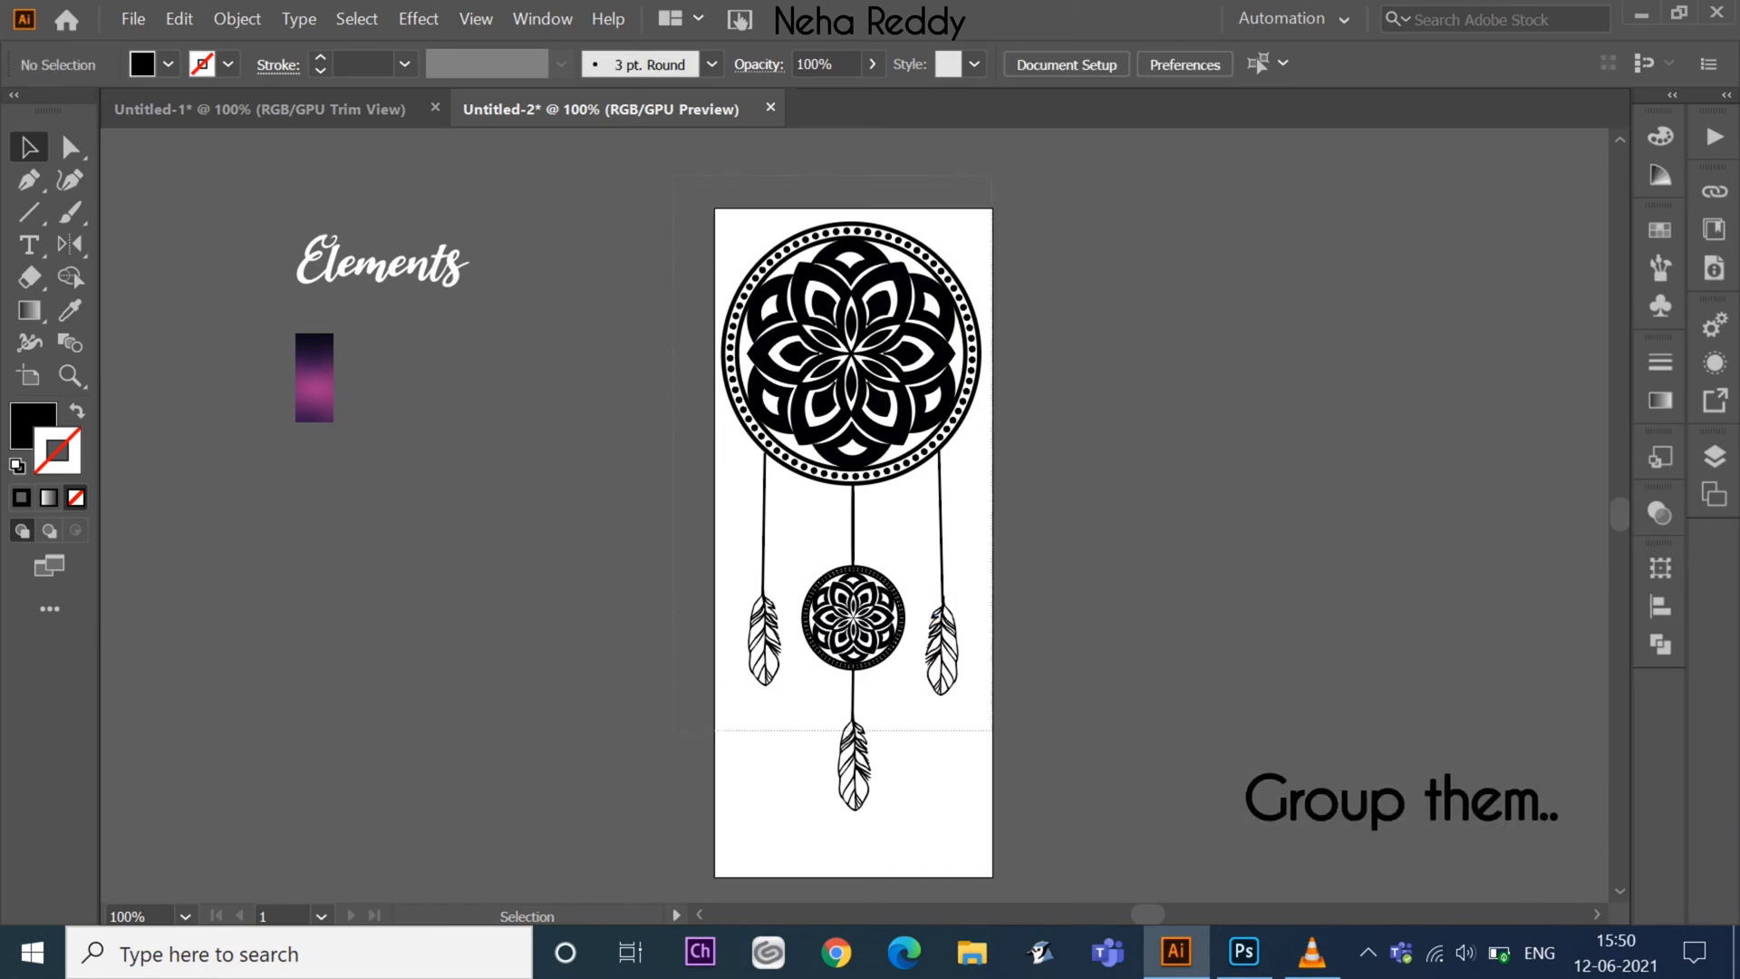
- Group all dreamcatcher parts and draw a hanging line above the big mandala
{"action": "key", "text": "ctrl+a"}
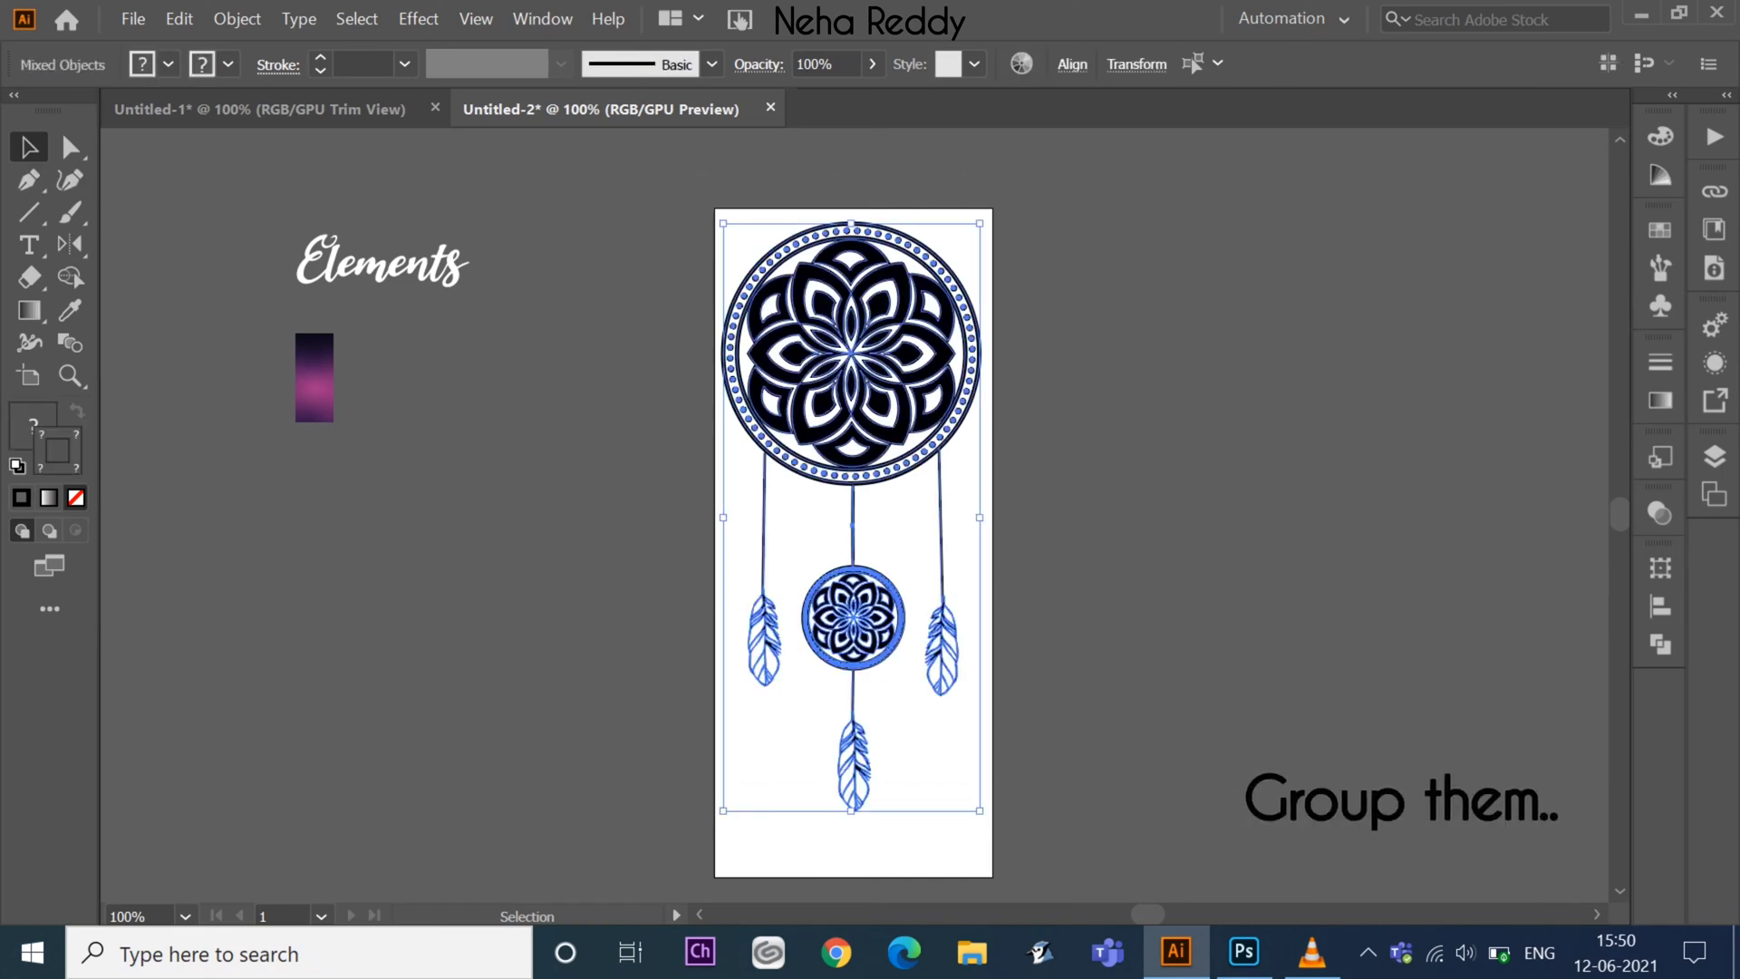
{"action": "key", "text": "ctrl+g"}
{"action": "key", "text": "ctrl+shift+a"}
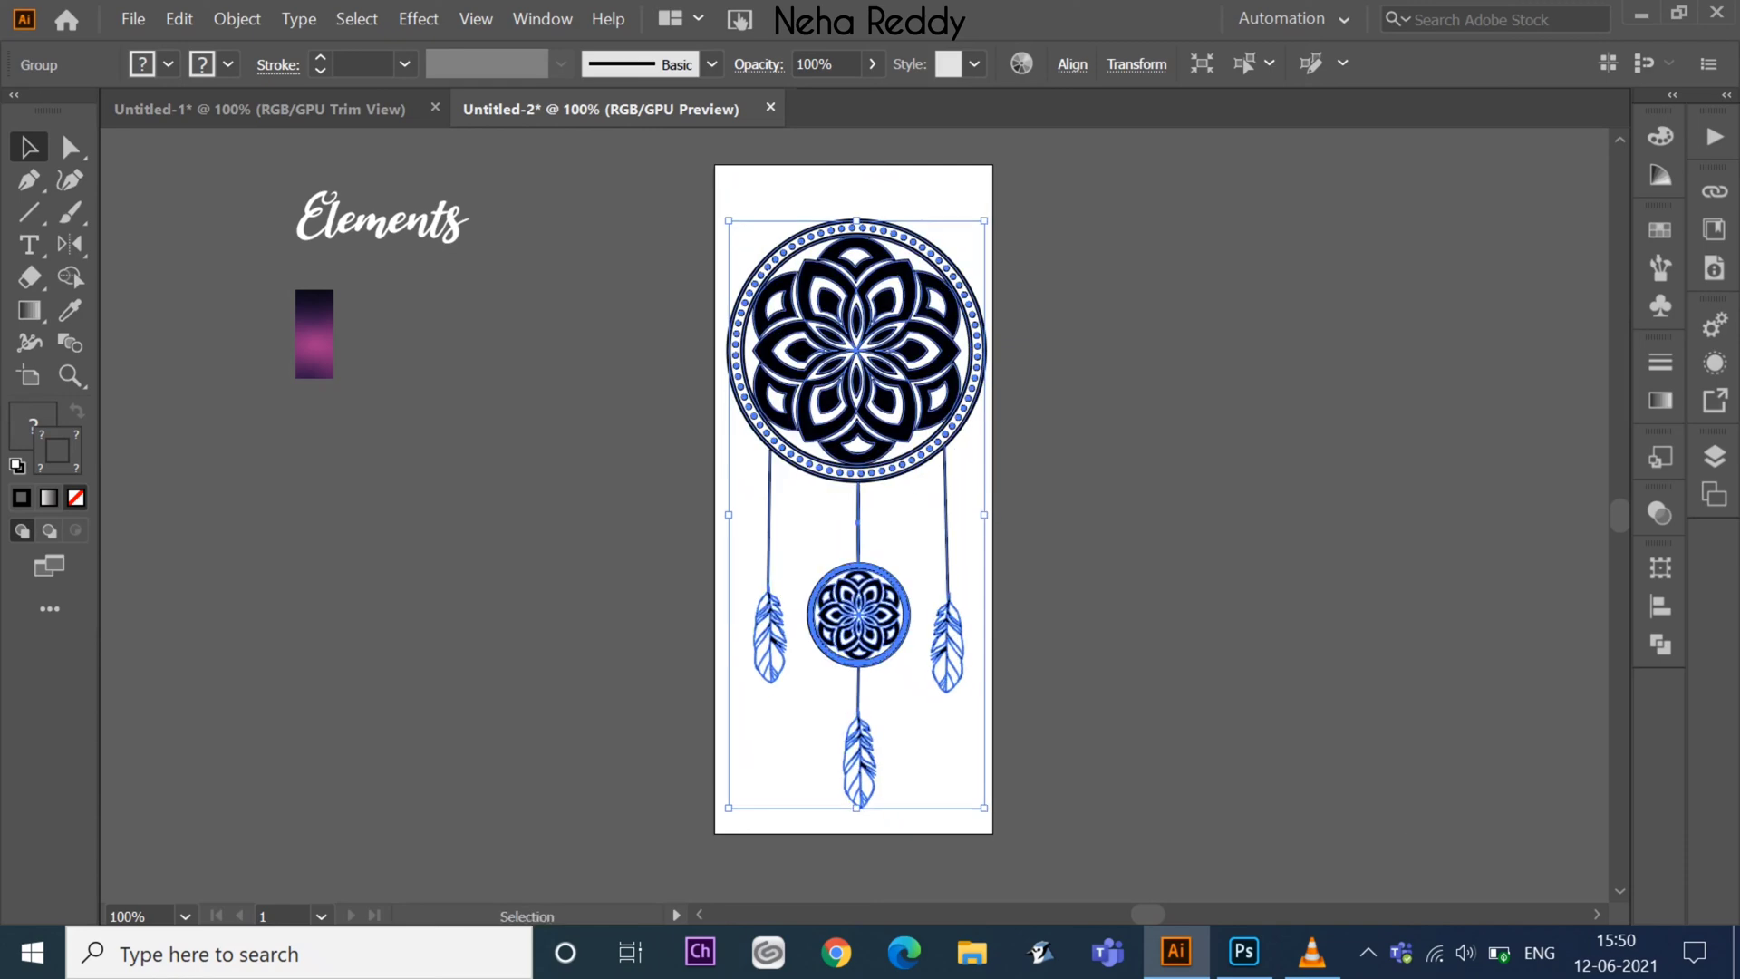
{"action": "key", "text": "ctrl+shift+a"}
{"action": "key", "text": "backslash"}
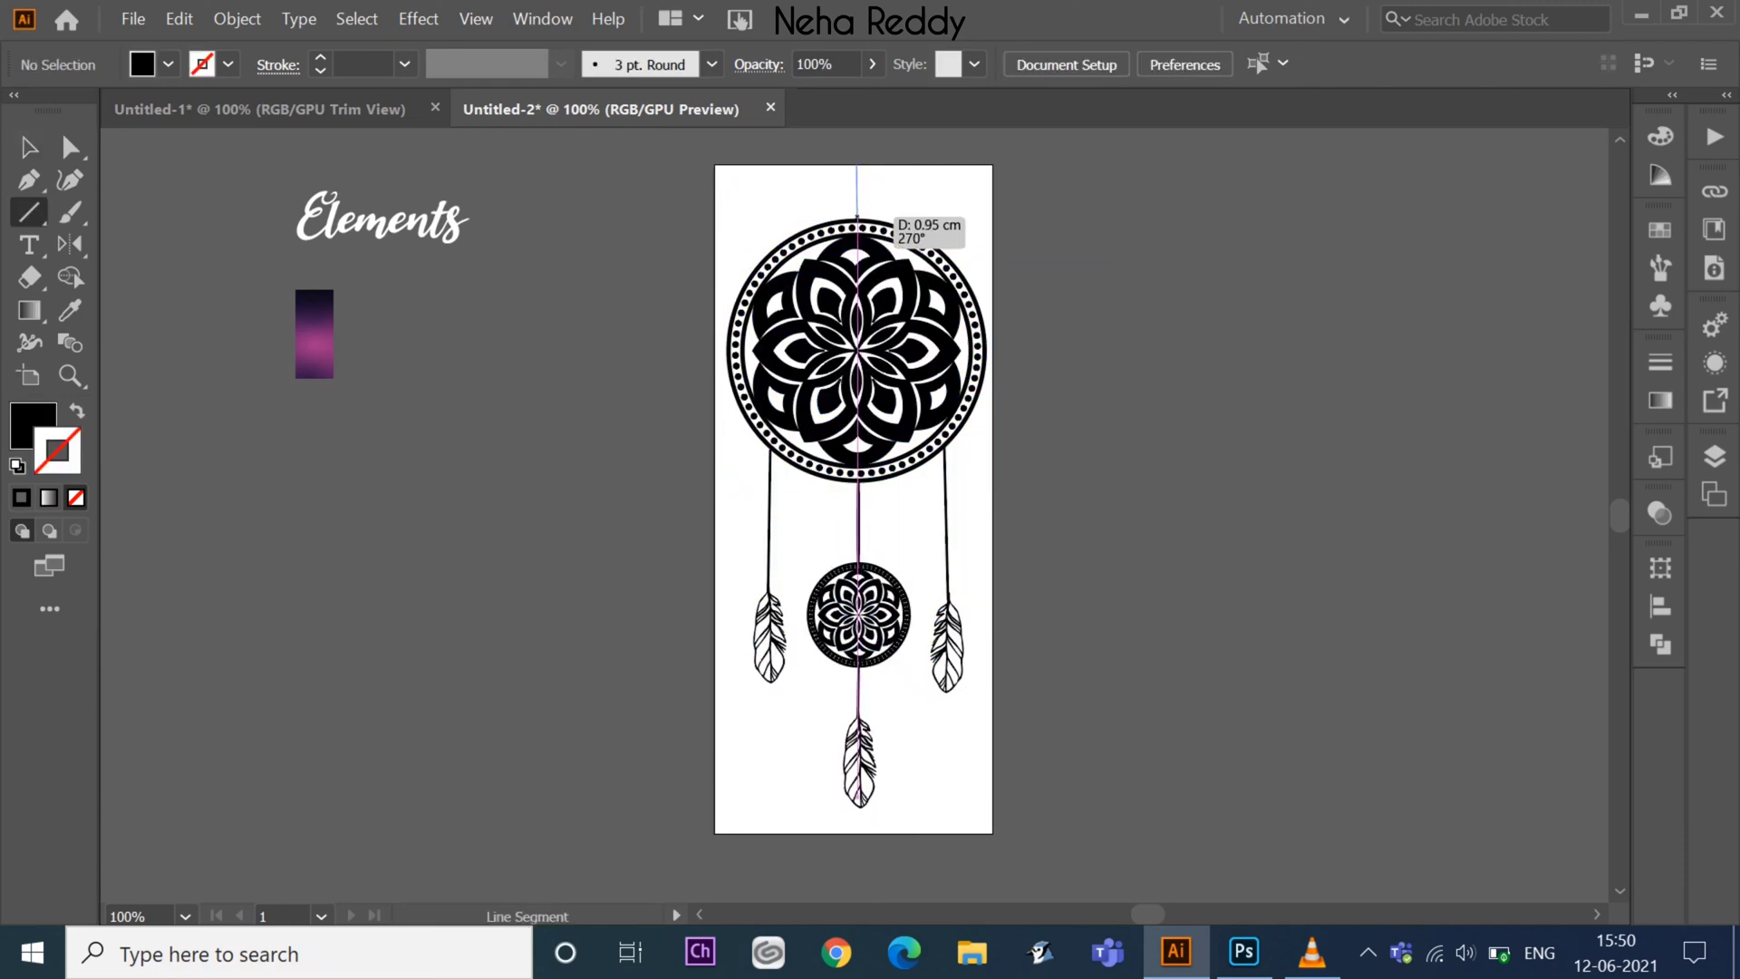
{"action": "left_click_drag", "start_coordinate": [856, 165], "coordinate": [856, 217]}
{"action": "key", "text": "v"}
{"action": "key", "text": "F6"}
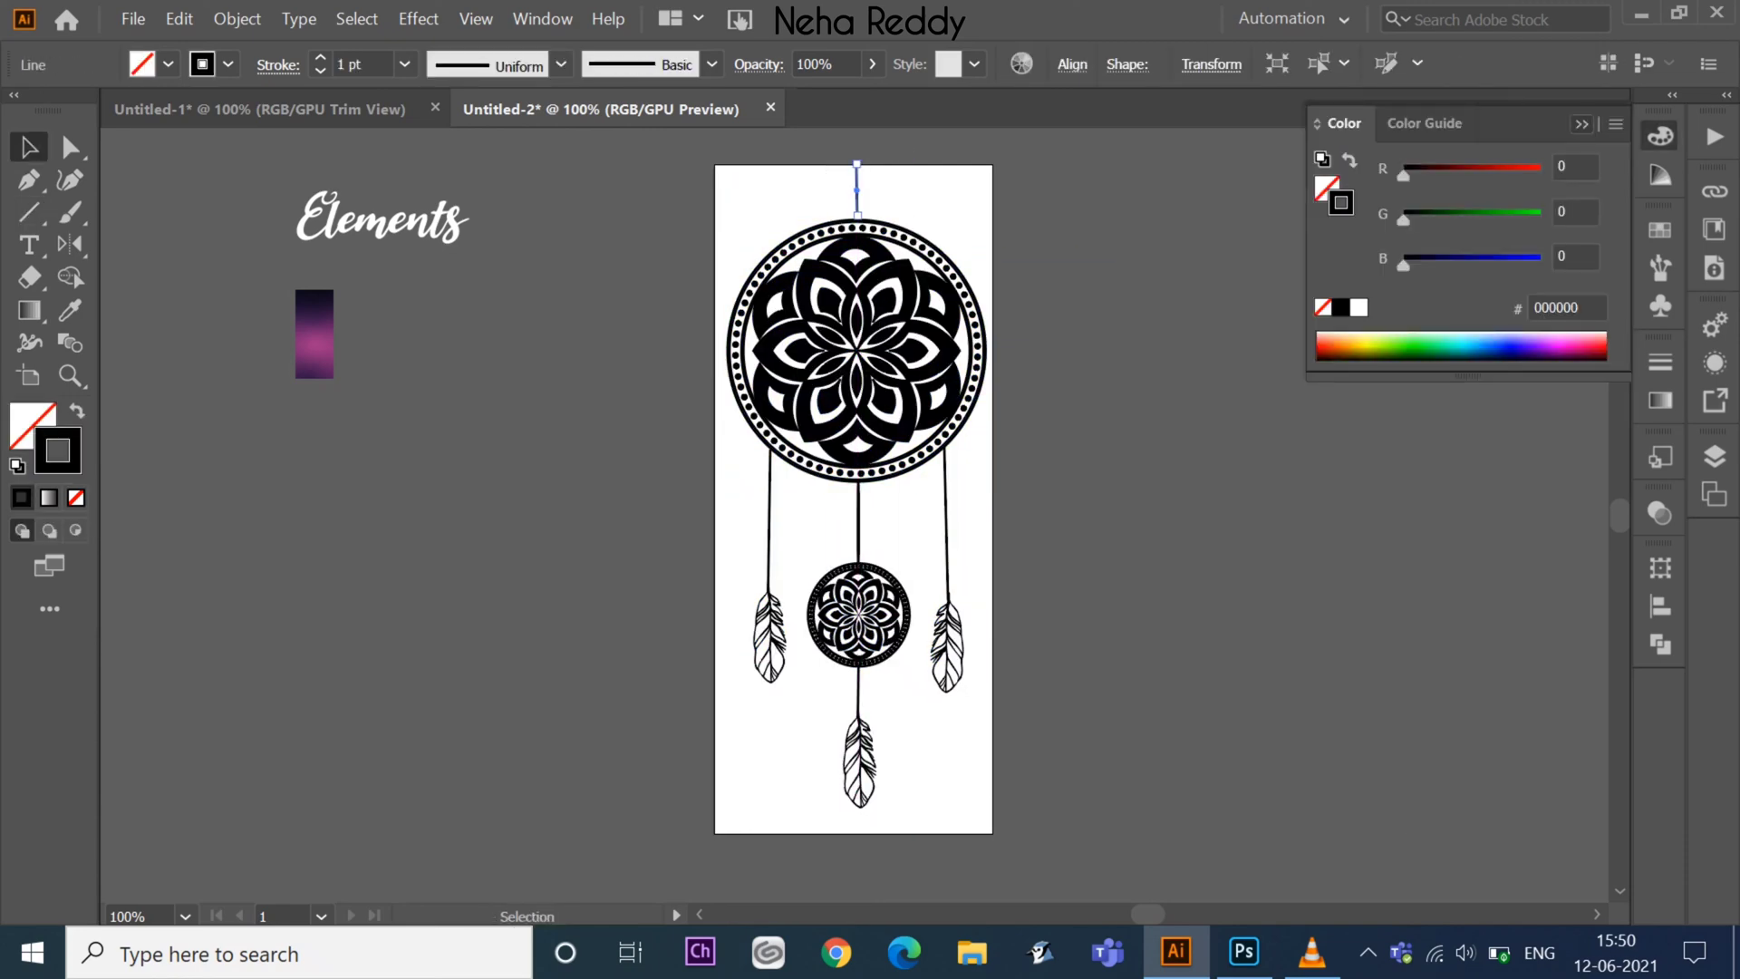
- Copy the dreamcatcher and paste it into the Photoshop canvas
{"action": "left_click", "coordinate": [1244, 952]}
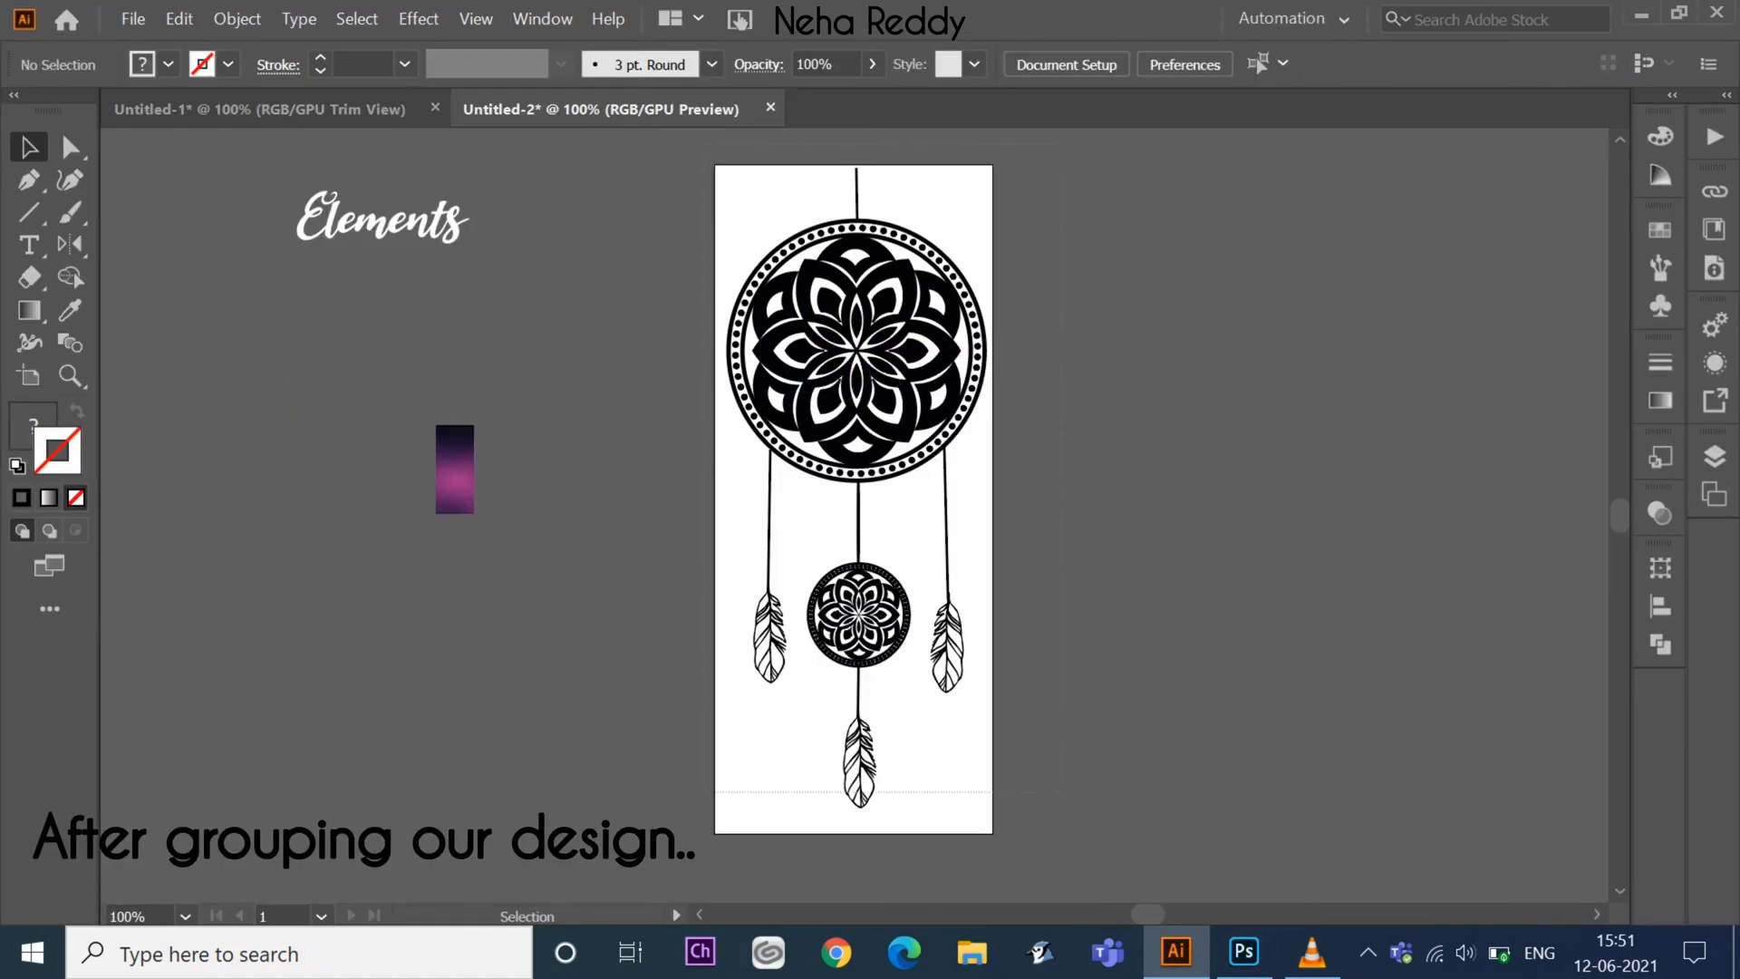
{"action": "key", "text": "ctrl+a"}
{"action": "key", "text": "ctrl+c"}
{"action": "key", "text": "ctrl+v"}
{"action": "key", "text": "Return"}
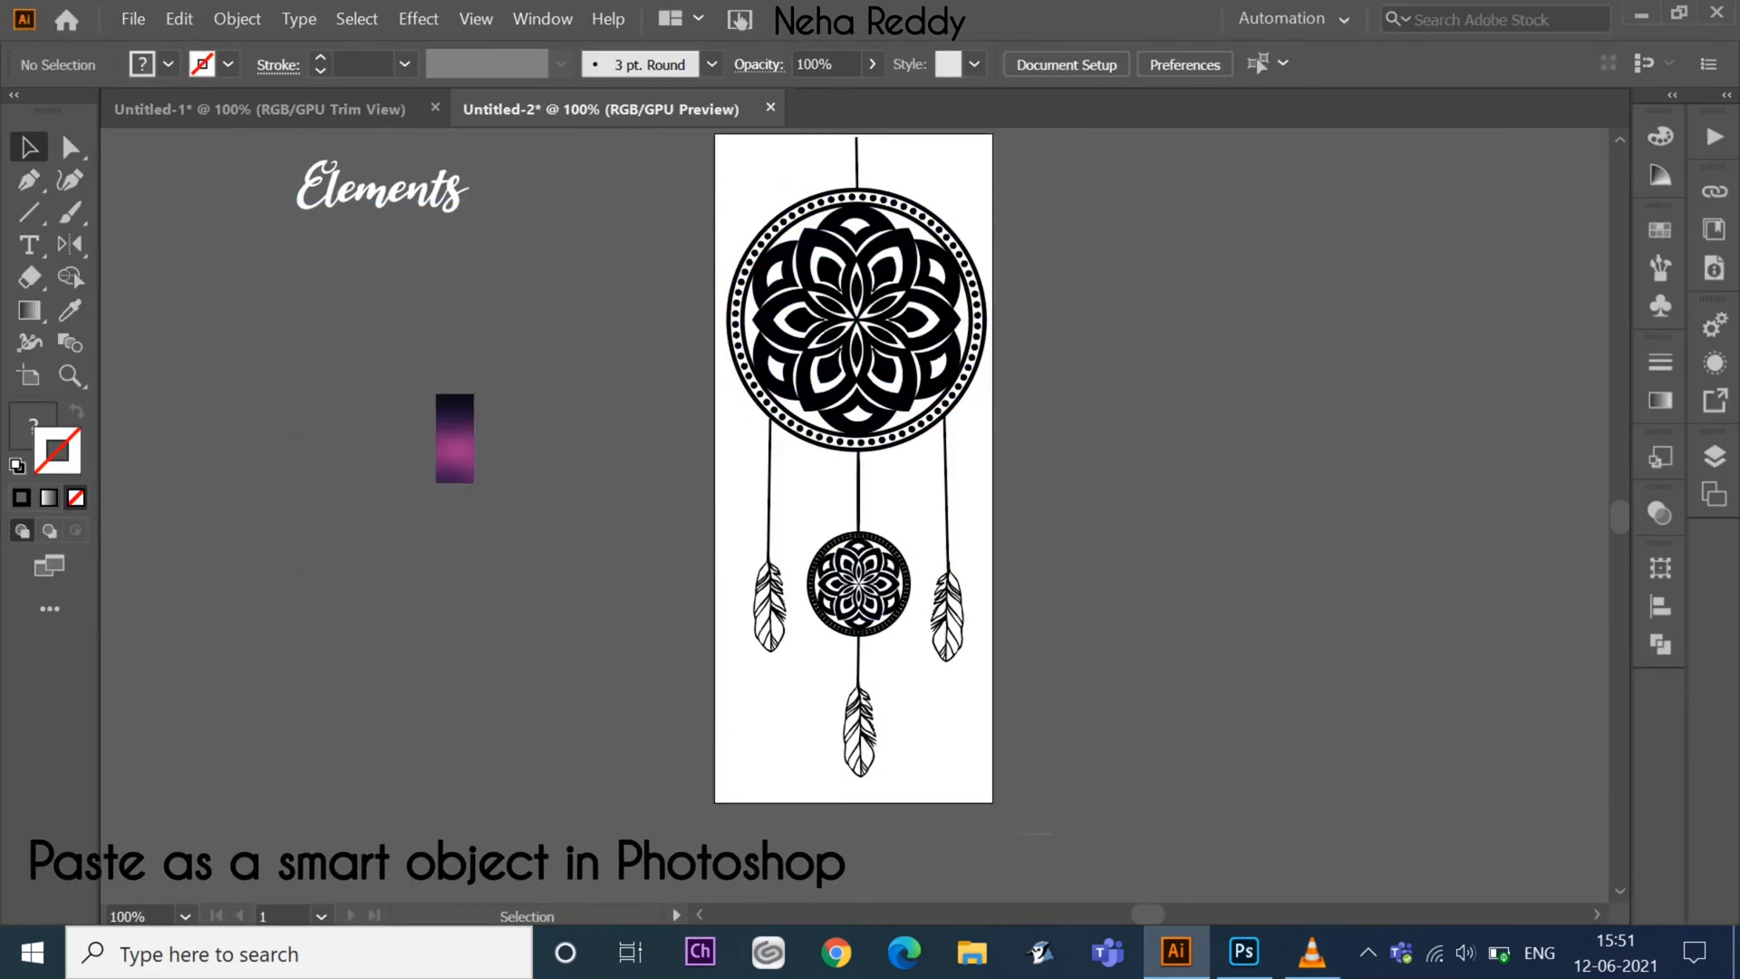
- Recopy the whole dreamcatcher and paste it into Photoshop as a Smart Object
{"action": "key", "text": "ctrl+a"}
{"action": "right_click", "coordinate": [901, 195]}
{"action": "key", "text": "Escape"}
{"action": "key", "text": "ctrl+c"}
{"action": "left_click", "coordinate": [1245, 952]}
{"action": "key", "text": "ctrl+v"}
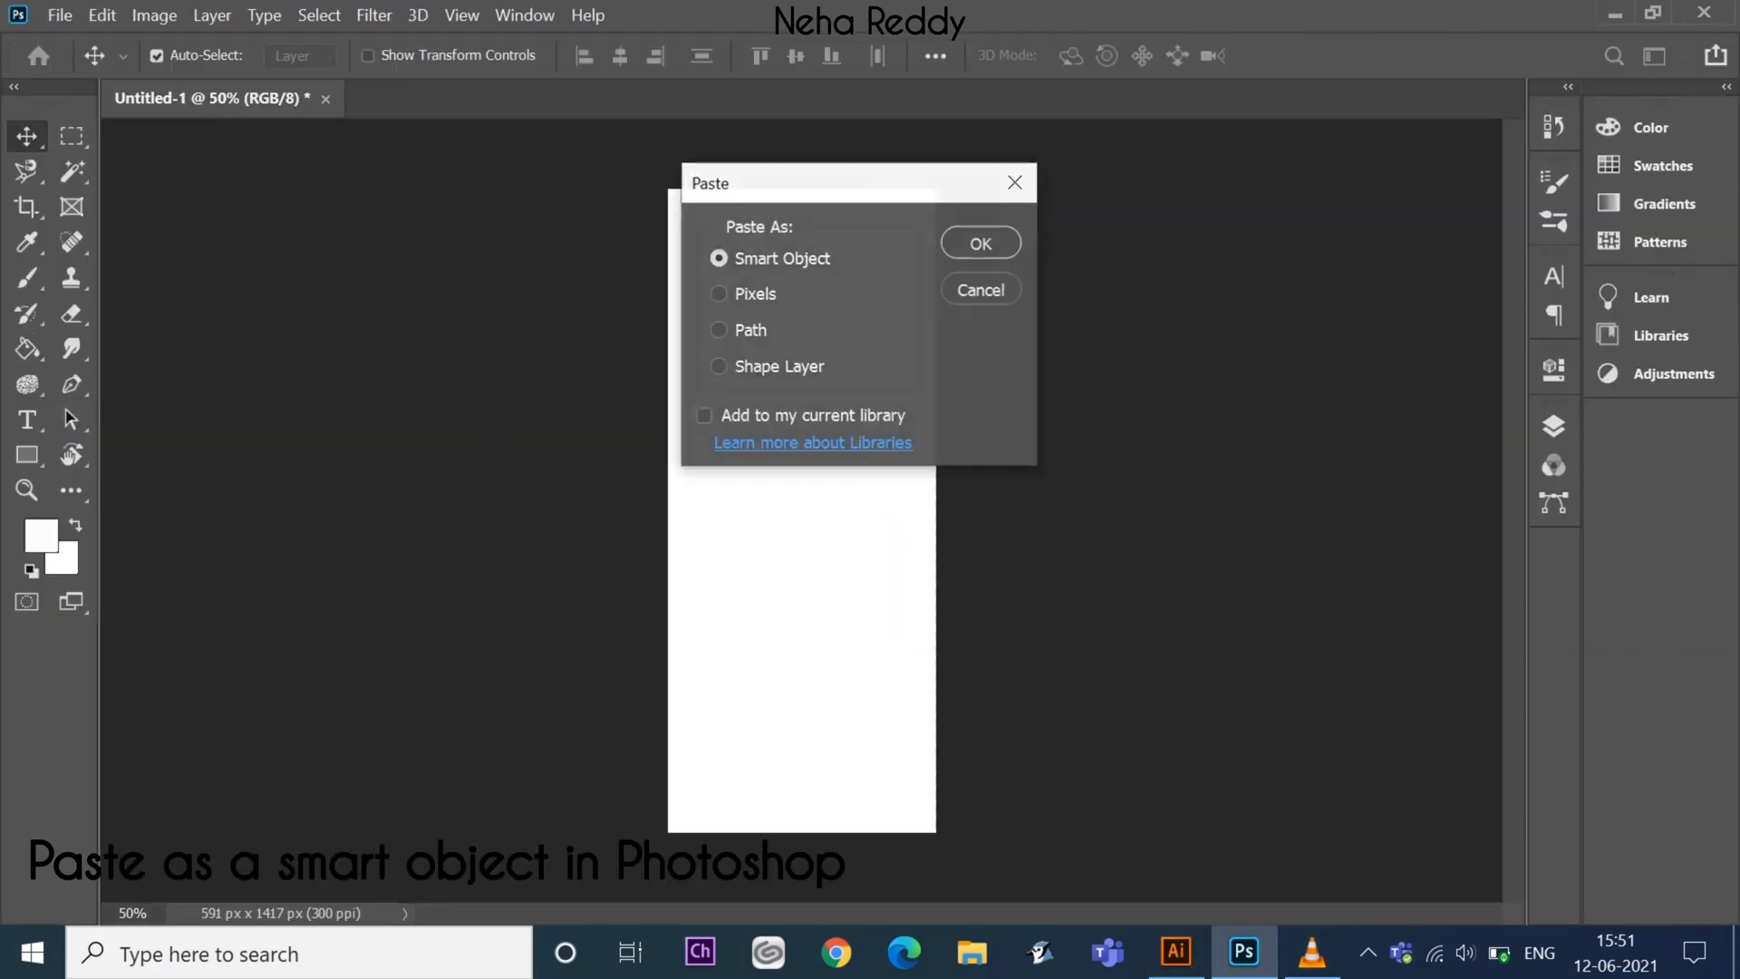
{"action": "key", "text": "Return"}
{"action": "key", "text": "Return"}
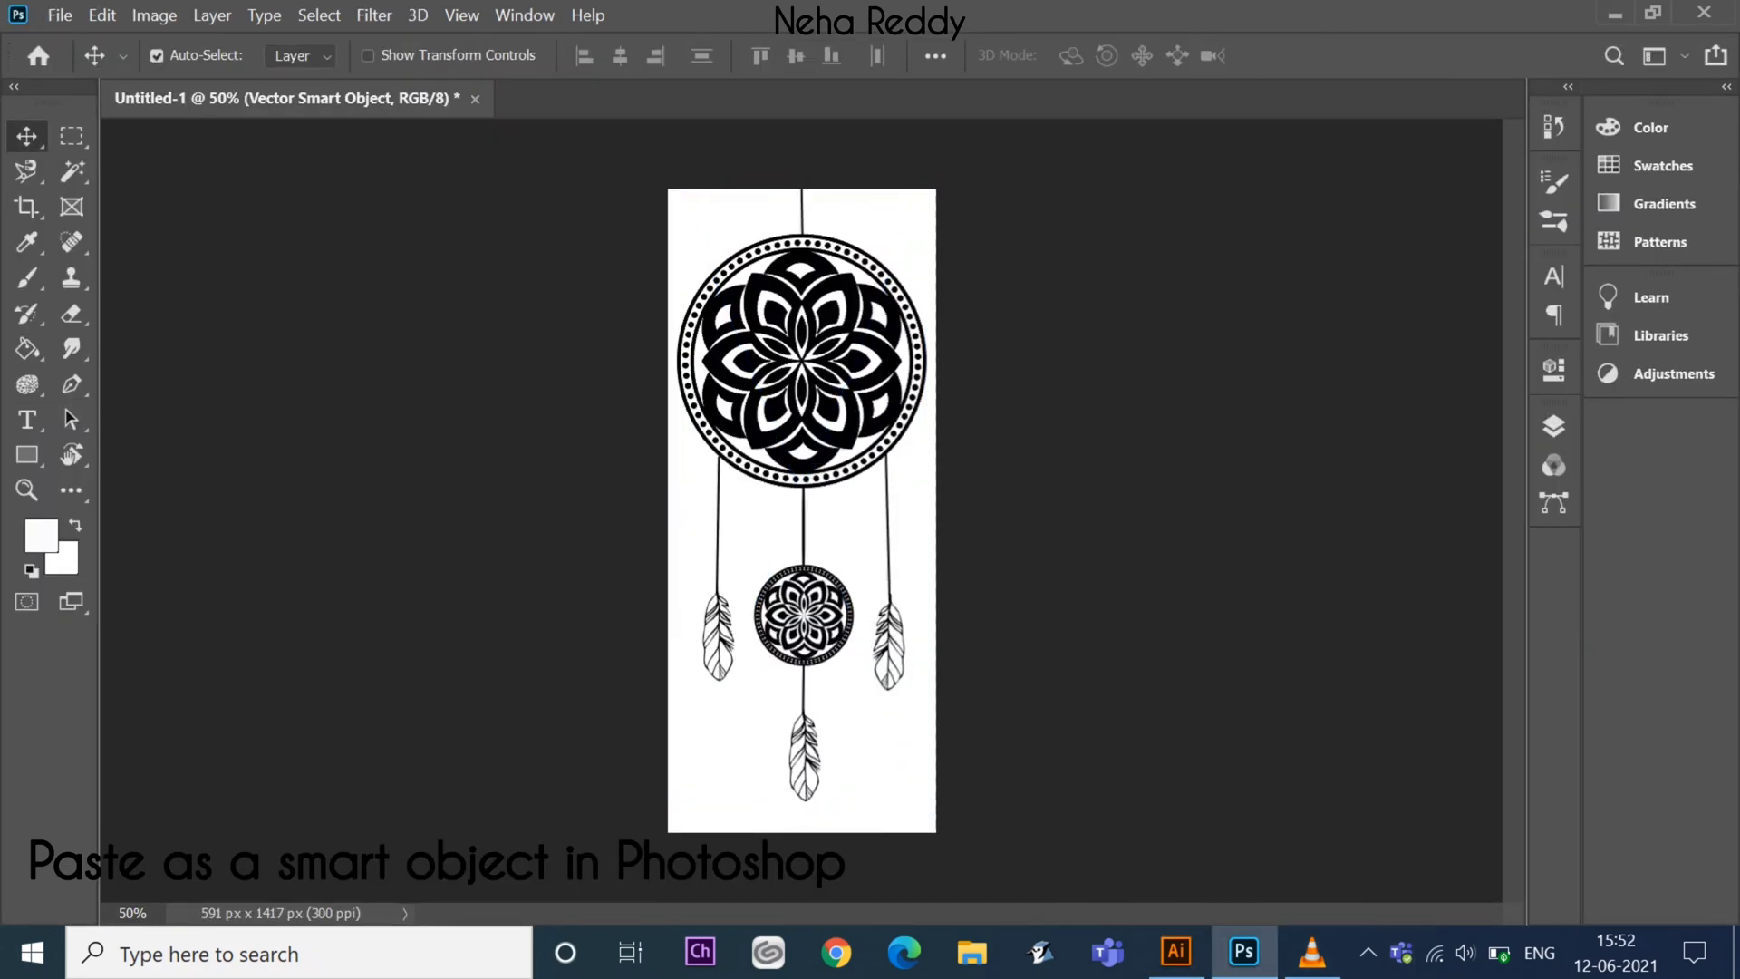
{"action": "key", "text": "ctrl+1"}
{"action": "key", "text": "ctrl+minus"}
- Scale the small purple gradient rectangle up to bookmark size and move it beside the dreamcatcher
{"action": "key", "text": "alt+Tab"}
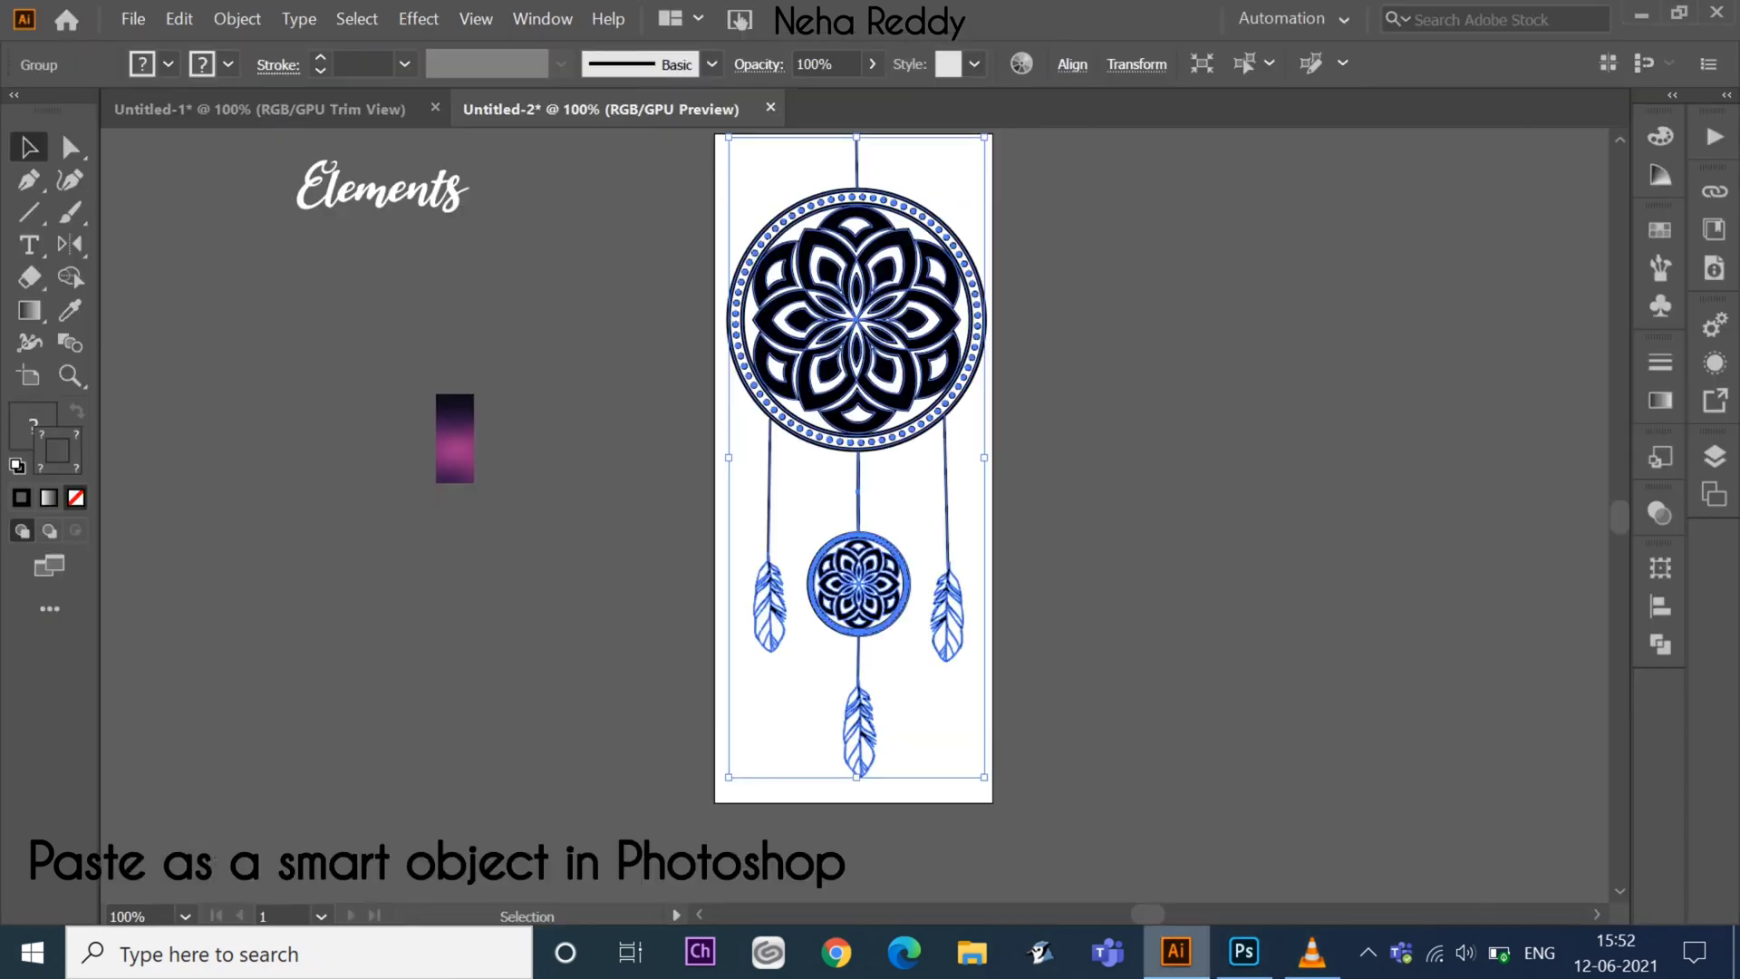
{"action": "key", "text": "ctrl+shift+a"}
{"action": "left_click", "coordinate": [454, 437]}
{"action": "key", "text": "ctrl+minus"}
{"action": "left_click_drag", "start_coordinate": [877, 544], "coordinate": [953, 696]}
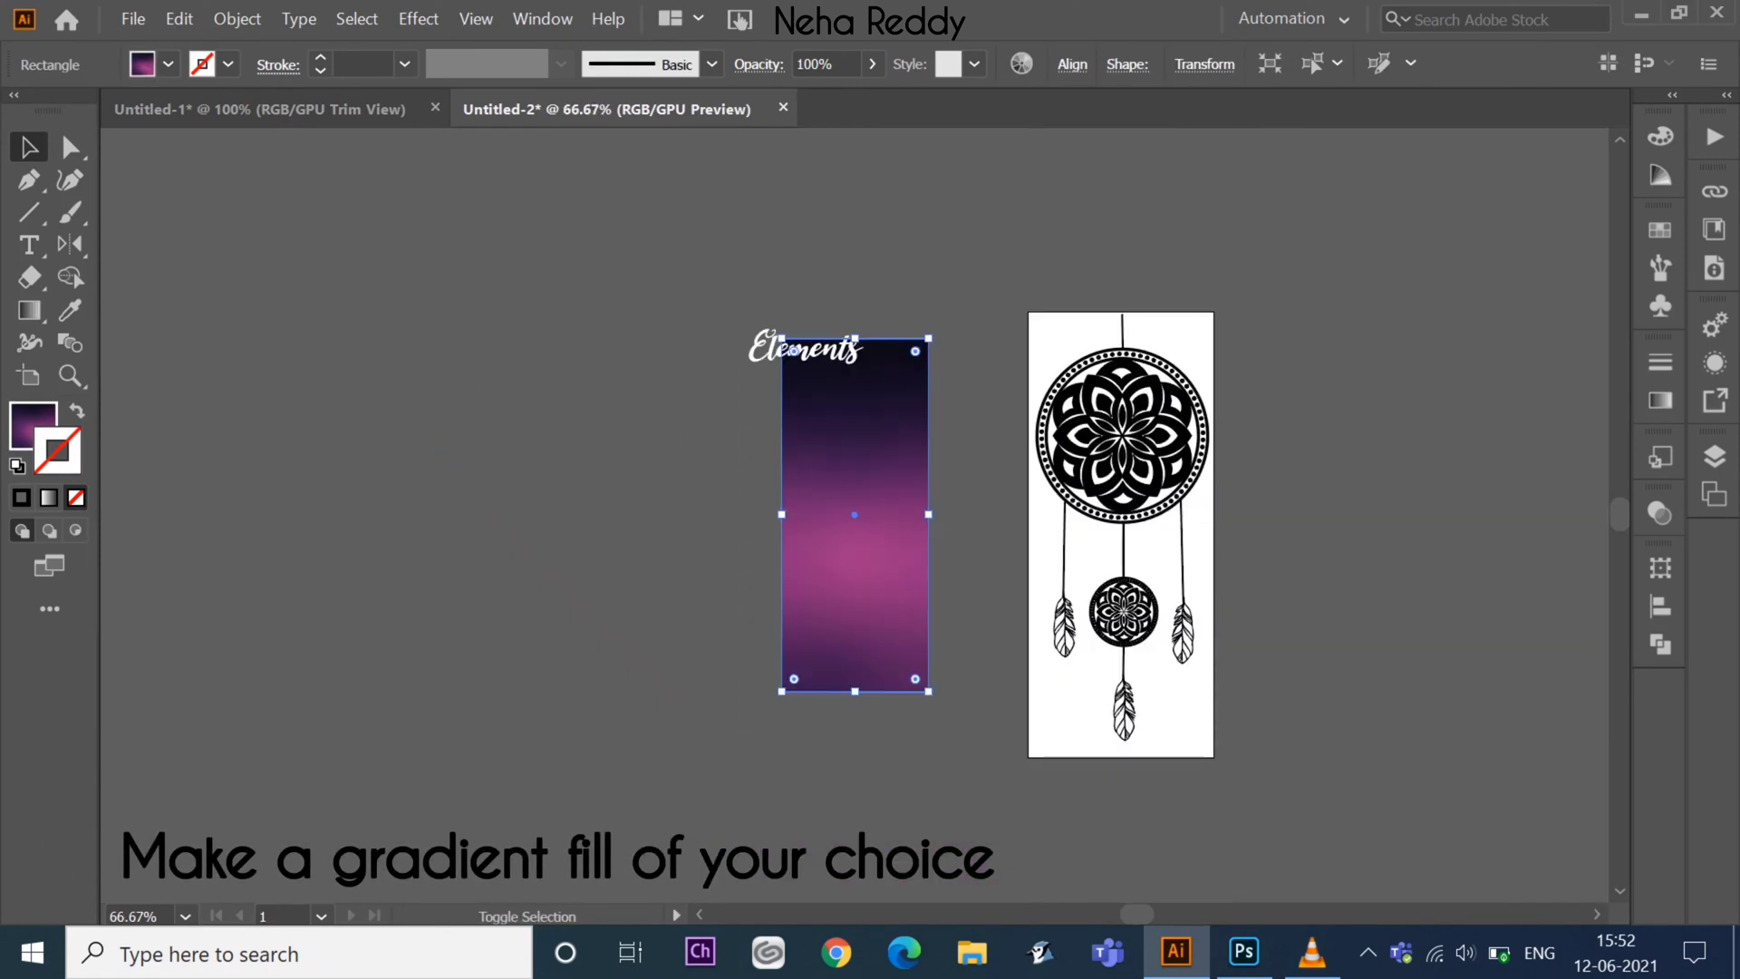
{"action": "left_click_drag", "start_coordinate": [928, 692], "coordinate": [946, 733]}
{"action": "left_click_drag", "start_coordinate": [857, 517], "coordinate": [1124, 538]}
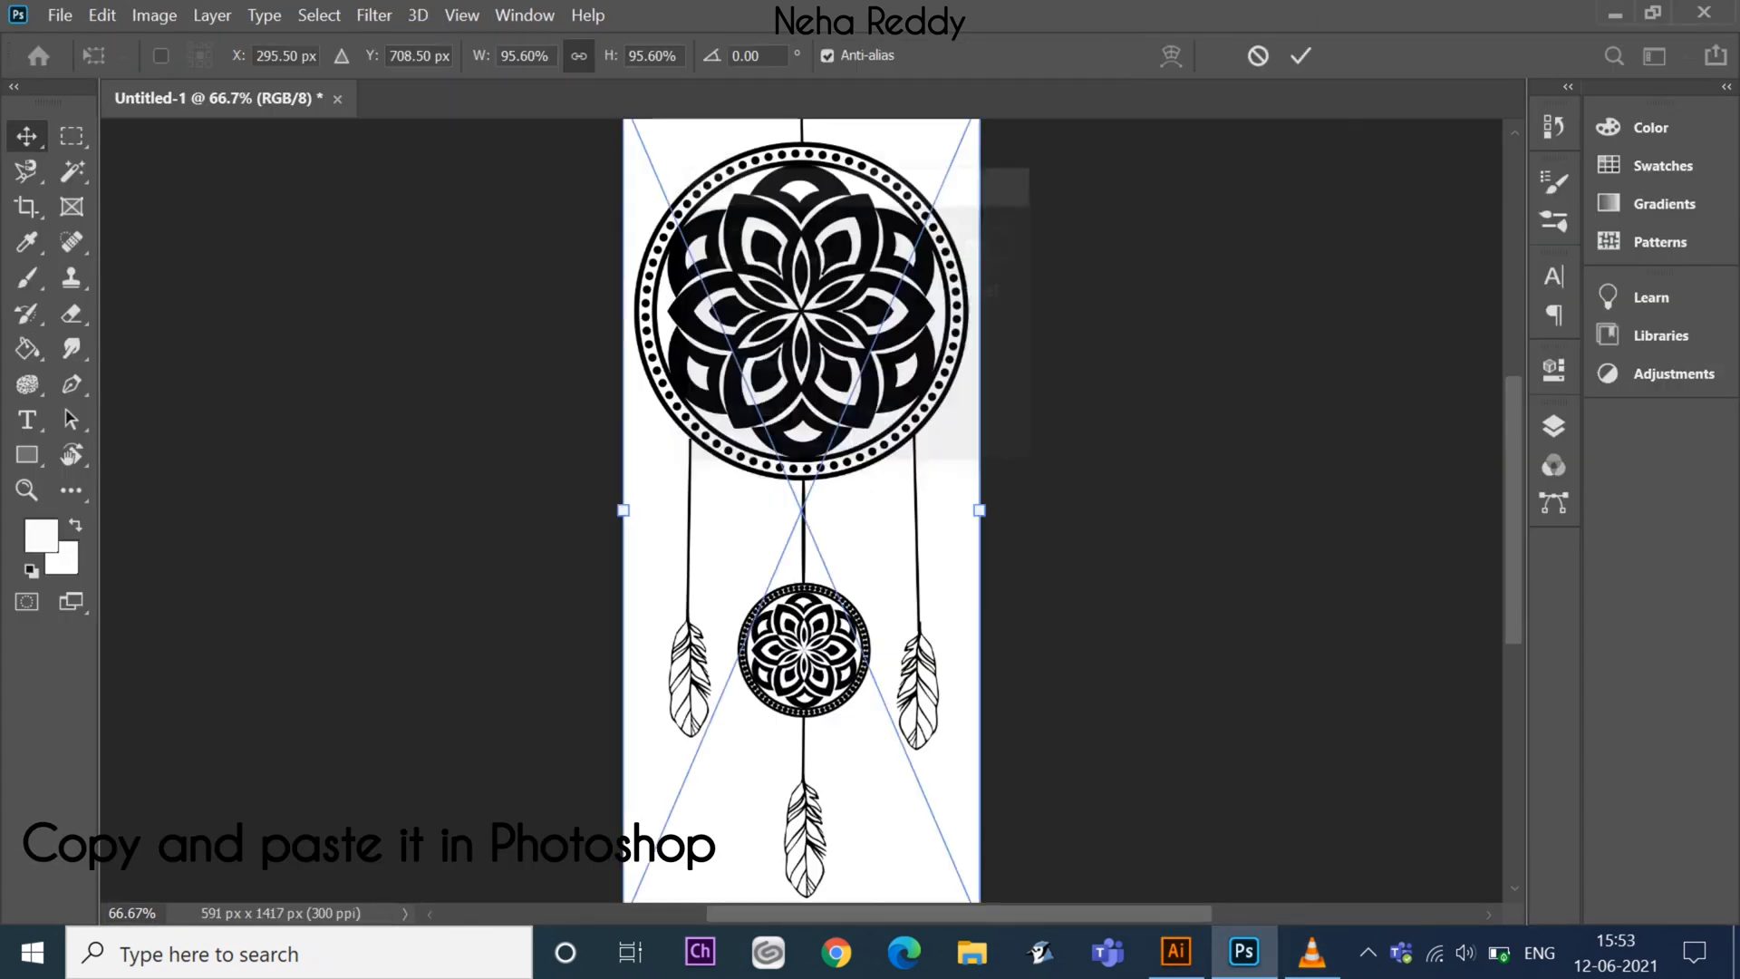
- Drag the gradient smart object's corner to scale it to about 117%, covering the canvas
{"action": "left_click_drag", "start_coordinate": [901, 299], "coordinate": [914, 240]}
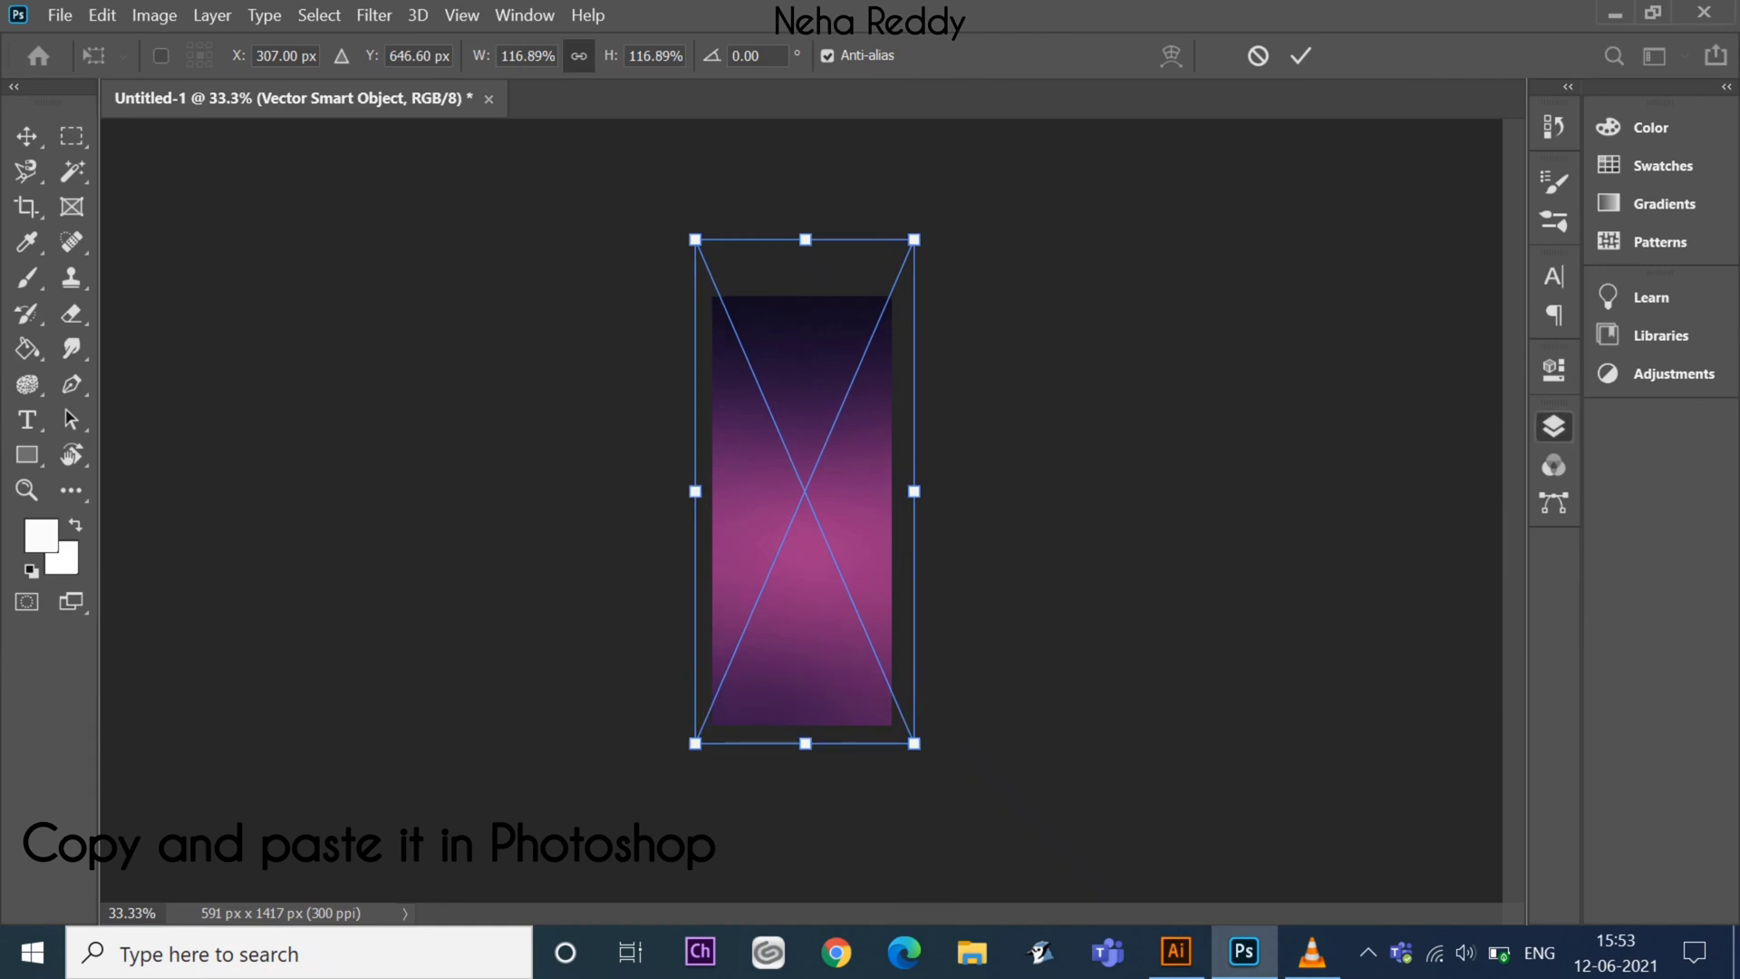